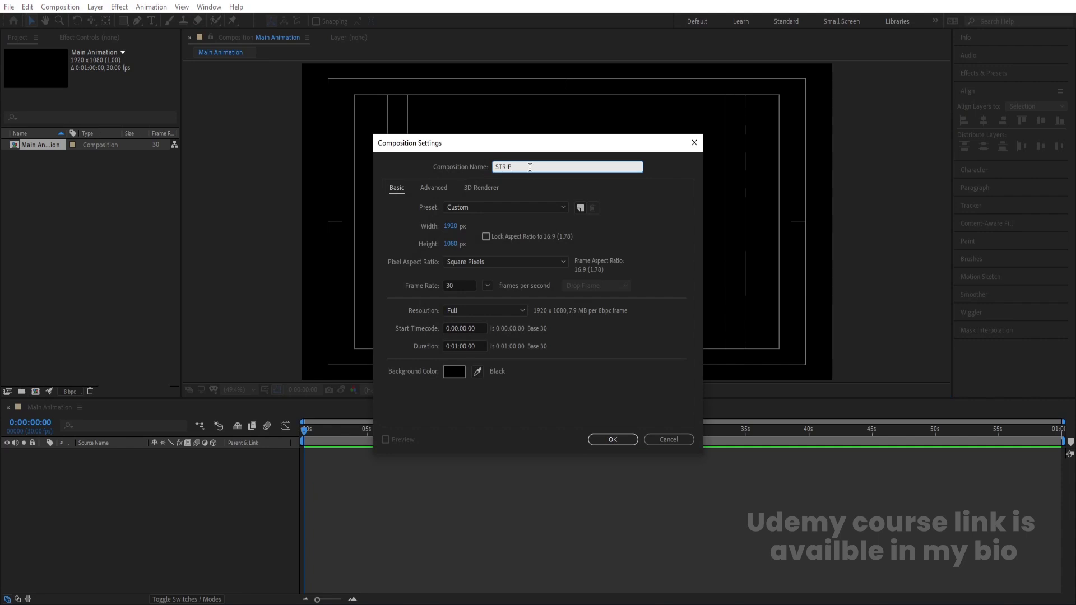
Create the STRIP composition with a width of 800 px and a height of 200 px.
{"action": "left_click", "coordinate": [452, 226]}
{"action": "type", "text": "800"}
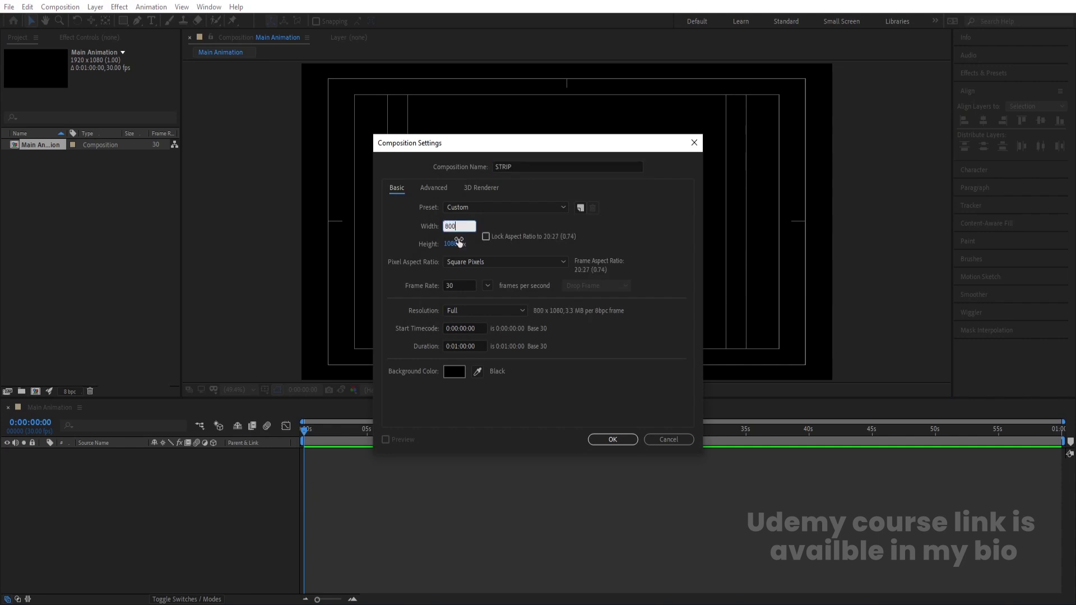
{"action": "left_click", "coordinate": [459, 248]}
{"action": "type", "text": "200"}
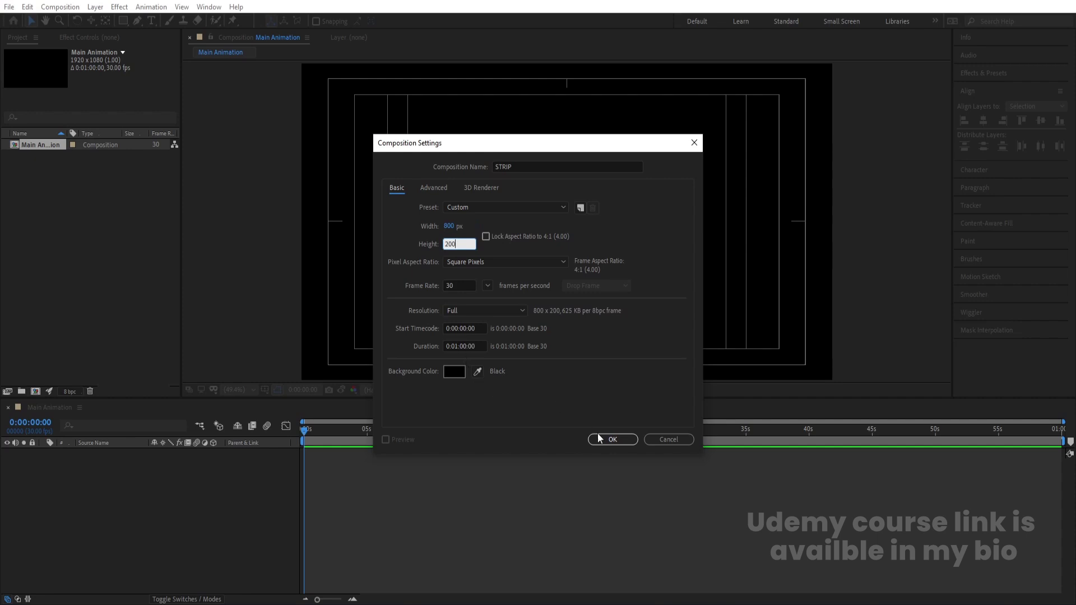
{"action": "left_click", "coordinate": [614, 440]}
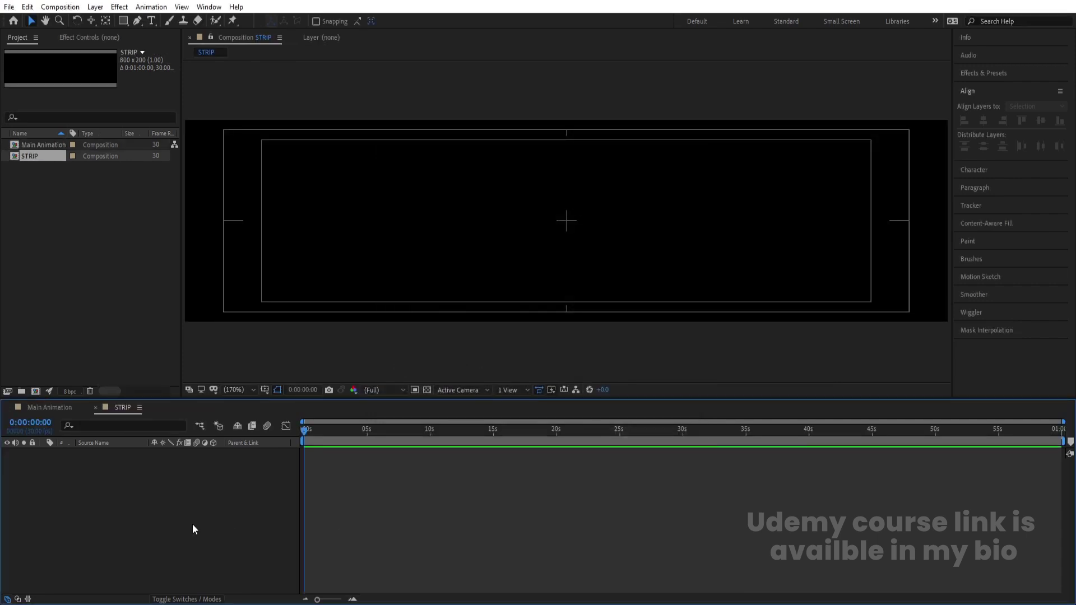
Add a white solid at composition size to STRIP and lock its layer.
{"action": "key", "text": "ctrl+y"}
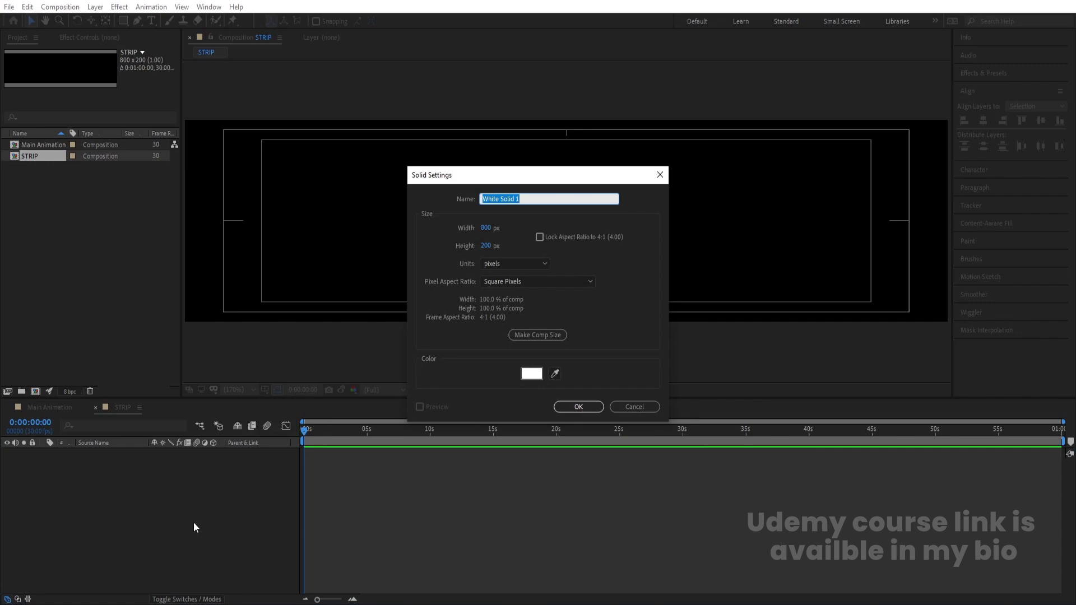
{"action": "key", "text": "Return"}
{"action": "key", "text": "ctrl+l"}
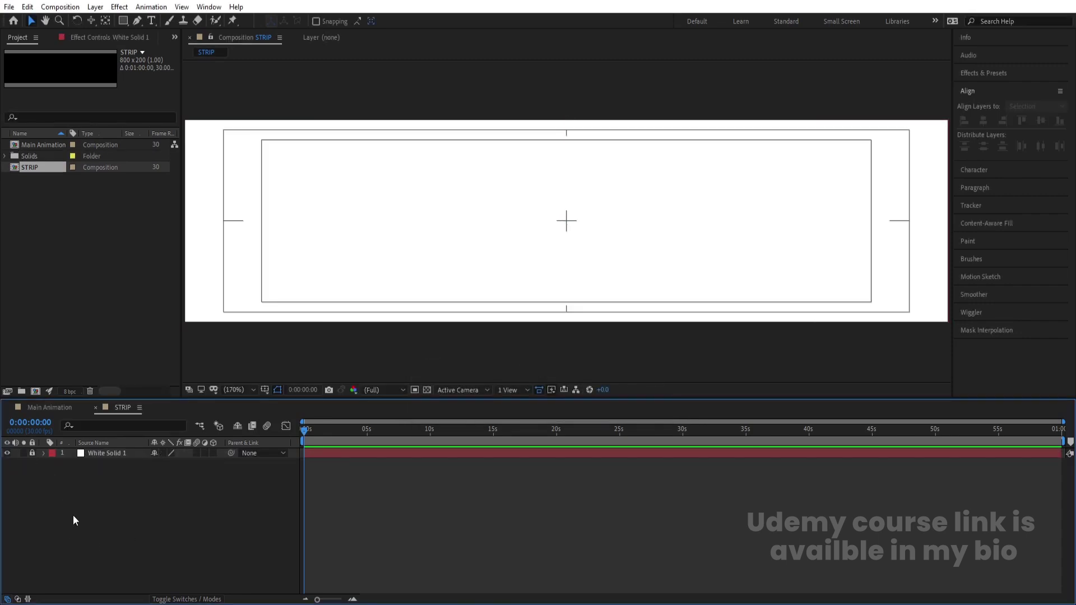
Add a composition-sized rectangle shape layer with a 10 px black stroke and expand its Rectangle Path properties.
{"action": "left_click", "coordinate": [124, 21]}
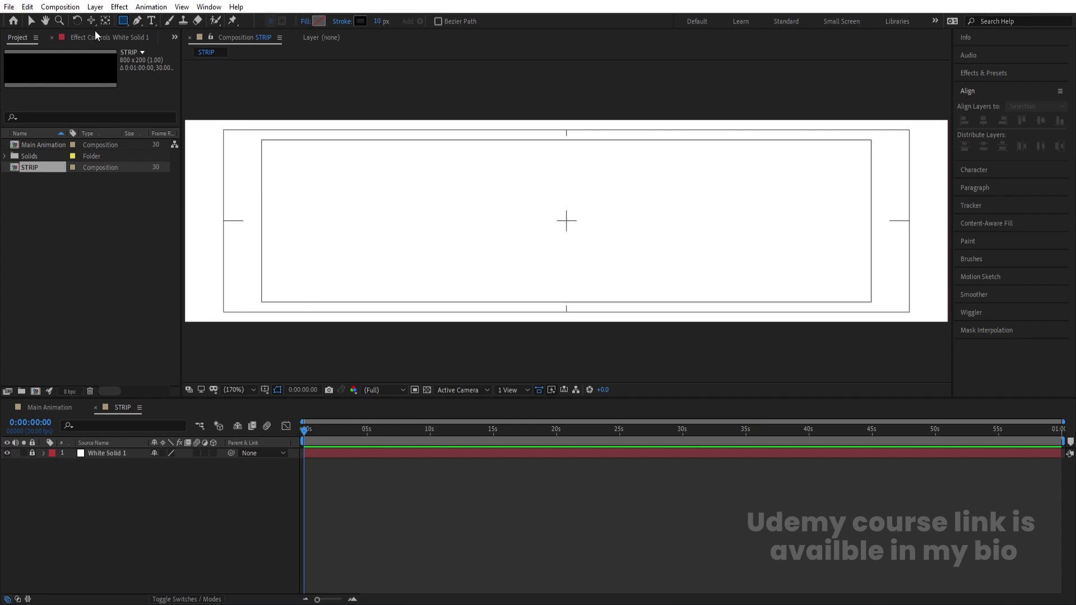
{"action": "double_click", "coordinate": [121, 21]}
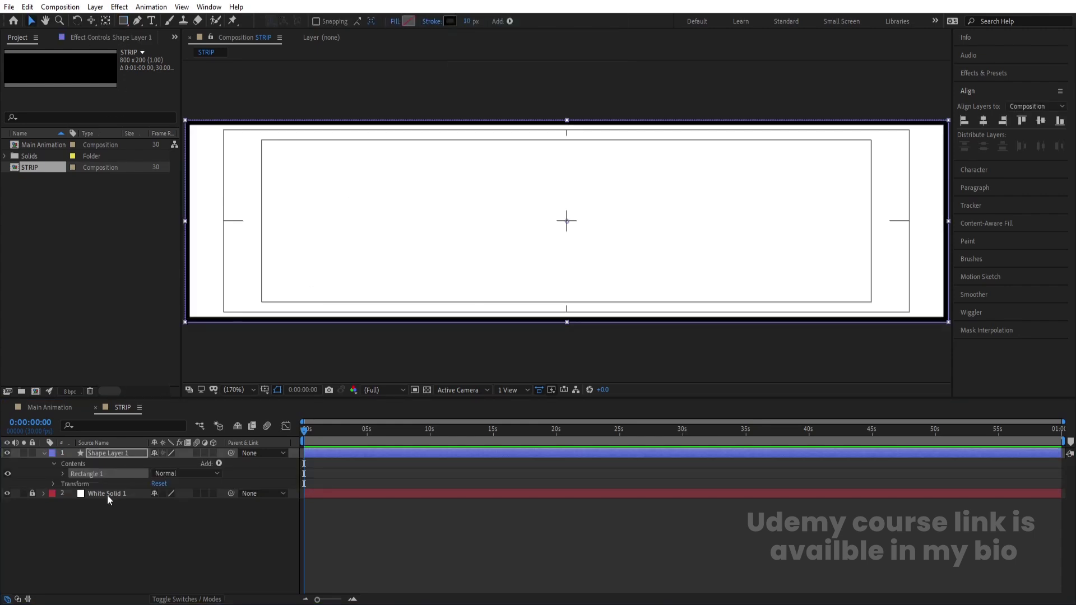
{"action": "left_click", "coordinate": [63, 474]}
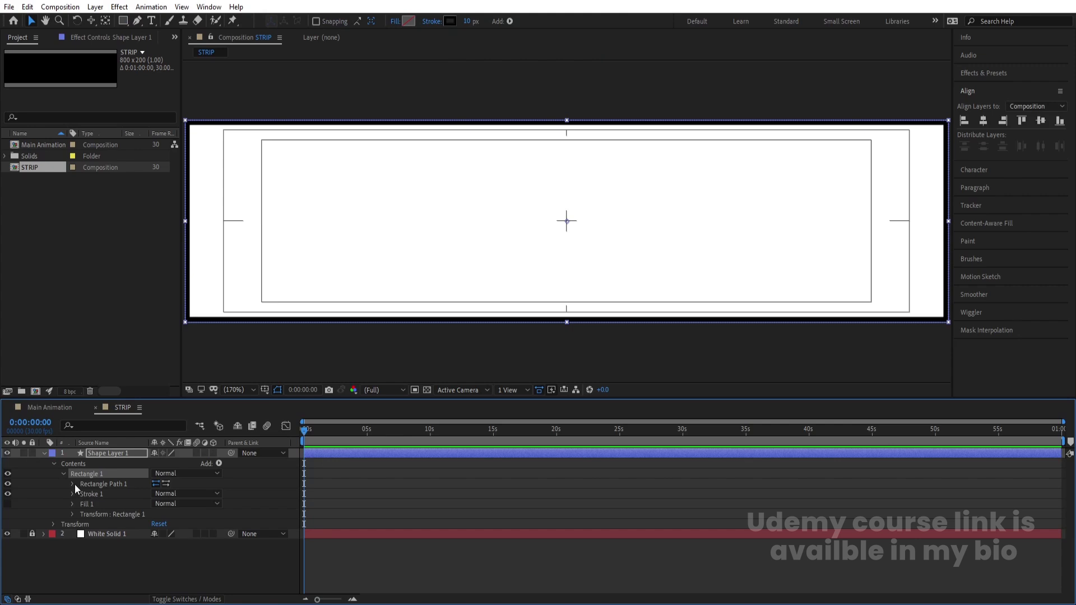
{"action": "left_click", "coordinate": [72, 484]}
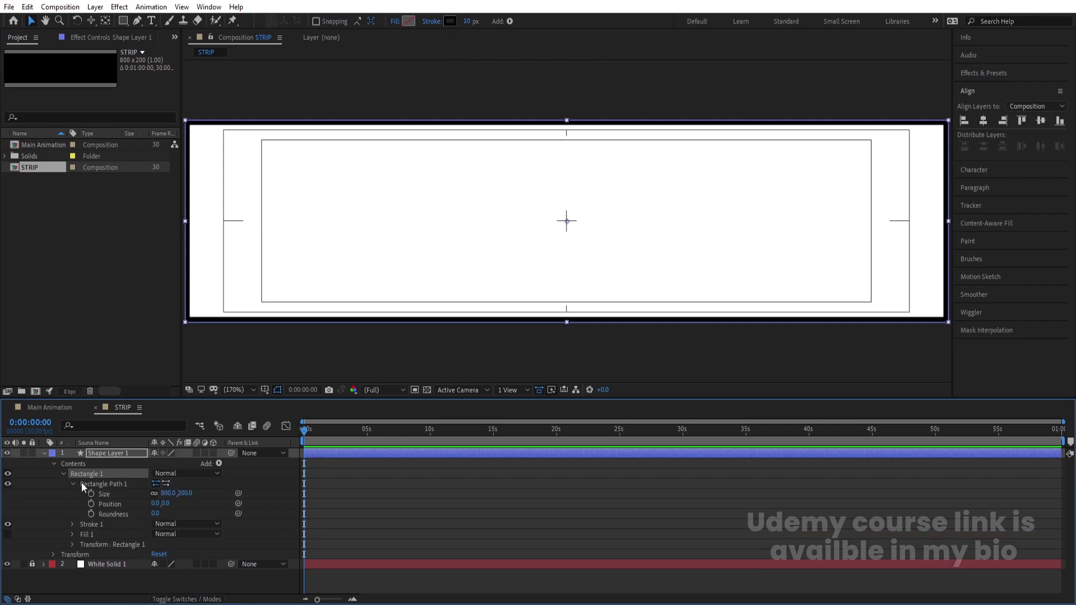
{"action": "left_click", "coordinate": [165, 493]}
{"action": "key", "text": "Return"}
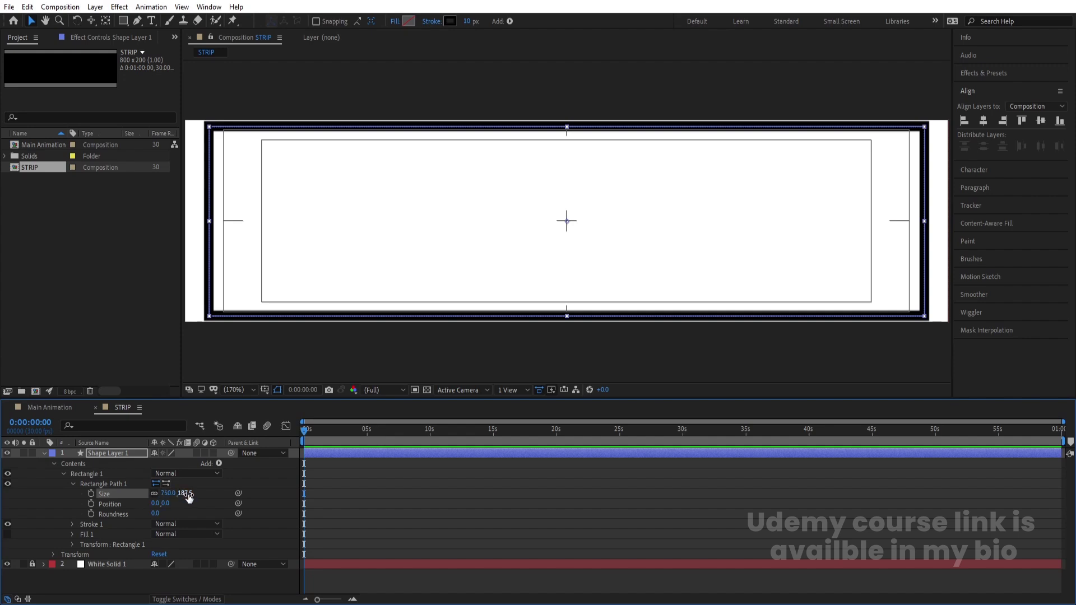
{"action": "left_click", "coordinate": [188, 496]}
{"action": "left_click", "coordinate": [196, 493]}
{"action": "key", "text": "Return"}
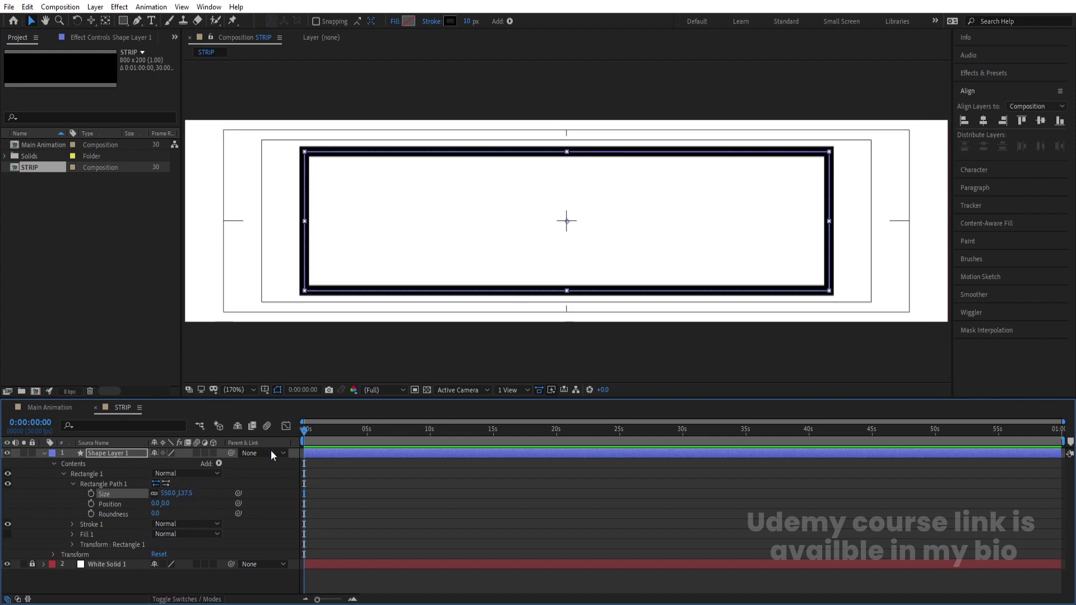
{"action": "left_click", "coordinate": [183, 493]}
{"action": "type", "text": "200"}
{"action": "key", "text": "Return"}
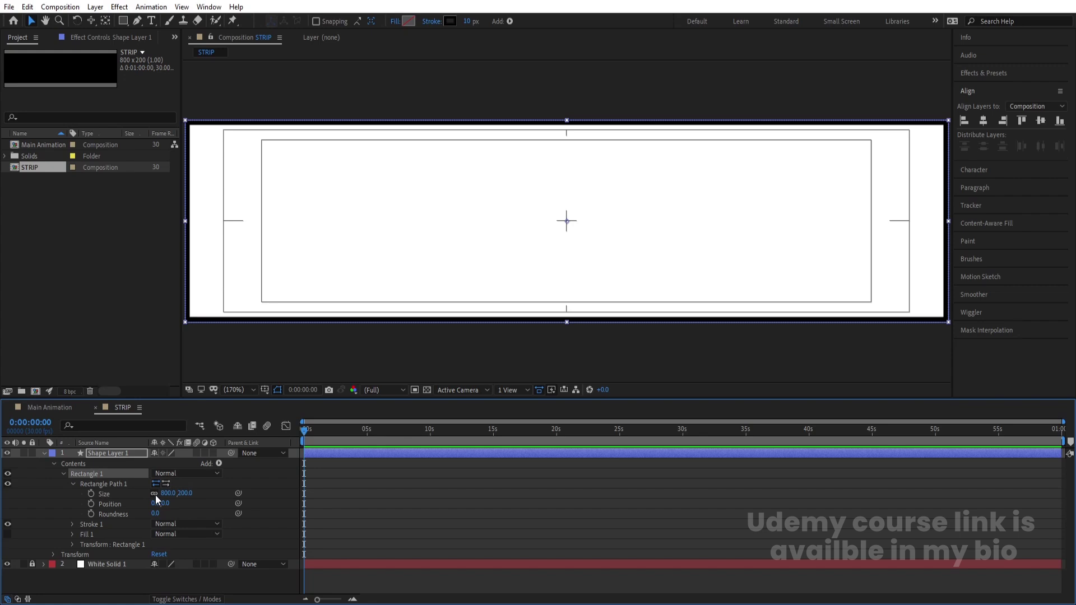
Unlink the rectangle path's size proportions, set its size to 750 by 150, and collapse the layer's properties.
{"action": "left_click", "coordinate": [154, 494]}
{"action": "left_click", "coordinate": [166, 494]}
{"action": "key", "text": "Return"}
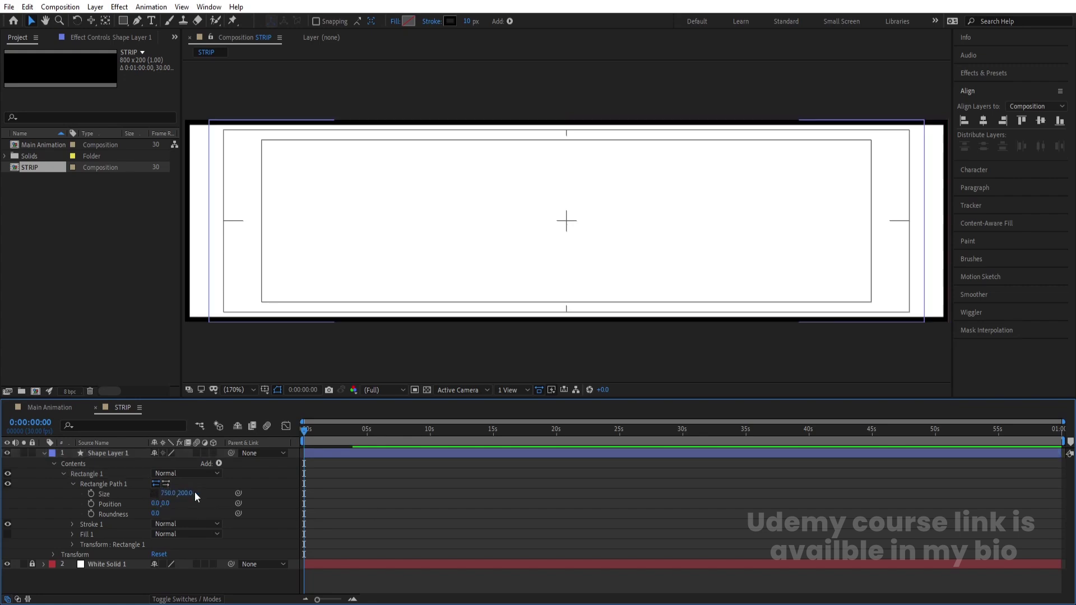
{"action": "left_click", "coordinate": [194, 492]}
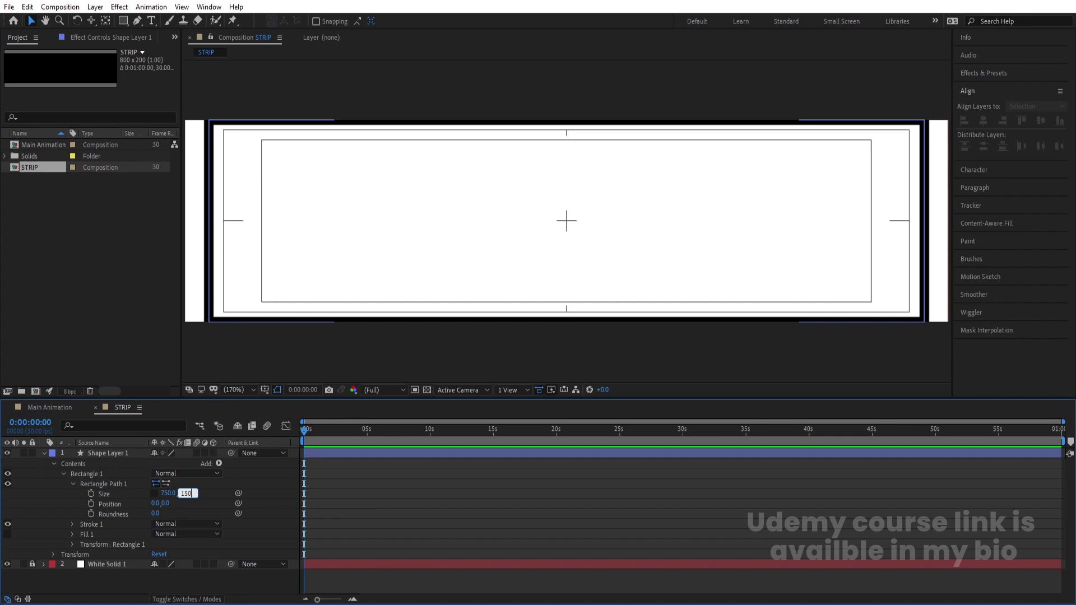
{"action": "key", "text": "Return"}
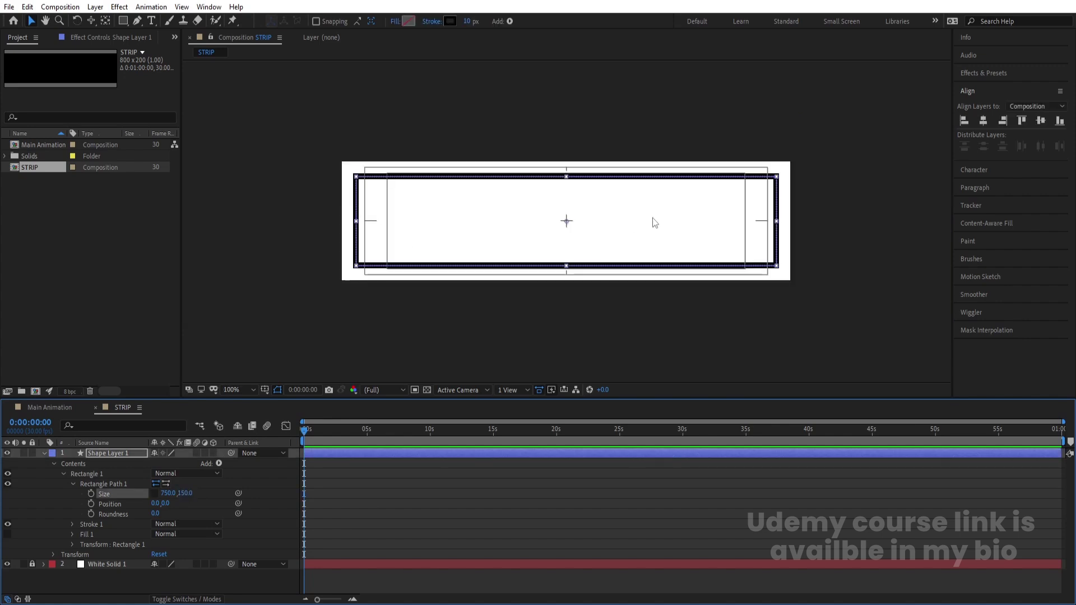
{"action": "key", "text": "period"}
{"action": "left_click", "coordinate": [44, 453]}
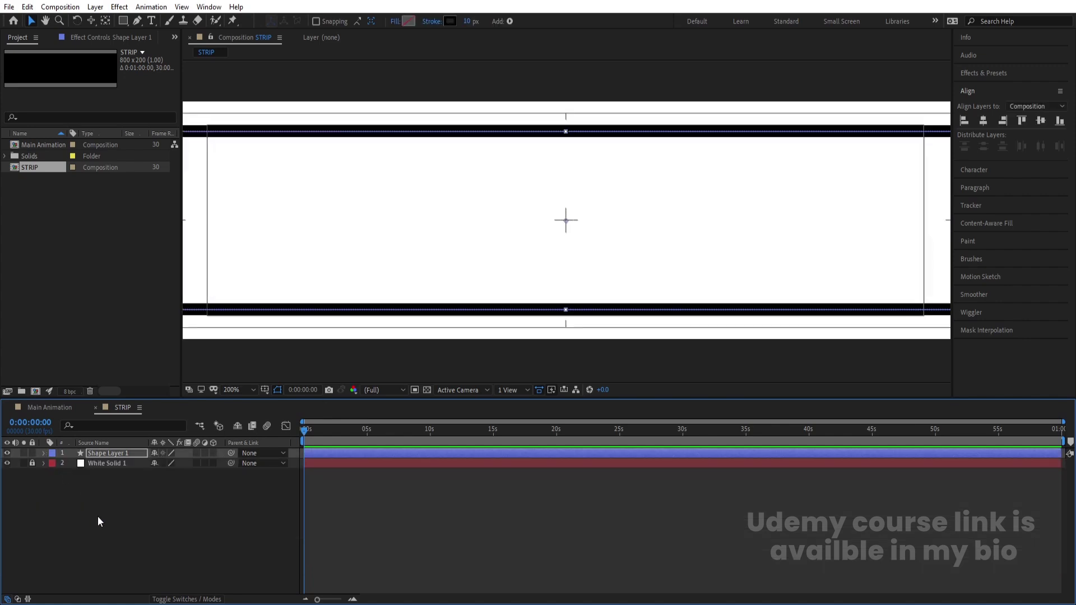
Create a text layer reading MOTION inside the rectangular frame.
{"action": "left_click", "coordinate": [91, 502]}
{"action": "left_click", "coordinate": [151, 21]}
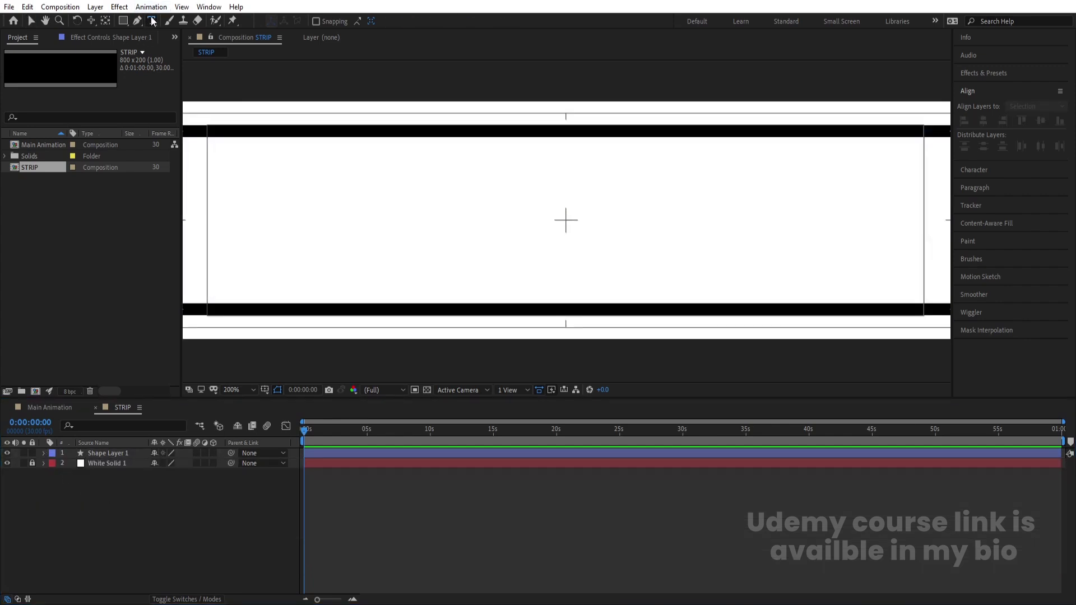
{"action": "left_click", "coordinate": [324, 219]}
{"action": "type", "text": "MOTION"}
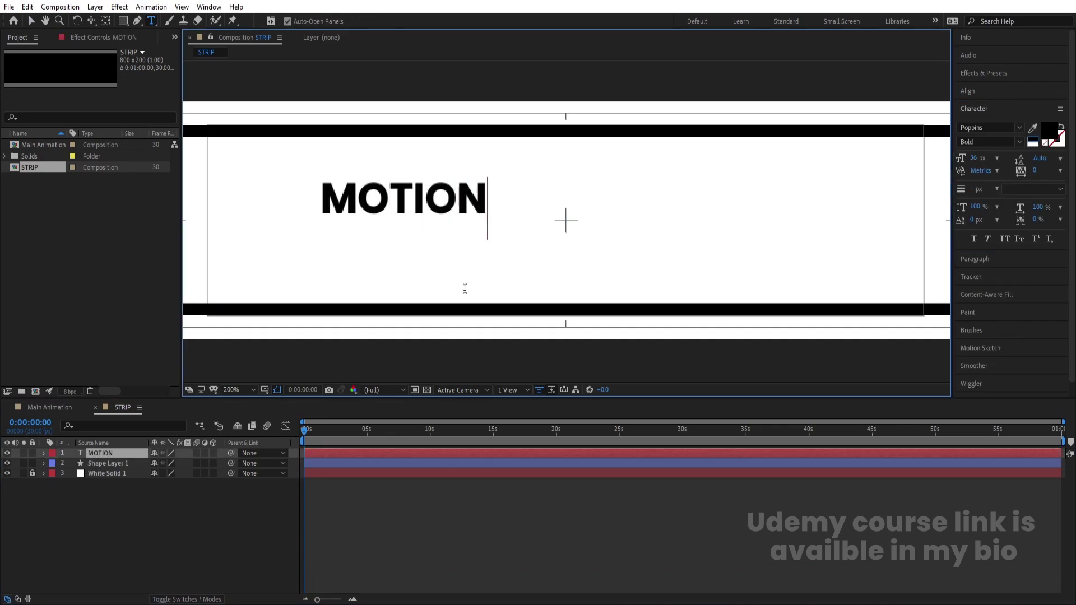
{"action": "left_click", "coordinate": [151, 521]}
Center the MOTION text horizontally and vertically in the composition and move its anchor point to the text's center.
{"action": "left_click", "coordinate": [242, 392]}
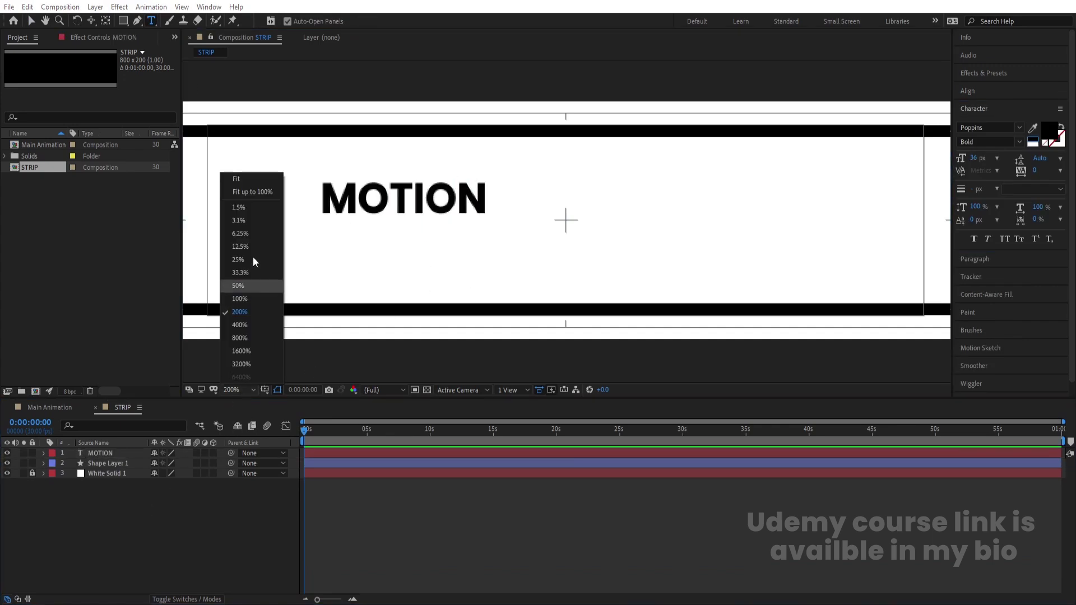
{"action": "left_click", "coordinate": [237, 186]}
{"action": "left_click", "coordinate": [101, 453]}
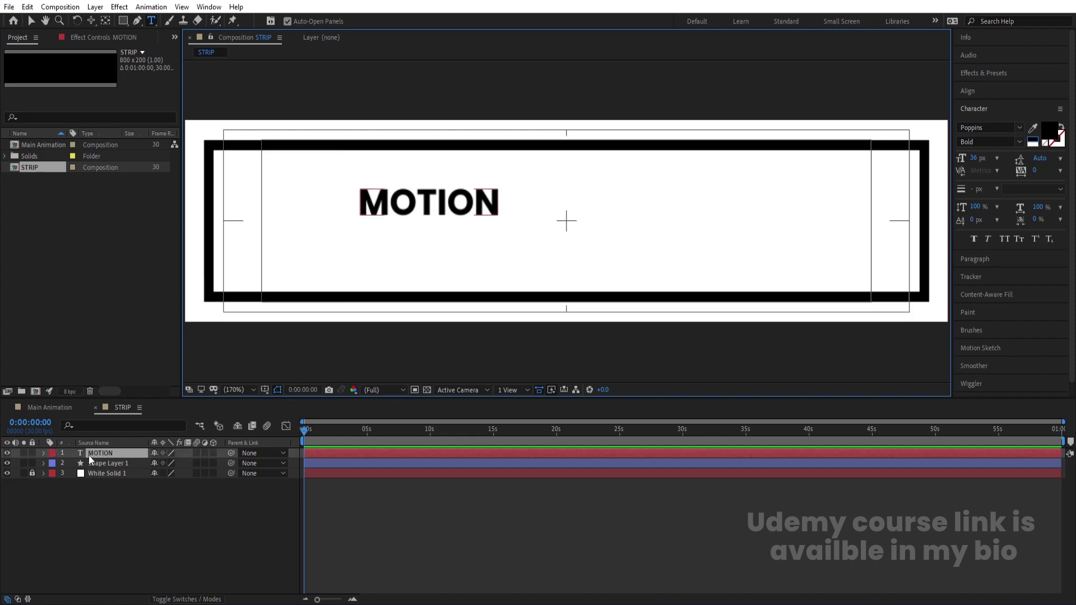
{"action": "left_click", "coordinate": [968, 91]}
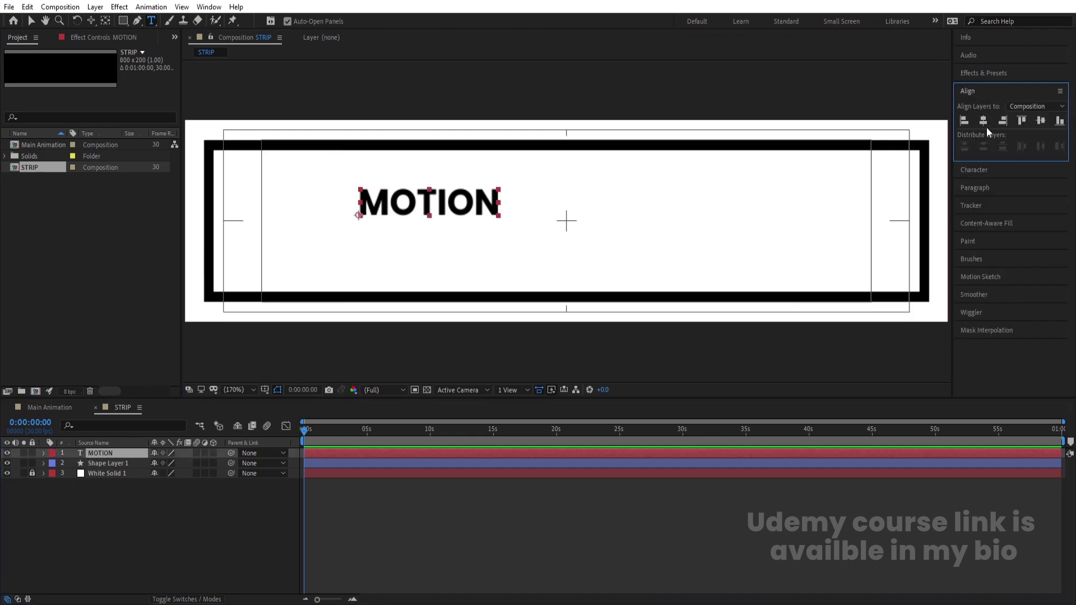
{"action": "left_click", "coordinate": [983, 121]}
{"action": "left_click", "coordinate": [1040, 121]}
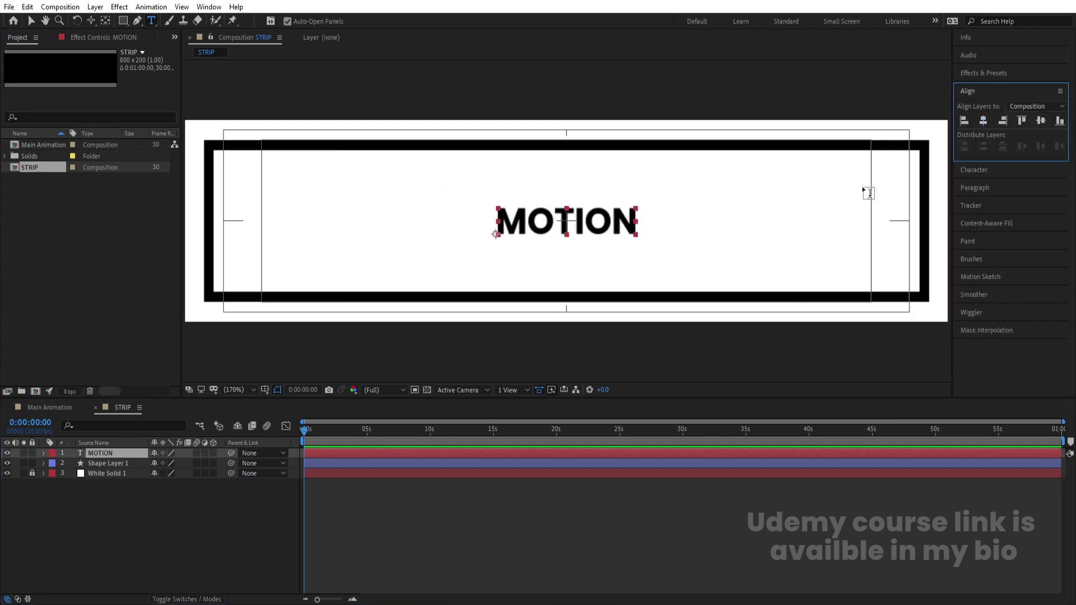
{"action": "key", "text": "ctrl+alt+Home"}
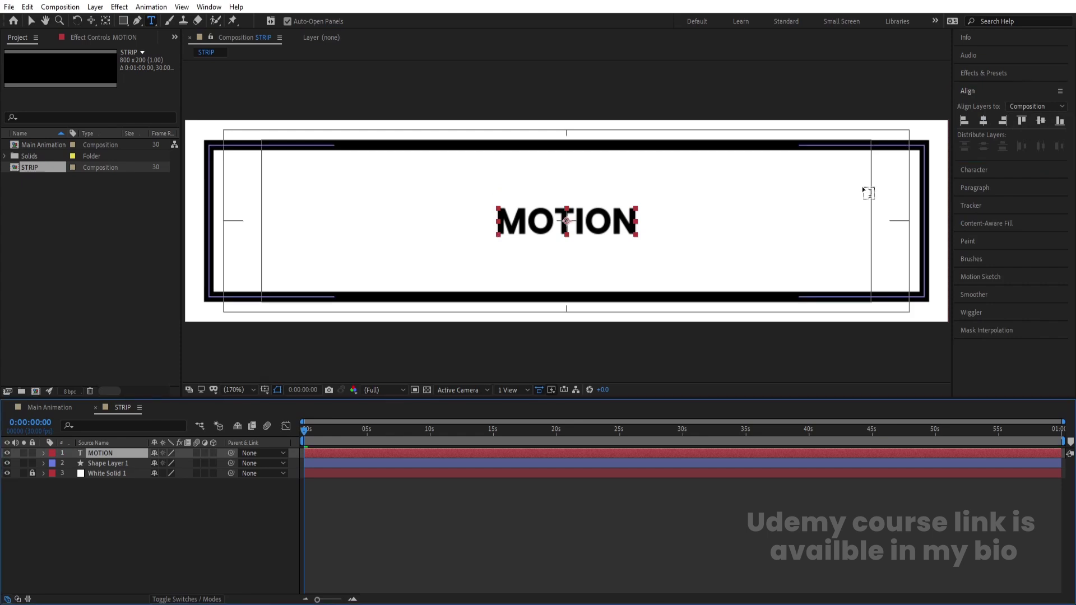
Duplicate the rectangle shape layer and set the lower rectangle's stroke width to 20 px.
{"action": "left_click", "coordinate": [119, 464]}
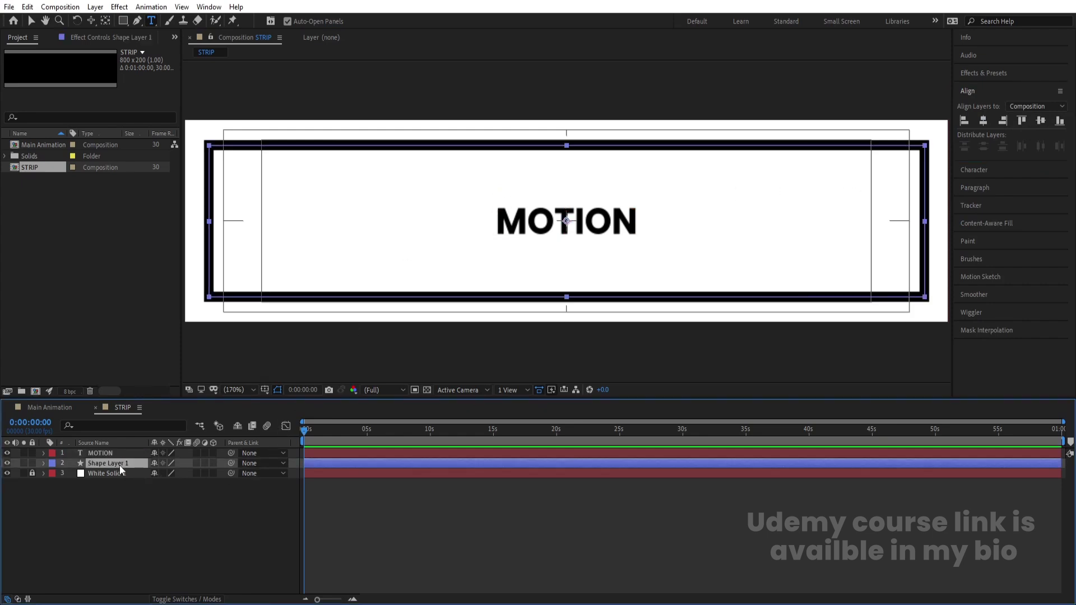
{"action": "key", "text": "ctrl+d"}
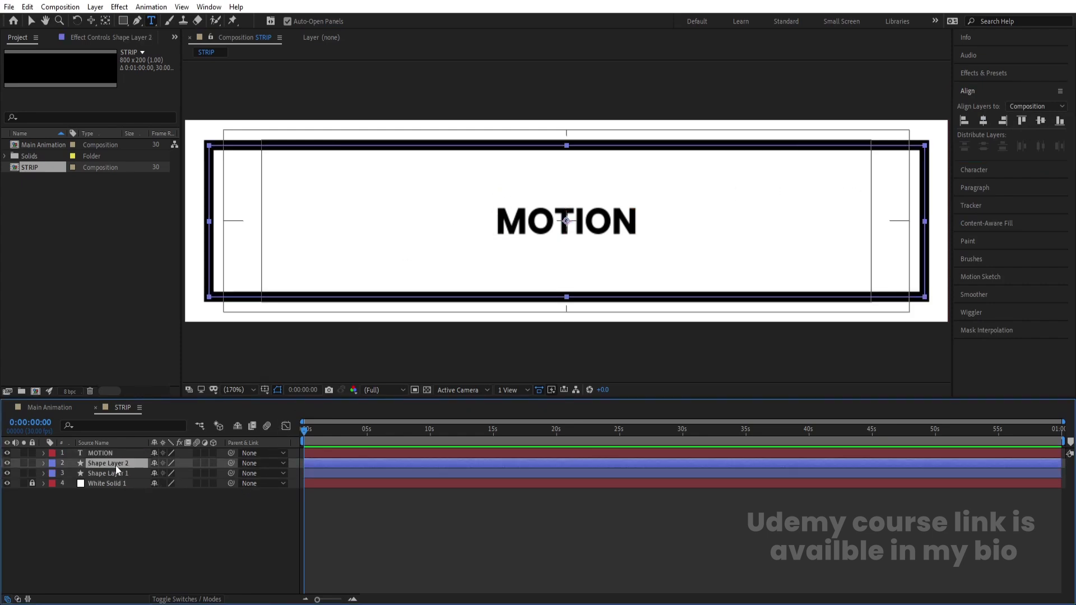
{"action": "left_click", "coordinate": [96, 471]}
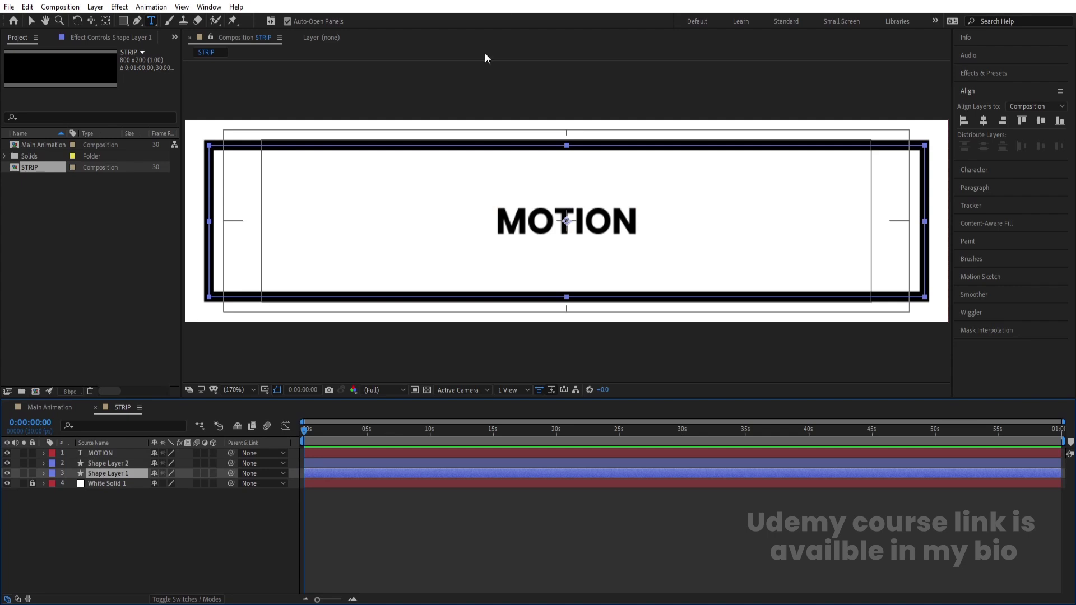
{"action": "left_click", "coordinate": [31, 21]}
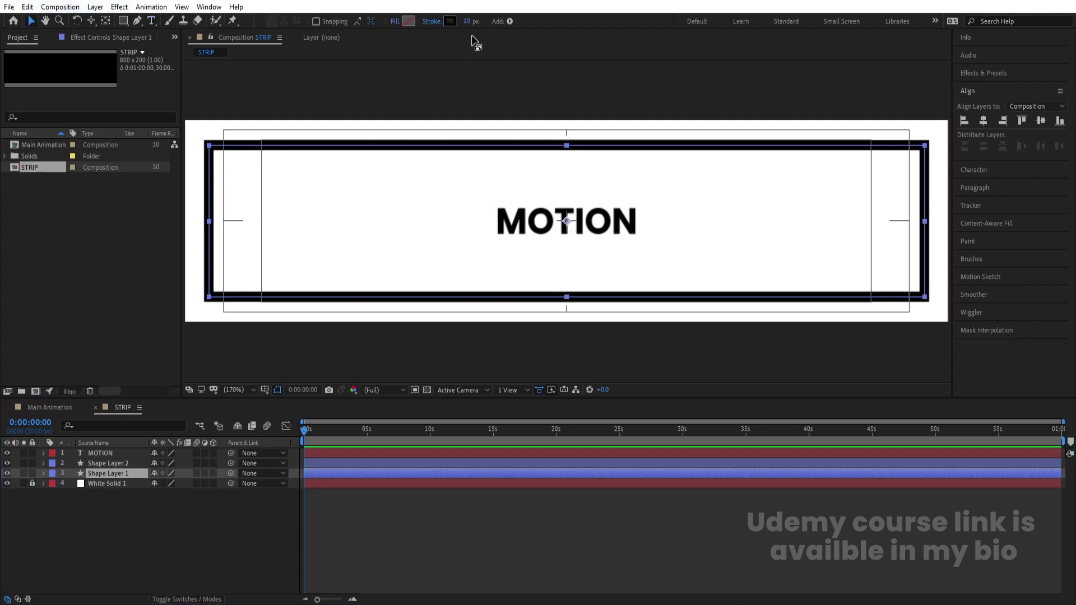
{"action": "type", "text": "20"}
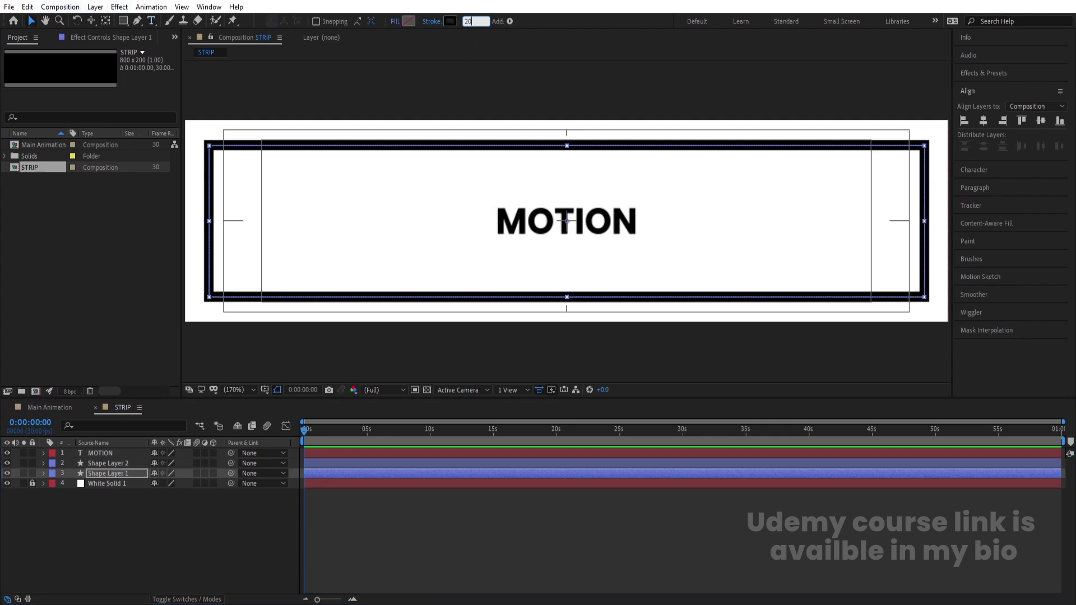
{"action": "key", "text": "Return"}
{"action": "left_click", "coordinate": [131, 504]}
Scale the MOTION text up to about 364% so that it fills the frame.
{"action": "left_click", "coordinate": [109, 453]}
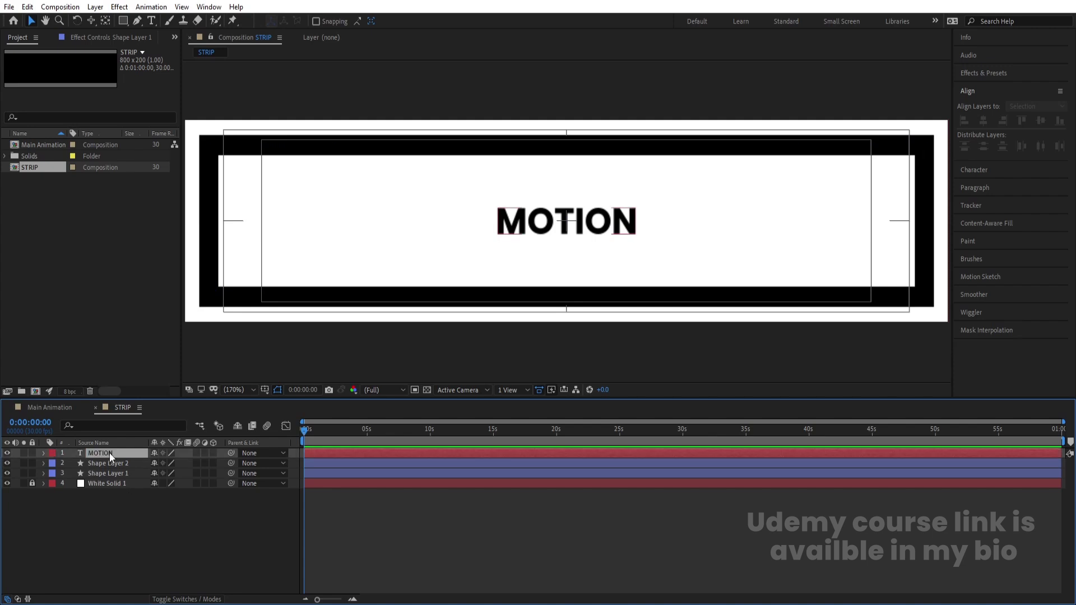
{"action": "key", "text": "s"}
{"action": "left_click_drag", "start_coordinate": [167, 462], "coordinate": [292, 437]}
Set the upper rectangle's stroke color to white (FFFFFF) and collapse the MOTION layer's properties.
{"action": "left_click", "coordinate": [106, 474]}
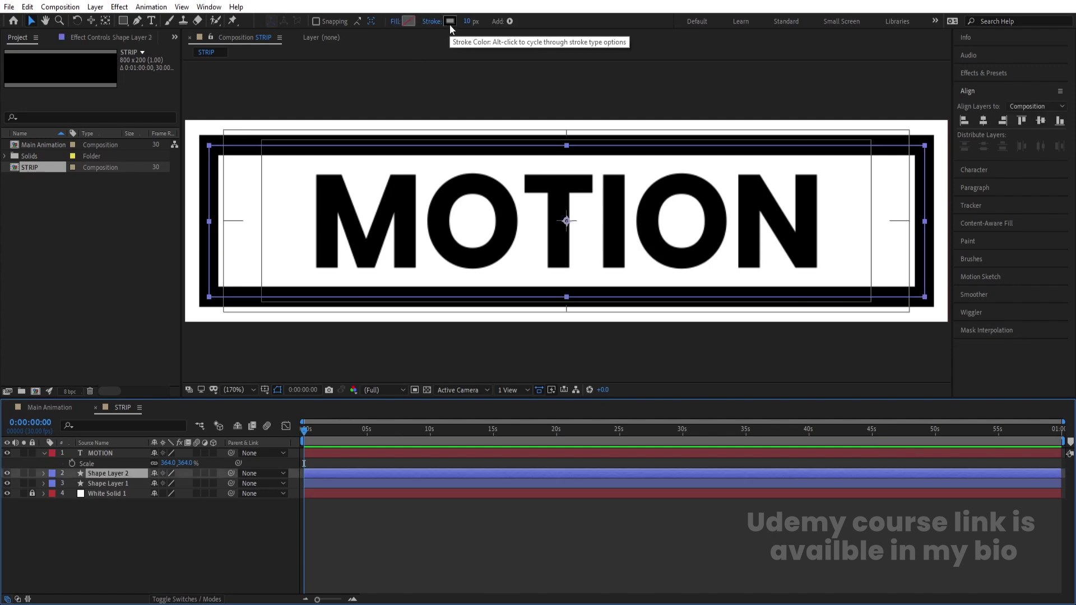
{"action": "left_click", "coordinate": [449, 24]}
{"action": "left_click", "coordinate": [297, 142]}
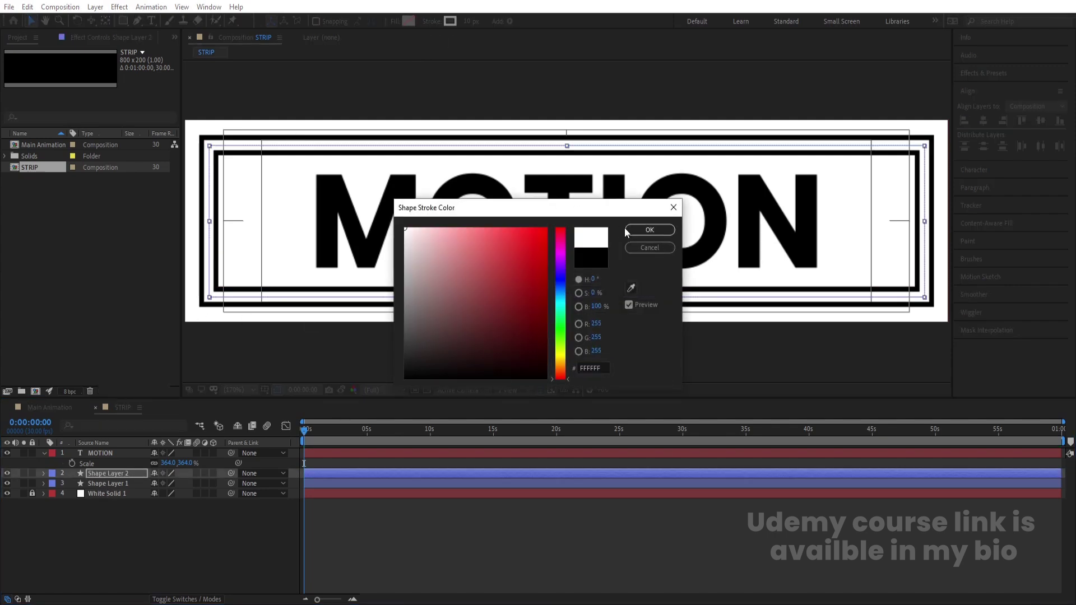
{"action": "left_click", "coordinate": [650, 229]}
{"action": "left_click", "coordinate": [43, 454]}
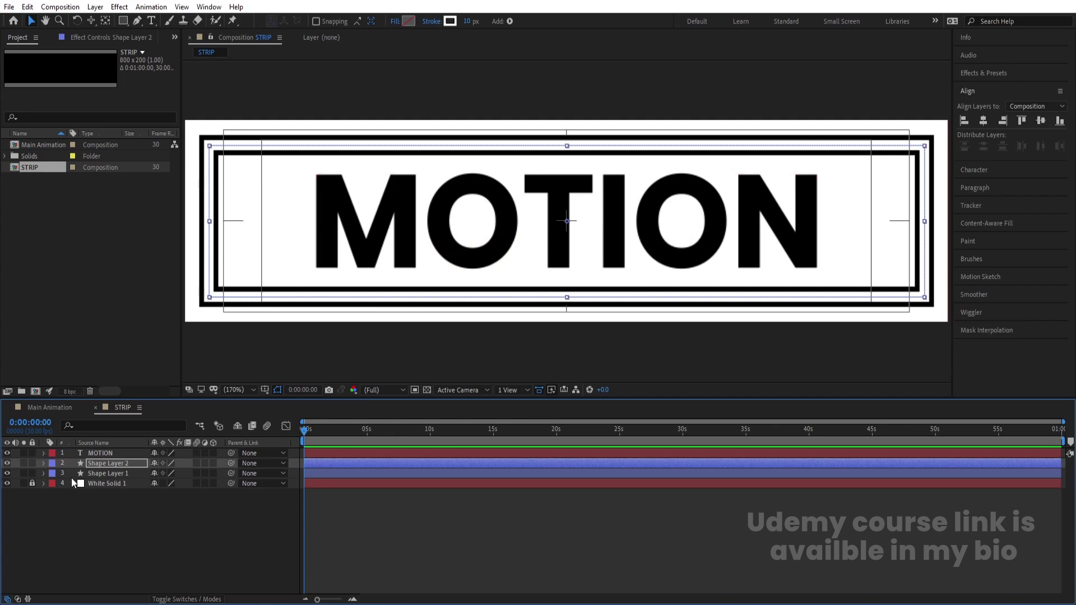
Duplicate the MOTION text layer and hide the original one.
{"action": "left_click", "coordinate": [105, 473]}
{"action": "left_click", "coordinate": [101, 454]}
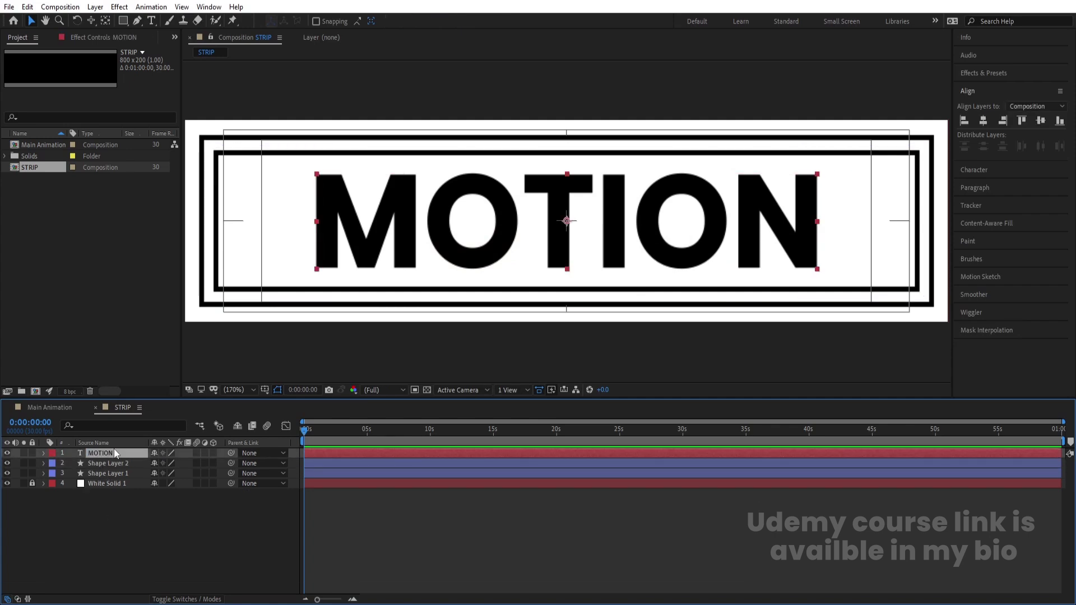
{"action": "key", "text": "ctrl+d"}
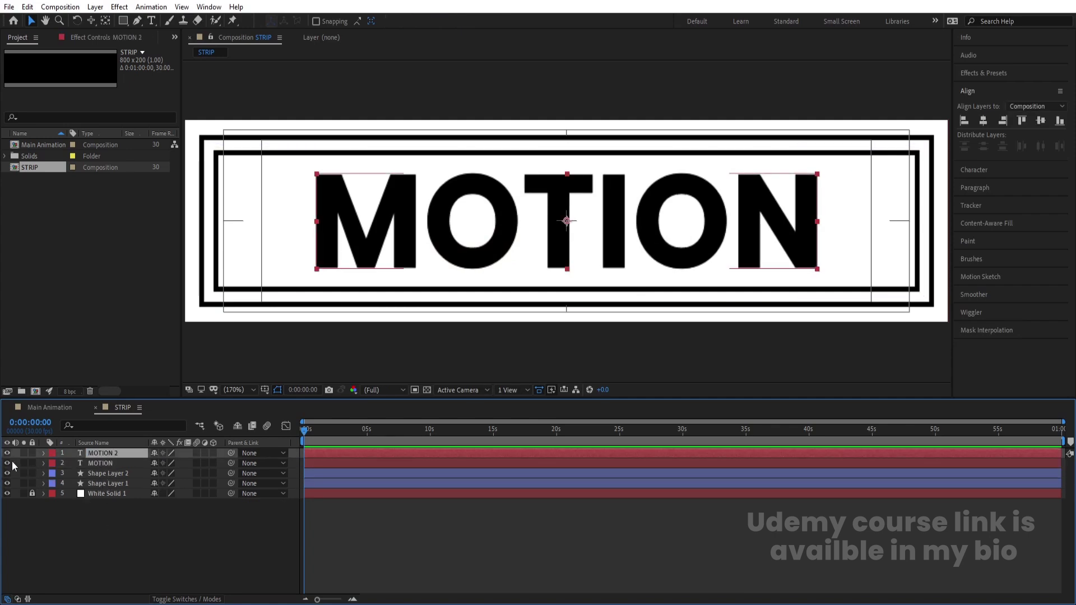
{"action": "left_click", "coordinate": [7, 464]}
{"action": "left_click", "coordinate": [487, 230]}
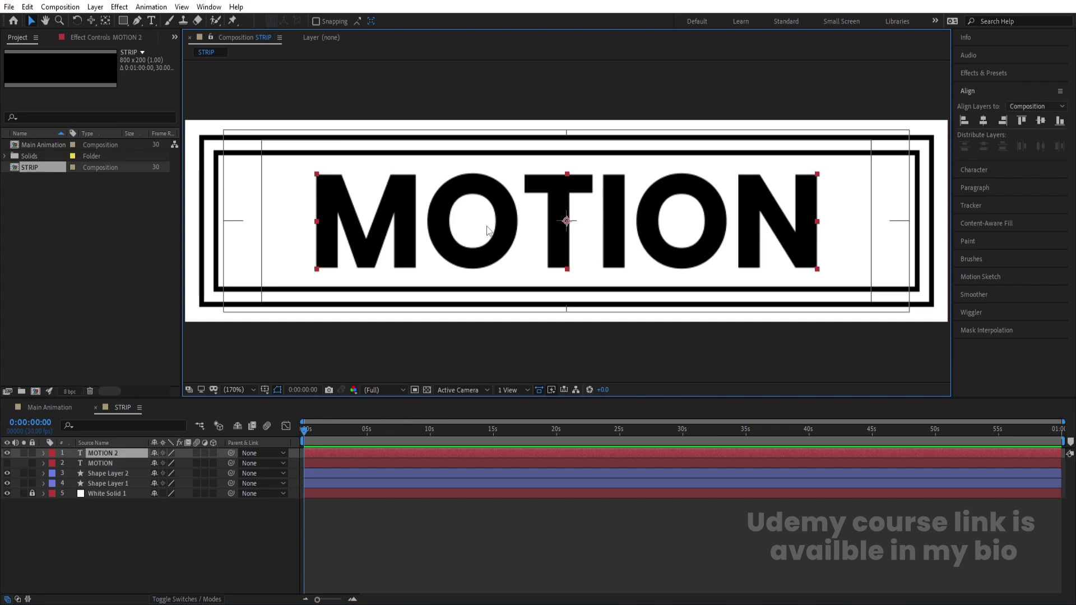
Change the duplicated text to DESIGN and center it horizontally in the composition.
{"action": "double_click", "coordinate": [487, 230]}
{"action": "type", "text": "DESIGN"}
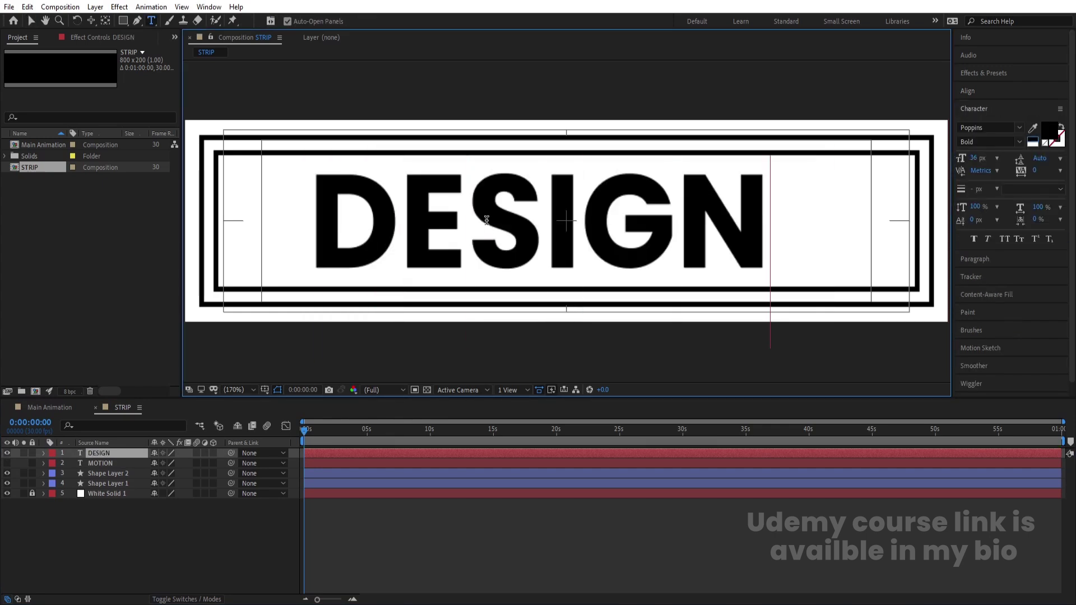
{"action": "left_click", "coordinate": [99, 453]}
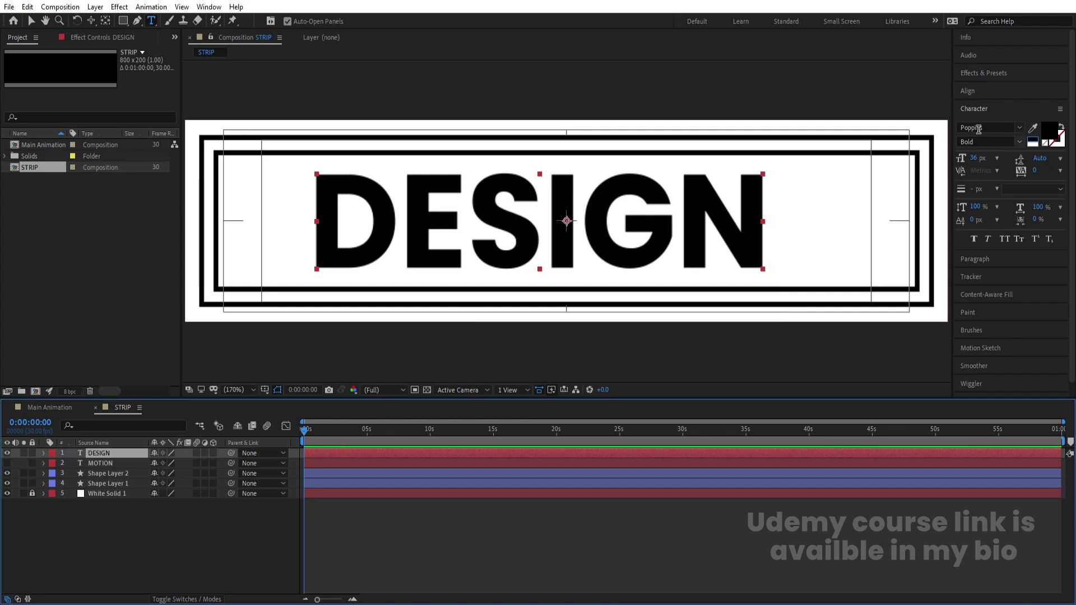
{"action": "left_click", "coordinate": [968, 91]}
{"action": "left_click", "coordinate": [984, 124]}
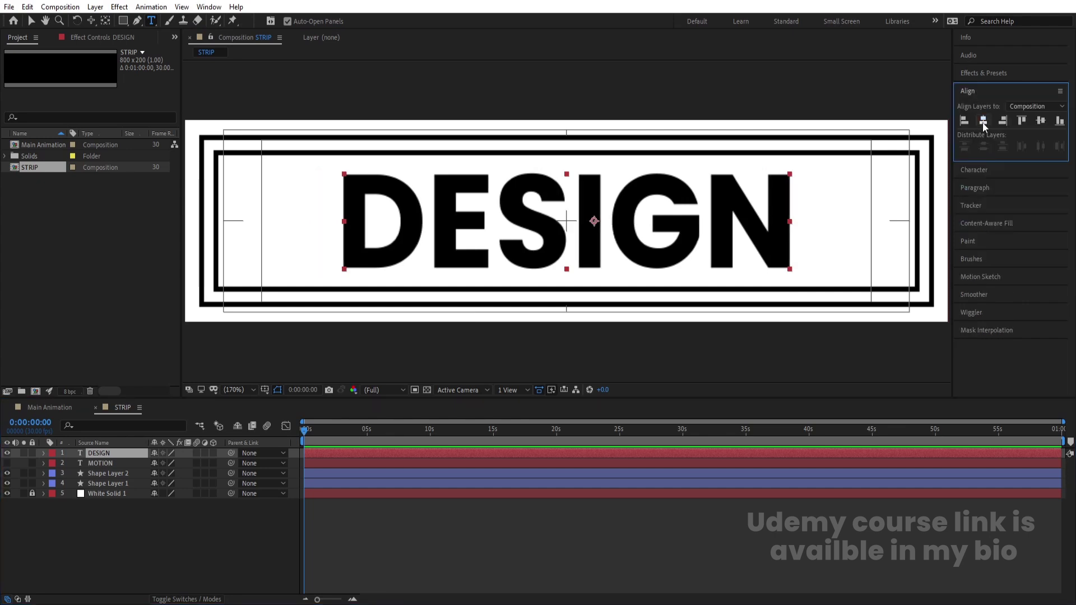
{"action": "left_click", "coordinate": [115, 547]}
Duplicate the original MOTION layer, move the hidden copy to the top of the stack, and show the original instead of DESIGN.
{"action": "left_click", "coordinate": [109, 463]}
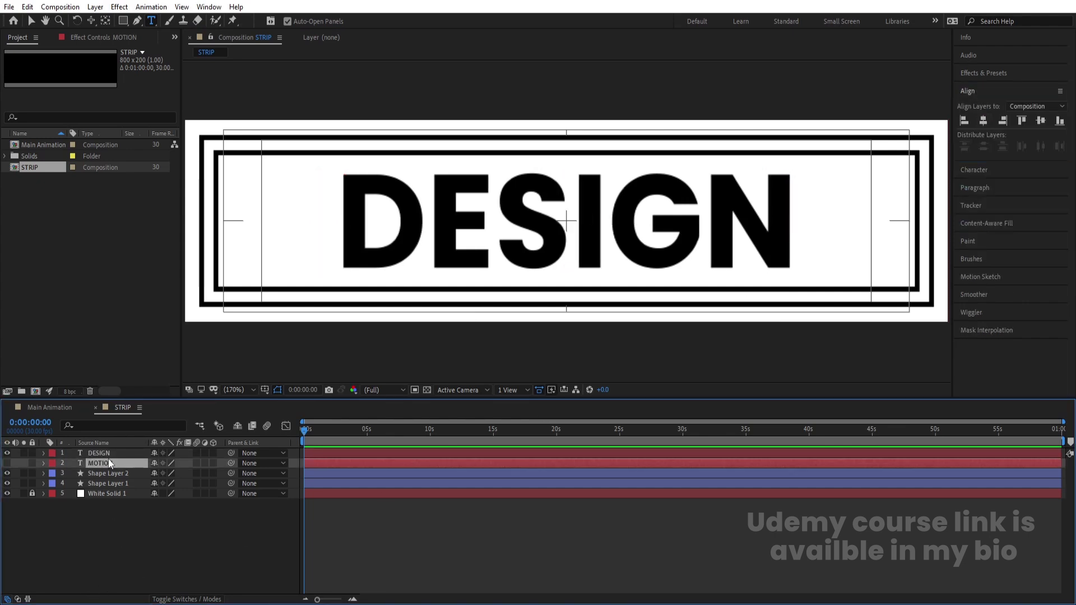
{"action": "key", "text": "ctrl+d"}
{"action": "left_click_drag", "start_coordinate": [105, 461], "coordinate": [103, 452]}
{"action": "left_click", "coordinate": [7, 463]}
{"action": "left_click", "coordinate": [7, 473]}
Keyframe the original MOTION layer's Position at 1 second, and set its X position to 1076 at 2 seconds.
{"action": "left_click", "coordinate": [102, 473]}
{"action": "key", "text": "equal"}
{"action": "key", "text": "equal"}
{"action": "left_click", "coordinate": [355, 436]}
{"action": "key", "text": "p"}
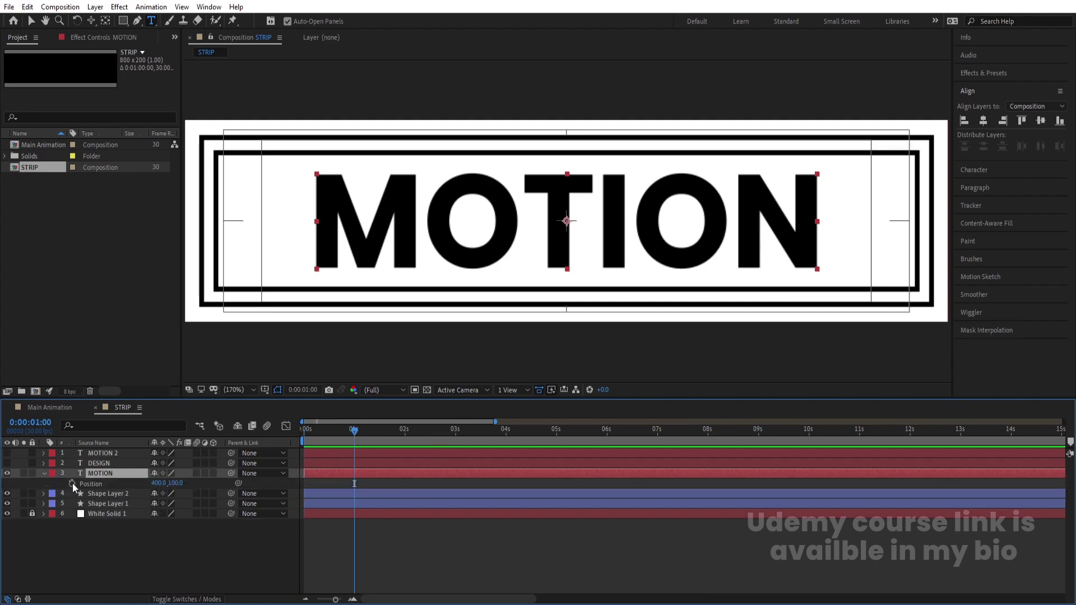
{"action": "left_click", "coordinate": [72, 484]}
{"action": "left_click", "coordinate": [404, 430]}
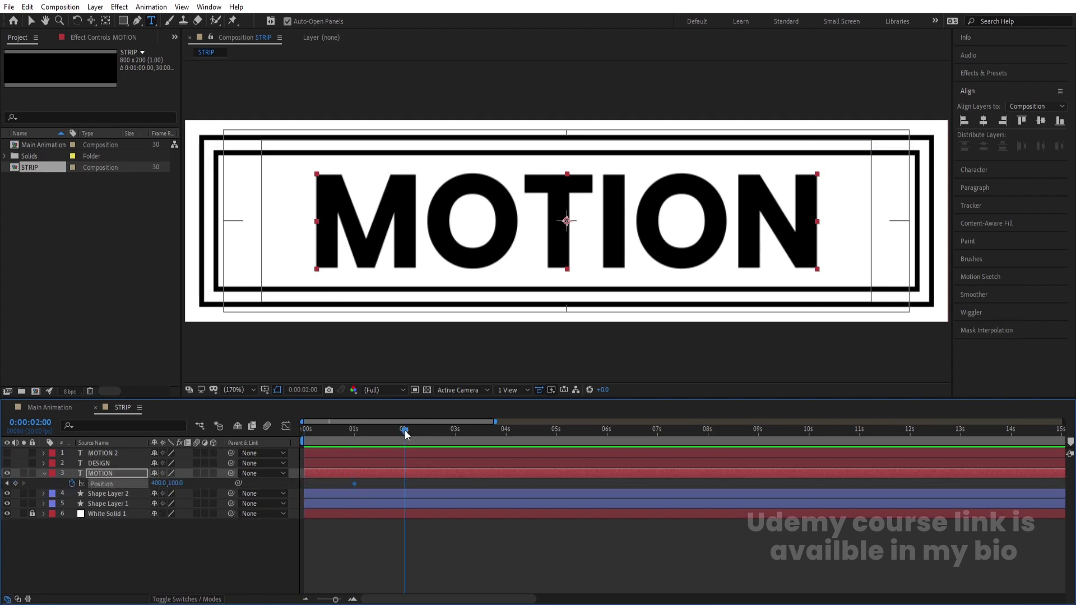
{"action": "left_click_drag", "start_coordinate": [160, 483], "coordinate": [511, 449]}
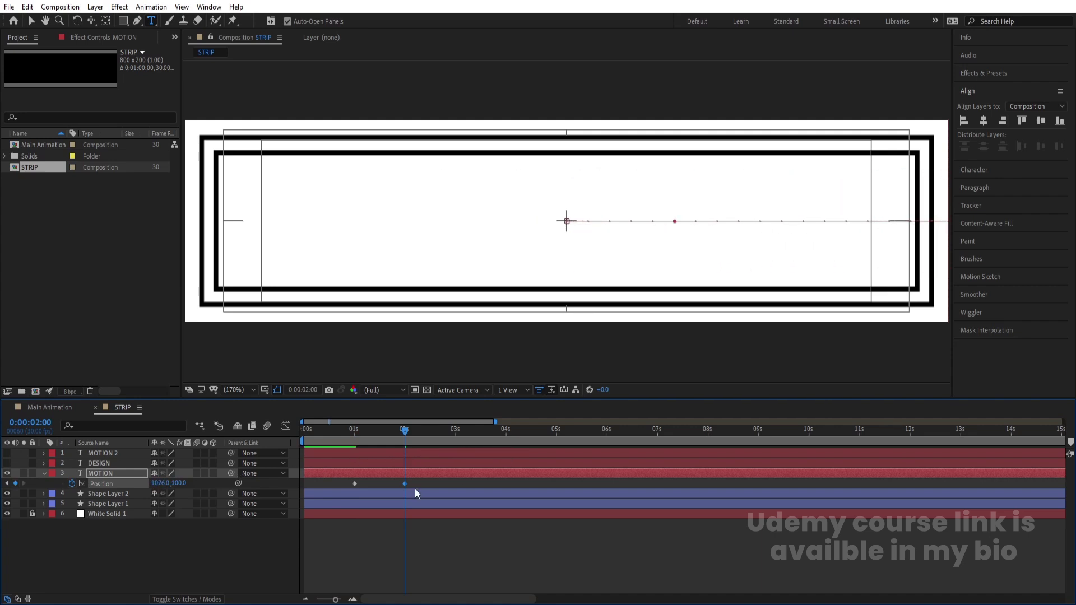
Apply Easy Ease to both Position keyframes of the MOTION layer.
{"action": "left_click", "coordinate": [125, 530]}
{"action": "left_click", "coordinate": [103, 484]}
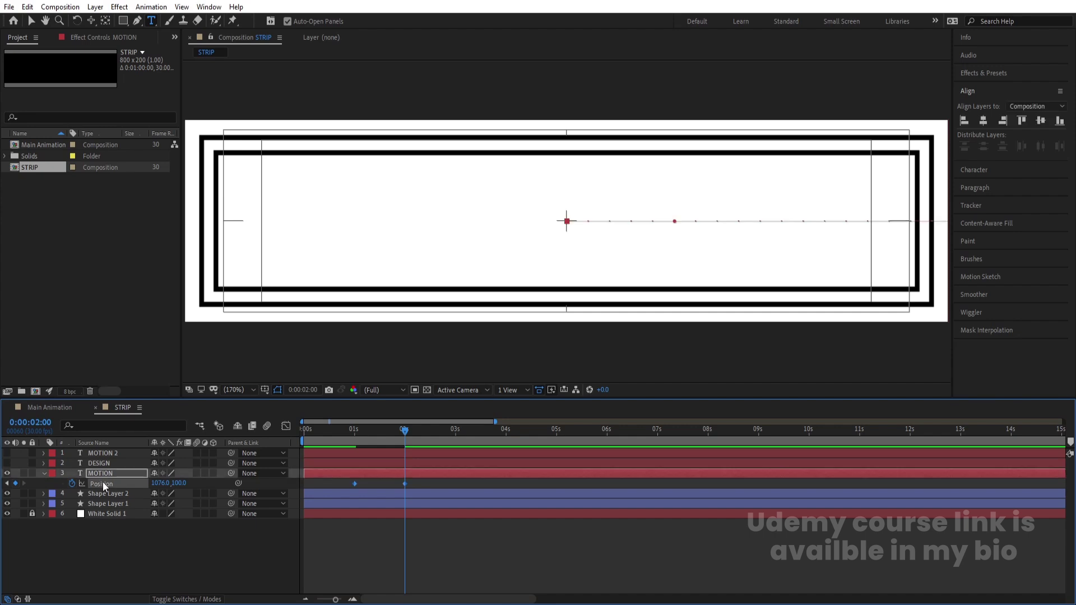
{"action": "left_click", "coordinate": [104, 549]}
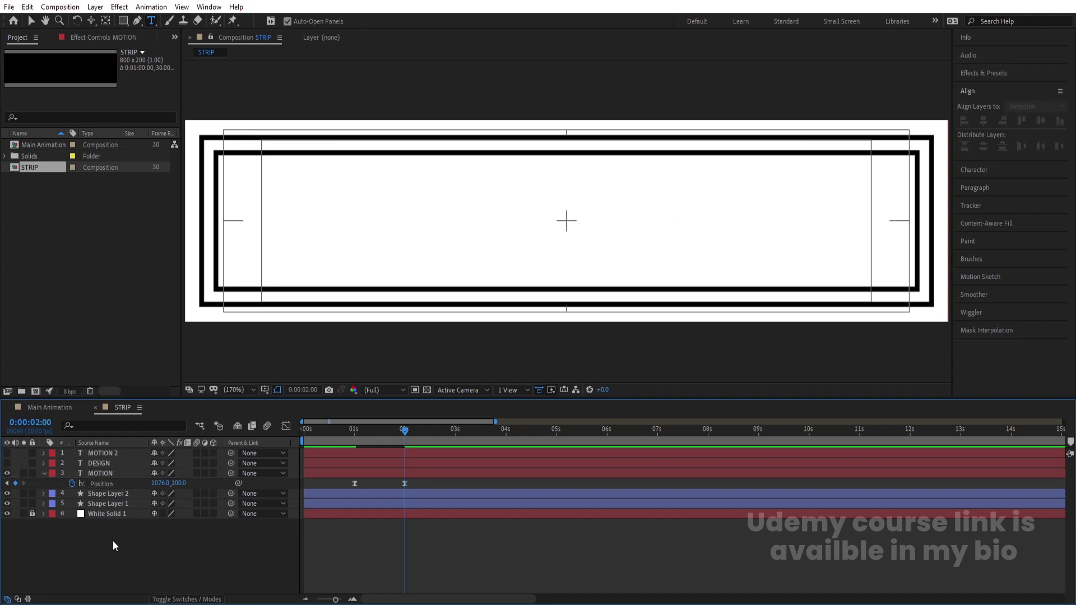
Show the DESIGN layer, parent it to the MOTION layer at 2 seconds, and preview the slide.
{"action": "left_click", "coordinate": [7, 463]}
{"action": "left_click", "coordinate": [112, 464]}
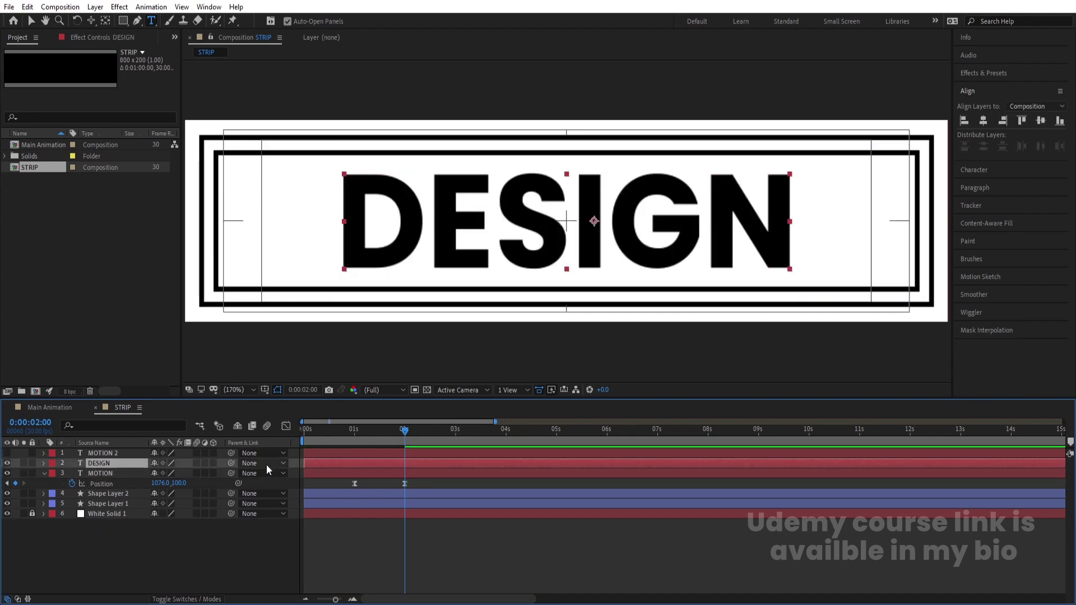
{"action": "left_click_drag", "start_coordinate": [231, 463], "coordinate": [126, 472]}
{"action": "left_click", "coordinate": [127, 472]}
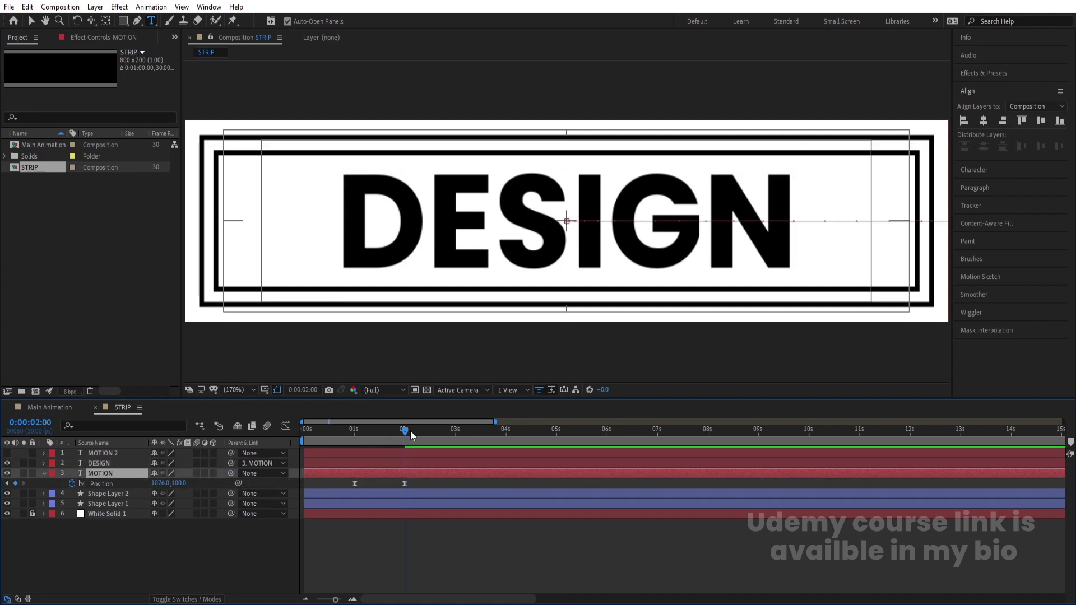
{"action": "left_click_drag", "start_coordinate": [406, 432], "coordinate": [354, 440]}
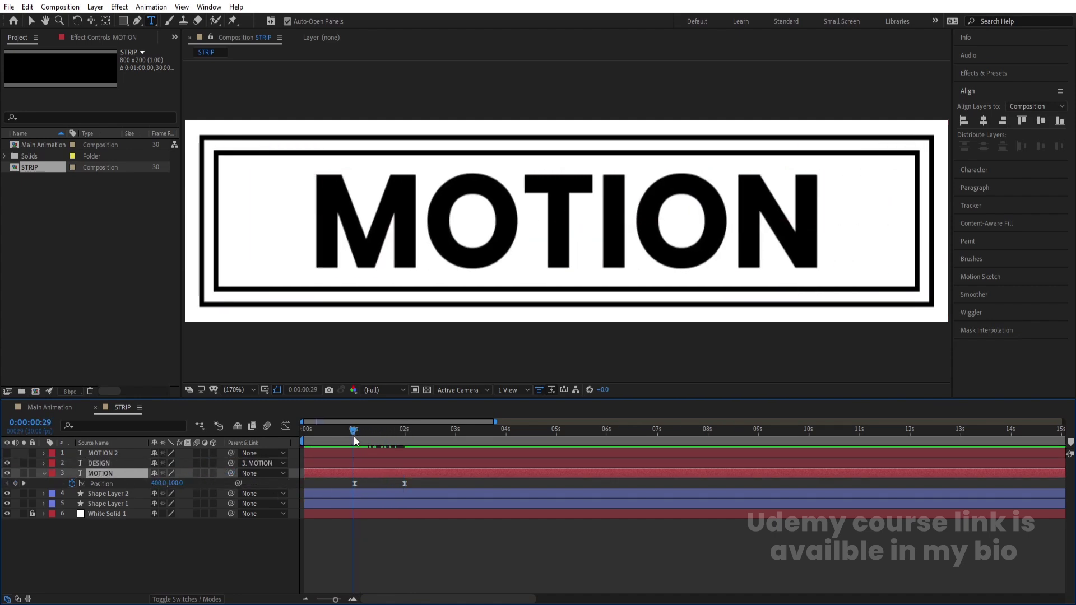
{"action": "key", "text": "space"}
Add a hold Position keyframe to MOTION at 3 seconds, and set its X position to 1725 at 4 seconds.
{"action": "left_click", "coordinate": [456, 433]}
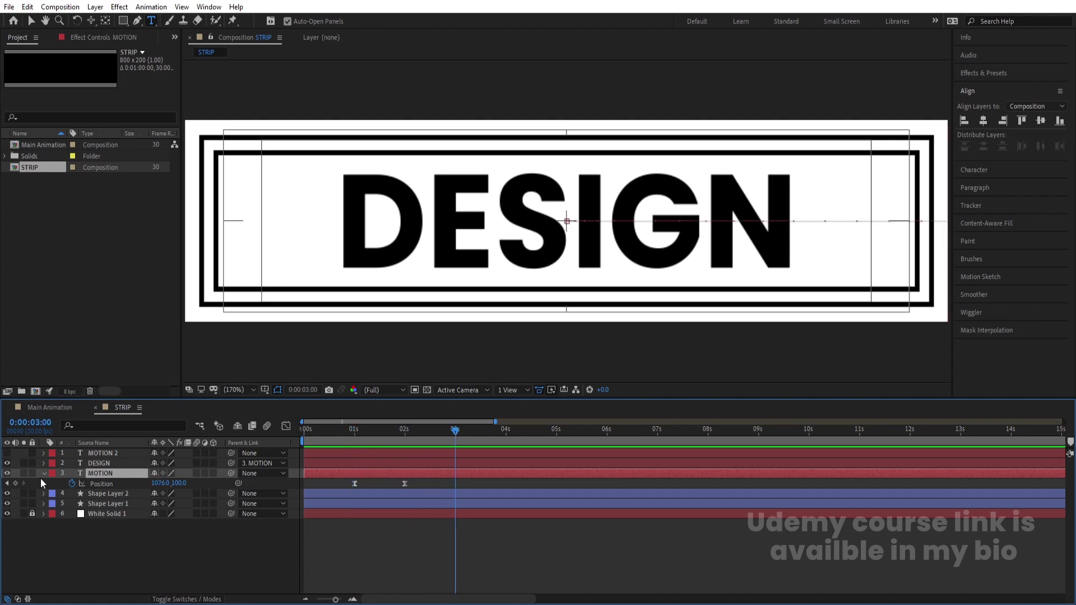
{"action": "left_click", "coordinate": [16, 483]}
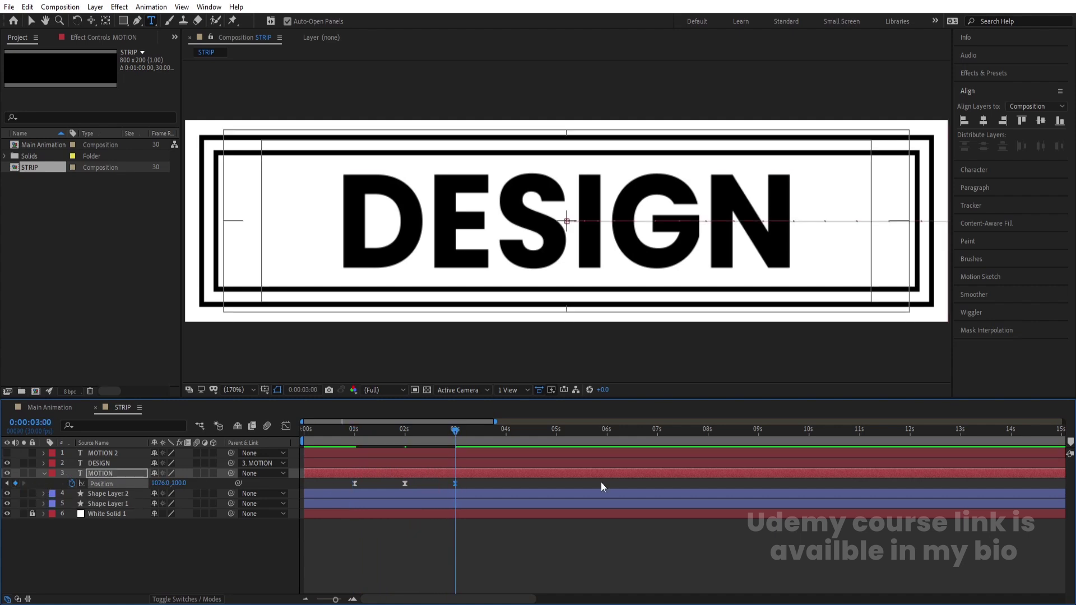
{"action": "left_click", "coordinate": [507, 434]}
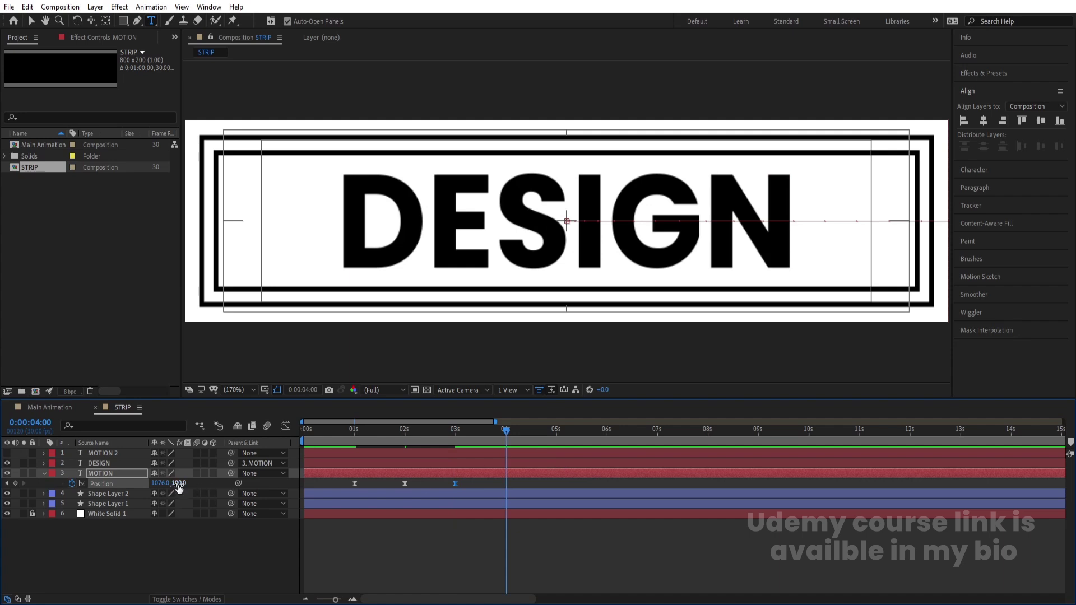
{"action": "key", "text": "slash"}
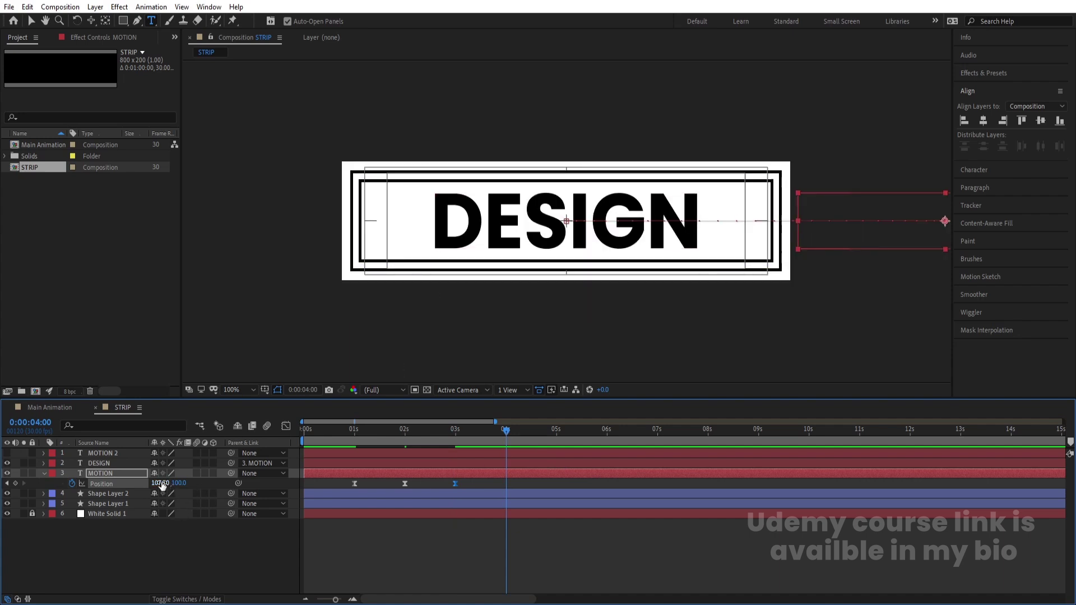
{"action": "left_click_drag", "start_coordinate": [160, 482], "coordinate": [496, 452]}
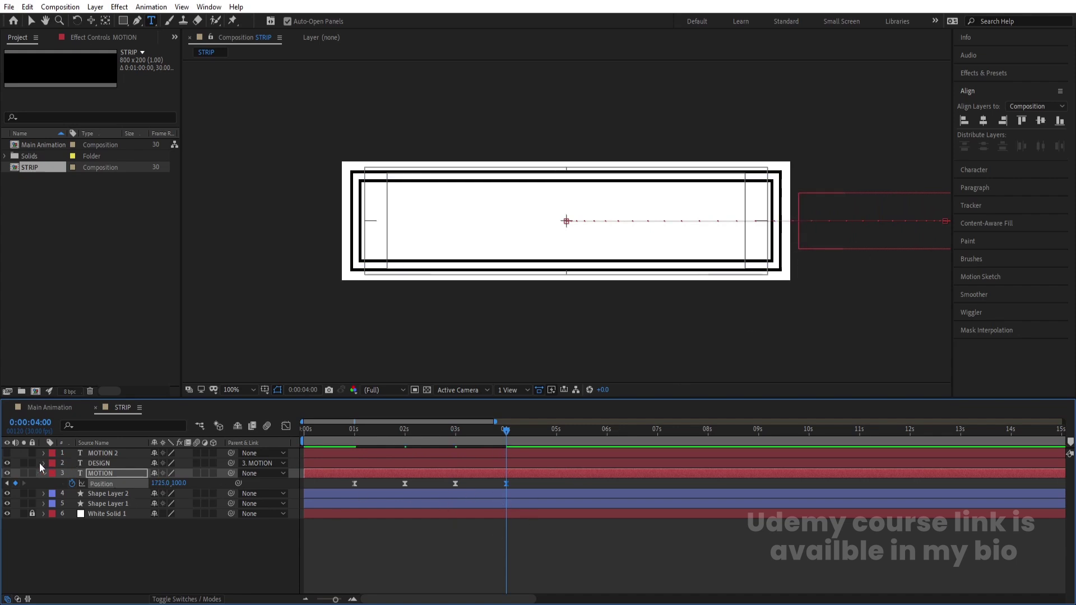
Show the MOTION 2 layer, parent it to the original MOTION layer at 4 seconds, and preview the text slides.
{"action": "left_click", "coordinate": [8, 454]}
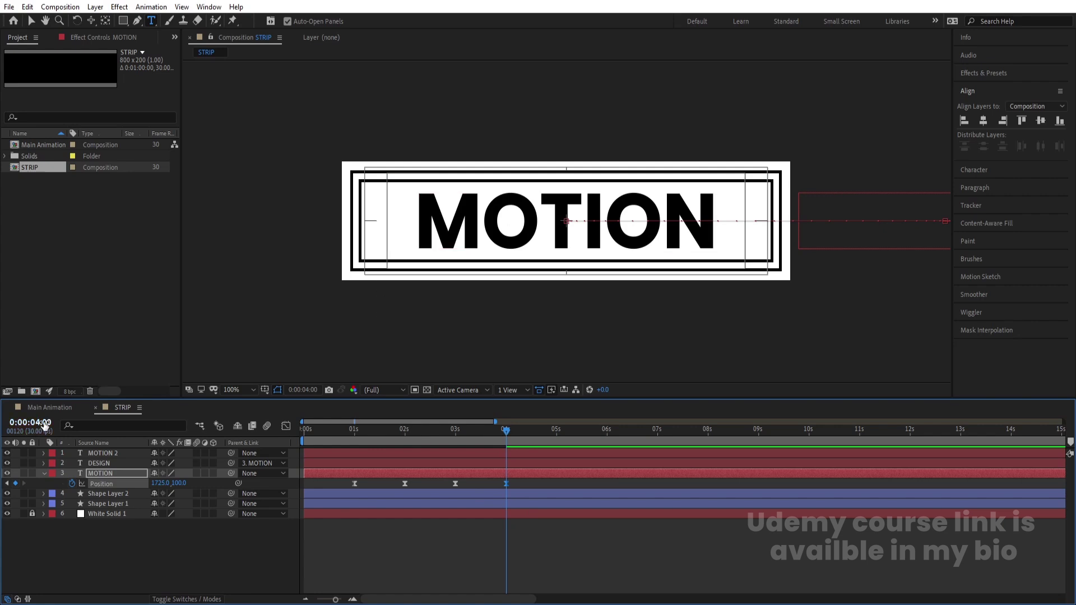
{"action": "left_click", "coordinate": [126, 454]}
{"action": "left_click_drag", "start_coordinate": [230, 456], "coordinate": [110, 472]}
{"action": "left_click", "coordinate": [110, 473]}
{"action": "left_click_drag", "start_coordinate": [479, 441], "coordinate": [355, 436]}
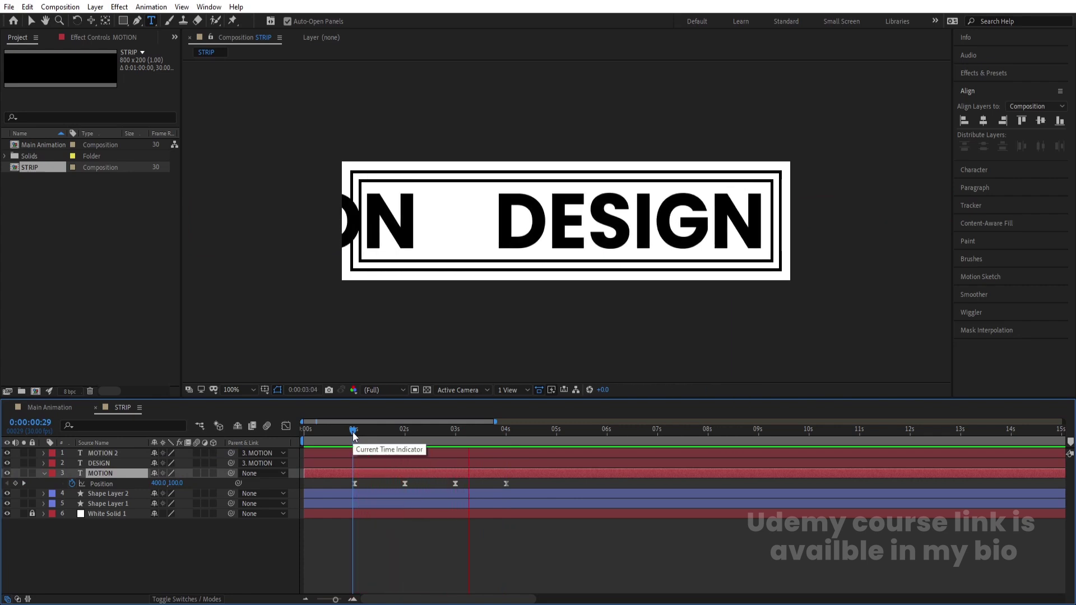
{"action": "key", "text": "space"}
{"action": "left_click_drag", "start_coordinate": [503, 439], "coordinate": [456, 427]}
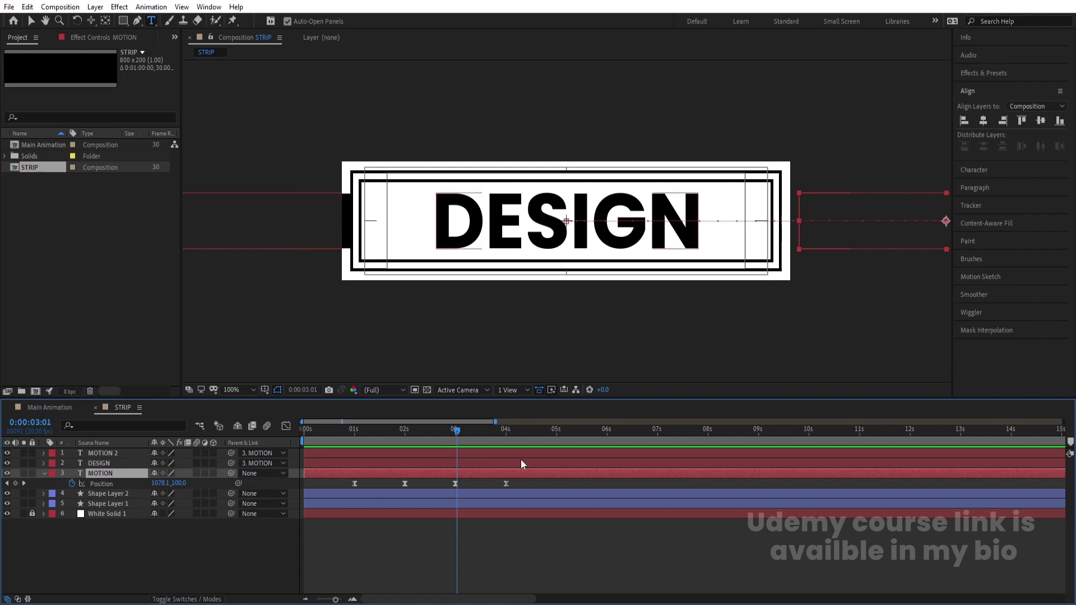
{"action": "key", "text": "space"}
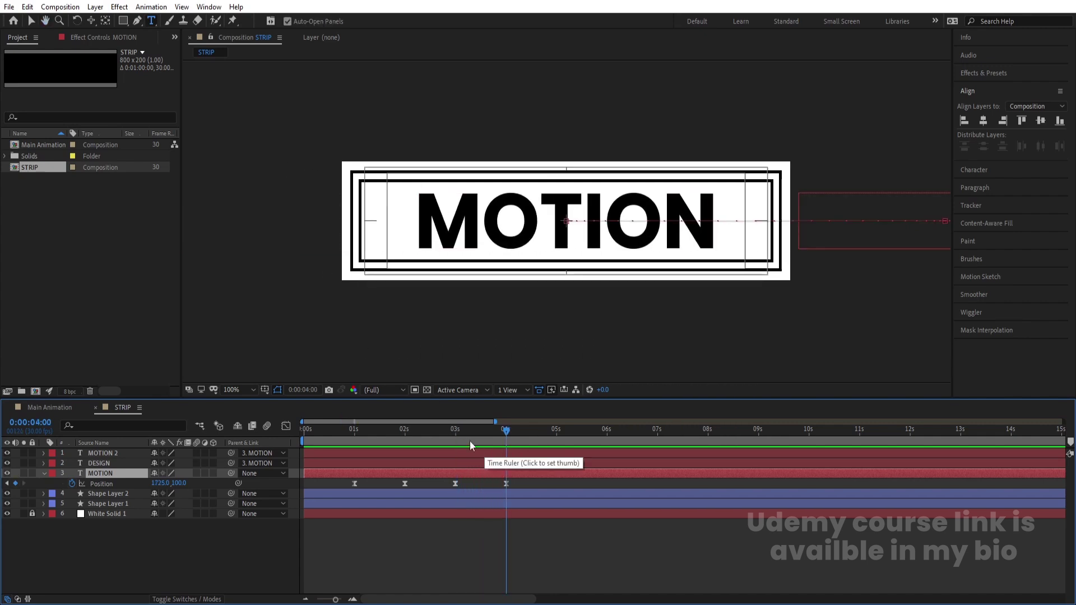
Add a Position keyframe to the original MOTION layer at 0 seconds and preview the start.
{"action": "left_click", "coordinate": [304, 441]}
{"action": "left_click", "coordinate": [69, 556]}
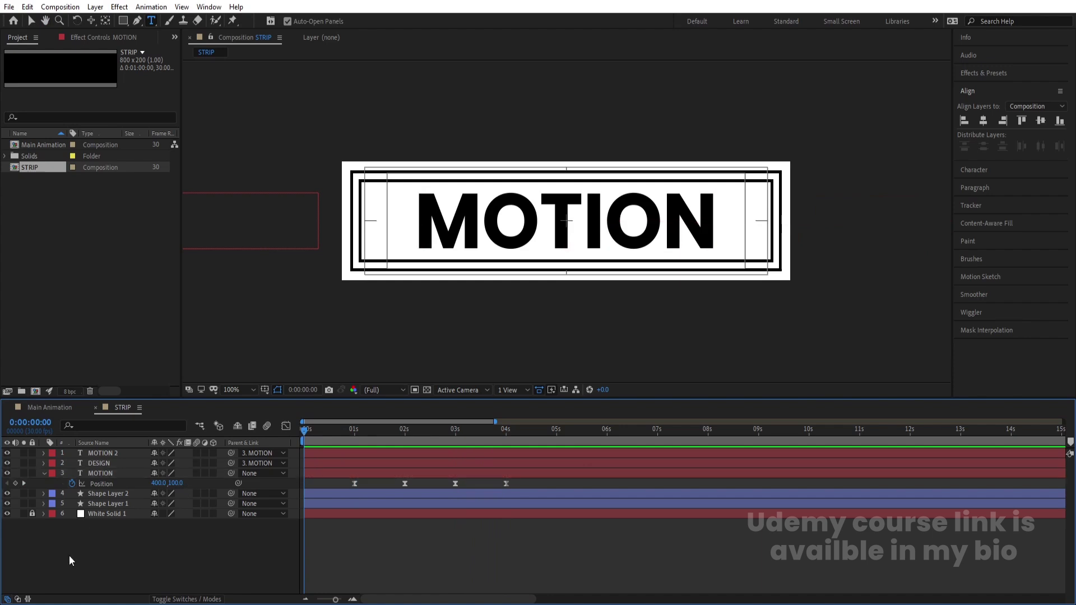
{"action": "left_click", "coordinate": [15, 483]}
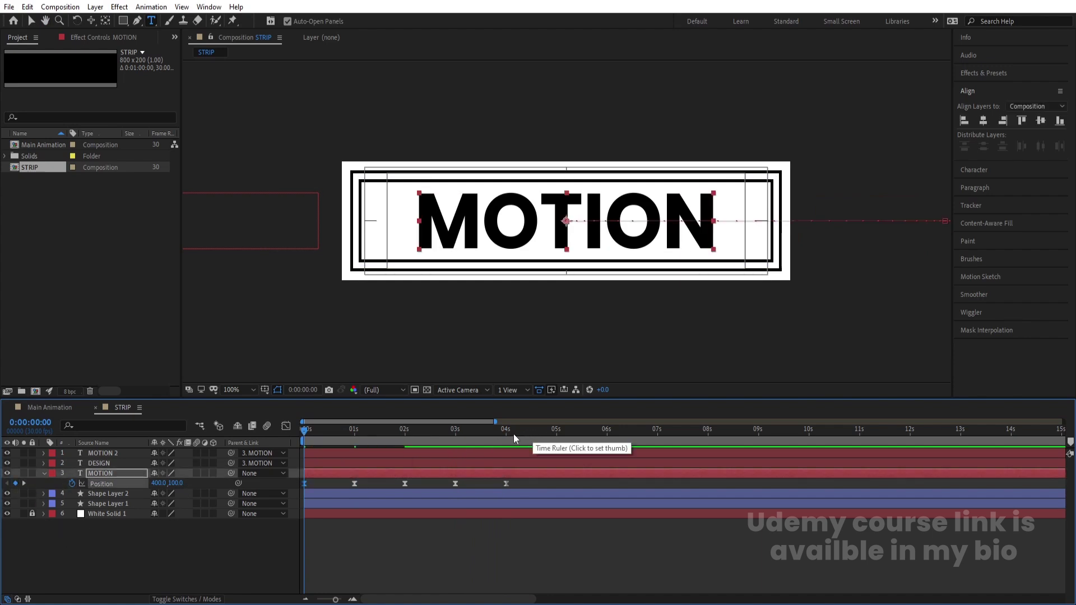
{"action": "key", "text": "space"}
{"action": "key", "text": "space"}
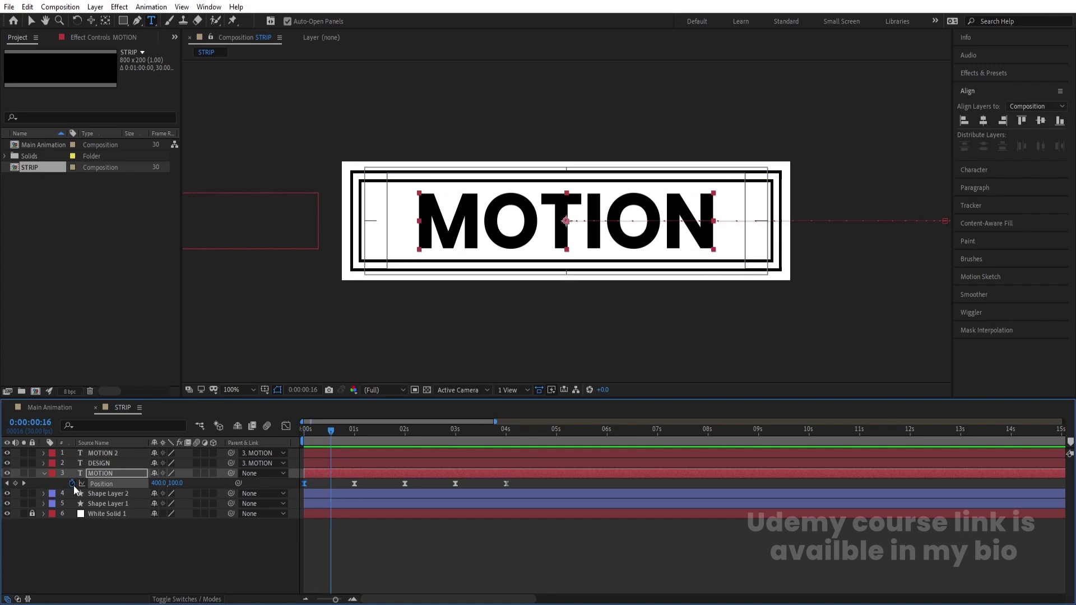
Add a loopOut() expression to the original MOTION layer's Position and preview the loop.
{"action": "left_click", "coordinate": [72, 483], "text": "alt"}
{"action": "type", "text": "loop"}
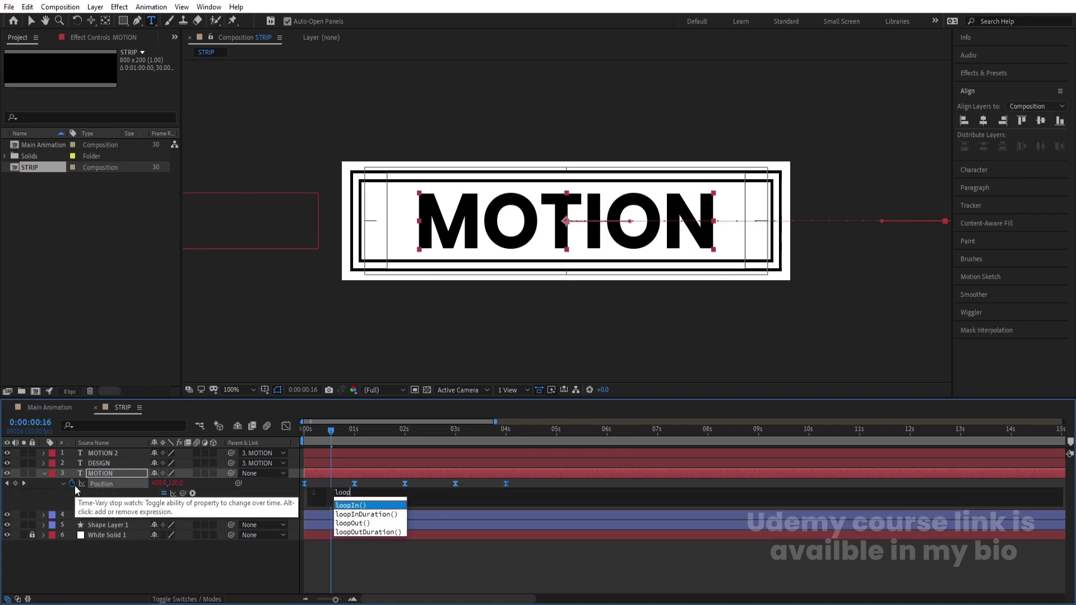
{"action": "key", "text": "Down"}
{"action": "key", "text": "Return"}
{"action": "left_click", "coordinate": [183, 556]}
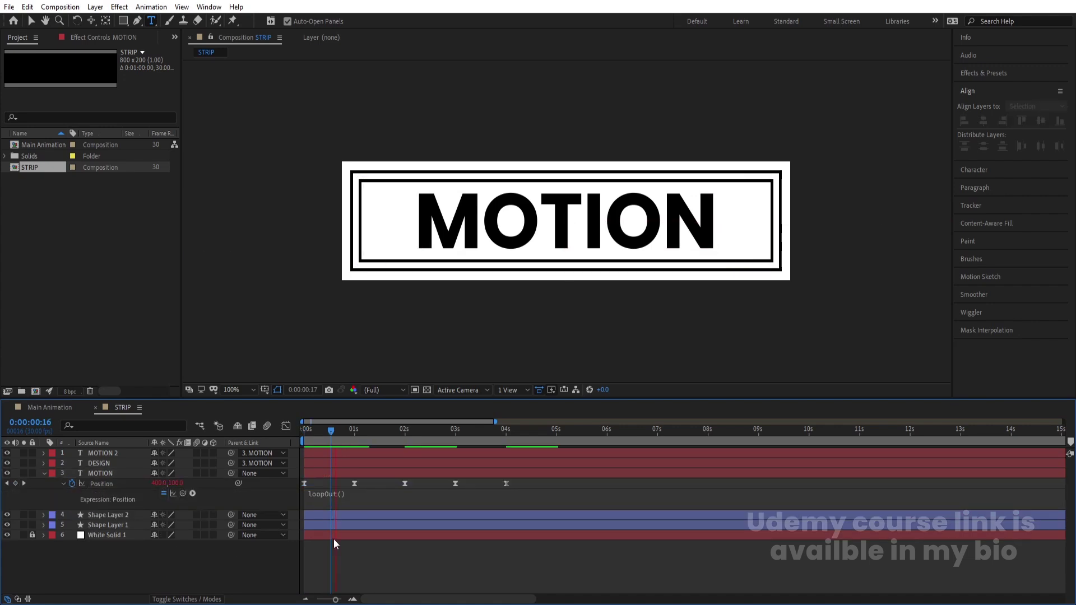
{"action": "key", "text": "space"}
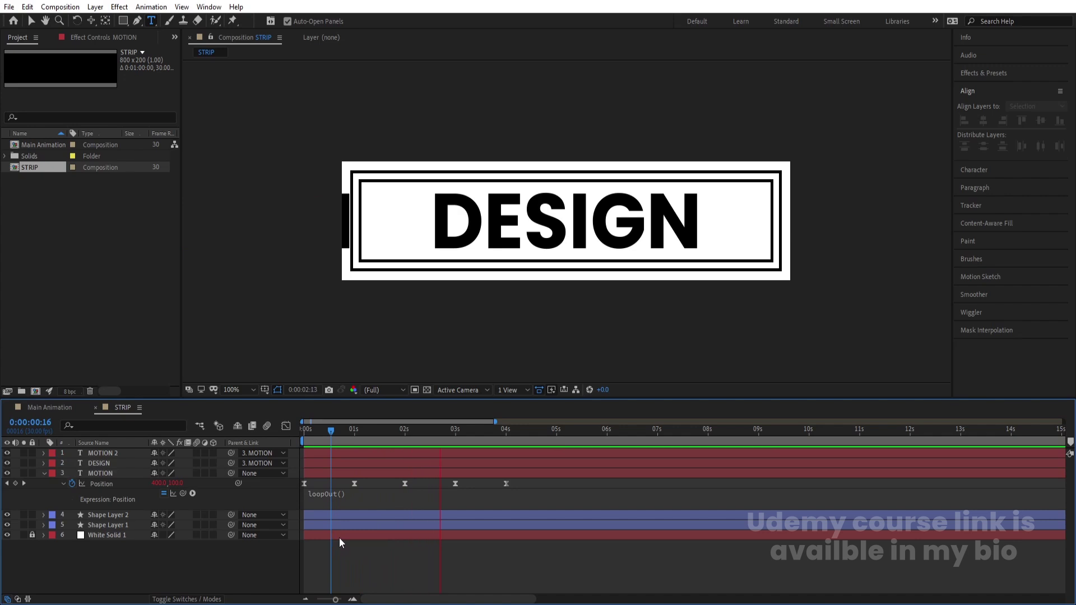
{"action": "key", "text": "space"}
{"action": "key", "text": "space"}
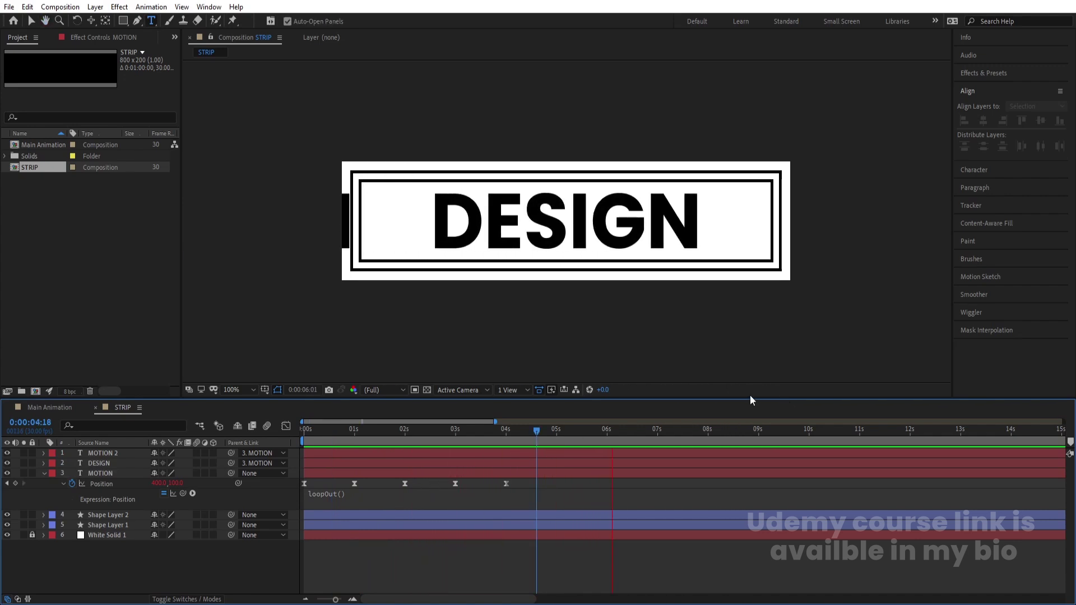
{"action": "key", "text": "space"}
Strengthen the easing of all MOTION Position keyframes in the Graph Editor and preview the animation from the start.
{"action": "left_click_drag", "start_coordinate": [525, 483], "coordinate": [274, 499]}
{"action": "left_click", "coordinate": [285, 426]}
{"action": "left_click_drag", "start_coordinate": [541, 524], "coordinate": [303, 583]}
{"action": "left_click_drag", "start_coordinate": [499, 563], "coordinate": [475, 563]}
{"action": "left_click", "coordinate": [285, 426]}
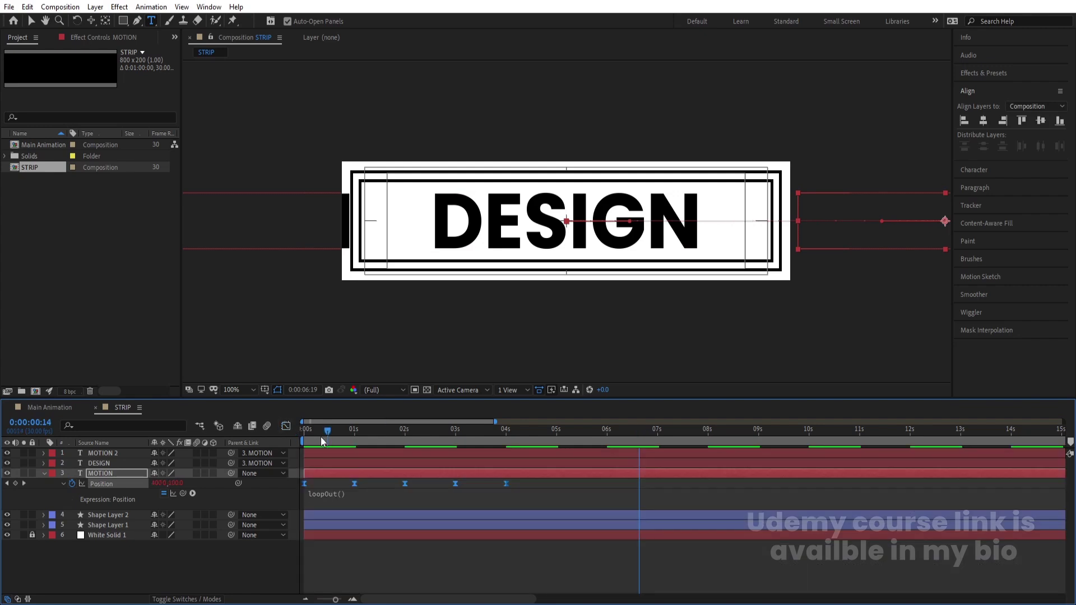
{"action": "key", "text": "Home"}
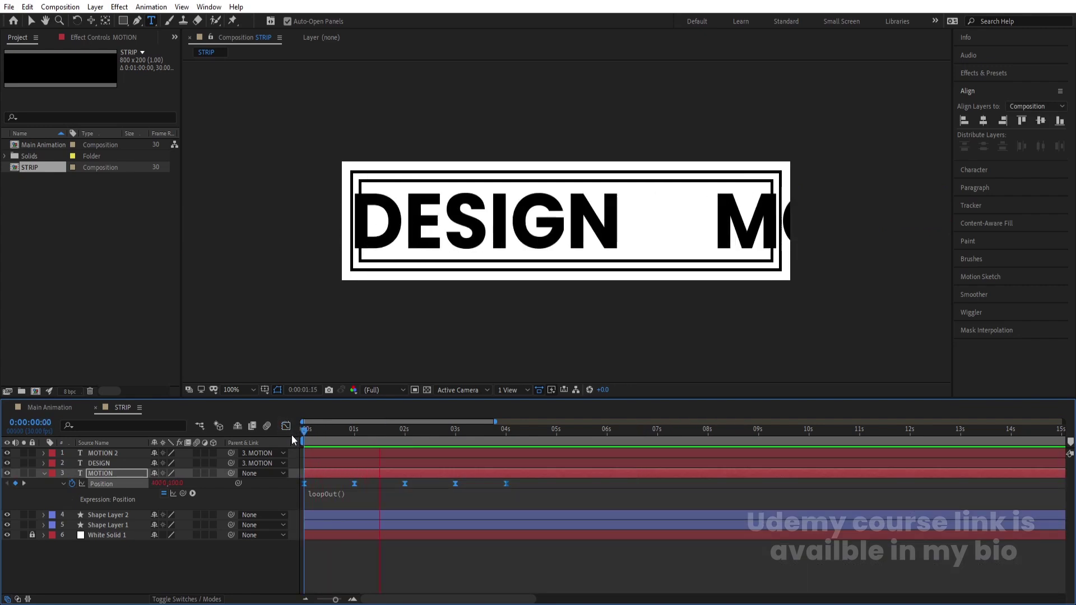
{"action": "key", "text": "space"}
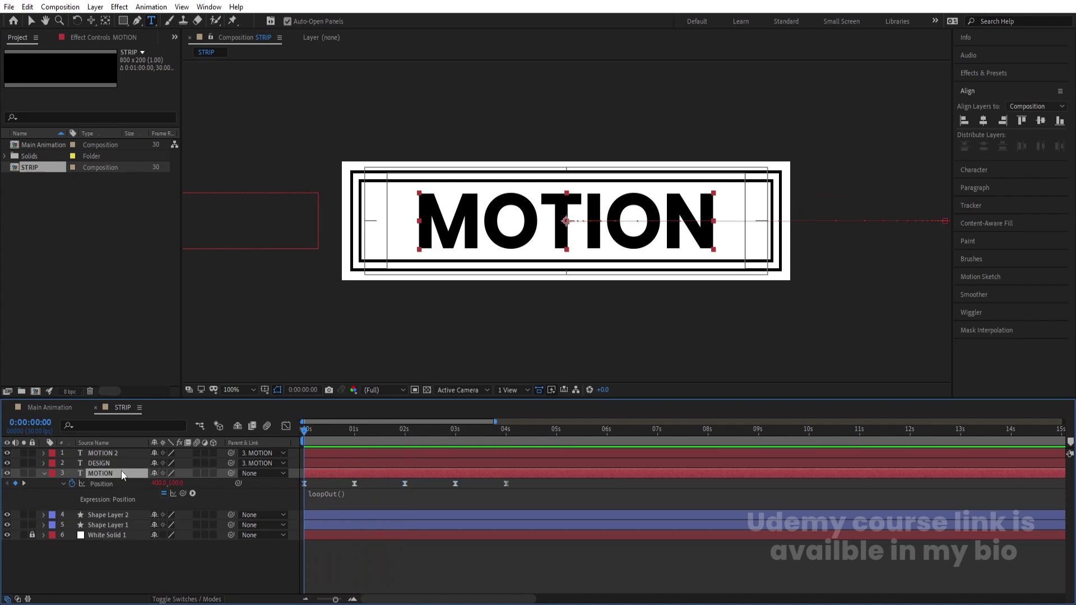
Pre-compose the MOTION 2, DESIGN and MOTION layers into a new composition named Text.
{"action": "left_click", "coordinate": [110, 454], "text": "shift"}
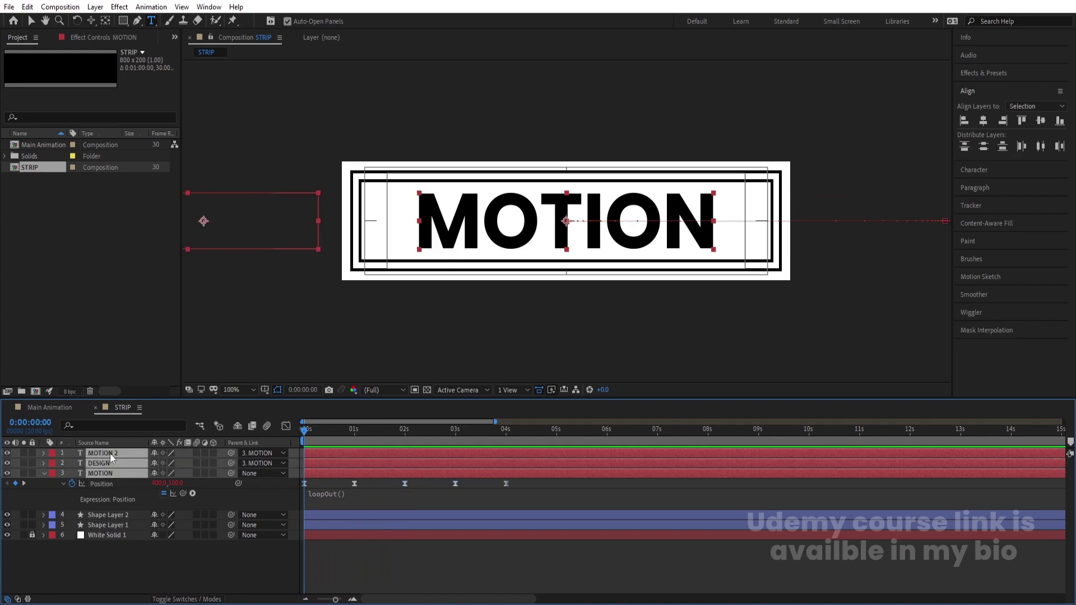
{"action": "key", "text": "ctrl+shift+c"}
{"action": "type", "text": "Te"}
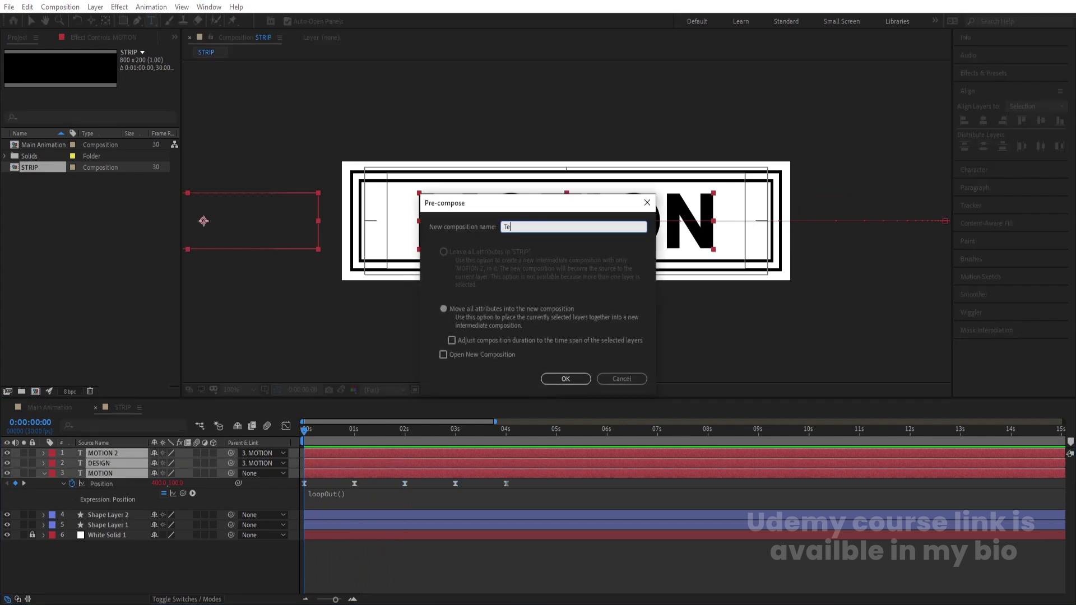
{"action": "key", "text": "Return"}
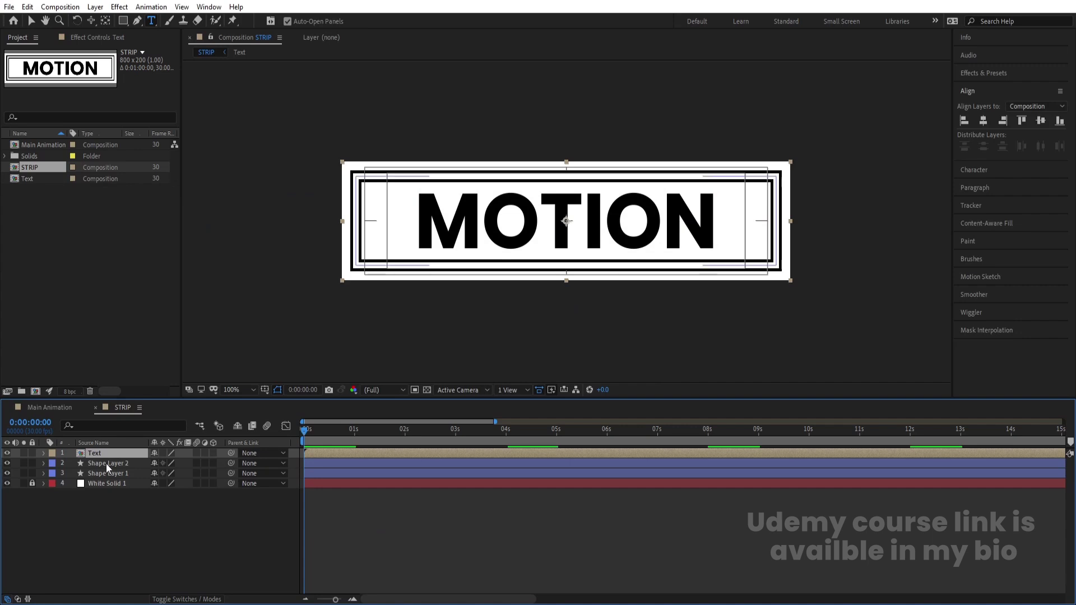
Duplicate Shape Layer 1, move the copy above the Text layer and give it a solid red fill.
{"action": "left_click", "coordinate": [106, 464]}
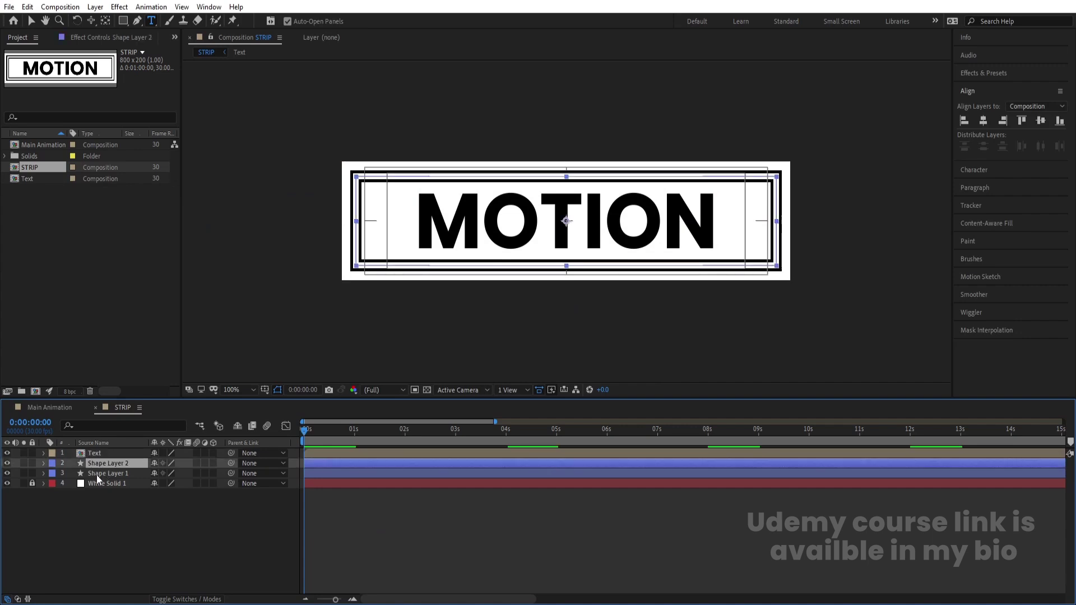
{"action": "left_click", "coordinate": [96, 474]}
{"action": "key", "text": "ctrl+d"}
{"action": "left_click_drag", "start_coordinate": [97, 475], "coordinate": [96, 453]}
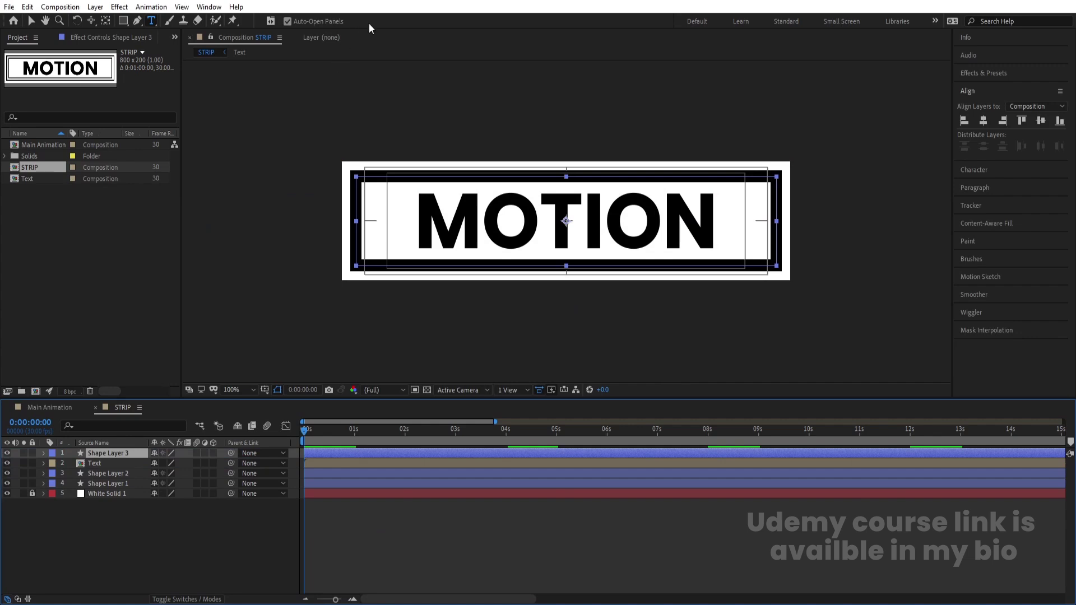
{"action": "left_click", "coordinate": [32, 21]}
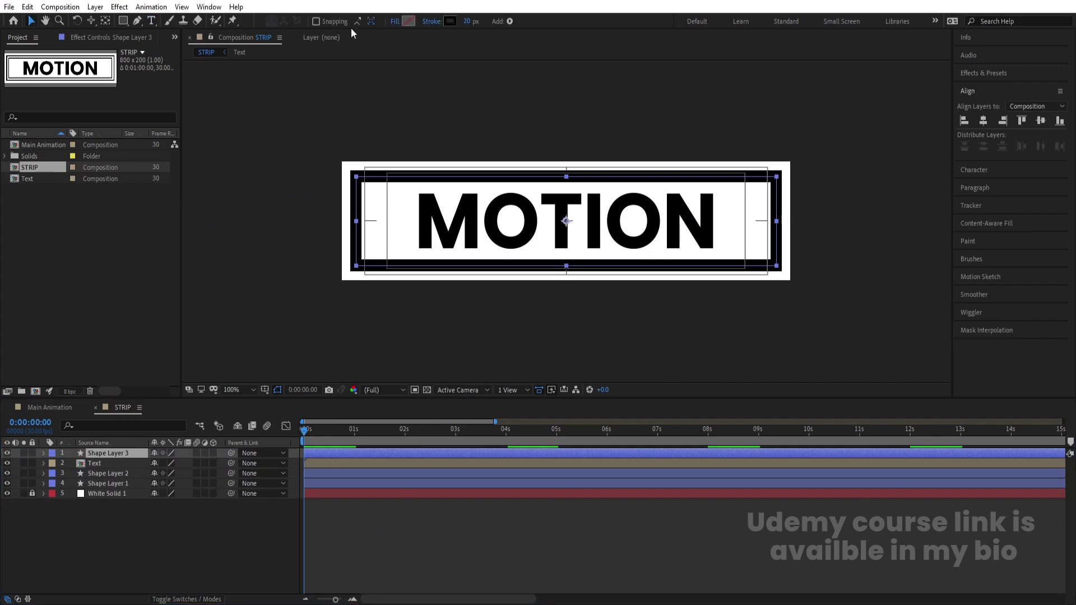
{"action": "left_click", "coordinate": [409, 21], "text": "alt"}
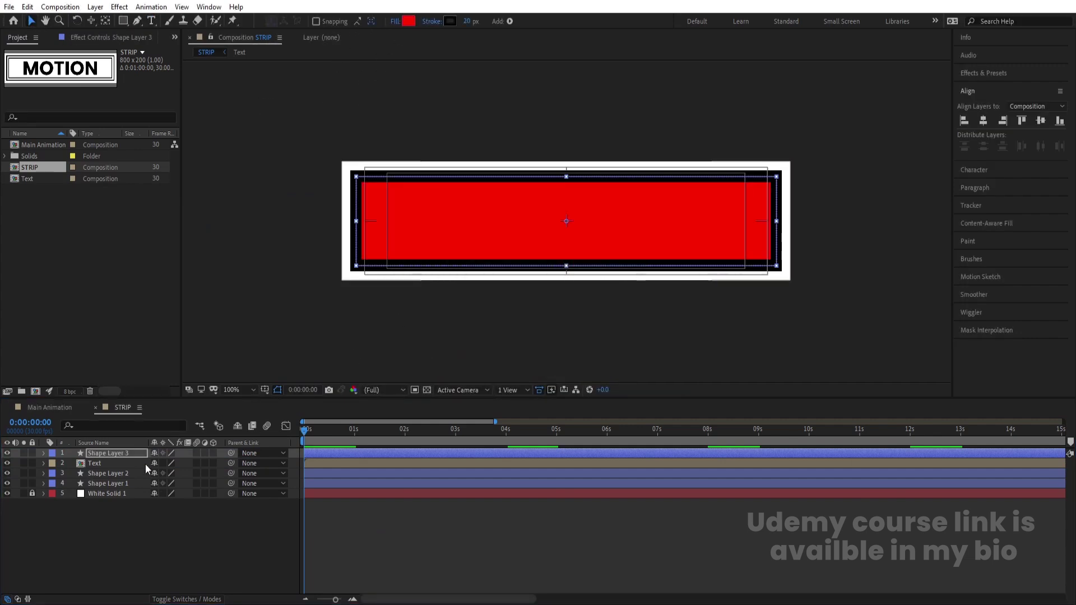
Set the Text layer's track matte to Alpha using the red-filled shape above it, and preview the masked text.
{"action": "left_click", "coordinate": [100, 463]}
{"action": "key", "text": "F4"}
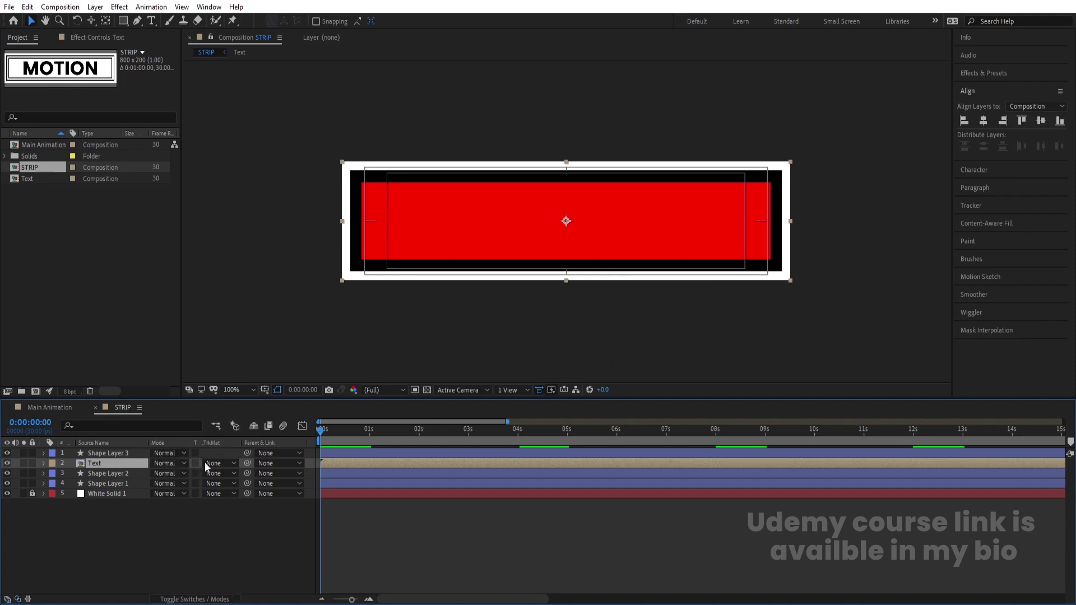
{"action": "left_click", "coordinate": [227, 463]}
{"action": "left_click", "coordinate": [235, 494]}
{"action": "key", "text": "space"}
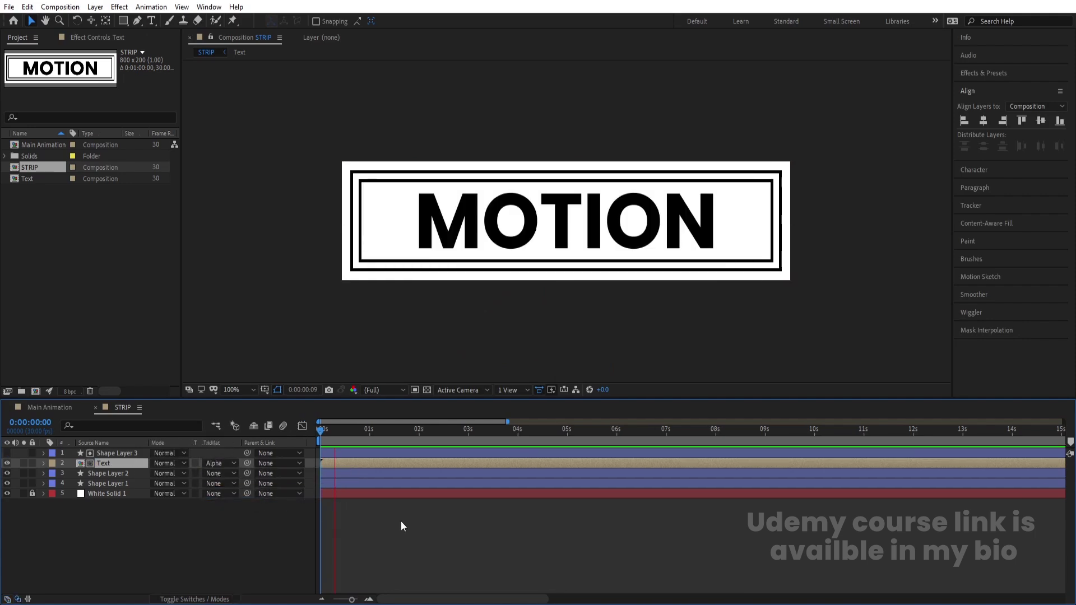
{"action": "key", "text": "space"}
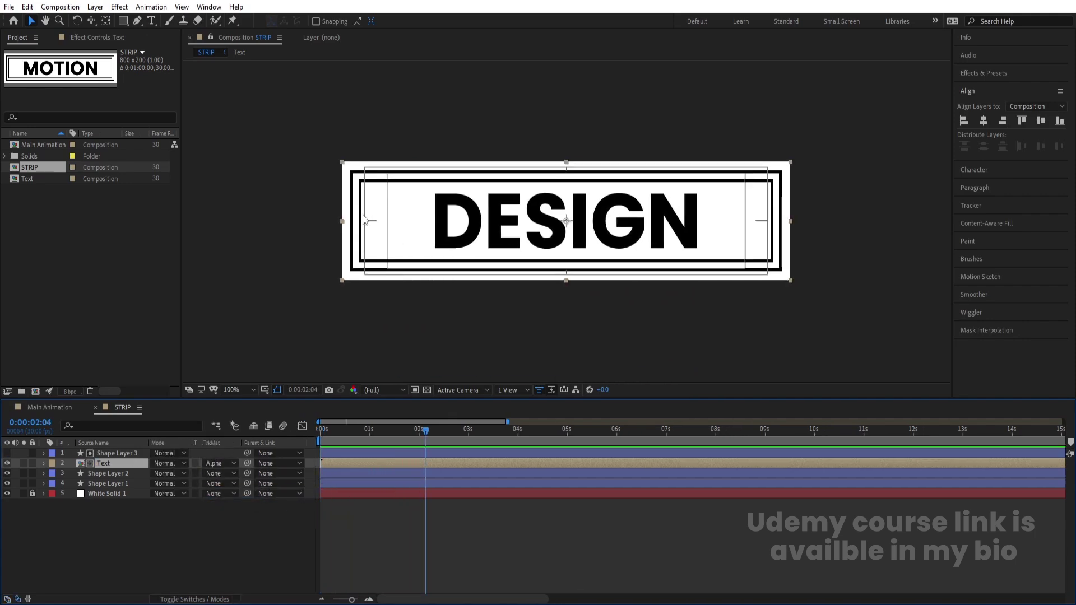
Reorder the layers so Text and its matte sit below Shape Layer 2 and Shape Layer 1, and preview from the start.
{"action": "left_click", "coordinate": [106, 452], "text": "shift"}
{"action": "left_click_drag", "start_coordinate": [105, 465], "coordinate": [109, 487]}
{"action": "left_click", "coordinate": [103, 463]}
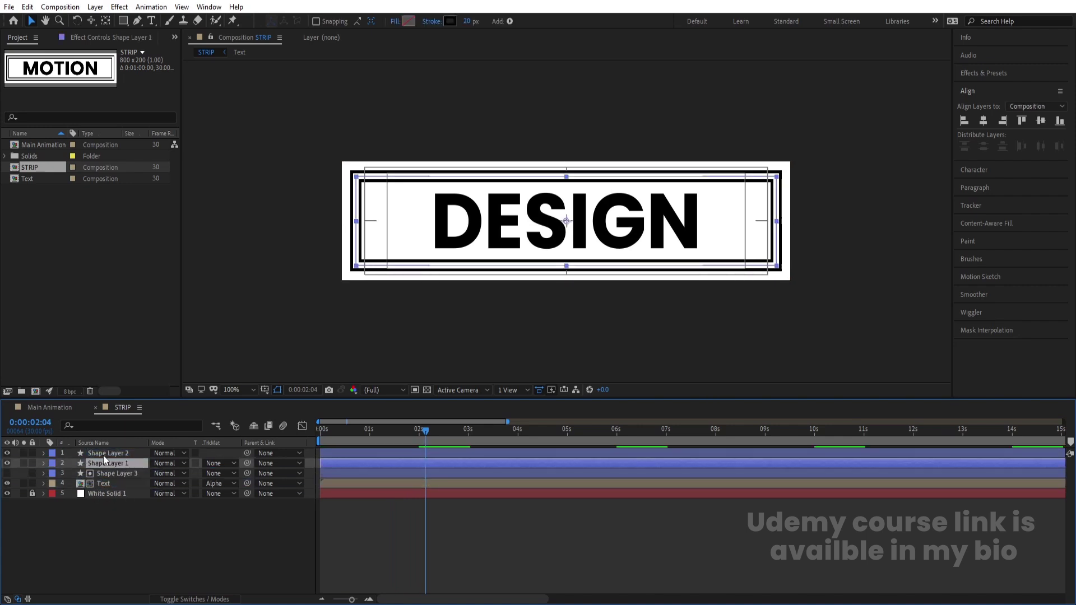
{"action": "left_click", "coordinate": [106, 453], "text": "shift"}
{"action": "left_click_drag", "start_coordinate": [352, 436], "coordinate": [320, 435]}
{"action": "key", "text": "space"}
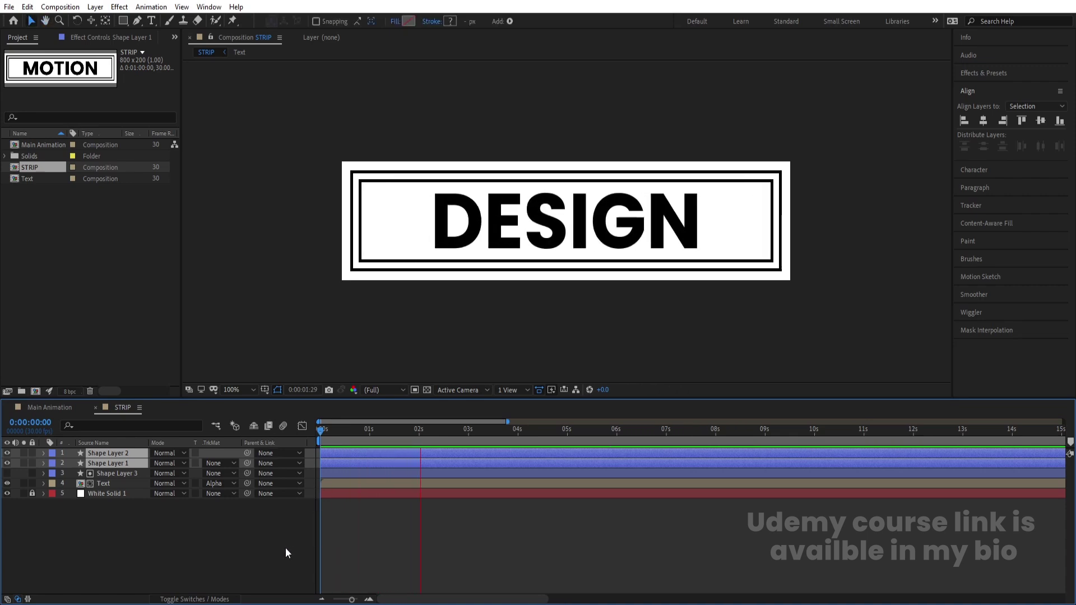
{"action": "left_click", "coordinate": [244, 546]}
{"action": "key", "text": "space"}
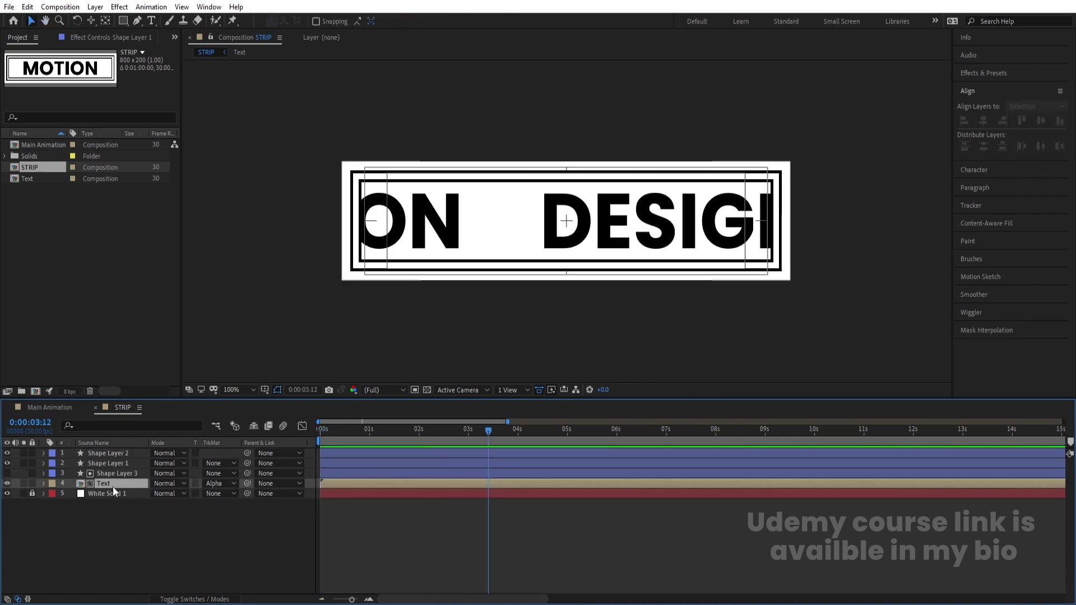
Enable motion blur for all three text layers inside the Text composition and preview the result in STRIP.
{"action": "double_click", "coordinate": [113, 486]}
{"action": "key", "text": "F4"}
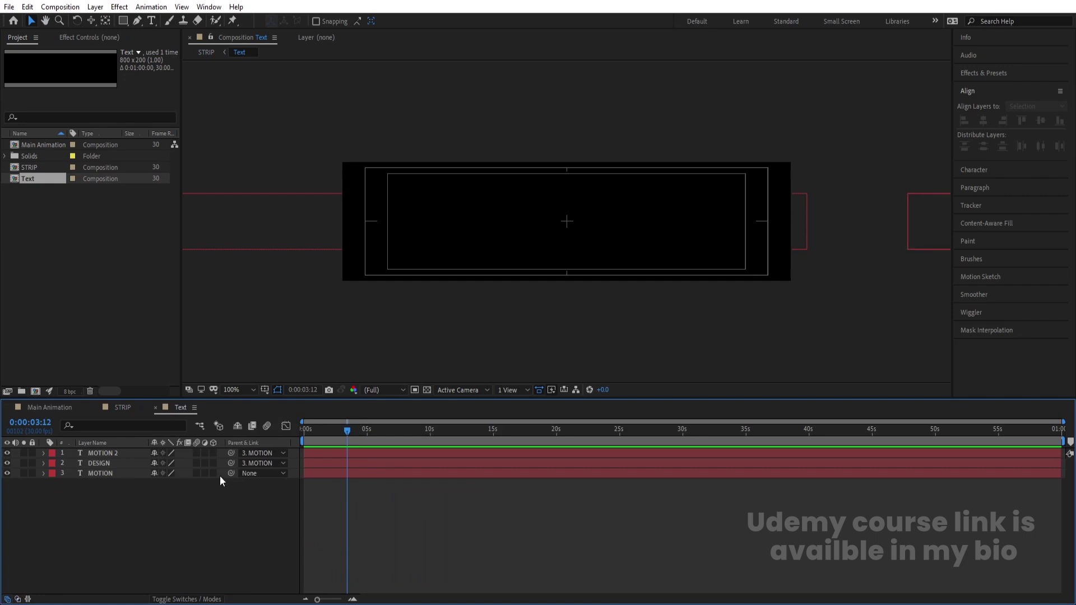
{"action": "mouse_move", "coordinate": [199, 467]}
{"action": "left_mouse_down"}
{"action": "mouse_move", "coordinate": [201, 443]}
{"action": "mouse_move", "coordinate": [199, 453]}
{"action": "left_mouse_up"}
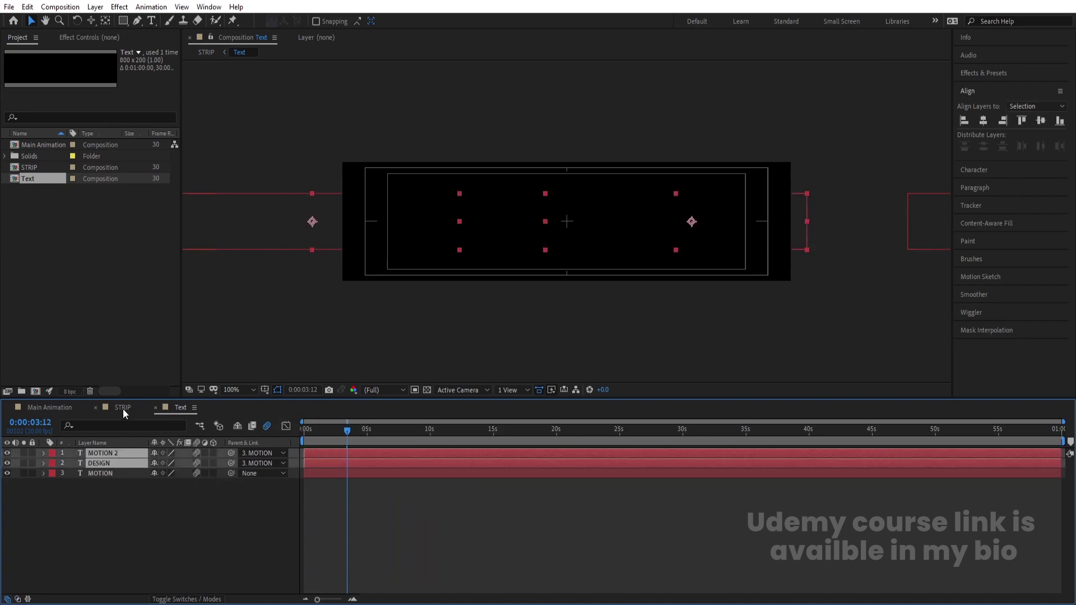
{"action": "left_click", "coordinate": [123, 407]}
{"action": "key", "text": "space"}
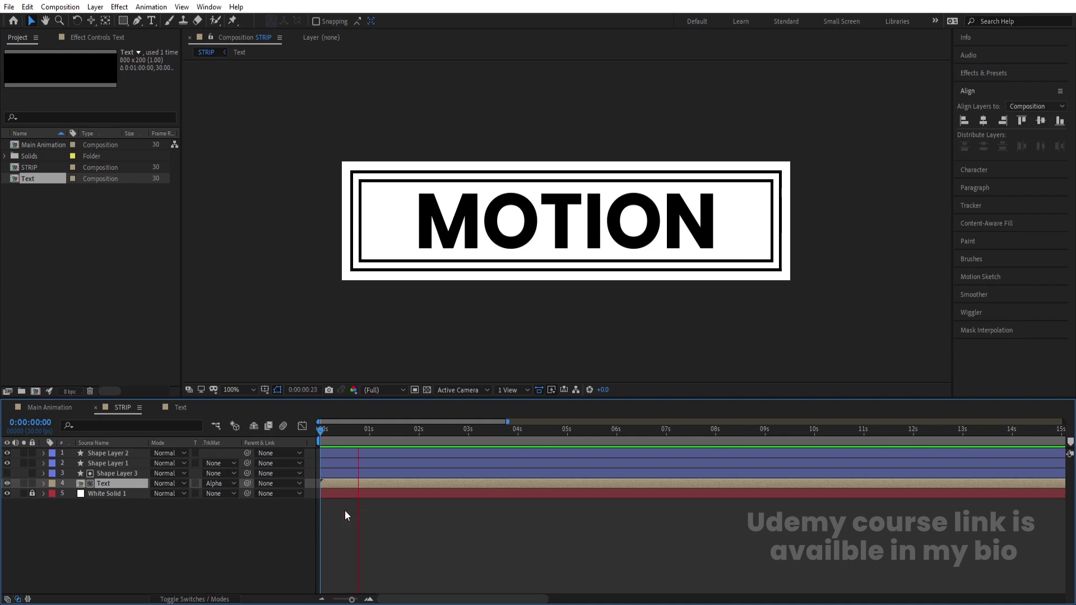
{"action": "key", "text": "space"}
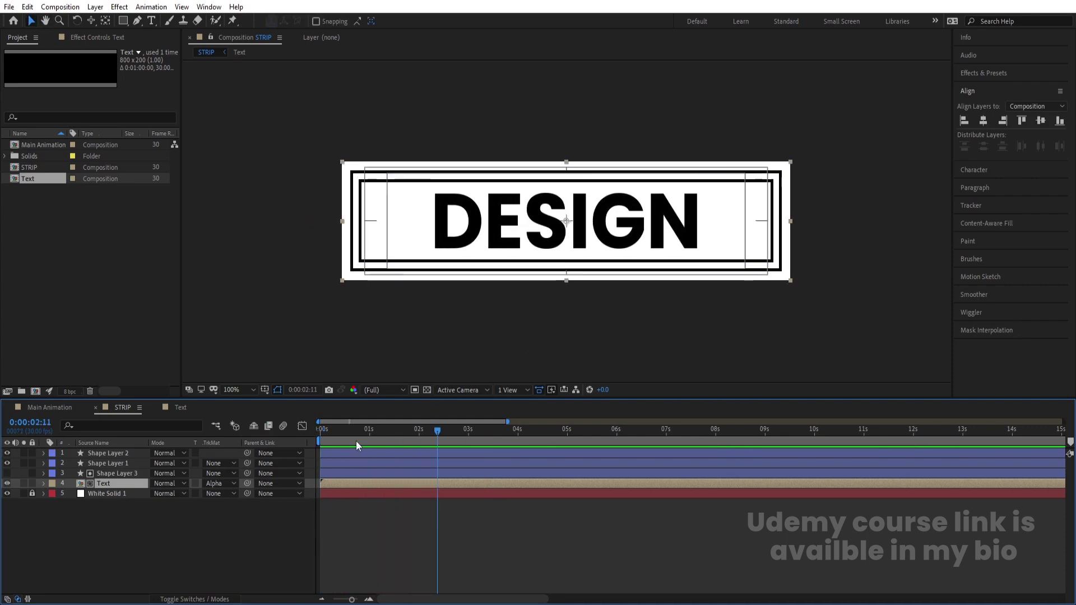
{"action": "left_click", "coordinate": [161, 514]}
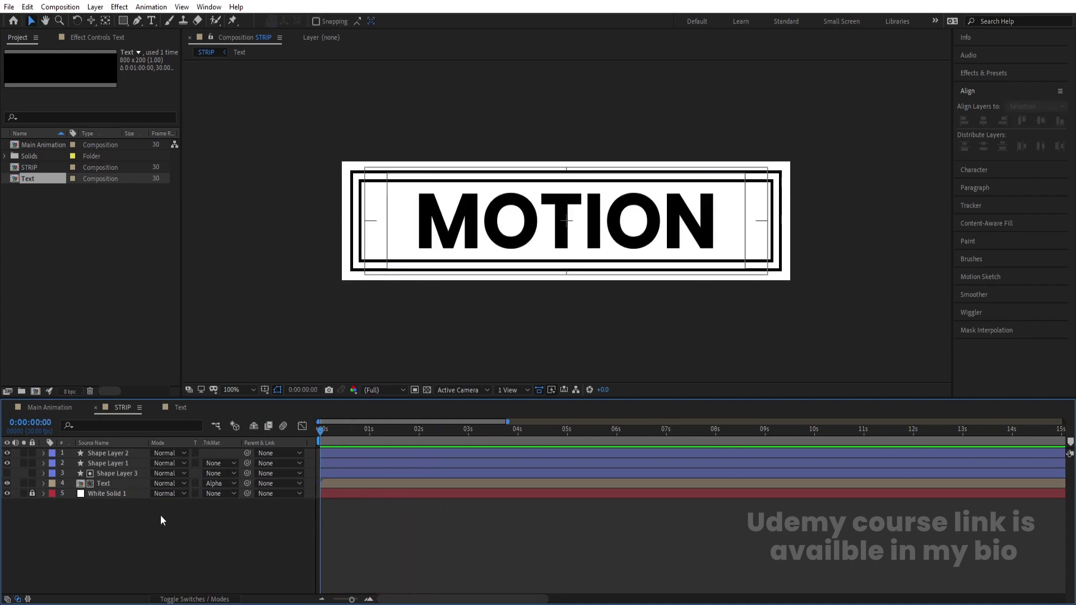
Reopen the Text composition and set its background color to white, FFFFFF.
{"action": "double_click", "coordinate": [108, 484]}
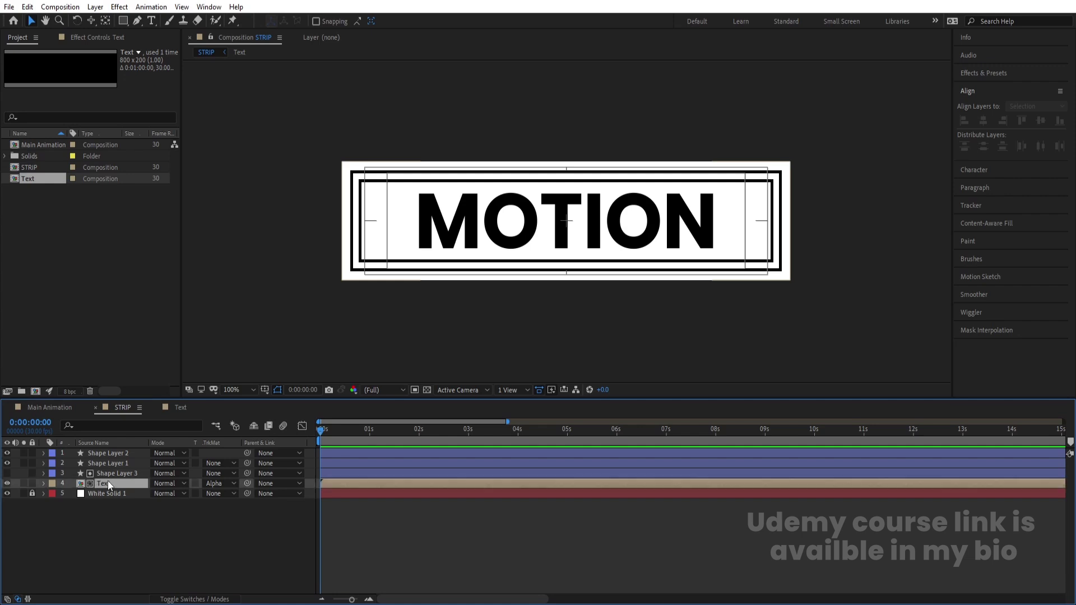
{"action": "left_click", "coordinate": [112, 483]}
{"action": "left_click_drag", "start_coordinate": [314, 432], "coordinate": [329, 432]}
{"action": "key", "text": "ctrl+k"}
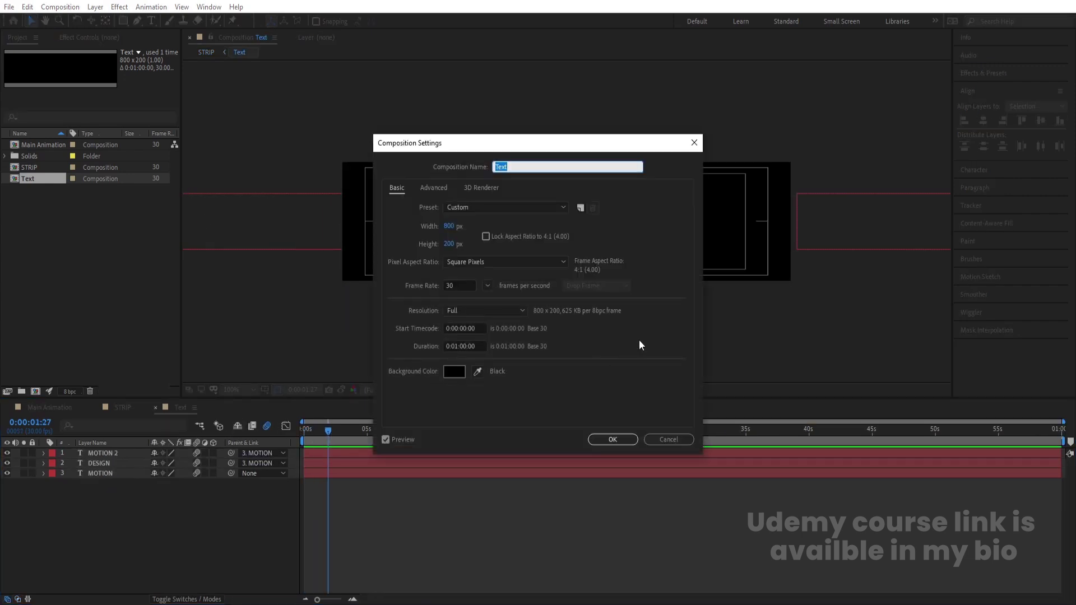
{"action": "left_click", "coordinate": [454, 372]}
{"action": "type", "text": "FFFFFF"}
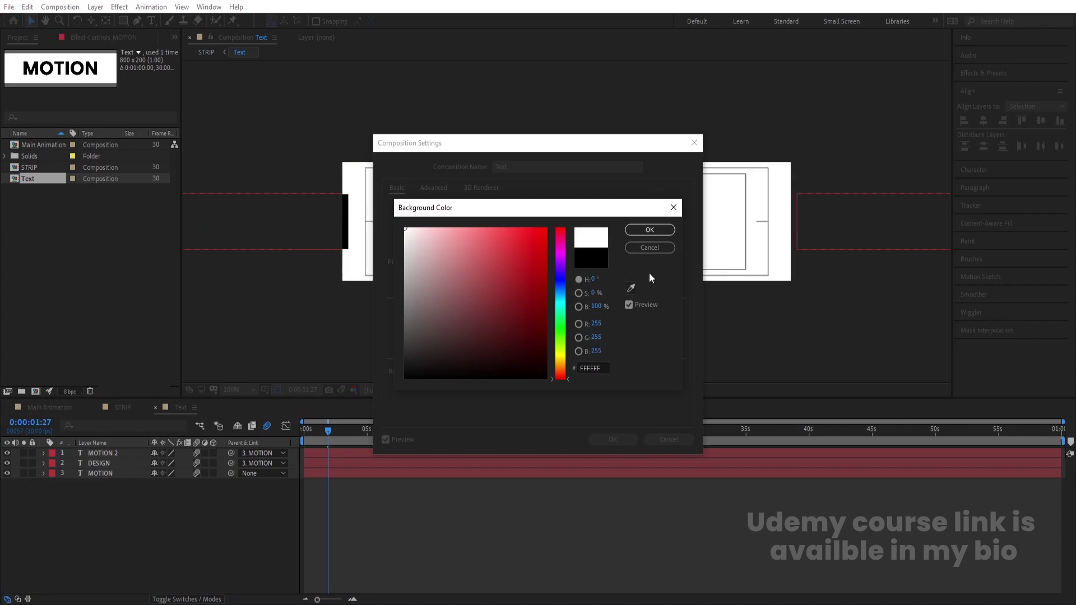
{"action": "left_click", "coordinate": [638, 230]}
{"action": "left_click", "coordinate": [612, 439]}
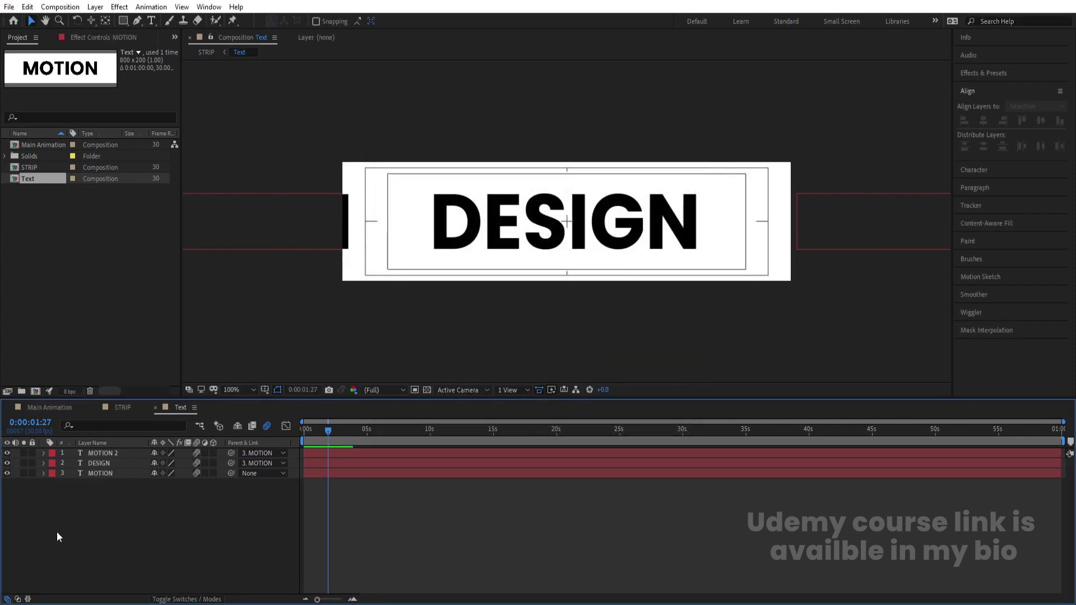
Duplicate the MOTION 2, DESIGN and MOTION layers and group the copies together above the originals.
{"action": "left_click_drag", "start_coordinate": [48, 538], "coordinate": [92, 451]}
{"action": "key", "text": "ctrl+d"}
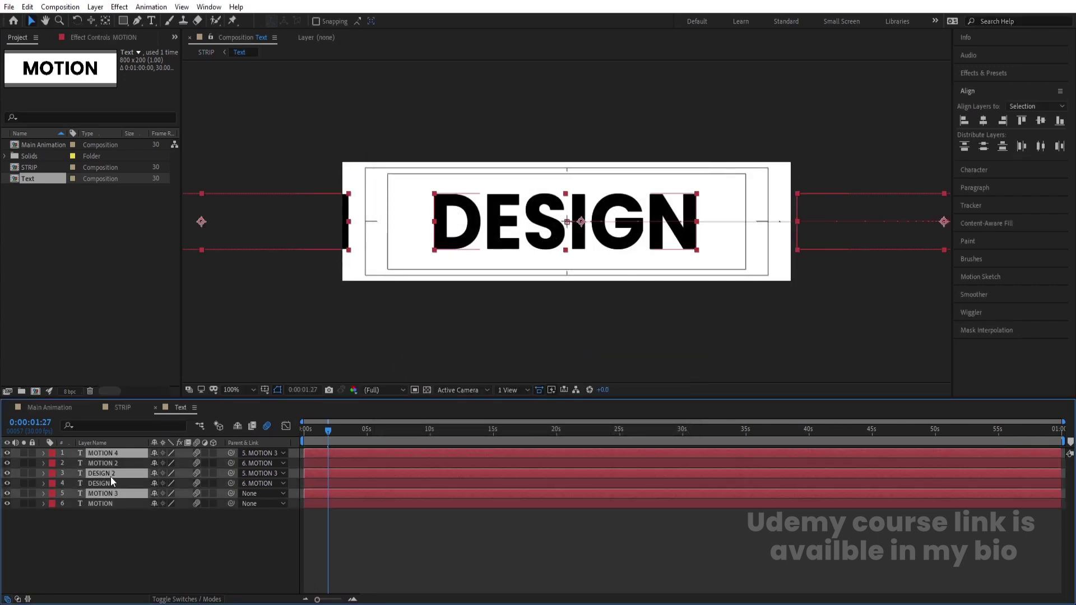
{"action": "left_click", "coordinate": [128, 526]}
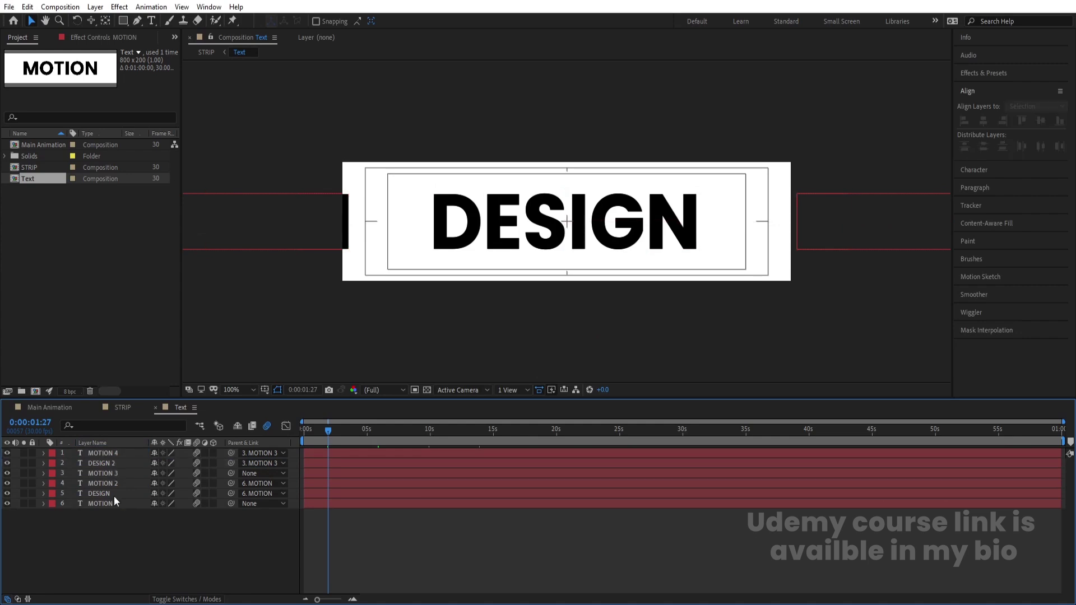
Parent the MOTION 3 layer to a new null object and nudge the null slightly up and to the left.
{"action": "right_click", "coordinate": [137, 556]}
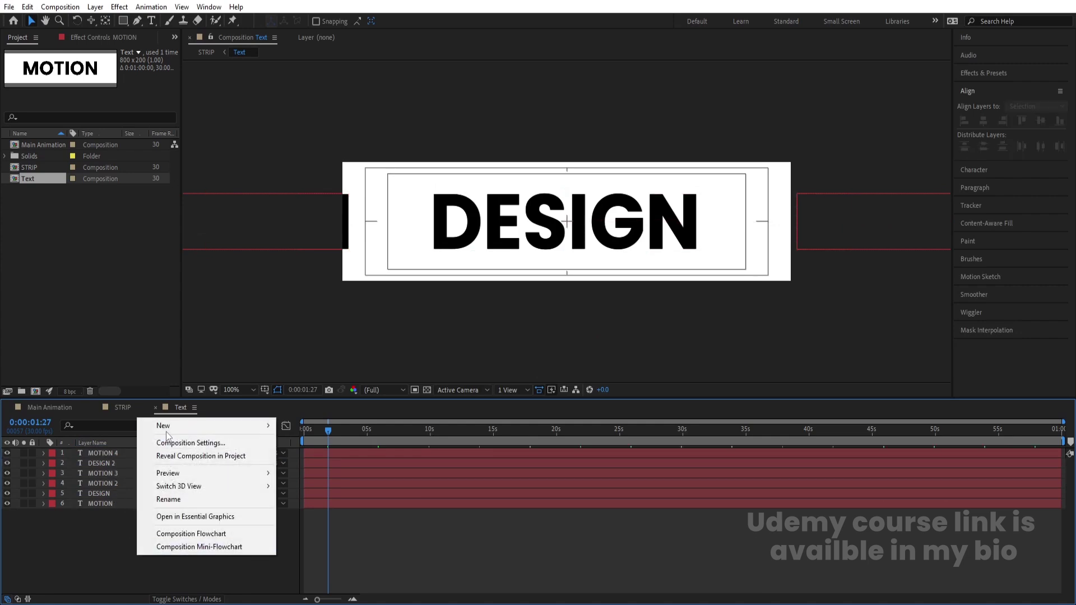
{"action": "mouse_move", "coordinate": [166, 429]}
{"action": "left_click", "coordinate": [296, 495]}
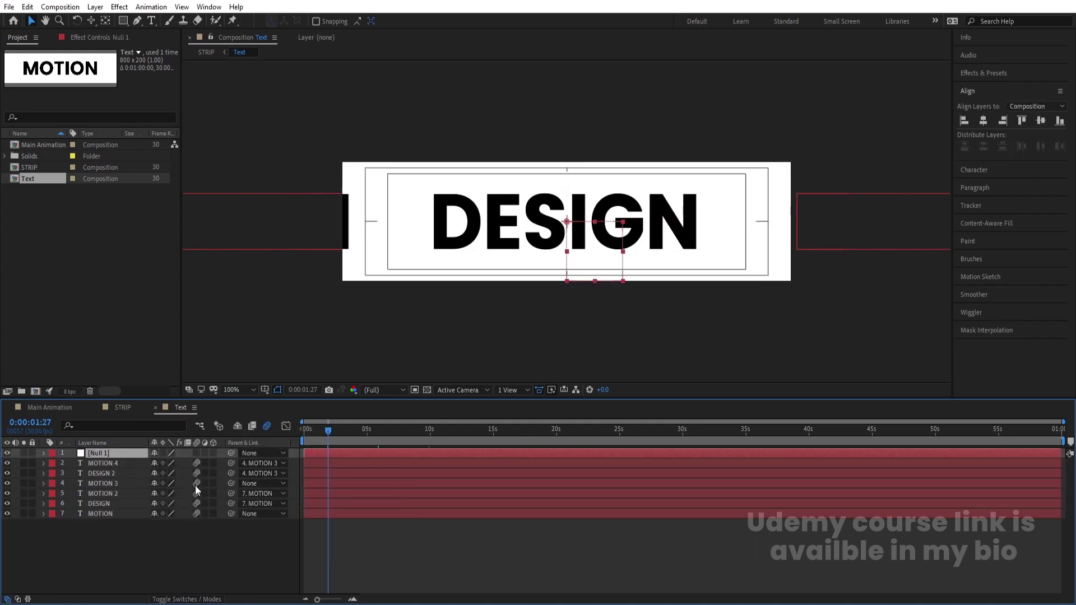
{"action": "left_click", "coordinate": [82, 482]}
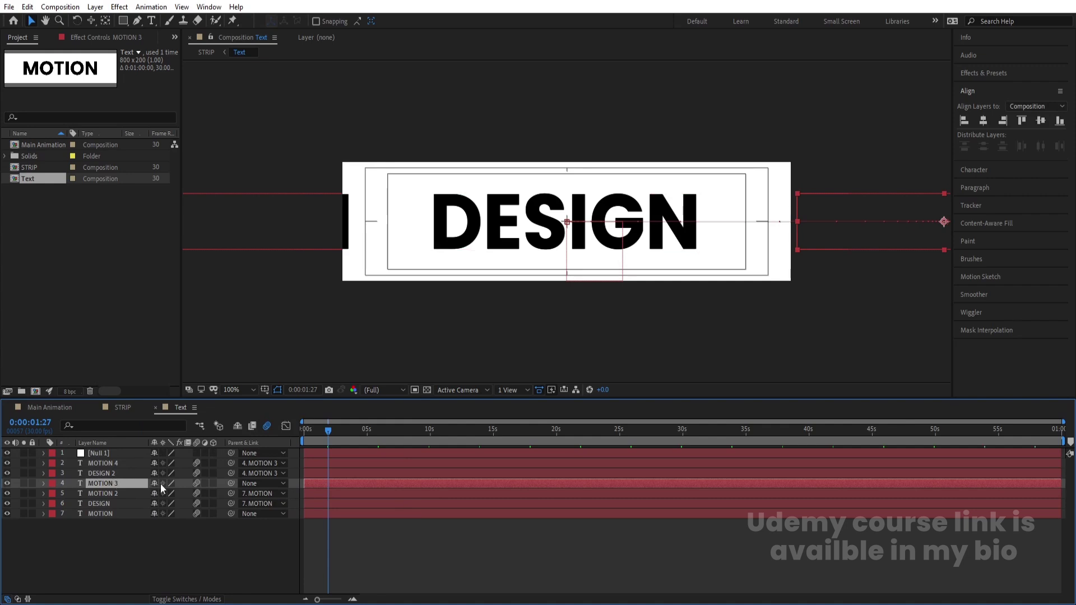
{"action": "left_click_drag", "start_coordinate": [136, 462], "coordinate": [122, 452]}
{"action": "left_click", "coordinate": [122, 453]}
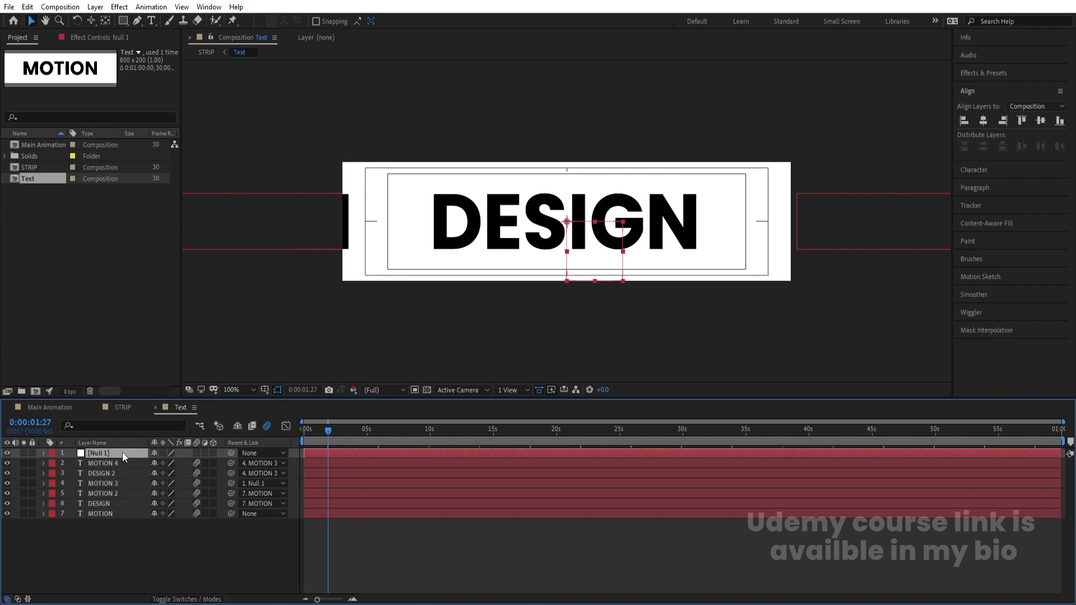
{"action": "key", "text": "Return"}
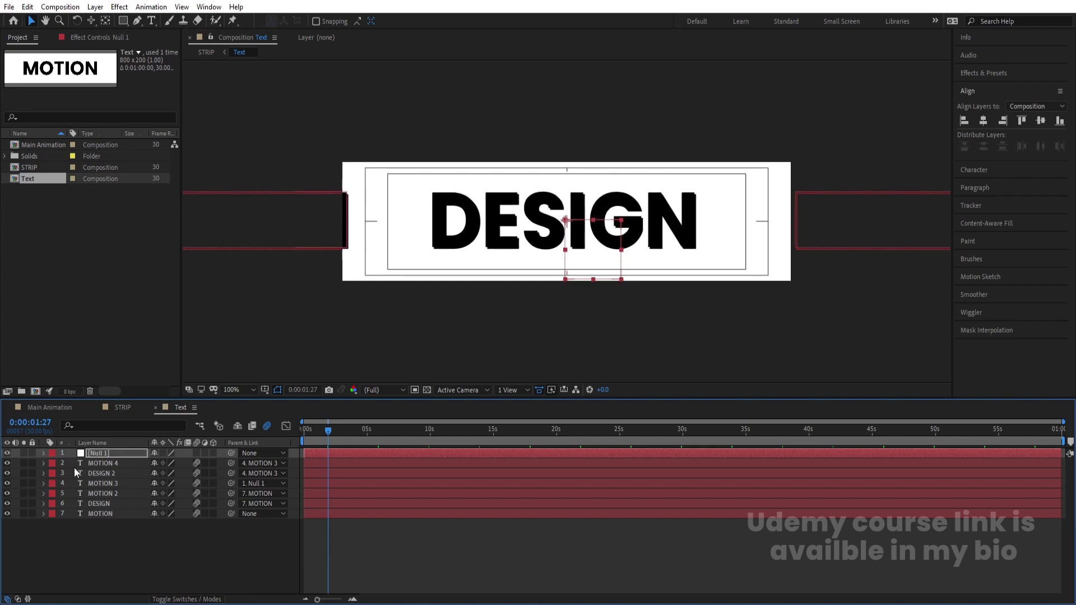
Turn MOTION 4, DESIGN 2 and MOTION 3 into outlines with no fill and a 0.3 px black stroke.
{"action": "left_click", "coordinate": [101, 483]}
{"action": "left_click", "coordinate": [93, 463], "text": "shift"}
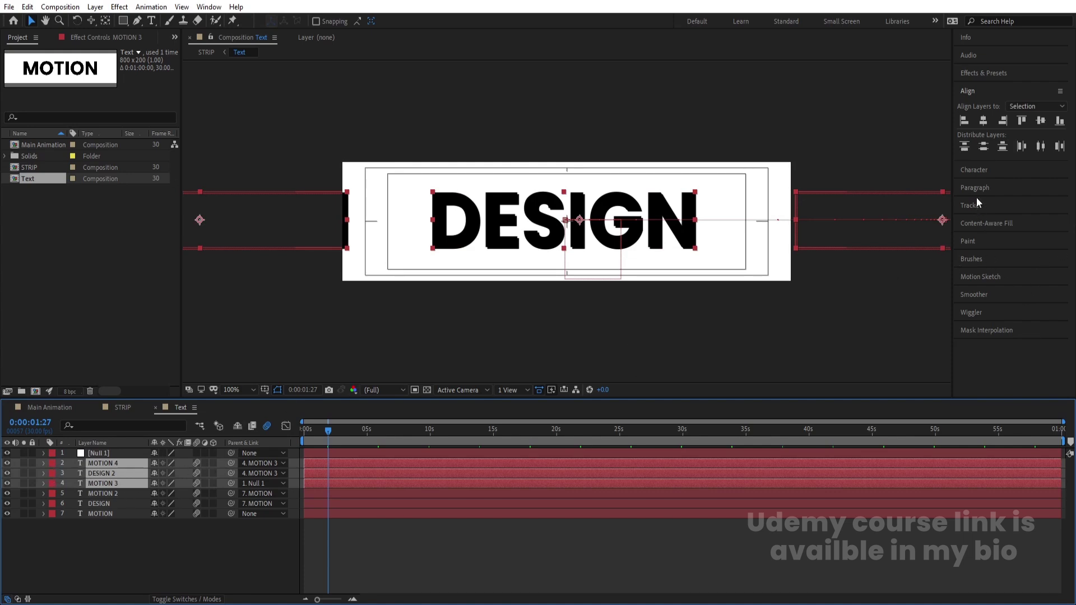
{"action": "left_click", "coordinate": [973, 170]}
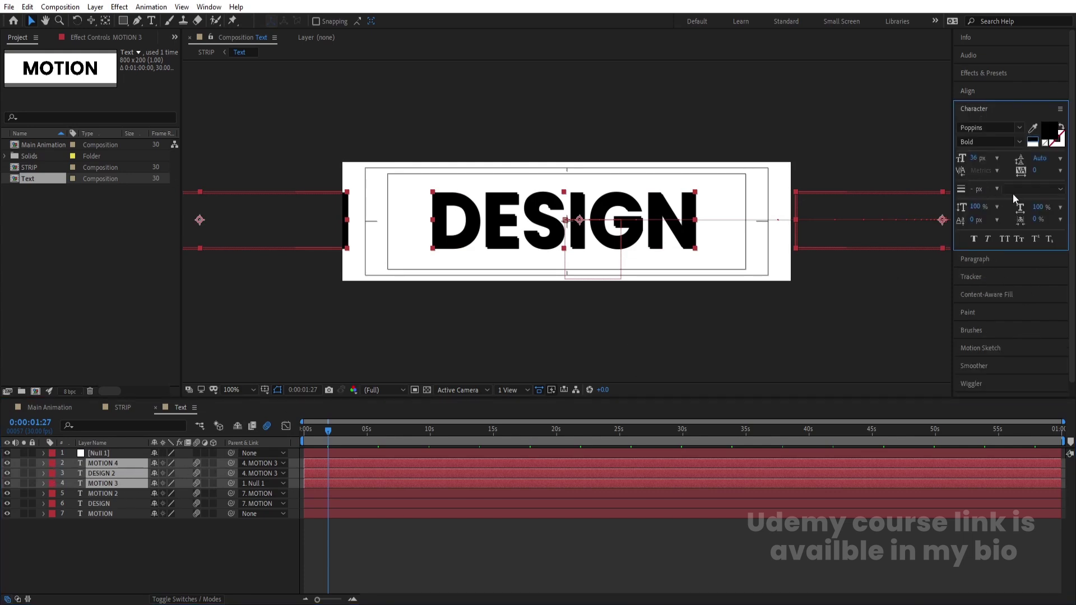
{"action": "left_click", "coordinate": [1045, 144]}
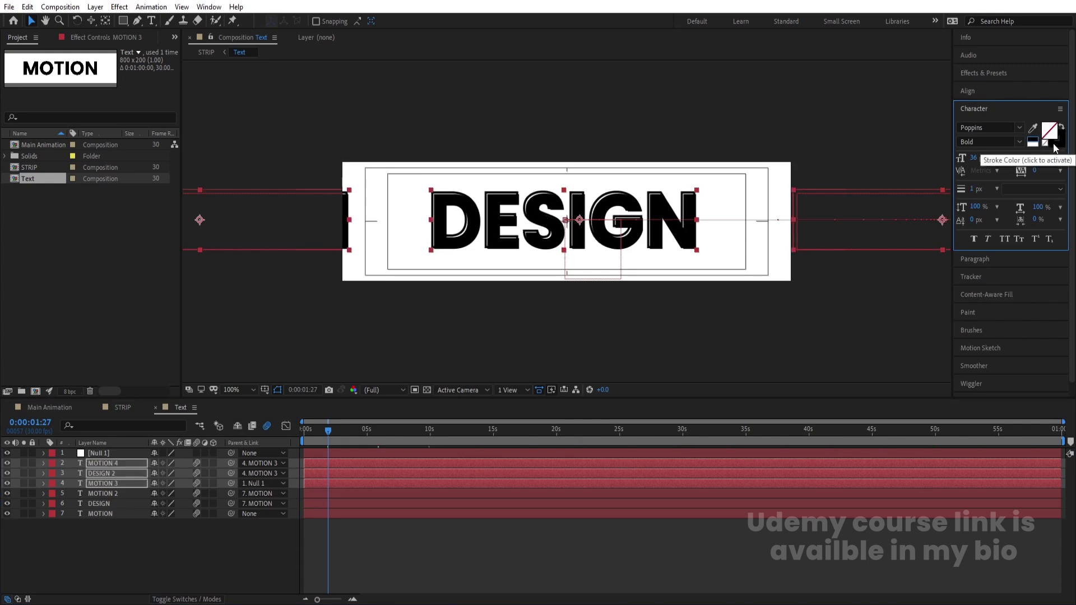
{"action": "left_click", "coordinate": [973, 189]}
{"action": "type", "text": ".5"}
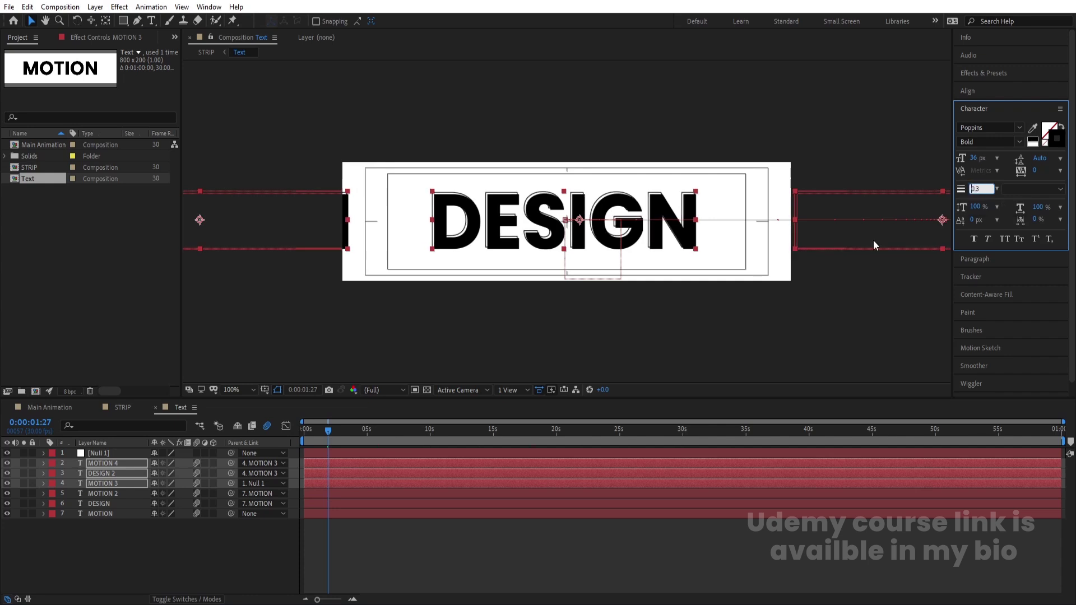
{"action": "left_click", "coordinate": [234, 550]}
Preview the STRIP composition from the start to check the outlined text offset behind the frame.
{"action": "left_click", "coordinate": [126, 411]}
{"action": "left_click_drag", "start_coordinate": [415, 429], "coordinate": [321, 436]}
{"action": "key", "text": "space"}
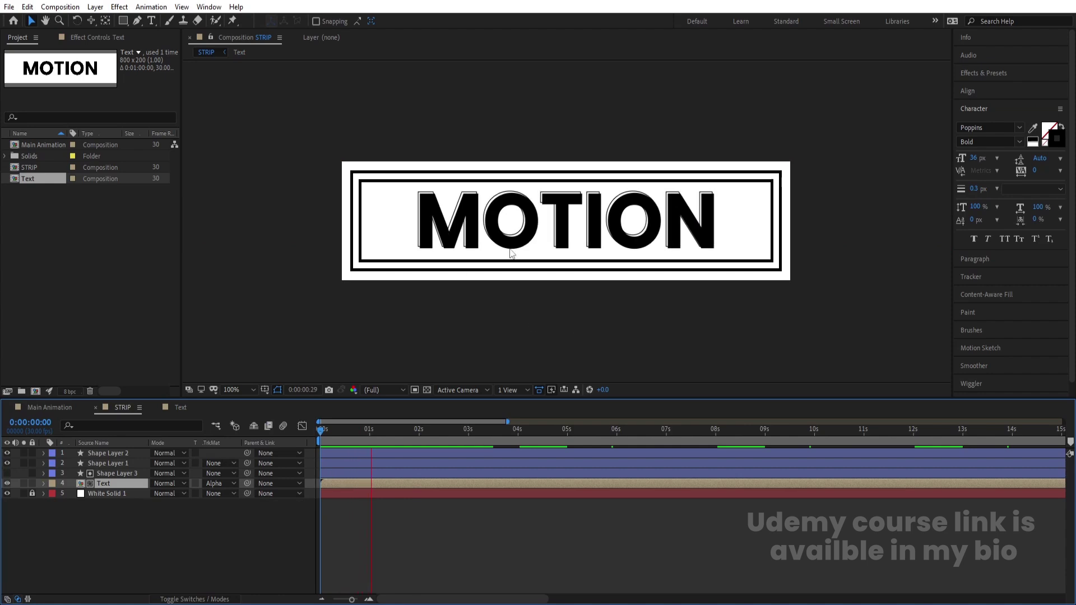
{"action": "key", "text": "space"}
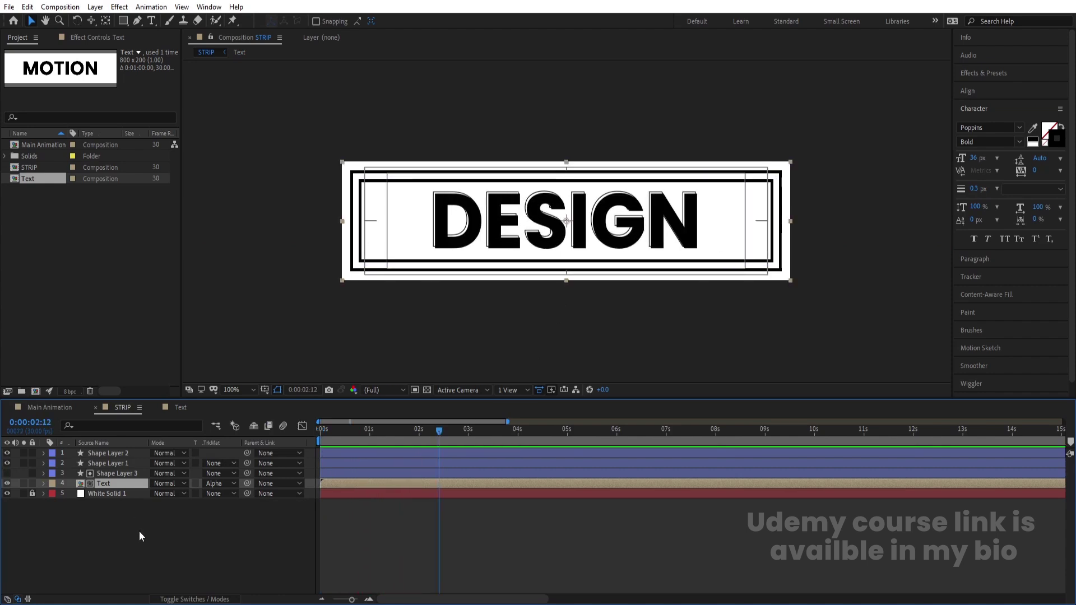
{"action": "left_click", "coordinate": [139, 530]}
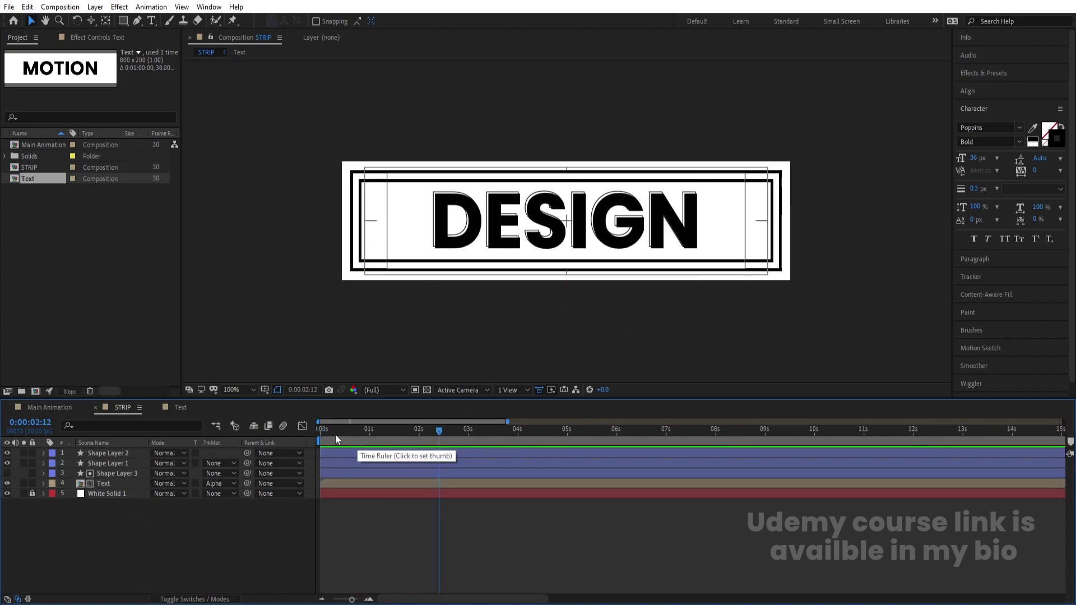
{"action": "key", "text": "space"}
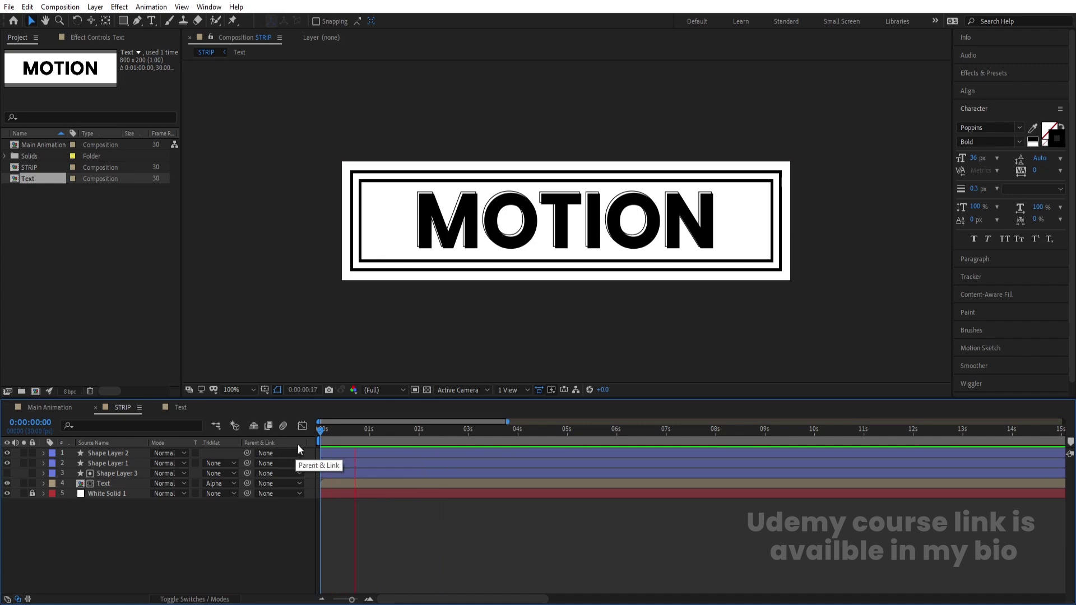
{"action": "key", "text": "space"}
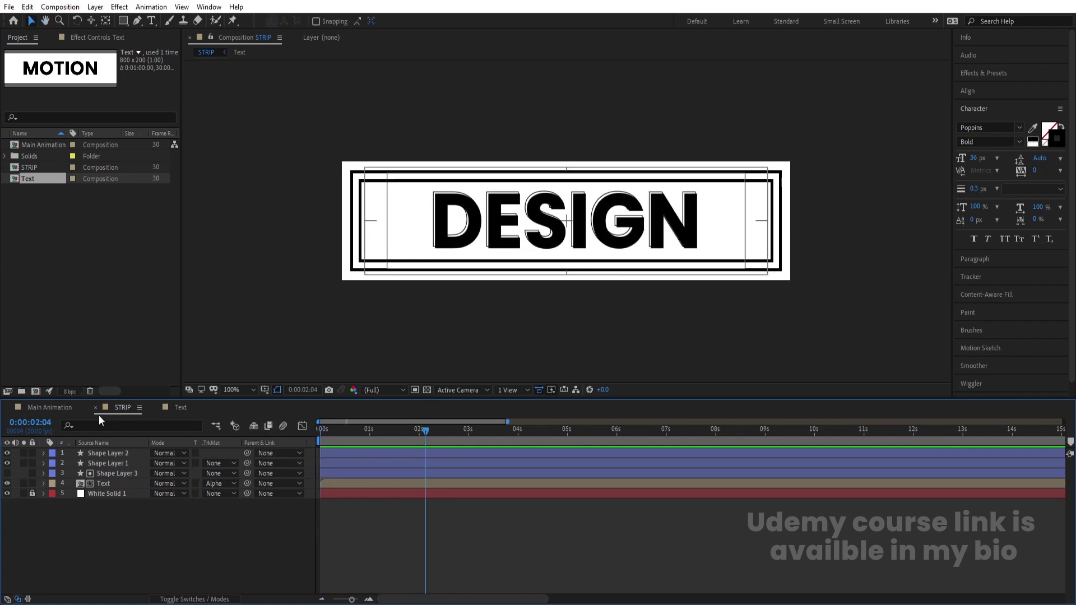
Open the Main Animation composition and add the STRIP composition to it as a layer.
{"action": "left_click", "coordinate": [52, 408]}
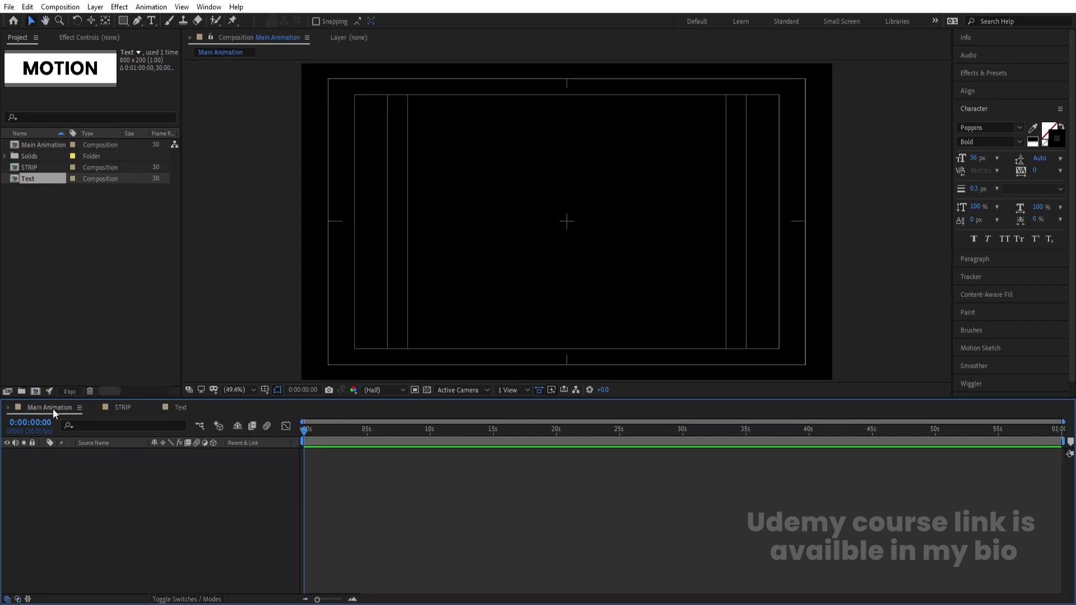
{"action": "left_click", "coordinate": [35, 168]}
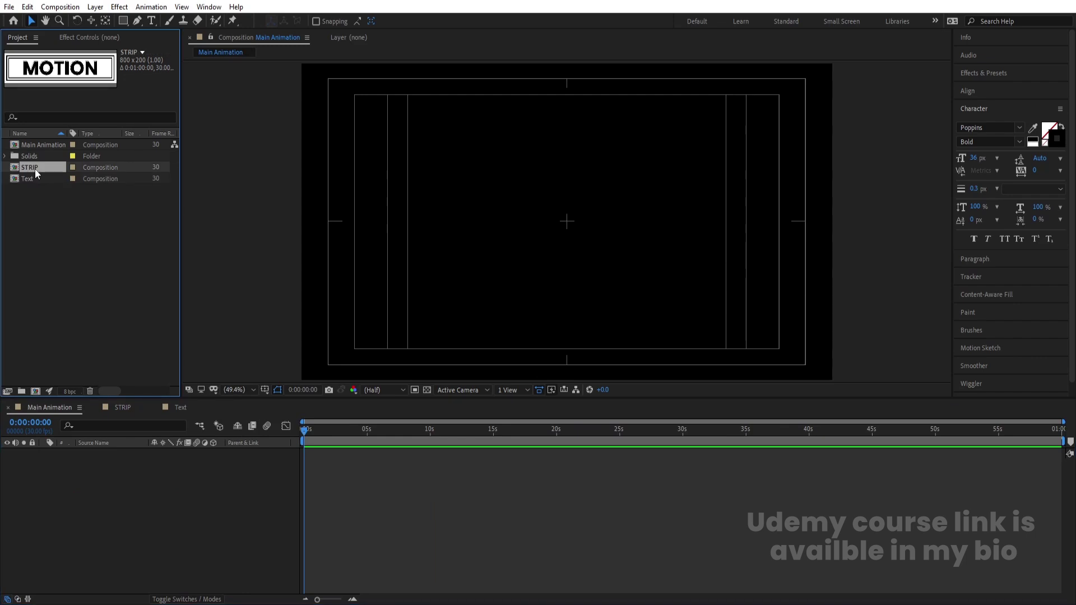
{"action": "left_click_drag", "start_coordinate": [35, 169], "coordinate": [166, 472]}
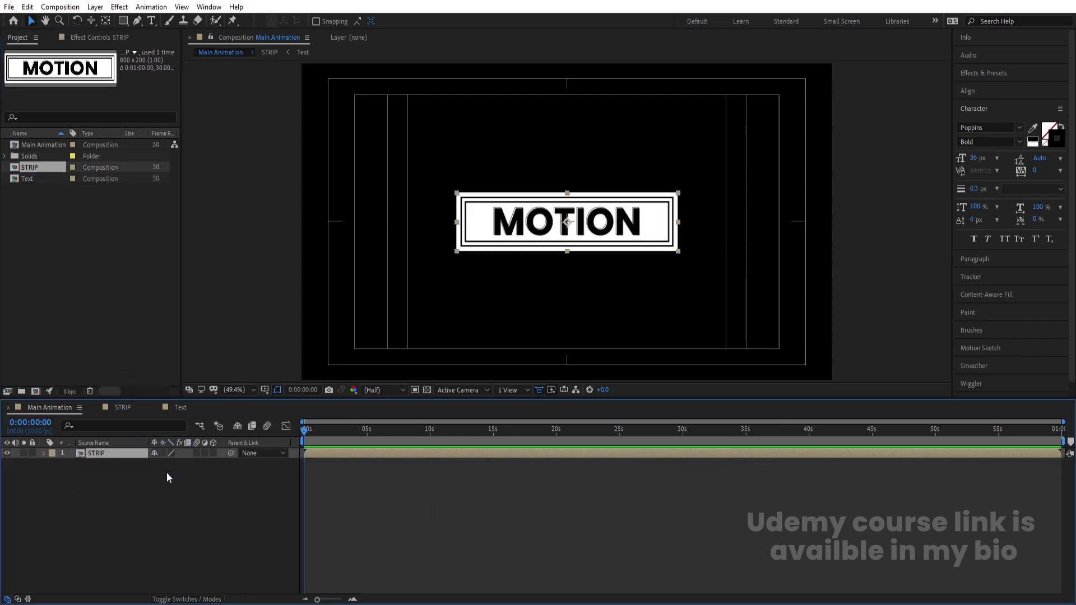
{"action": "left_click", "coordinate": [166, 472]}
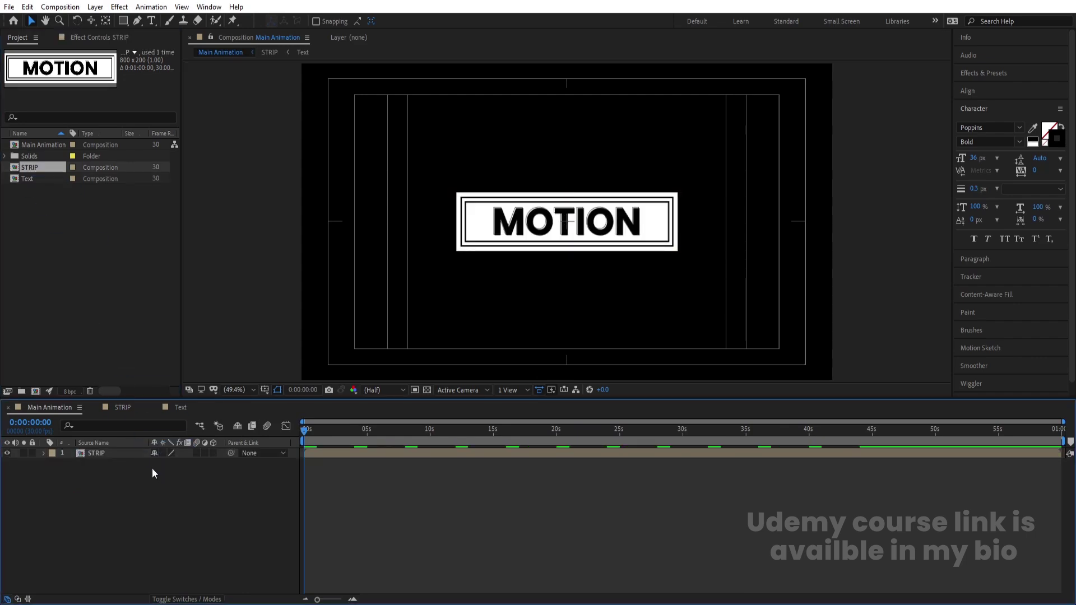
Check the width and height in STRIP's composition settings, return to Main Animation and close the Text composition.
{"action": "left_click", "coordinate": [125, 408]}
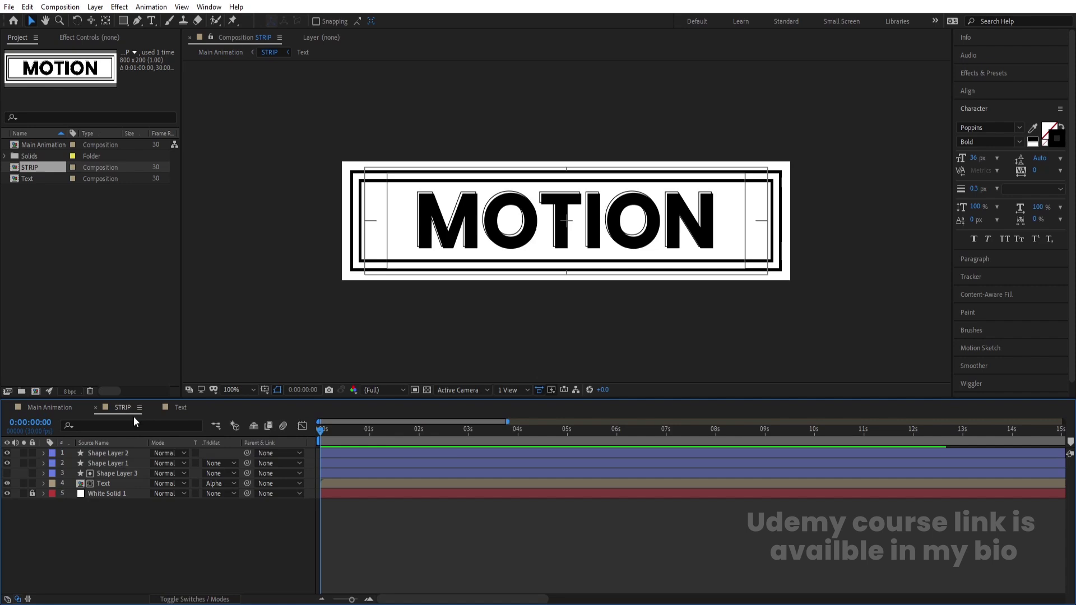
{"action": "key", "text": "ctrl+k"}
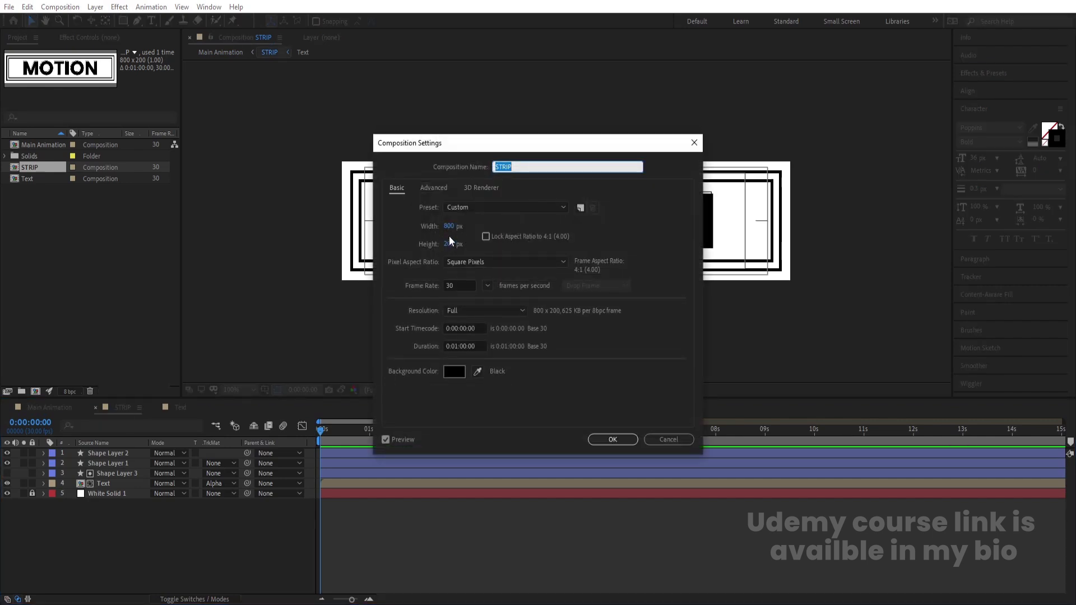
{"action": "key", "text": "Num_Lock"}
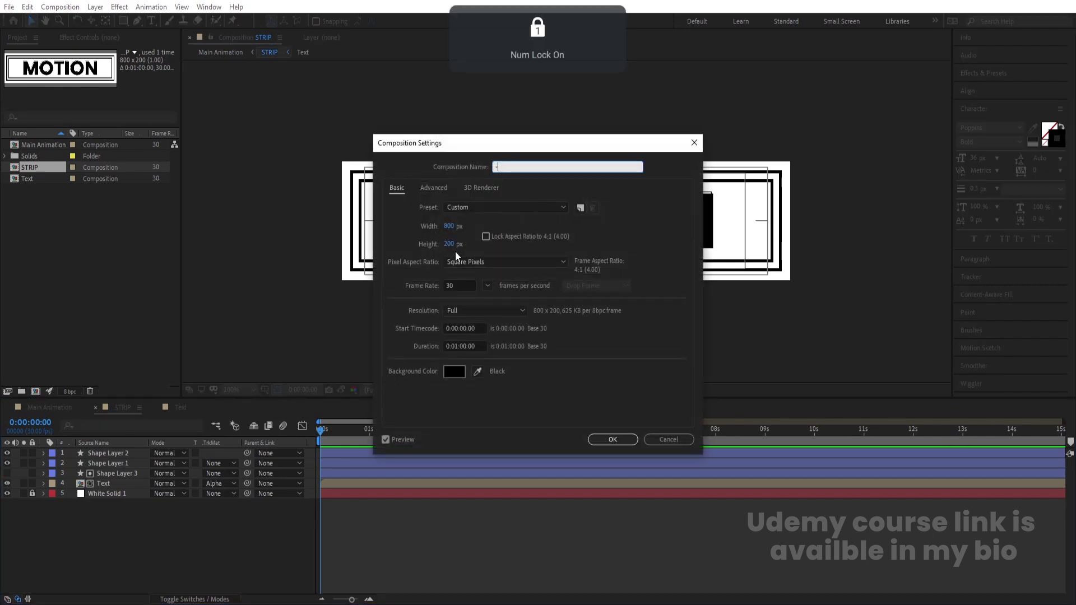
{"action": "left_click", "coordinate": [686, 439]}
{"action": "left_click", "coordinate": [54, 407]}
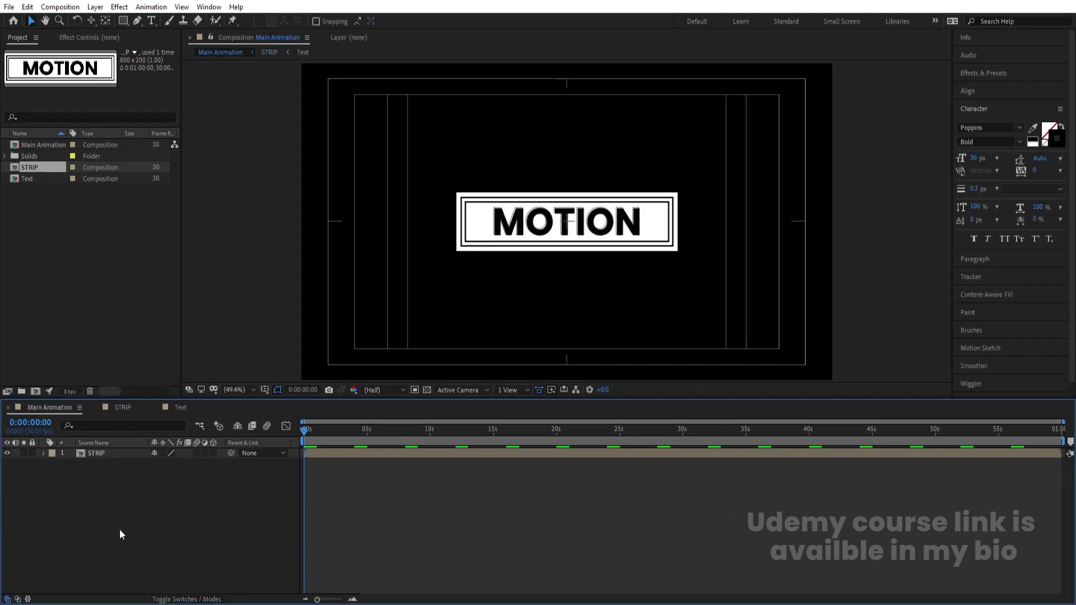
{"action": "left_click", "coordinate": [156, 407]}
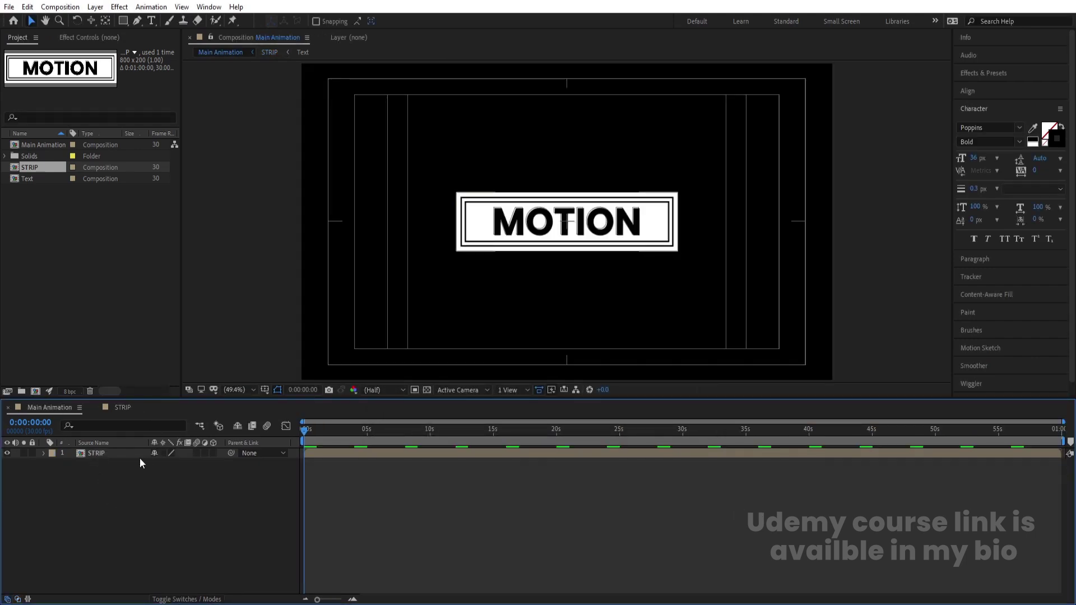
Create a new 200 x 200 px composition and fill it with a white solid.
{"action": "key", "text": "ctrl+n"}
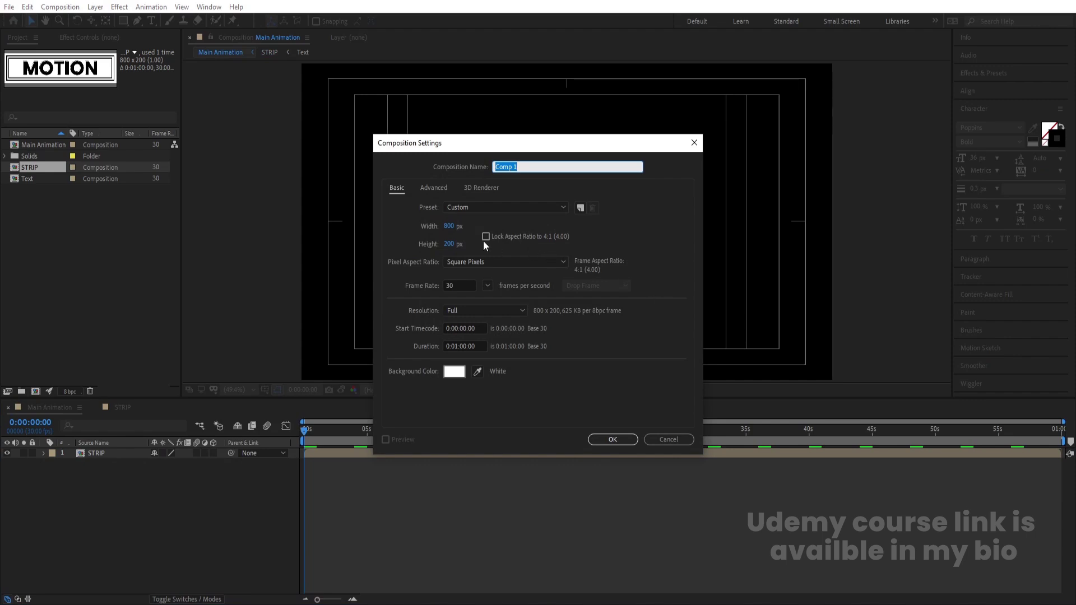
{"action": "left_click", "coordinate": [450, 226]}
{"action": "type", "text": "200"}
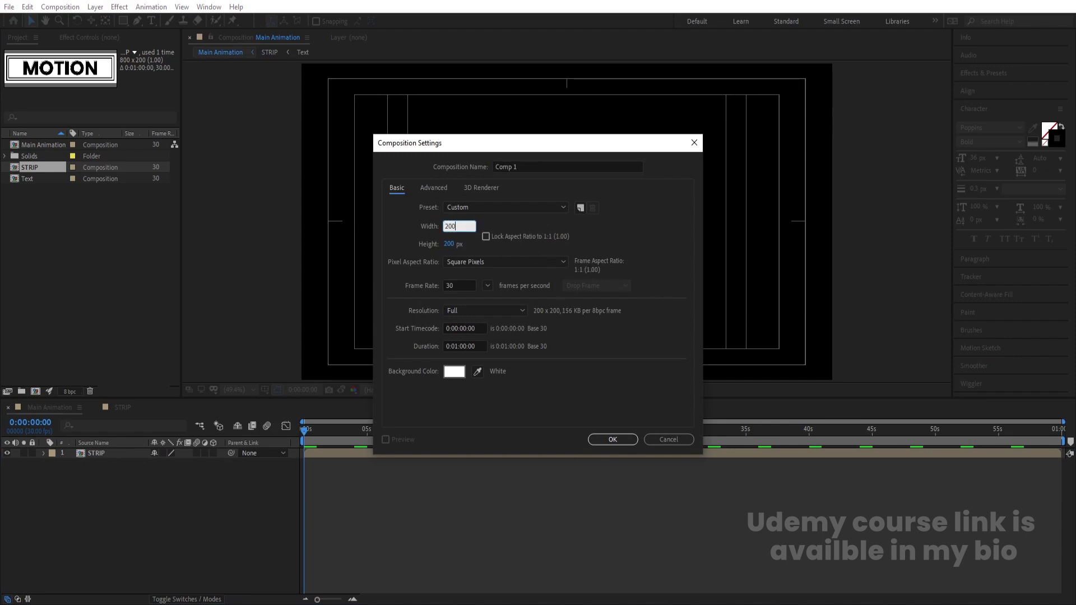
{"action": "key", "text": "Return"}
{"action": "key", "text": "ctrl+y"}
{"action": "key", "text": "Return"}
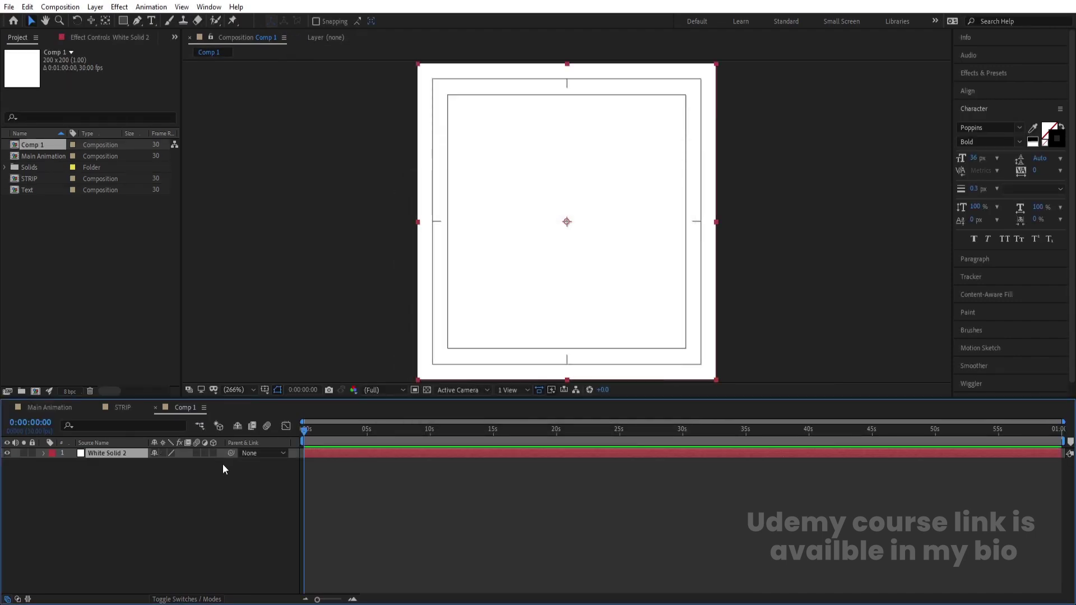
Add a composition-sized rectangle shape layer with no fill and a 20 px black stroke.
{"action": "left_click", "coordinate": [150, 498]}
{"action": "left_click", "coordinate": [123, 21]}
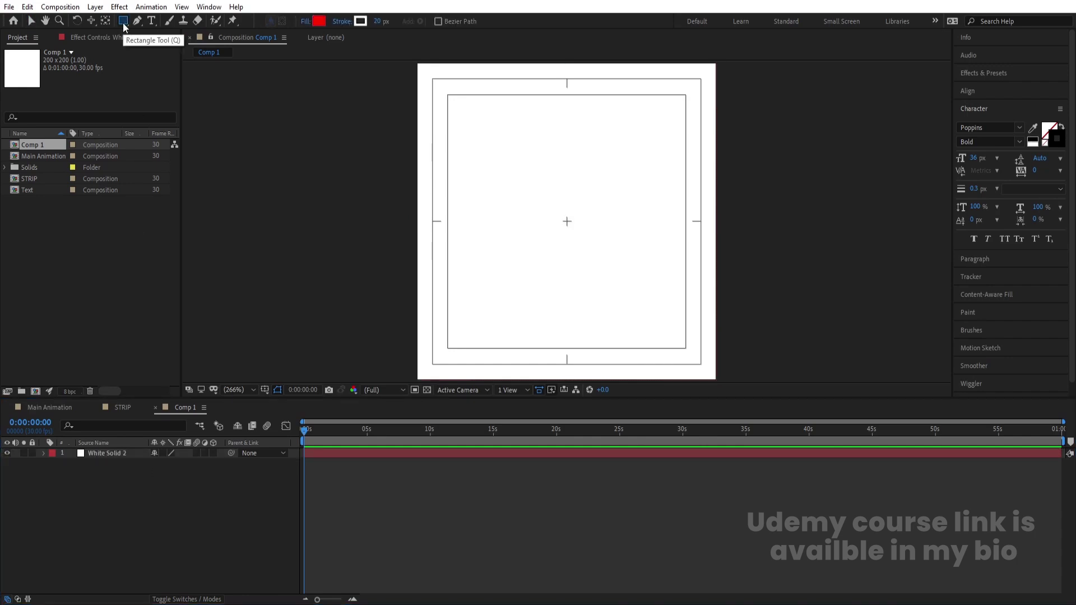
{"action": "left_click", "coordinate": [305, 21]}
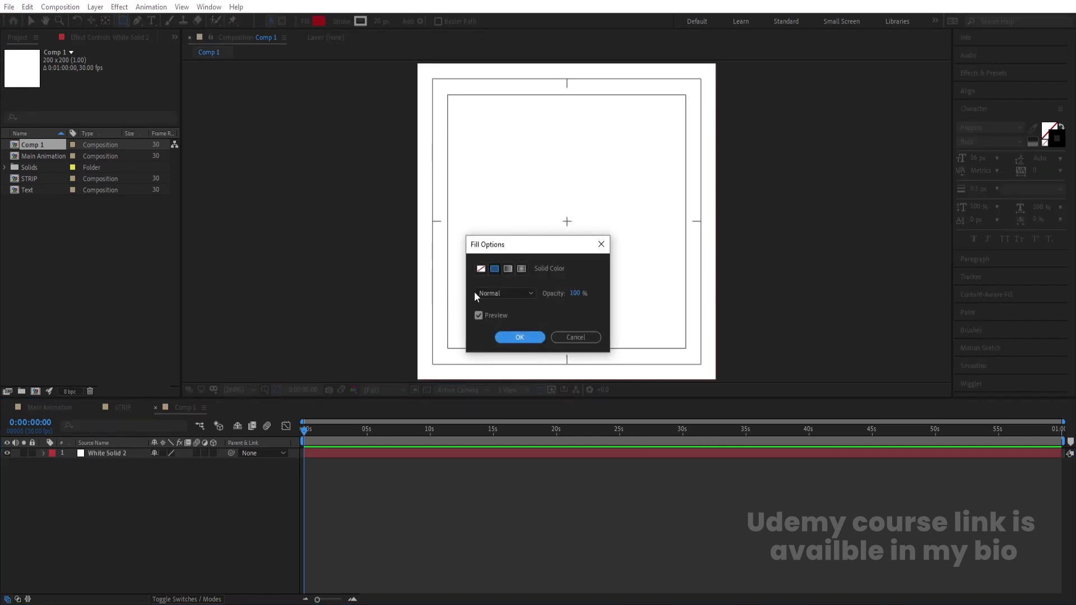
{"action": "left_click", "coordinate": [481, 269]}
{"action": "left_click", "coordinate": [507, 337]}
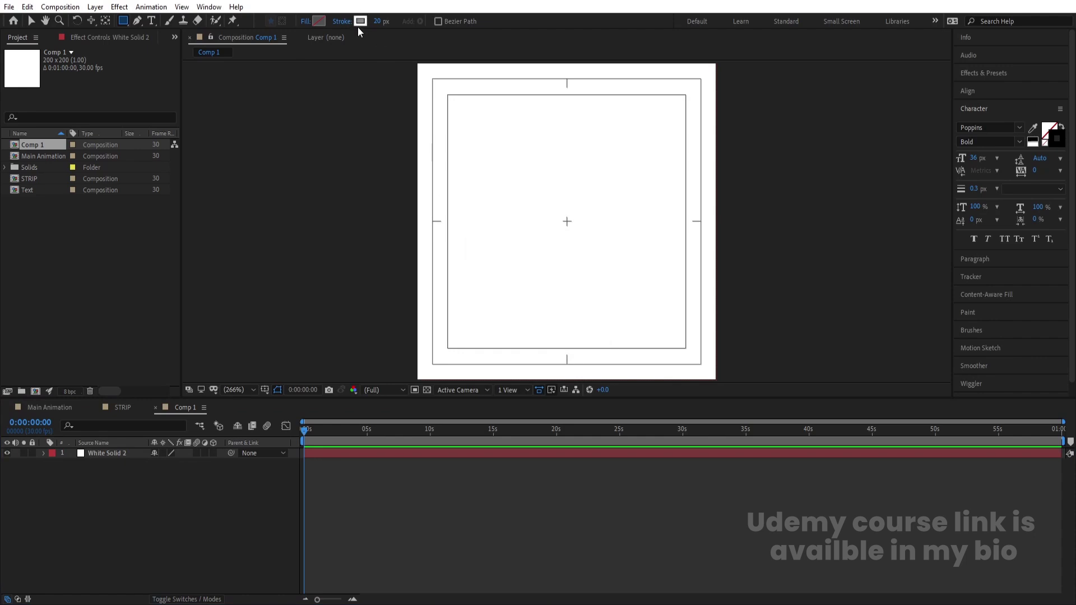
{"action": "left_click", "coordinate": [361, 22]}
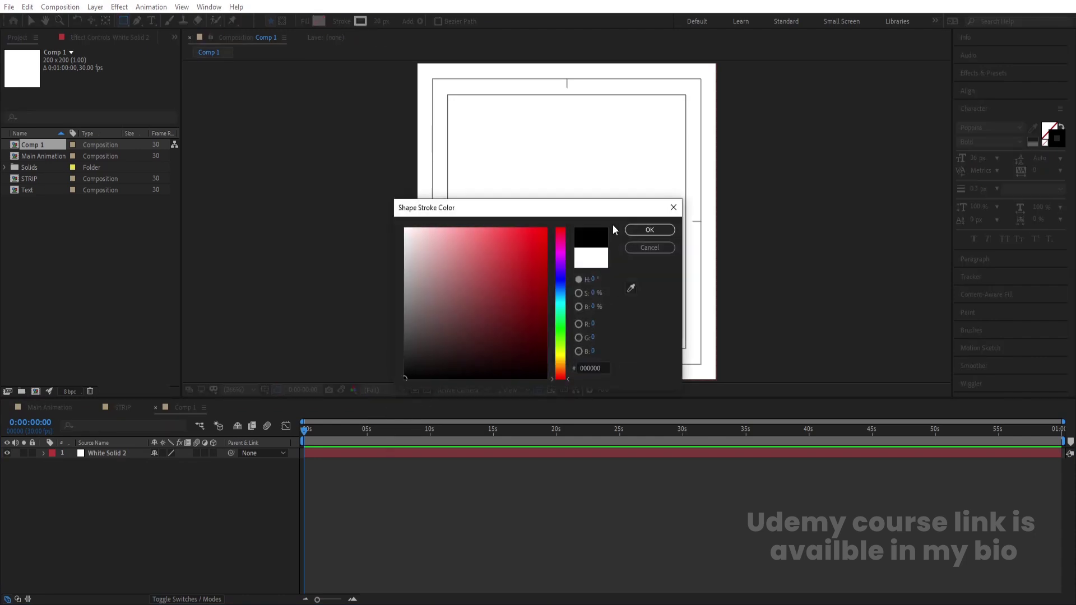
{"action": "left_click", "coordinate": [638, 230]}
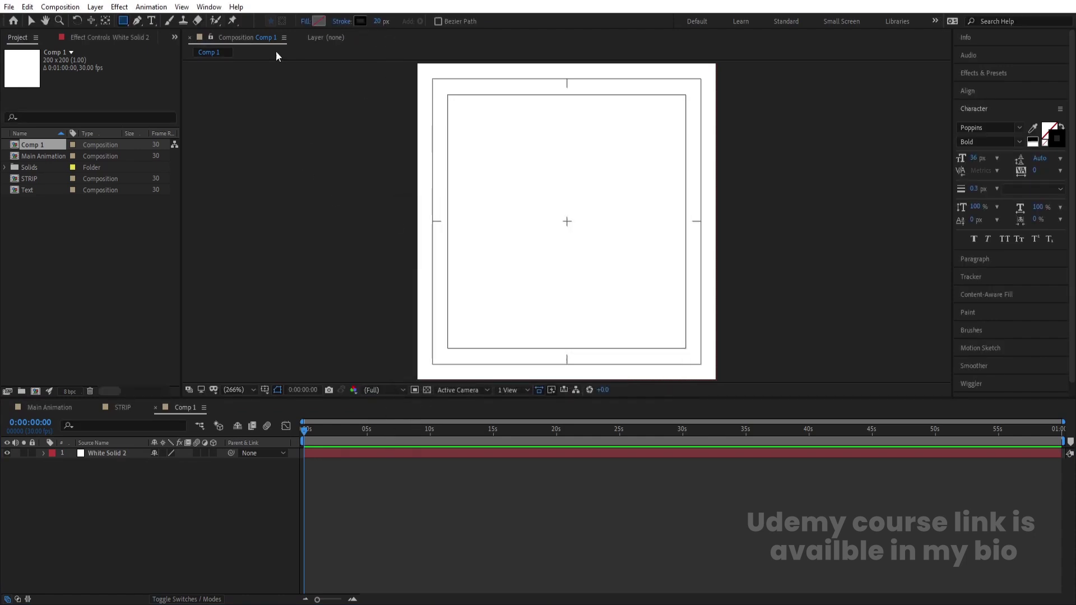
{"action": "double_click", "coordinate": [122, 21]}
{"action": "key", "text": "v"}
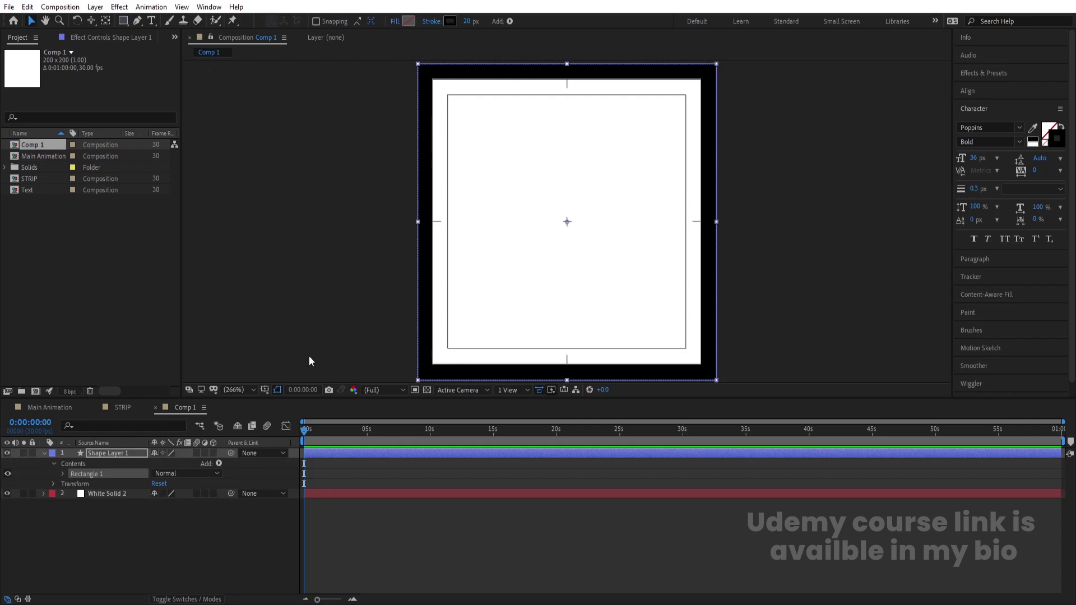
Scale the rectangle shape layer to 83%.
{"action": "key", "text": "s"}
{"action": "left_click_drag", "start_coordinate": [168, 464], "coordinate": [160, 463]}
{"action": "left_click", "coordinate": [126, 481]}
Duplicate Shape Layer 1 and give the copy a 10 px white stroke to form a double frame.
{"action": "left_click", "coordinate": [108, 453]}
{"action": "key", "text": "ctrl+d"}
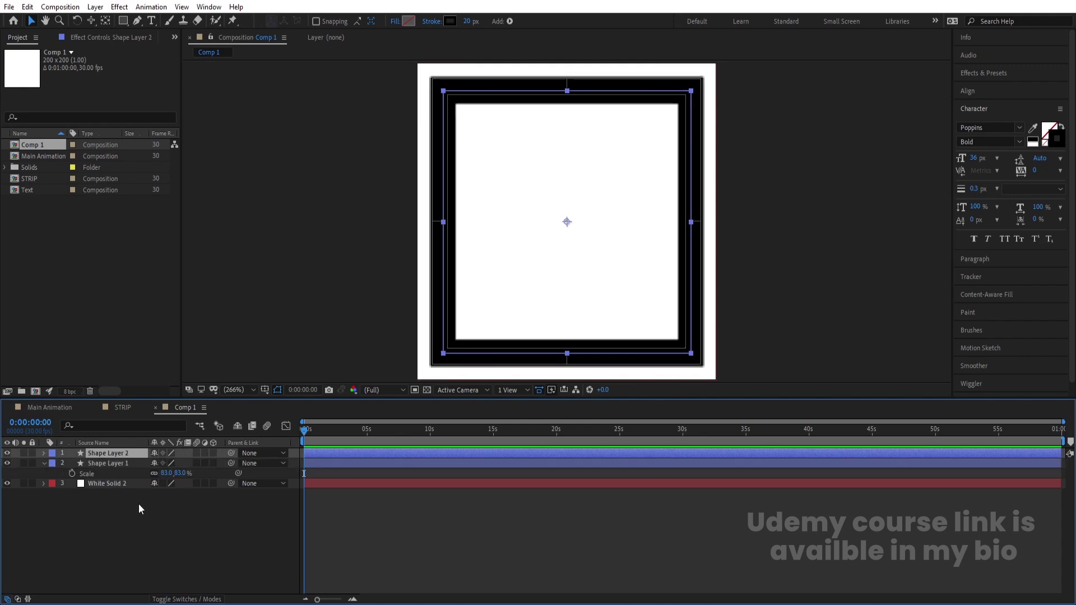
{"action": "left_click", "coordinate": [450, 21]}
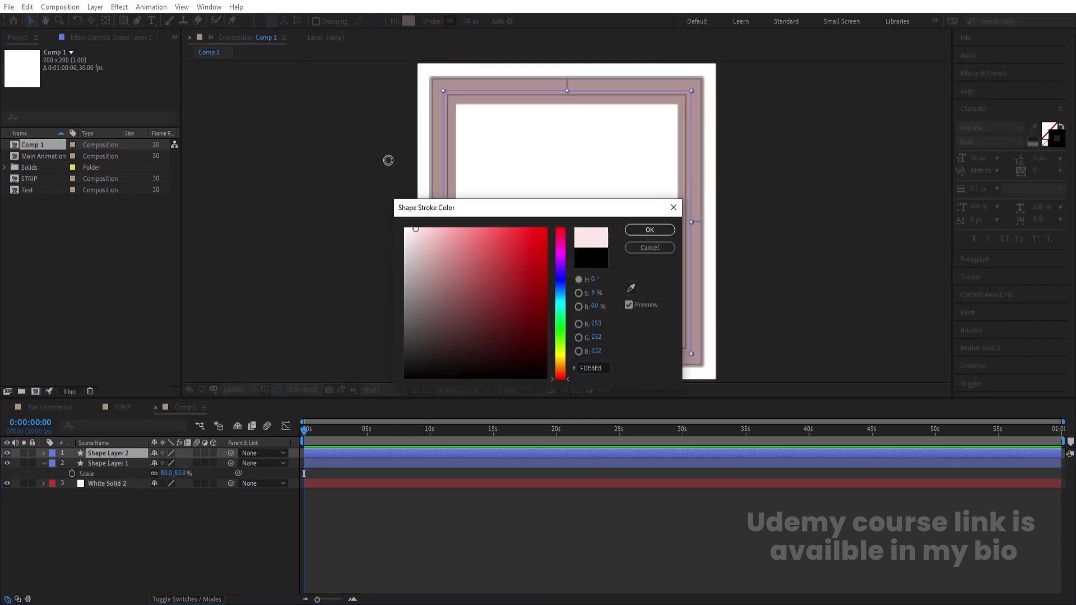
{"action": "key", "text": "Return"}
{"action": "left_click_drag", "start_coordinate": [468, 21], "coordinate": [463, 21]}
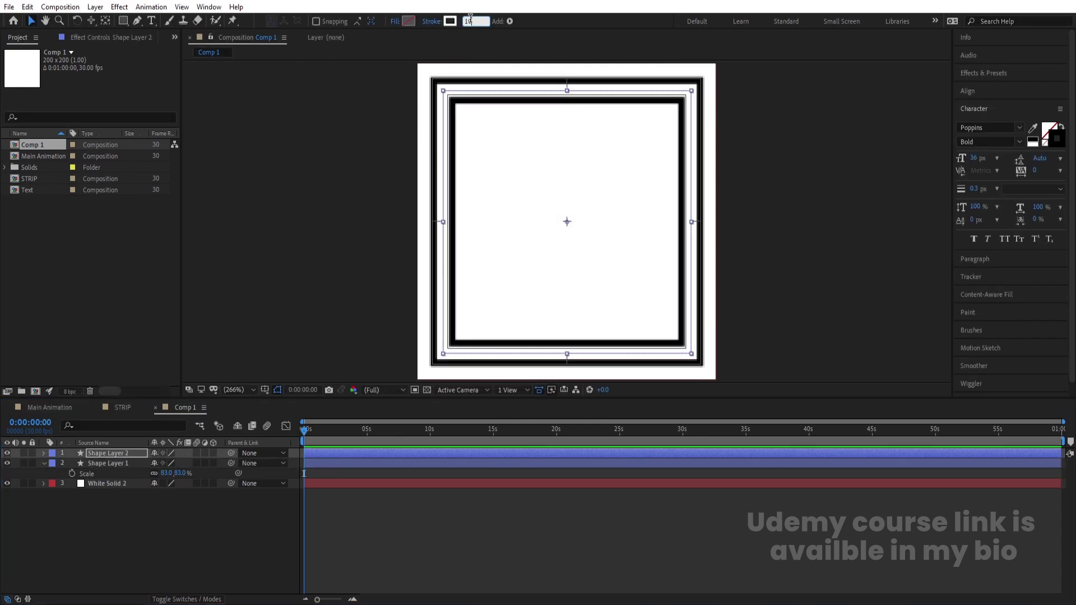
{"action": "left_click", "coordinate": [148, 476]}
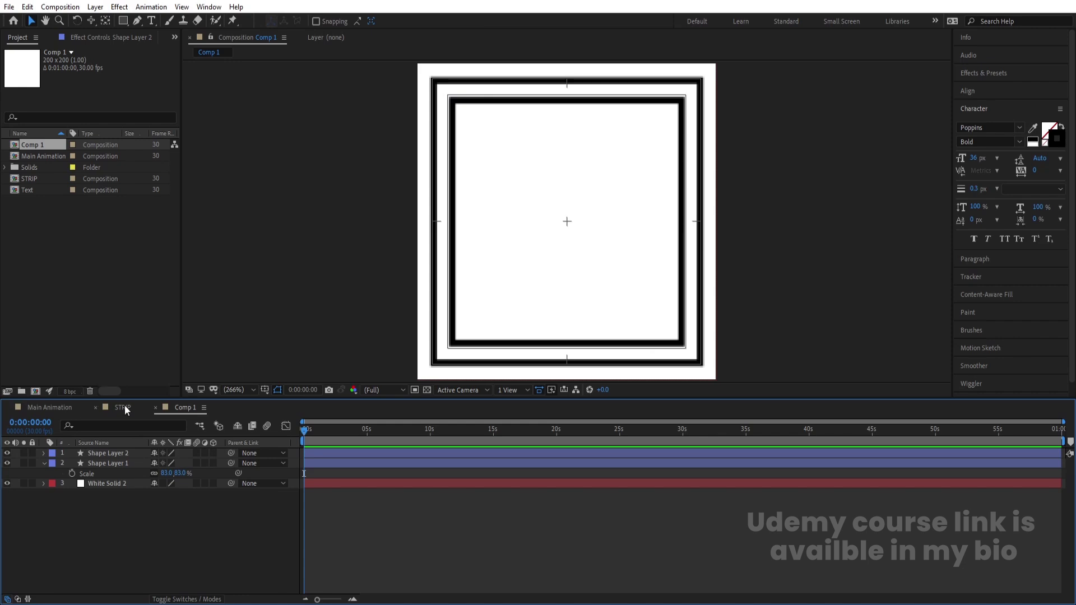
Rename the composition Box and return to the Main Animation composition.
{"action": "key", "text": "ctrl+k"}
{"action": "type", "text": "Box"}
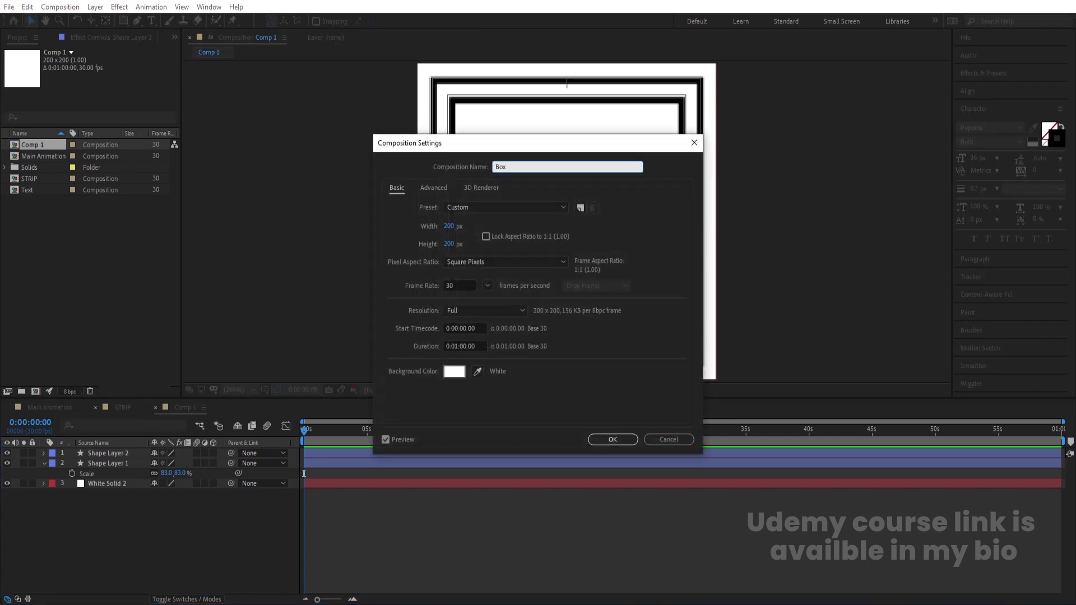
{"action": "key", "text": "Return"}
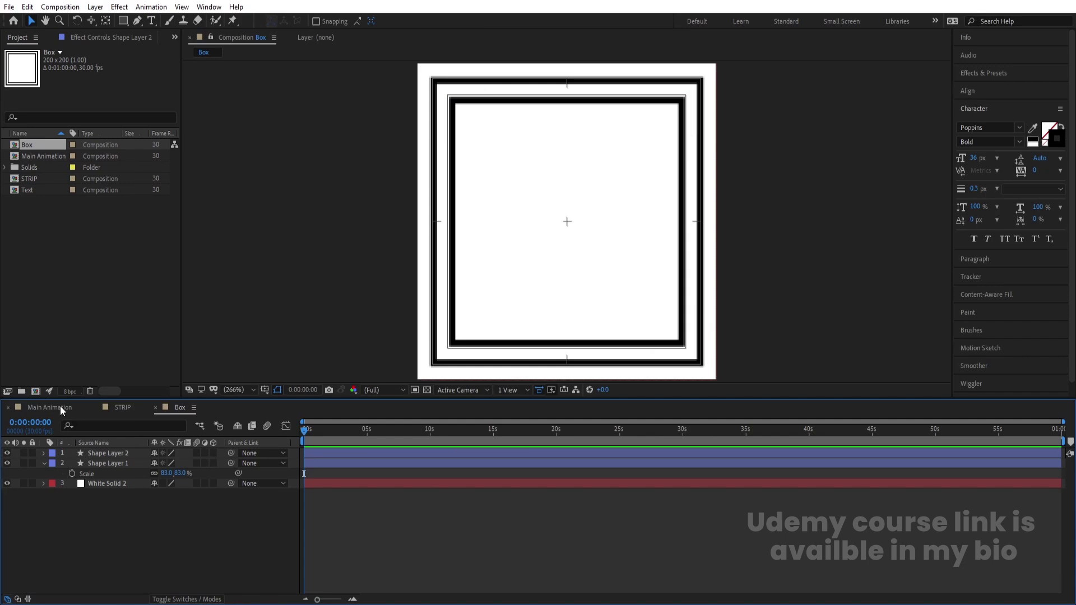
{"action": "left_click", "coordinate": [62, 407]}
Try to stack three duplicates of the STRIP layer upward from the original.
{"action": "left_click", "coordinate": [101, 454]}
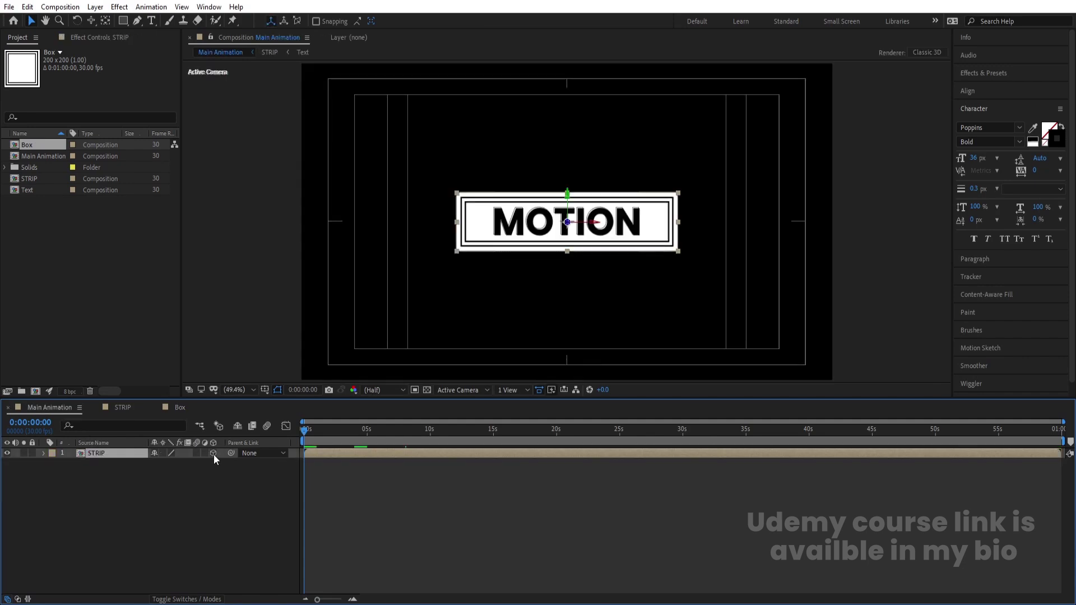
{"action": "key", "text": "ctrl+d"}
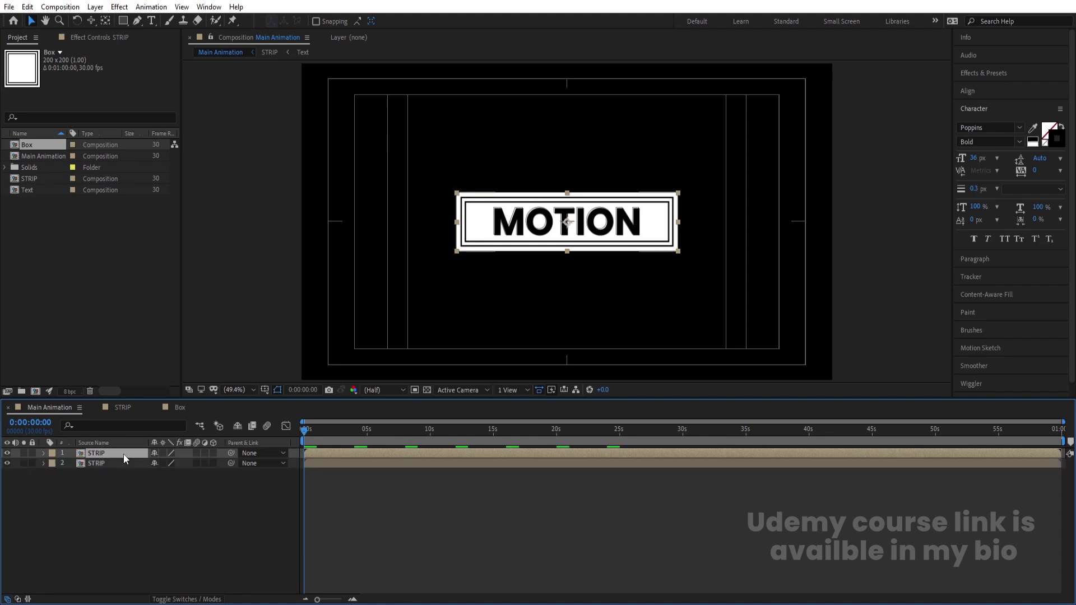
{"action": "left_click_drag", "start_coordinate": [573, 247], "coordinate": [573, 76]}
{"action": "key", "text": "ctrl+d"}
{"action": "key", "text": "ctrl+d"}
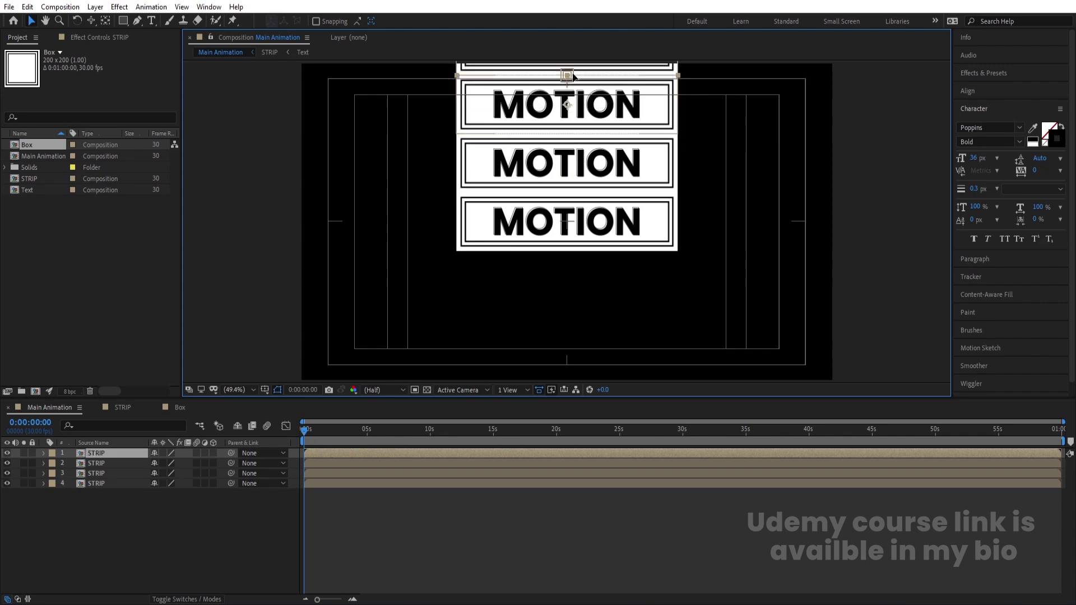
{"action": "left_click", "coordinate": [719, 274]}
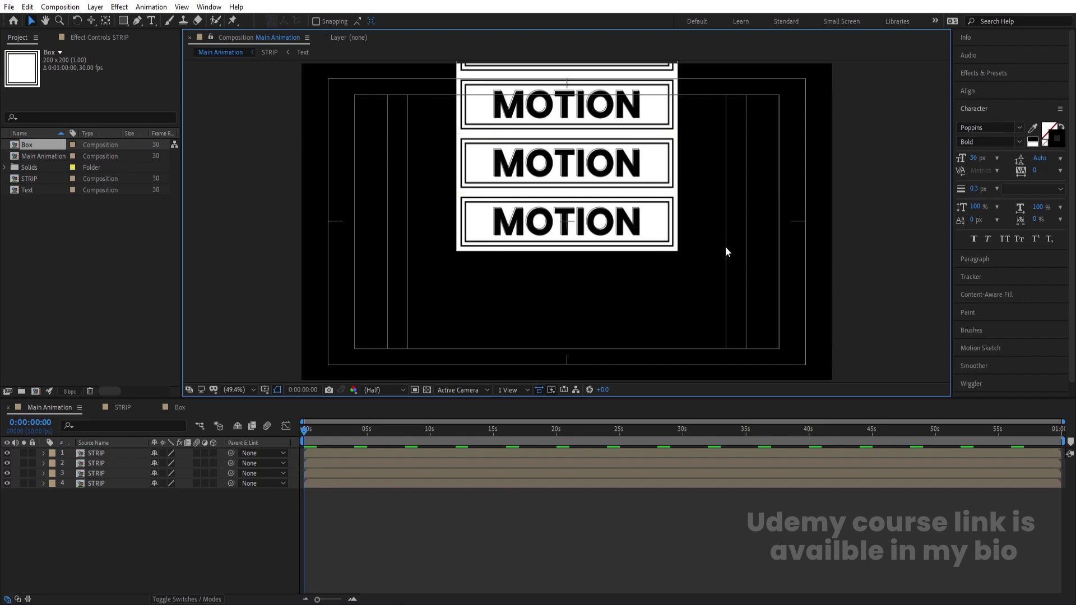
Delete the three lower STRIP layers, and undo the deletion and duplications back to a single STRIP layer.
{"action": "left_click", "coordinate": [89, 463]}
{"action": "left_click", "coordinate": [94, 484], "text": "shift"}
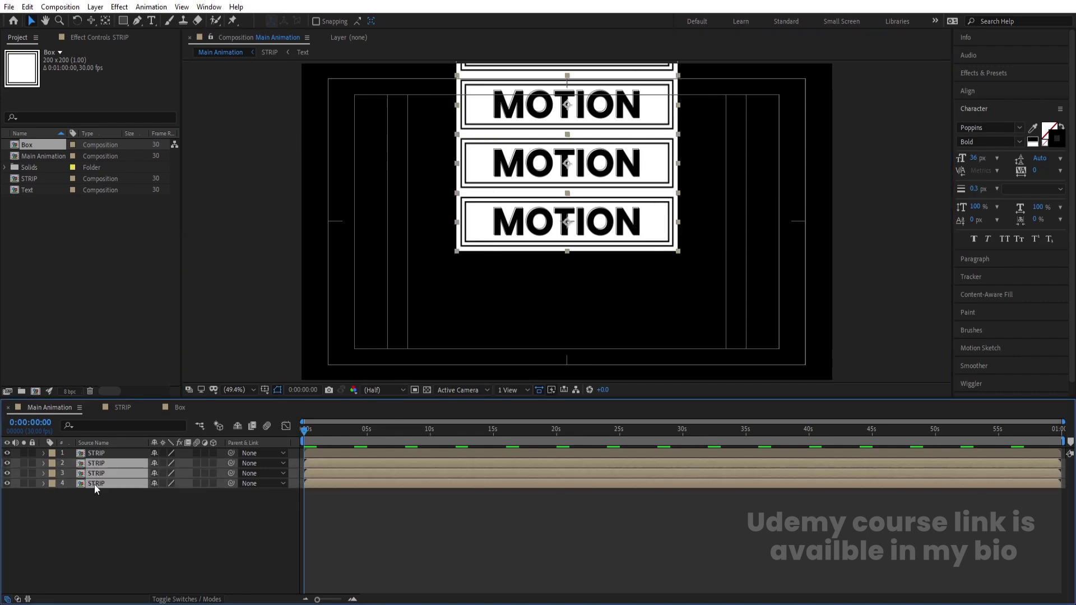
{"action": "key", "text": "Delete"}
{"action": "key", "text": "ctrl+z"}
{"action": "key", "text": "ctrl+z"}
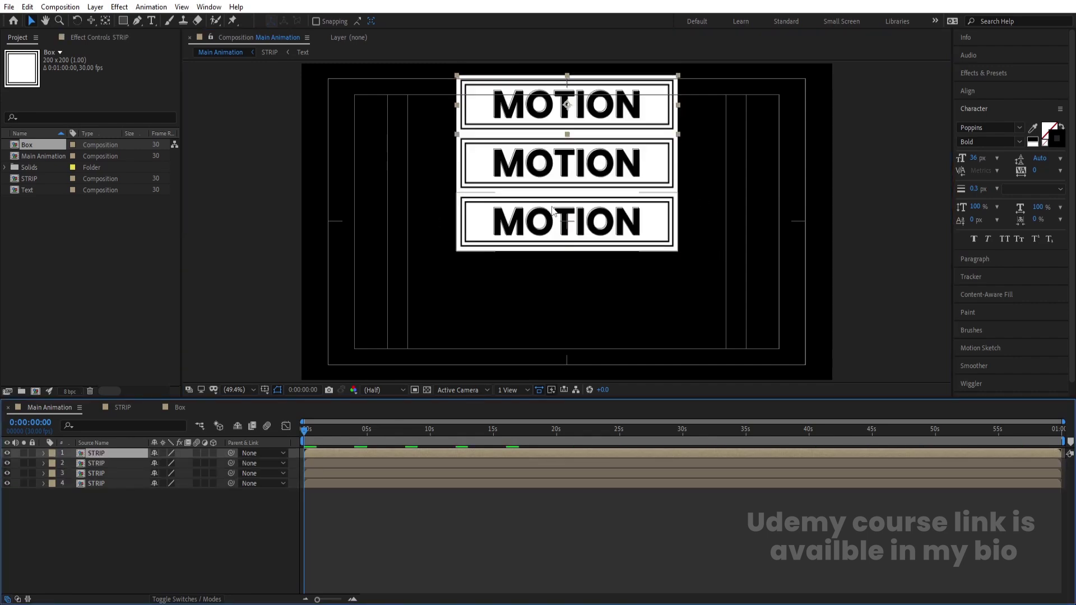
{"action": "key", "text": "ctrl+z"}
{"action": "key", "text": "ctrl+z"}
{"action": "key", "text": "ctrl+z"}
{"action": "key", "text": "ctrl+z"}
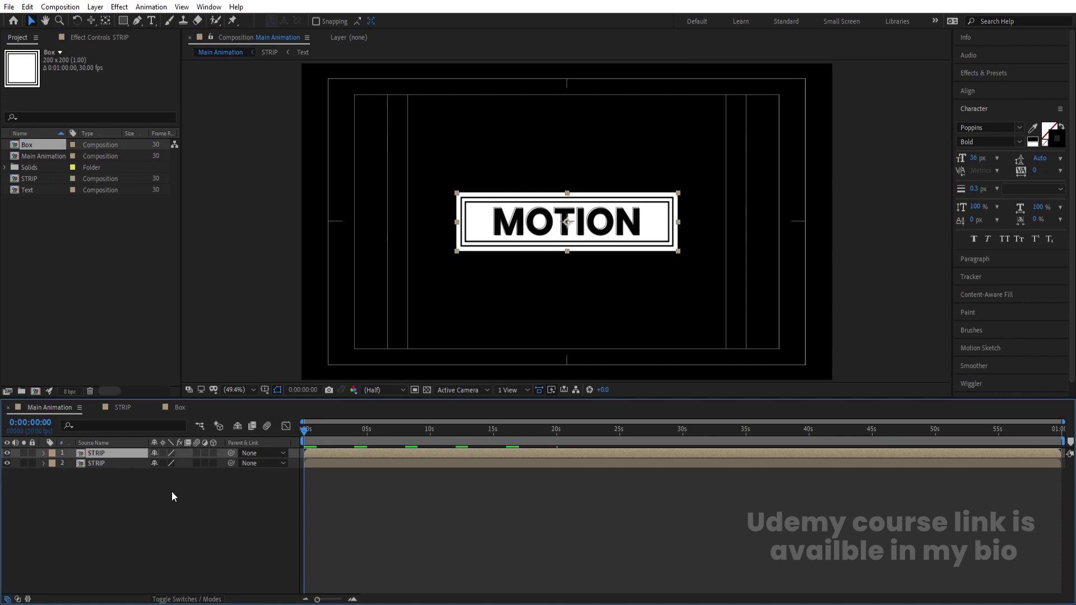
{"action": "key", "text": "ctrl+z"}
{"action": "left_click", "coordinate": [184, 486]}
Turn on snapping and stack three duplicates of the STRIP layer edge to edge above the original.
{"action": "left_click", "coordinate": [490, 251]}
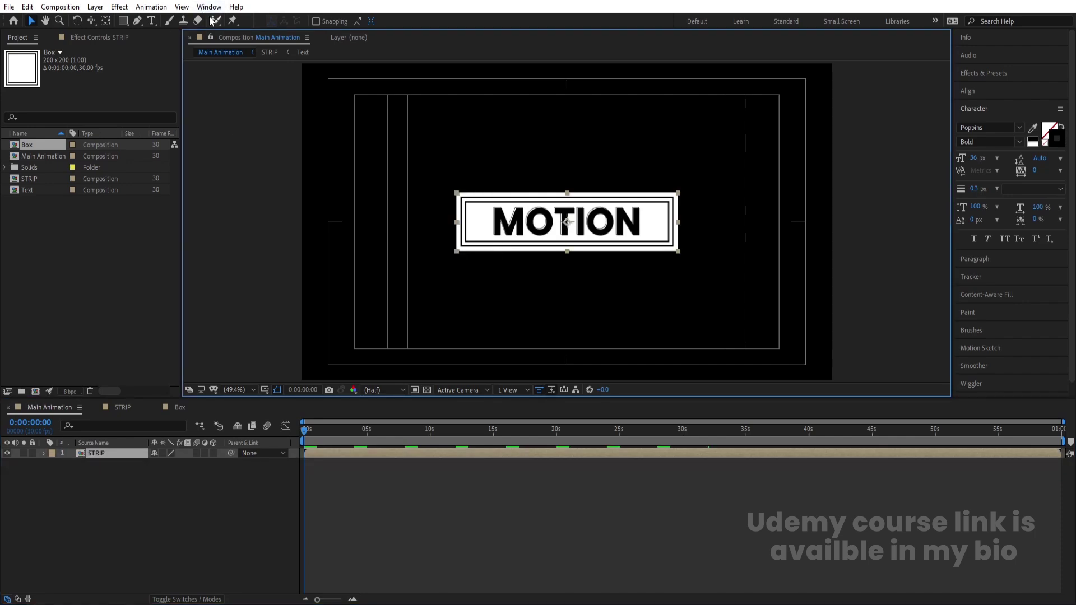
{"action": "left_click", "coordinate": [315, 22]}
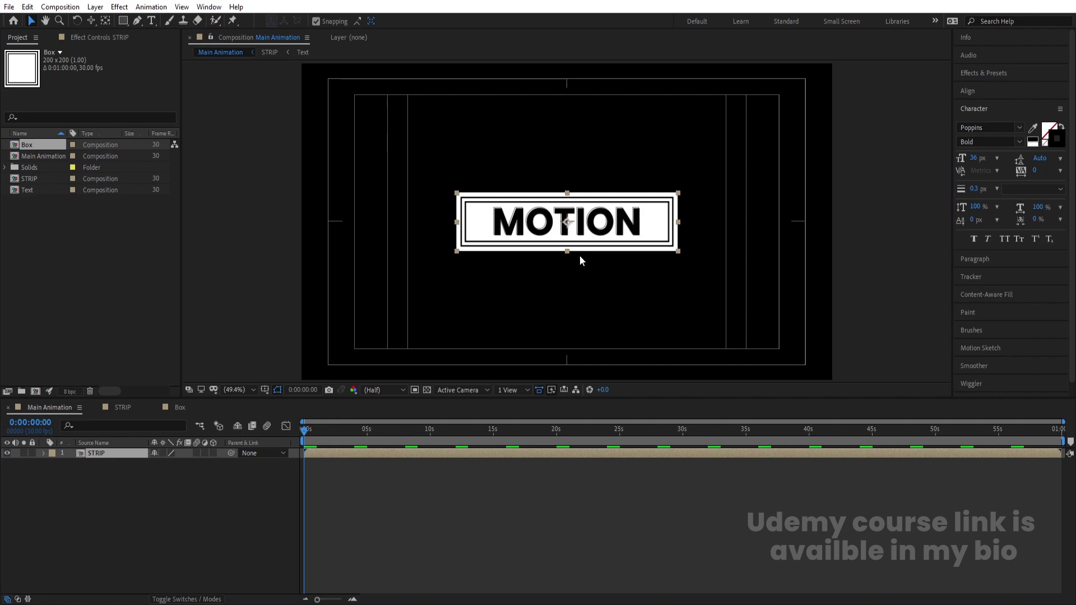
{"action": "key", "text": "ctrl+d"}
{"action": "left_click_drag", "start_coordinate": [567, 248], "coordinate": [570, 176]}
{"action": "key", "text": "ctrl+d"}
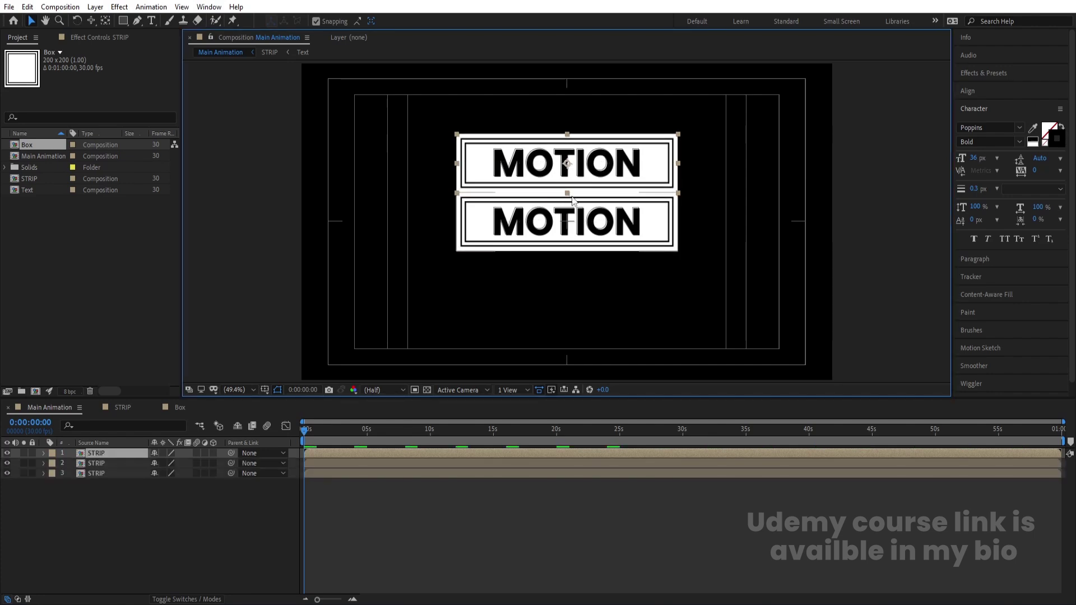
{"action": "left_click_drag", "start_coordinate": [570, 196], "coordinate": [548, 65]}
{"action": "key", "text": "ctrl+d"}
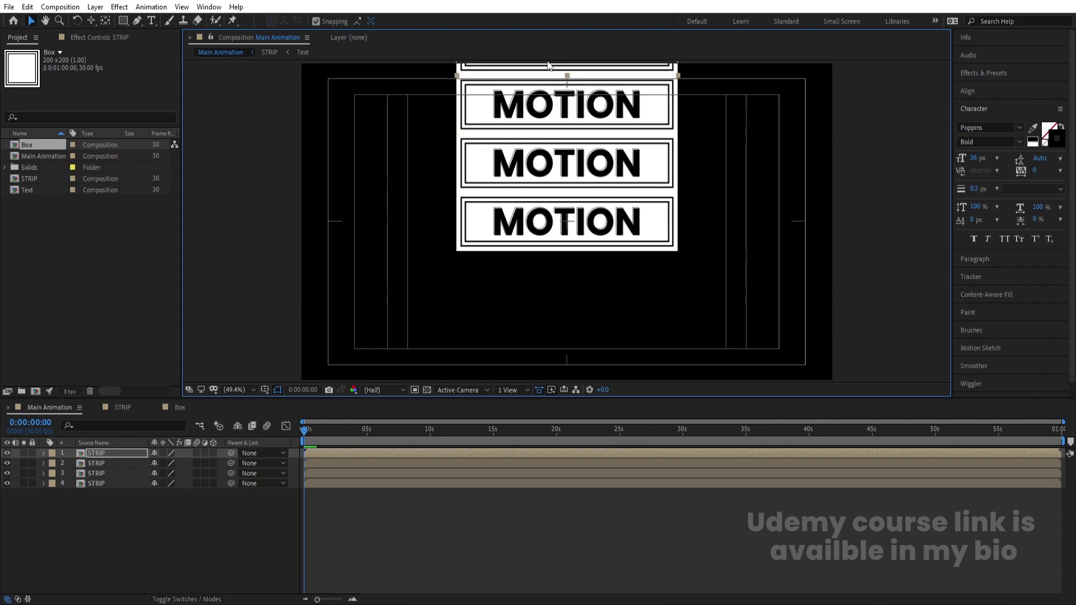
Move the anchor point of the STRIP layer directly above the original to its bottom edge.
{"action": "left_click", "coordinate": [110, 490]}
{"action": "left_click", "coordinate": [101, 483]}
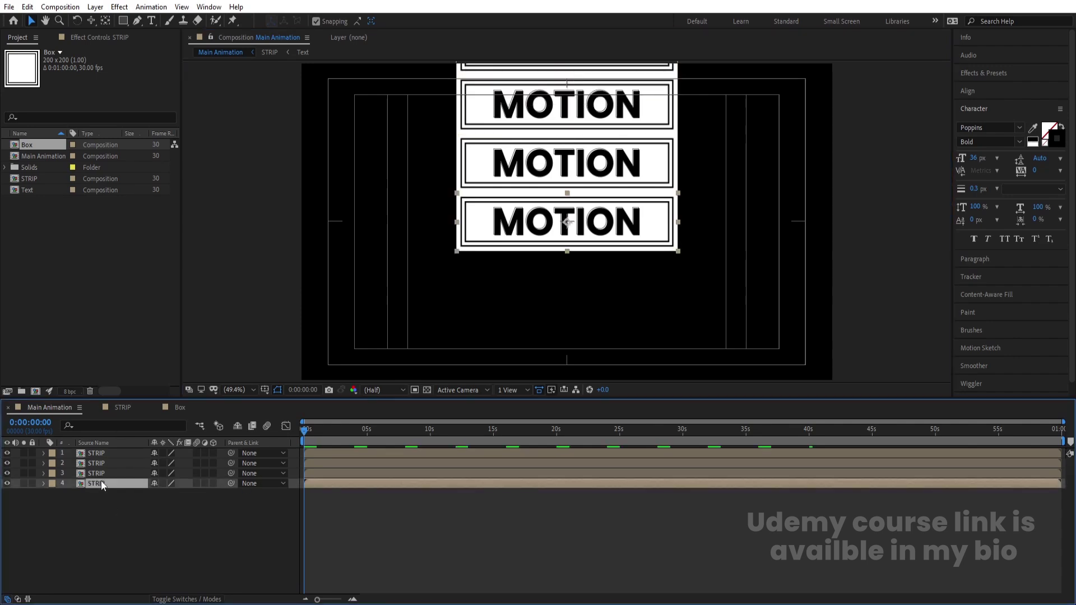
{"action": "left_click", "coordinate": [558, 177]}
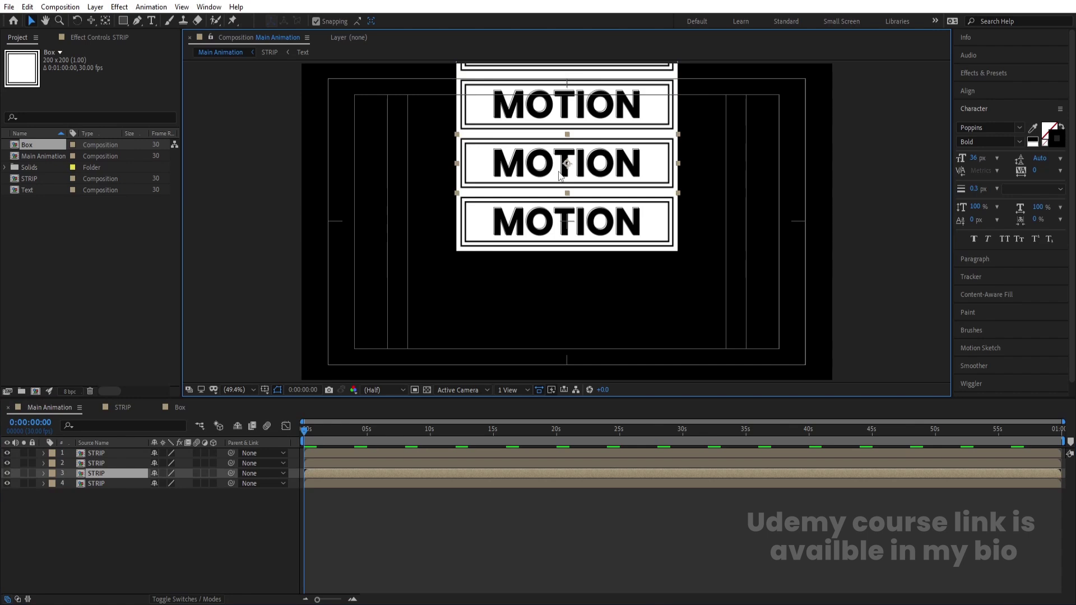
{"action": "left_click", "coordinate": [105, 20]}
{"action": "left_click_drag", "start_coordinate": [566, 164], "coordinate": [562, 296]}
Move the anchor points of the two uppermost STRIP layers to their bottom edges and fit the composition in view.
{"action": "scroll", "coordinate": [567, 185], "scroll_direction": "up", "scroll_amount": 2}
{"action": "key", "text": "h"}
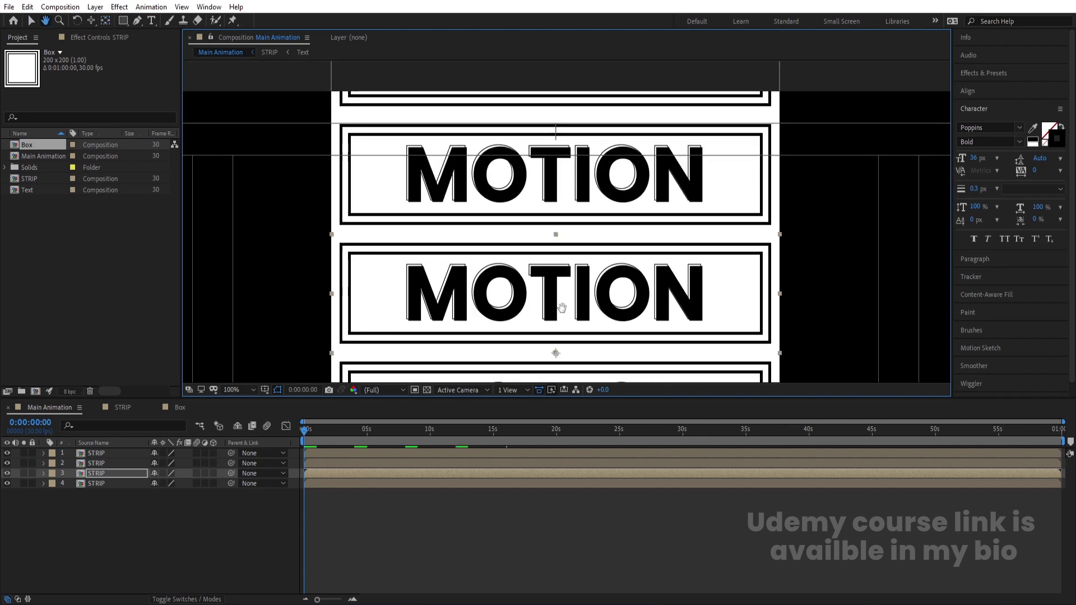
{"action": "key", "text": "y"}
{"action": "left_click", "coordinate": [566, 204]}
{"action": "left_click_drag", "start_coordinate": [554, 207], "coordinate": [555, 259]}
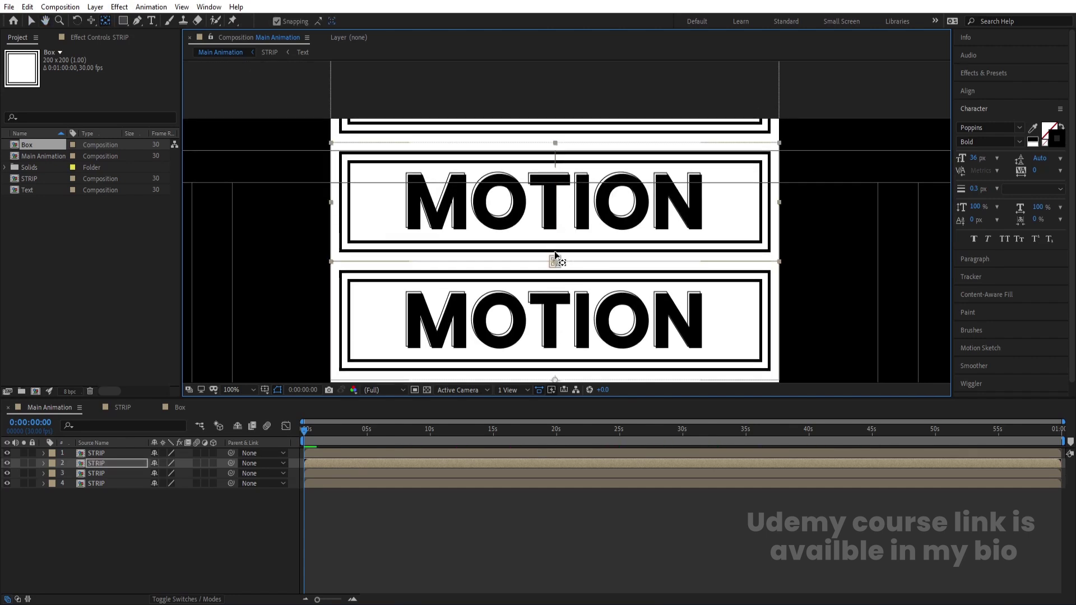
{"action": "left_click_drag", "start_coordinate": [575, 140], "coordinate": [567, 262]}
{"action": "left_click", "coordinate": [563, 212]}
{"action": "left_click_drag", "start_coordinate": [552, 206], "coordinate": [553, 264]}
{"action": "left_click", "coordinate": [247, 389]}
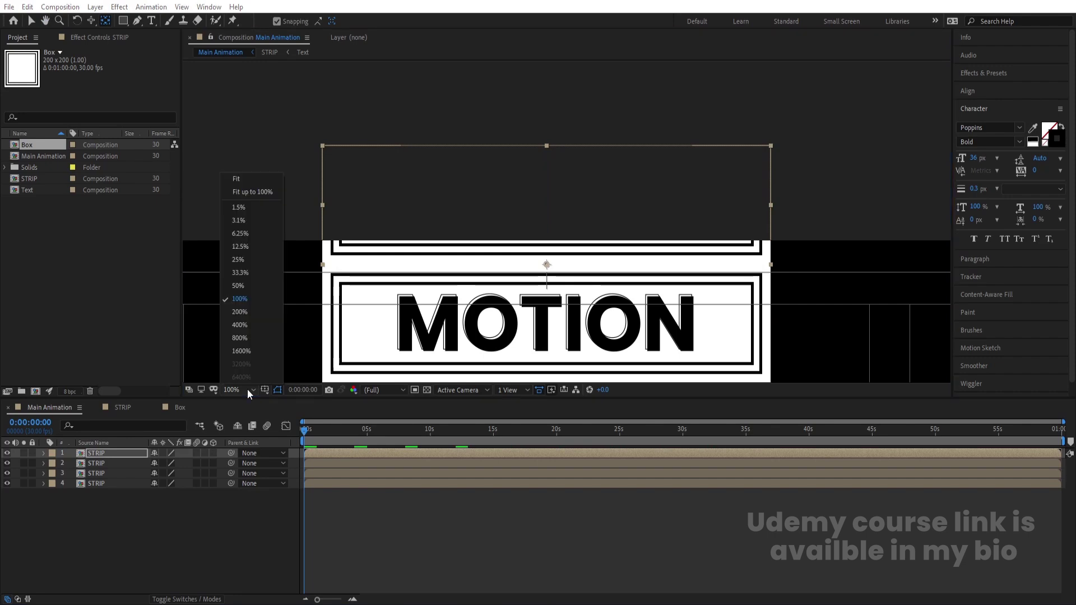
{"action": "left_click", "coordinate": [247, 179]}
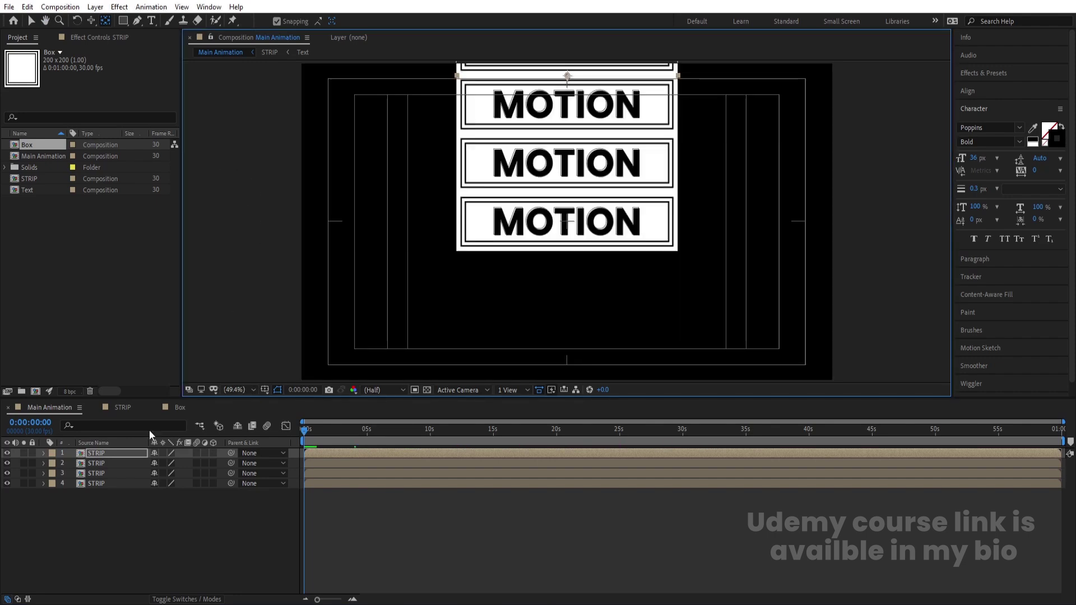
Parent each upper STRIP layer to the STRIP layer directly below it and make all four layers 3D.
{"action": "left_click", "coordinate": [94, 474]}
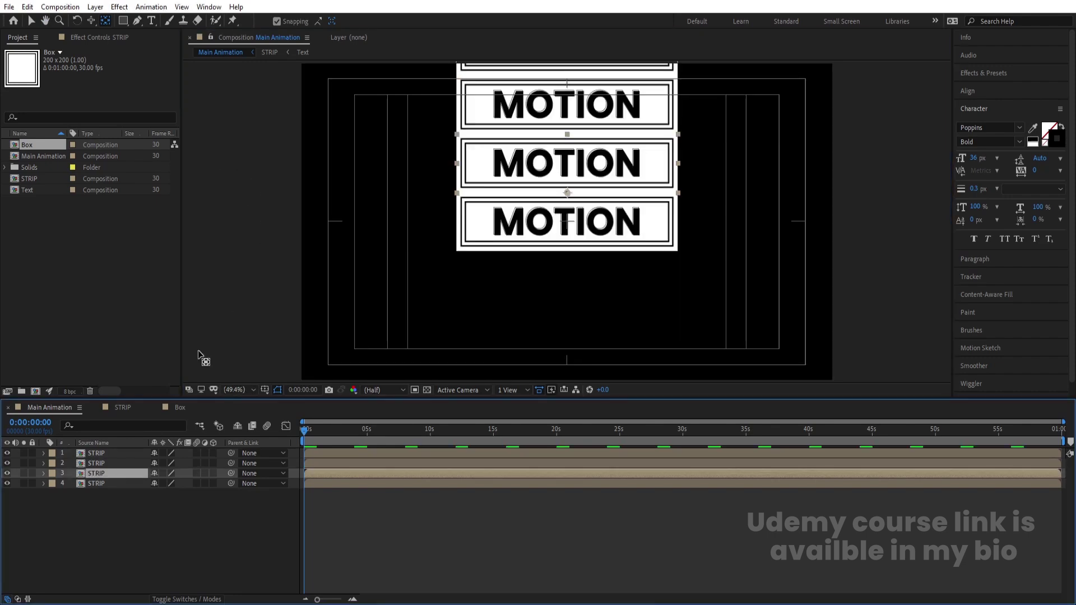
{"action": "left_click_drag", "start_coordinate": [231, 472], "coordinate": [130, 481]}
{"action": "left_click", "coordinate": [107, 461]}
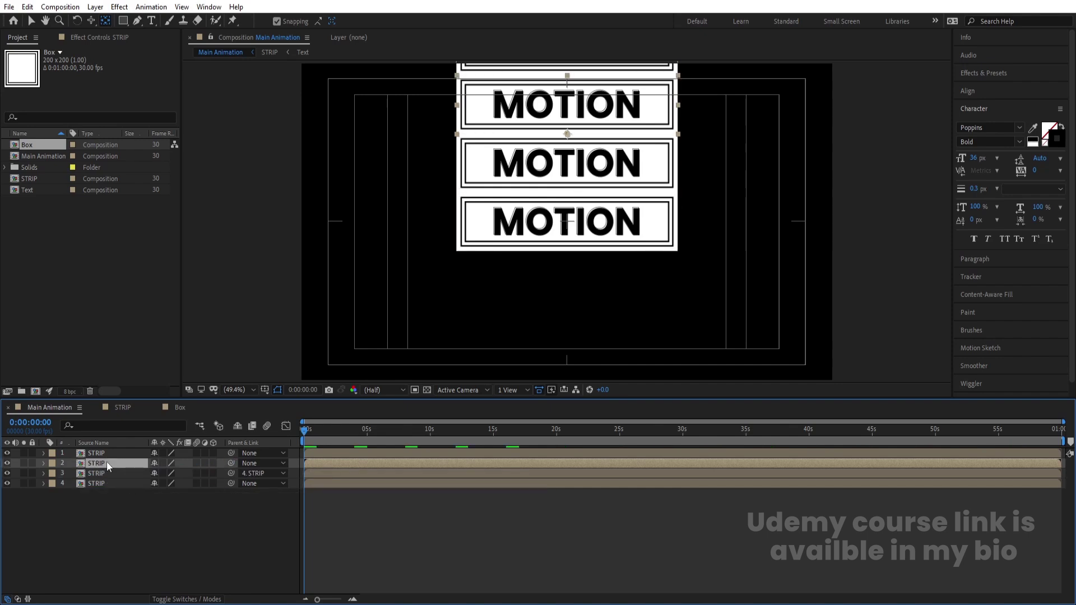
{"action": "left_click_drag", "start_coordinate": [231, 463], "coordinate": [102, 473]}
{"action": "left_click", "coordinate": [96, 455]}
{"action": "left_click_drag", "start_coordinate": [230, 453], "coordinate": [95, 463]}
{"action": "left_click", "coordinate": [216, 503]}
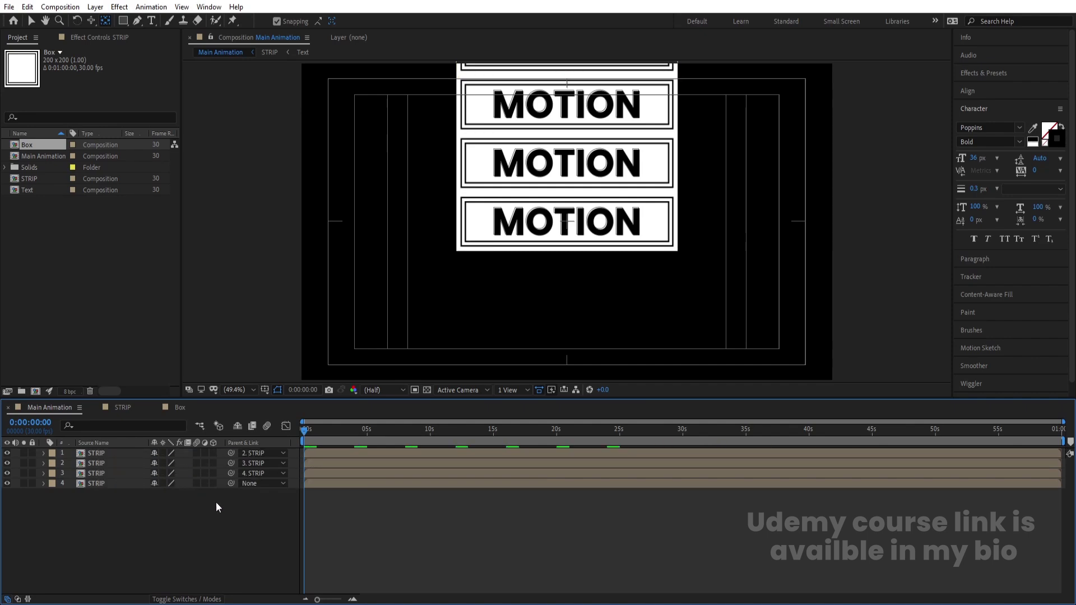
{"action": "left_click_drag", "start_coordinate": [214, 484], "coordinate": [216, 434]}
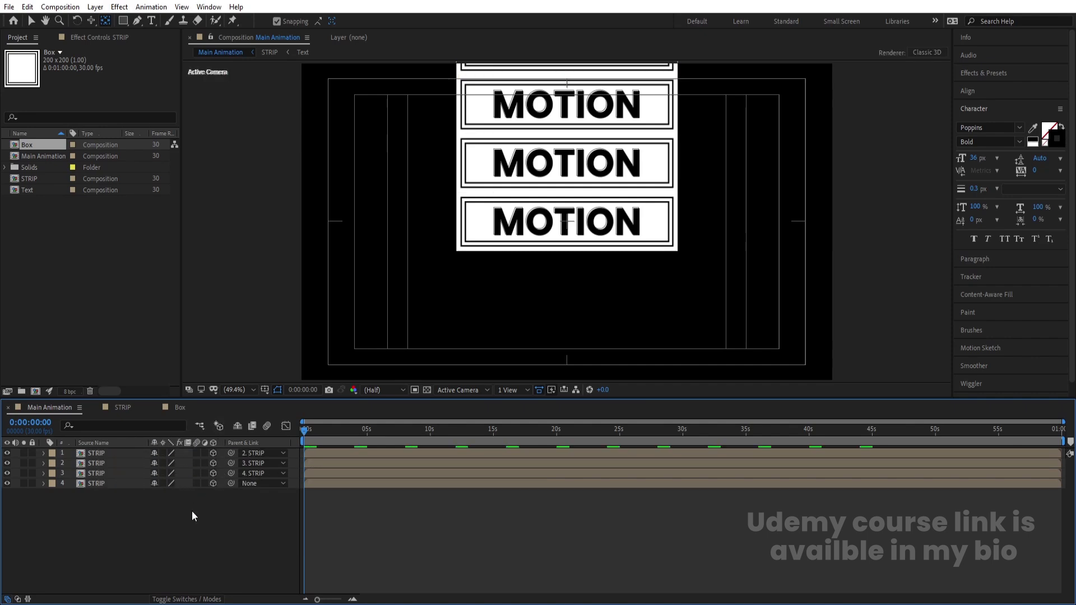
Set the X Rotation of the third STRIP layer to -90°.
{"action": "left_click", "coordinate": [92, 474]}
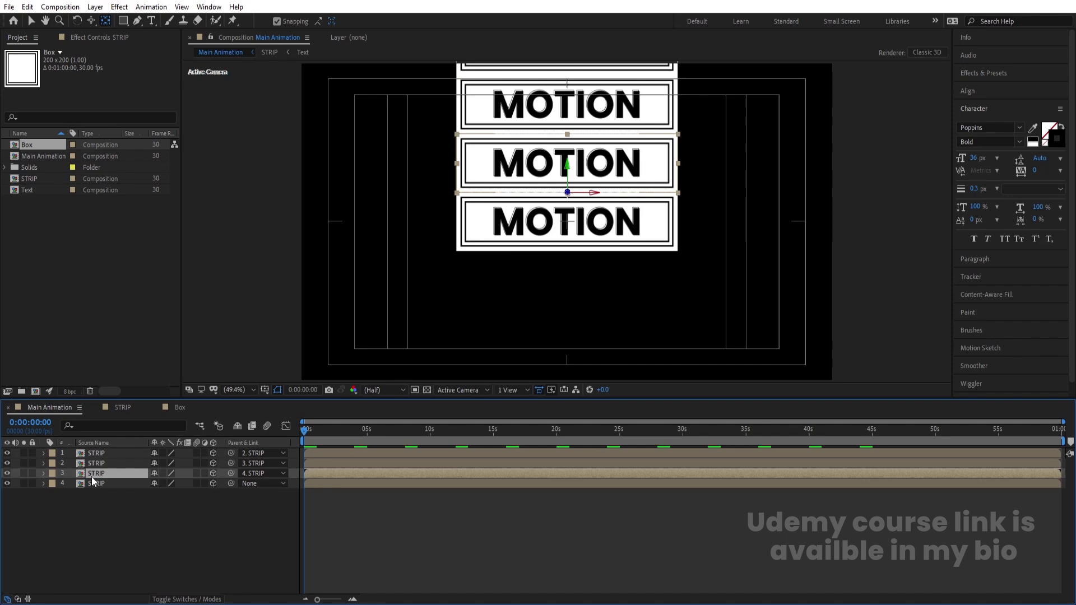
{"action": "key", "text": "r"}
{"action": "mouse_move", "coordinate": [169, 504]}
{"action": "left_mouse_down"}
{"action": "mouse_move", "coordinate": [178, 505]}
{"action": "mouse_move", "coordinate": [172, 513]}
{"action": "mouse_move", "coordinate": [166, 493]}
{"action": "left_mouse_up"}
{"action": "key", "text": "ctrl+z"}
{"action": "key", "text": "ctrl+z"}
{"action": "left_click", "coordinate": [169, 493]}
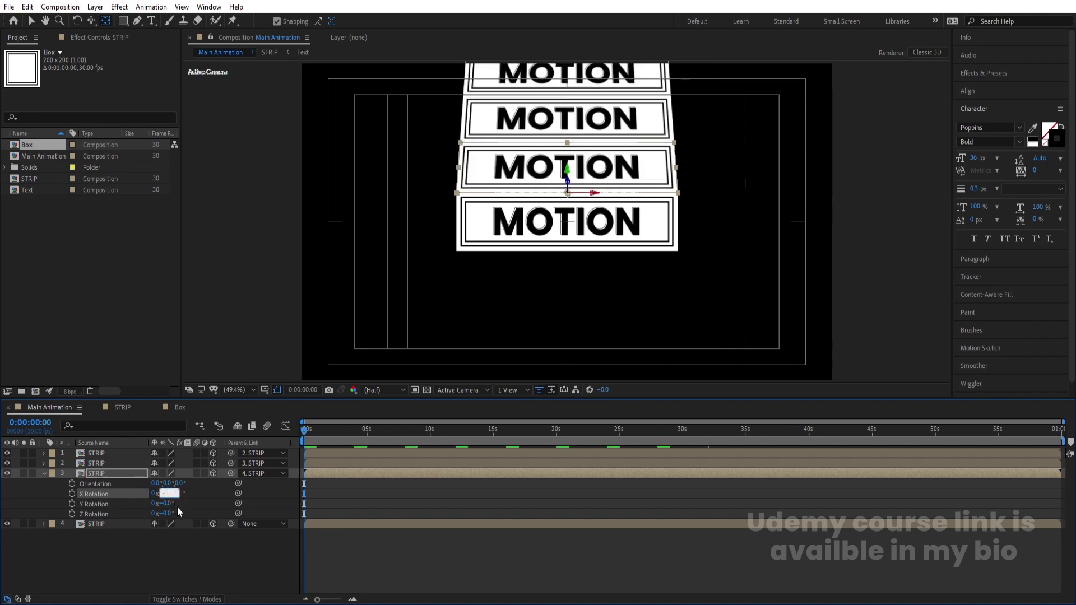
{"action": "key", "text": "Return"}
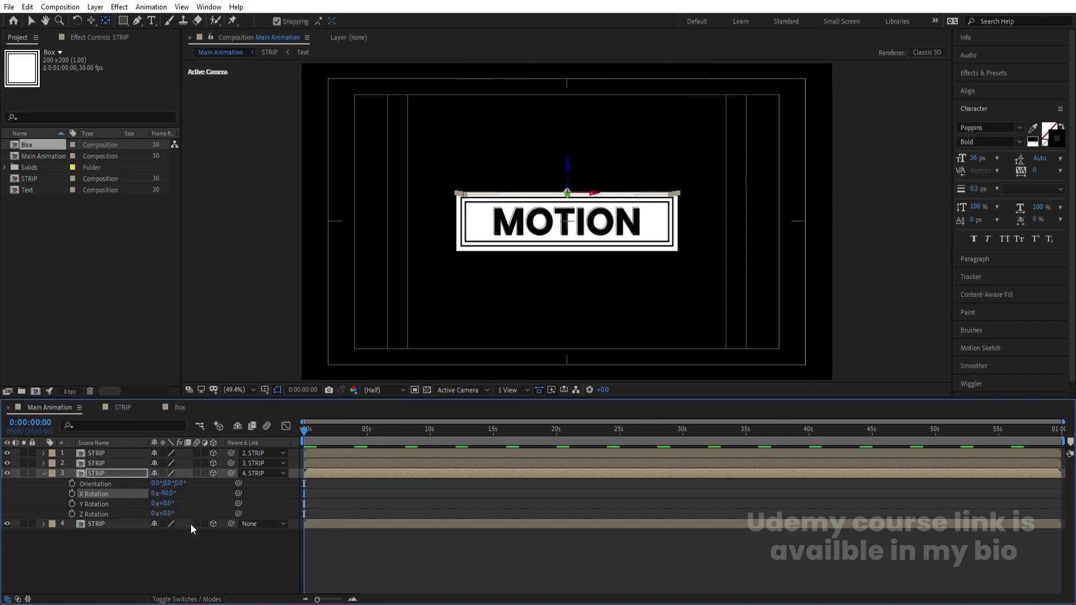
Set the X Rotation of the second STRIP layer to -90°.
{"action": "left_click", "coordinate": [114, 463]}
{"action": "key", "text": "r"}
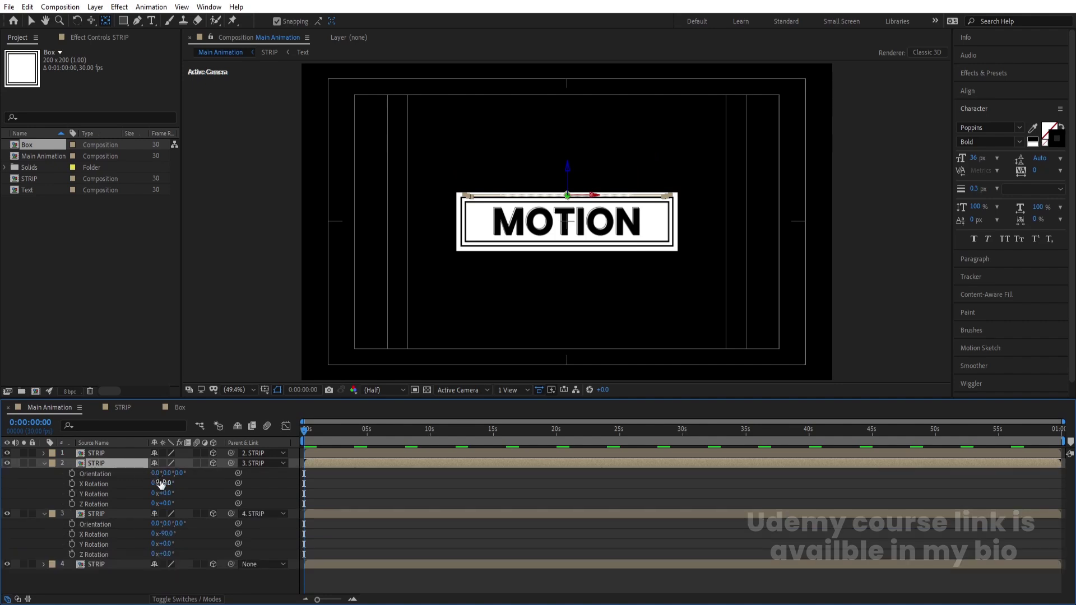
{"action": "left_click", "coordinate": [162, 483]}
{"action": "type", "text": "-90"}
{"action": "key", "text": "Return"}
Set the X Rotation of the first STRIP layer to 90° and collapse the layers' rotation properties.
{"action": "left_click", "coordinate": [109, 455]}
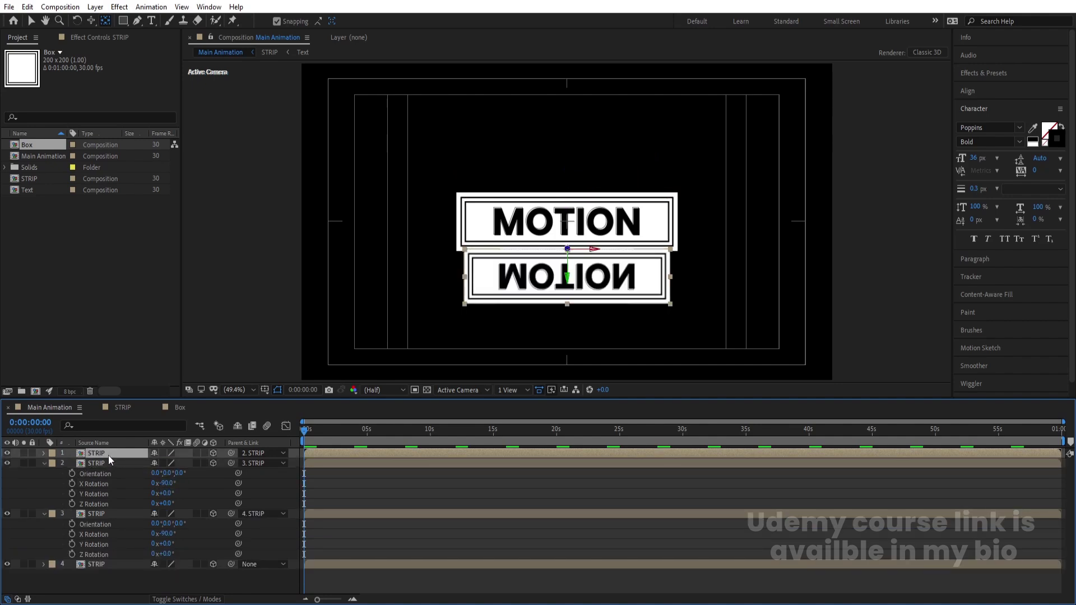
{"action": "key", "text": "r"}
{"action": "left_click", "coordinate": [168, 473]}
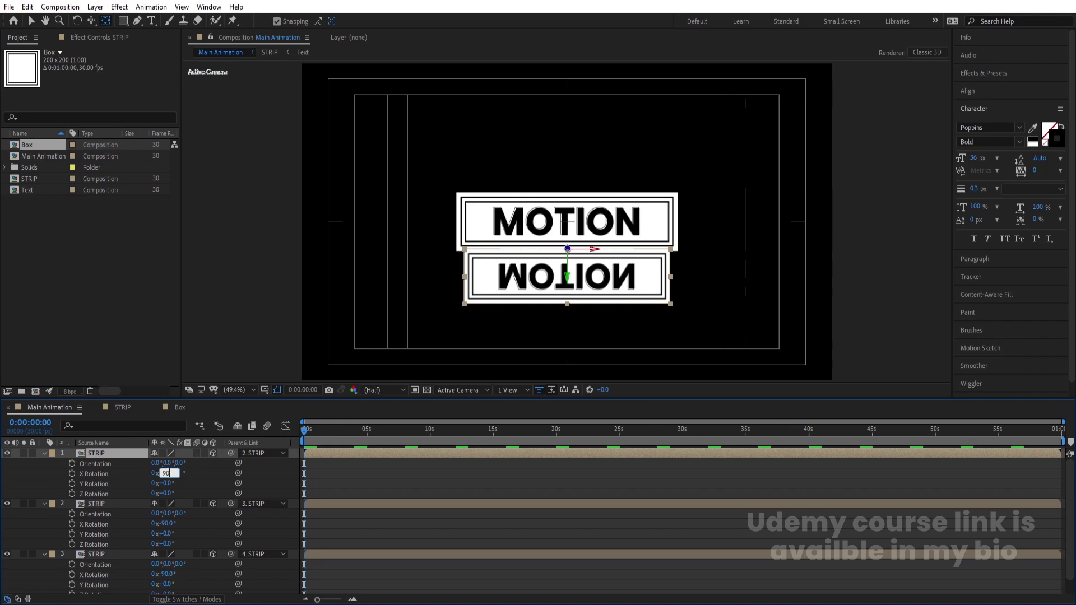
{"action": "type", "text": "90"}
{"action": "key", "text": "Return"}
{"action": "left_click", "coordinate": [323, 484]}
{"action": "key", "text": "u"}
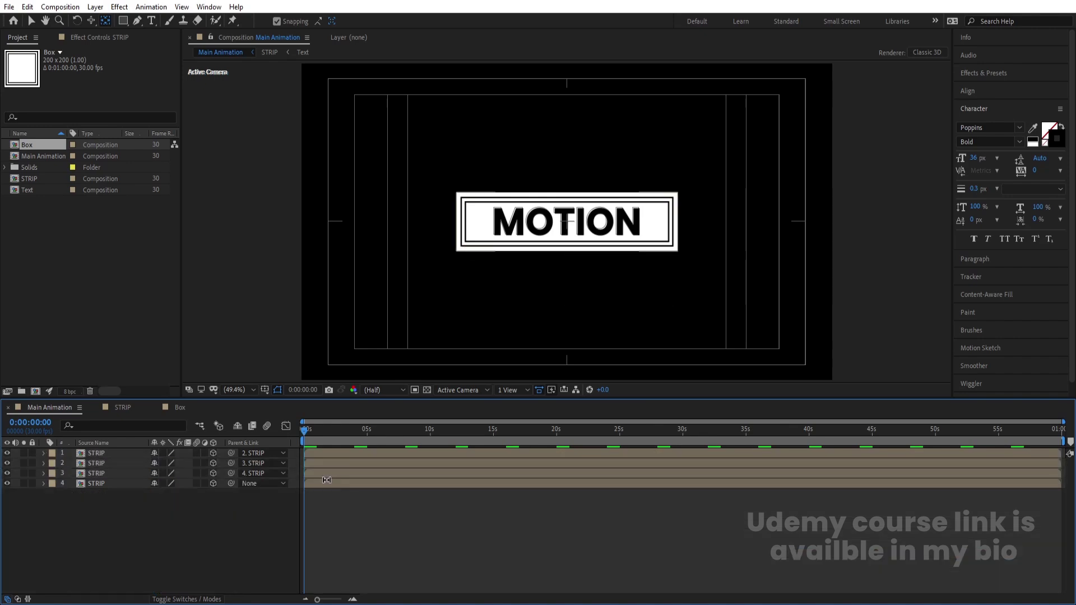
Switch to Custom View 1 and set the first STRIP layer's X Rotation to -90° to close the four-sided bar.
{"action": "left_click", "coordinate": [479, 389]}
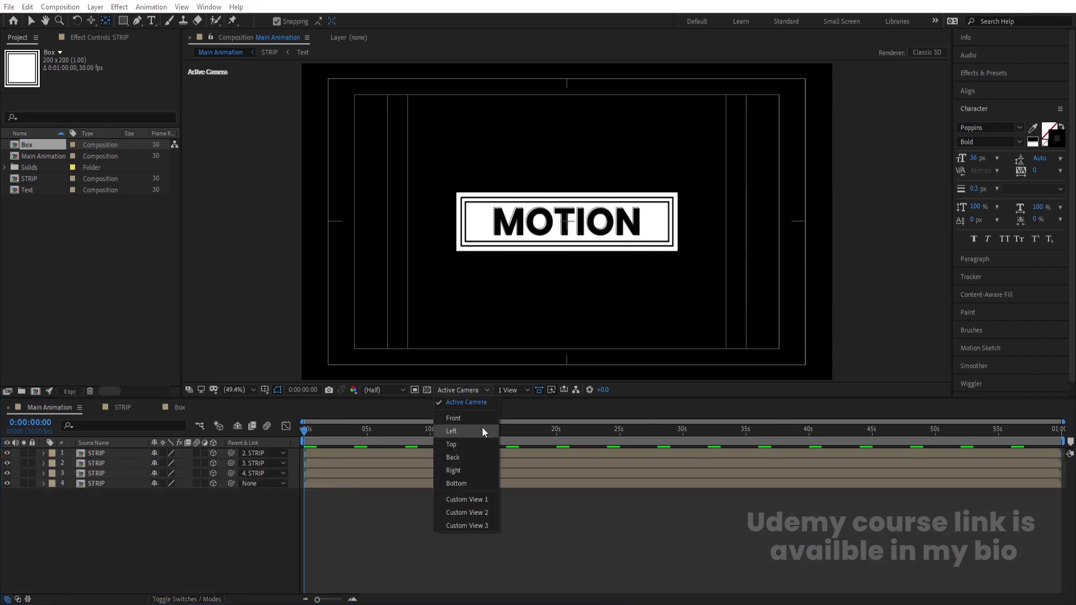
{"action": "left_click", "coordinate": [463, 491]}
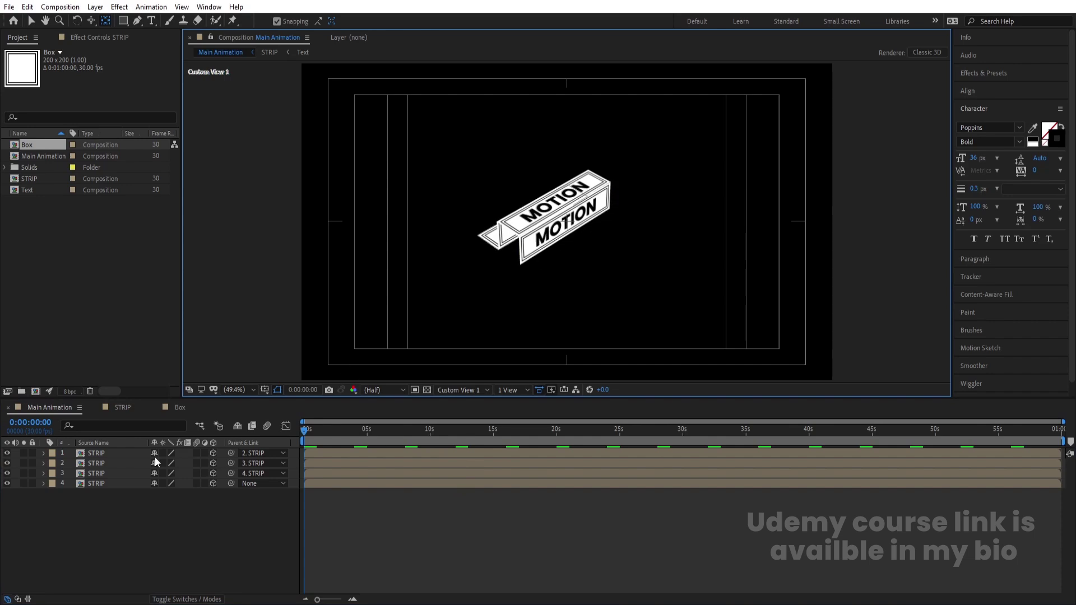
{"action": "left_click", "coordinate": [112, 452]}
{"action": "key", "text": "r"}
{"action": "left_click", "coordinate": [168, 473]}
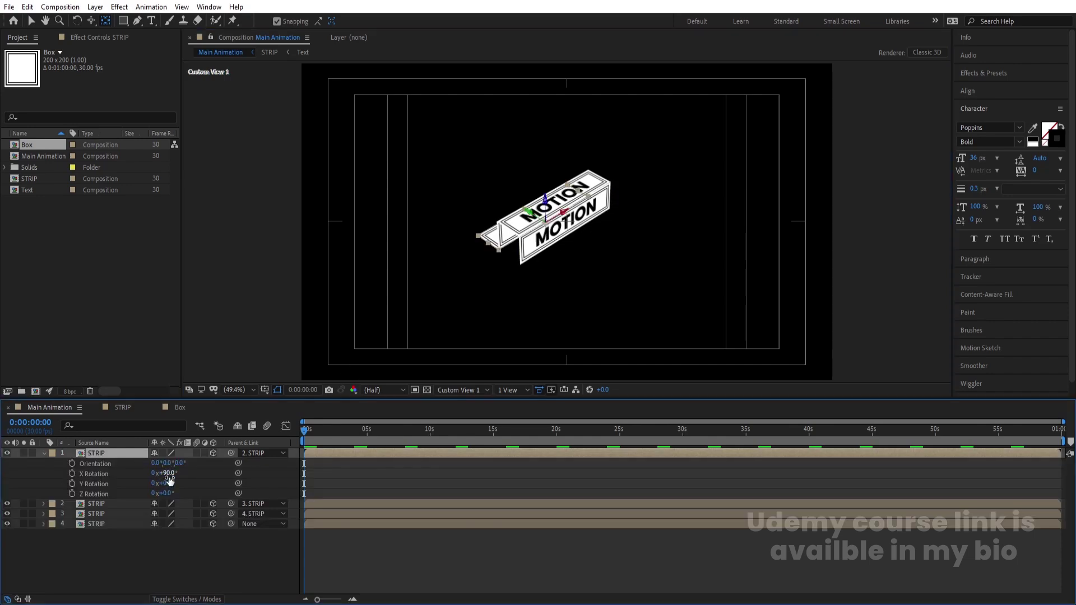
{"action": "type", "text": "-90"}
{"action": "key", "text": "Return"}
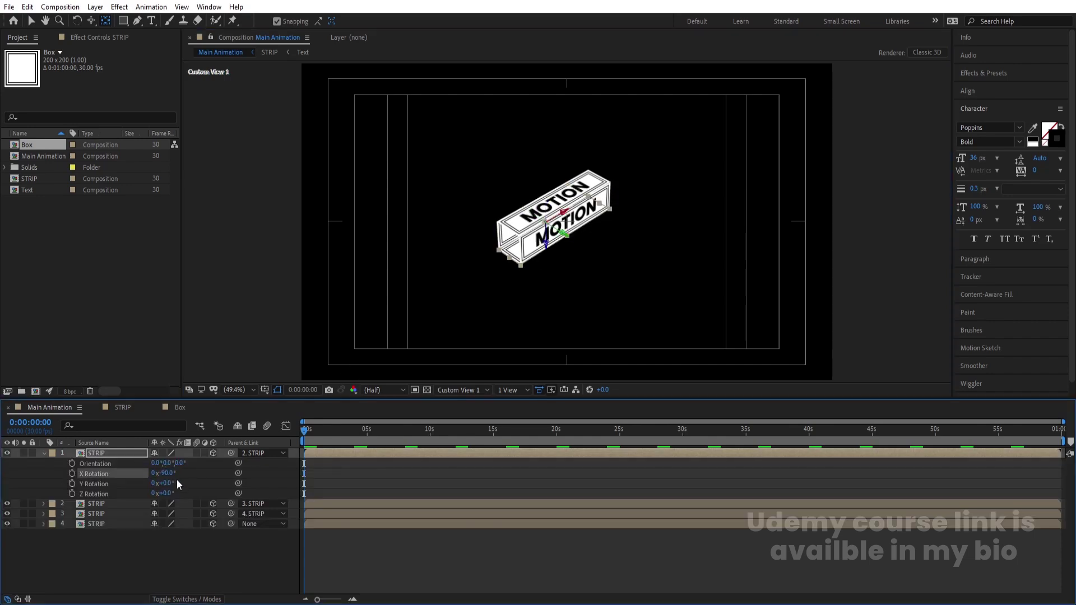
{"action": "left_click", "coordinate": [324, 492]}
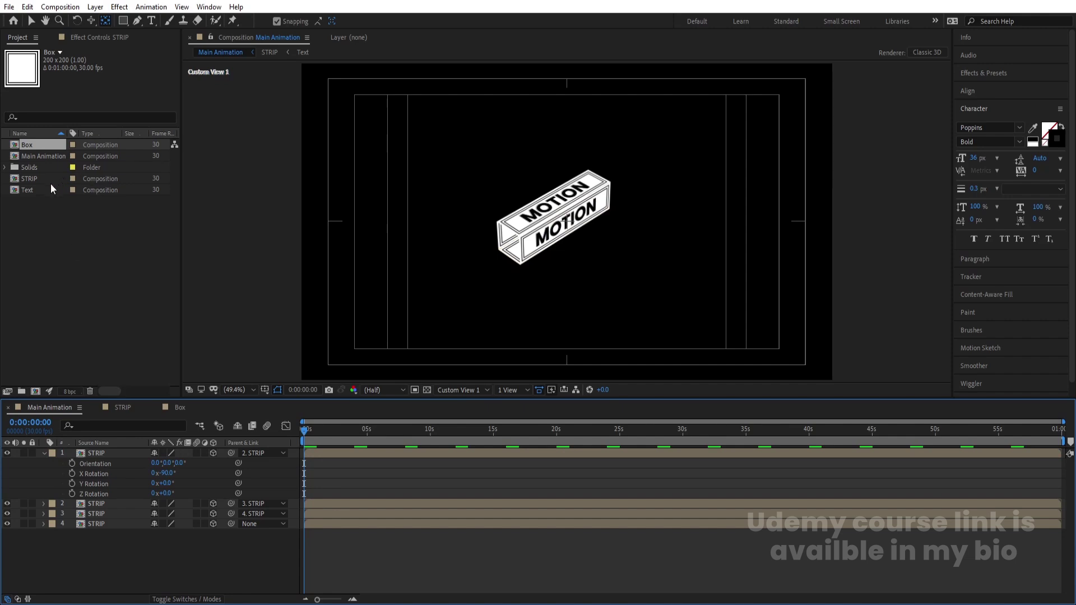
Add the Box composition as the top layer of Main Animation and make it 3D.
{"action": "left_click", "coordinate": [32, 179]}
{"action": "left_click_drag", "start_coordinate": [29, 146], "coordinate": [144, 449]}
{"action": "left_click", "coordinate": [216, 453]}
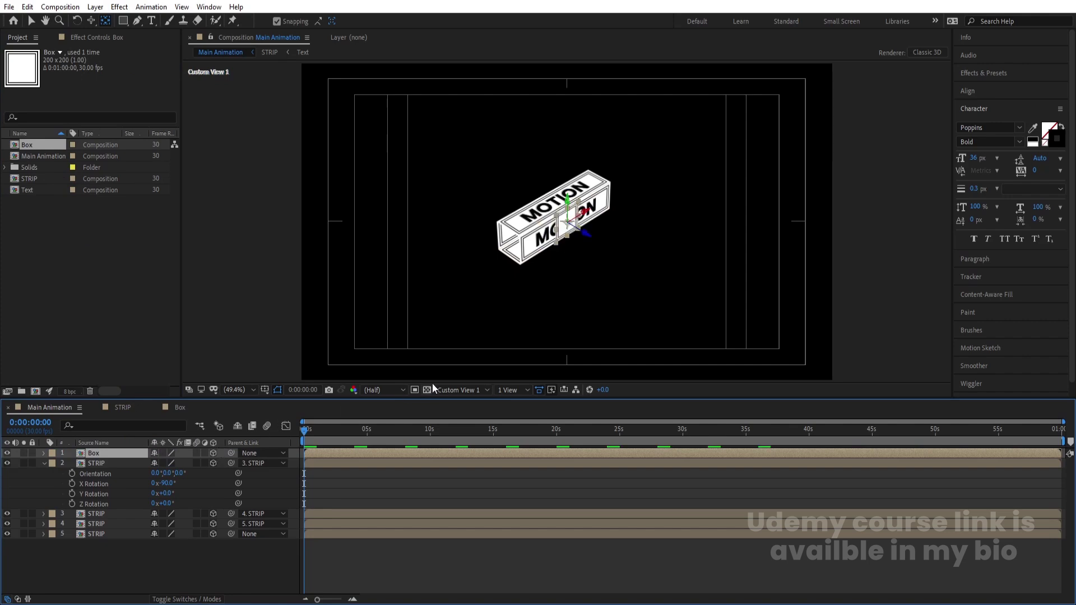
Return to the Active Camera view and move the Box layer horizontally to just beyond the strip's left end.
{"action": "left_click", "coordinate": [461, 390]}
{"action": "left_click", "coordinate": [479, 403]}
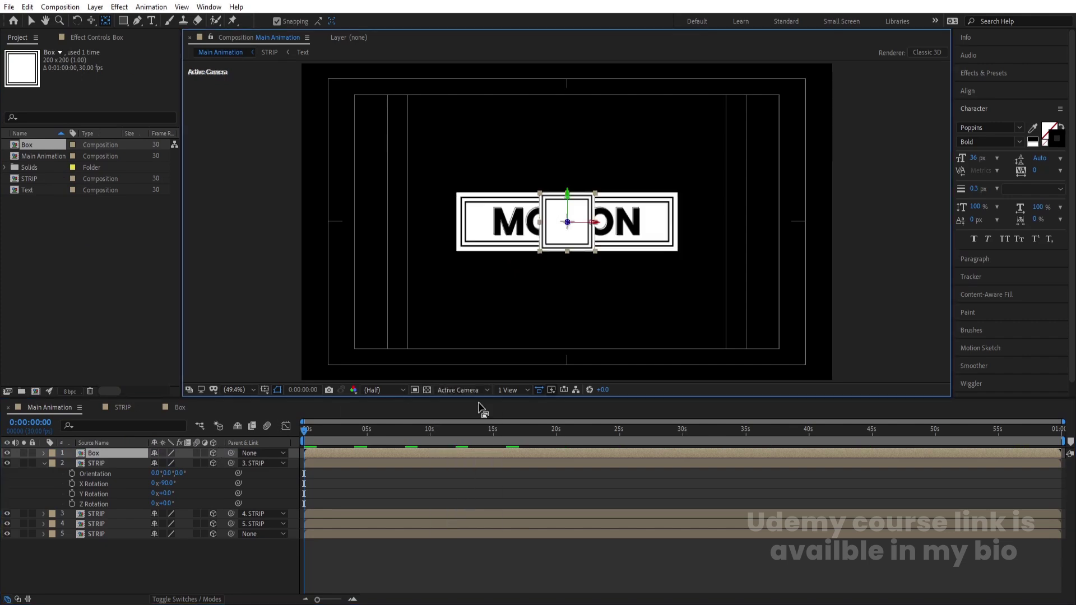
{"action": "scroll", "coordinate": [591, 226], "scroll_direction": "up", "scroll_amount": 3}
{"action": "key", "text": "v"}
{"action": "left_click_drag", "start_coordinate": [594, 226], "coordinate": [309, 224]}
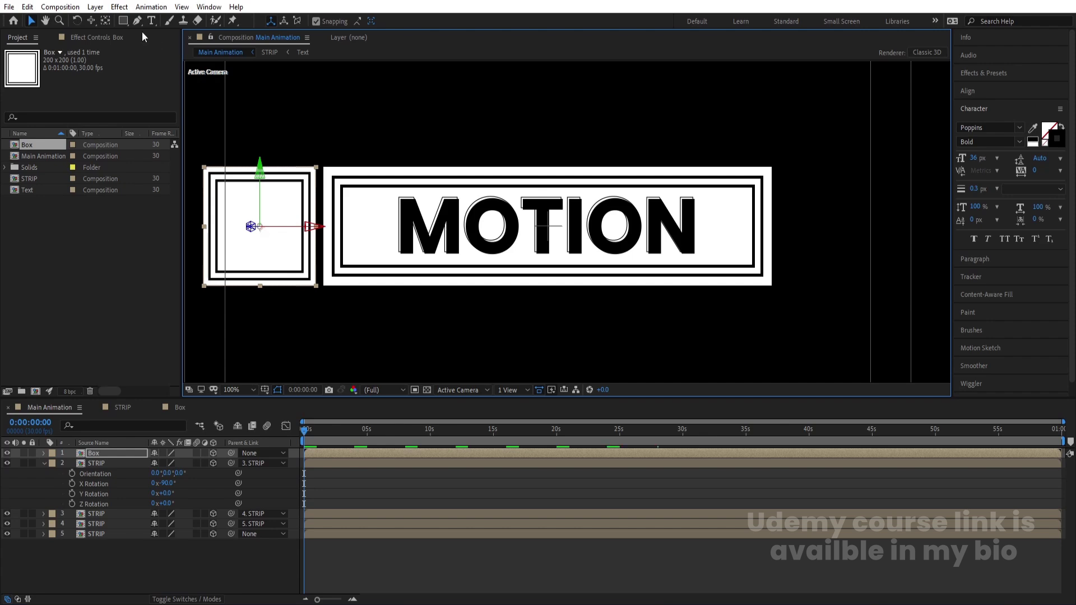
Move the Box layer's anchor point to the middle of its right edge, facing the strip.
{"action": "left_click", "coordinate": [106, 19]}
{"action": "left_click_drag", "start_coordinate": [259, 230], "coordinate": [323, 234]}
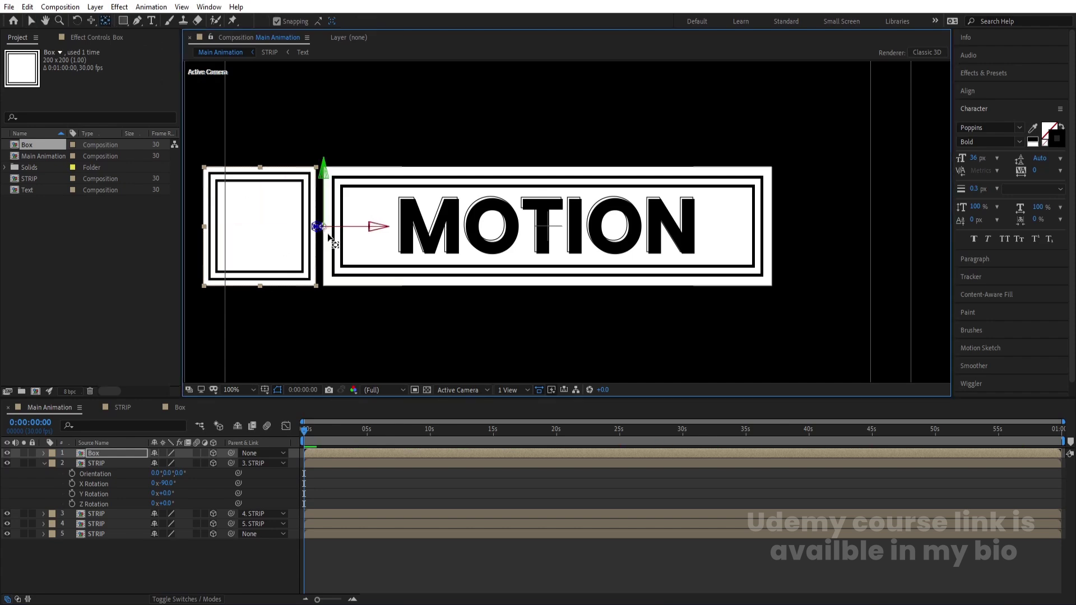
{"action": "scroll", "coordinate": [323, 233], "scroll_direction": "up", "scroll_amount": 4}
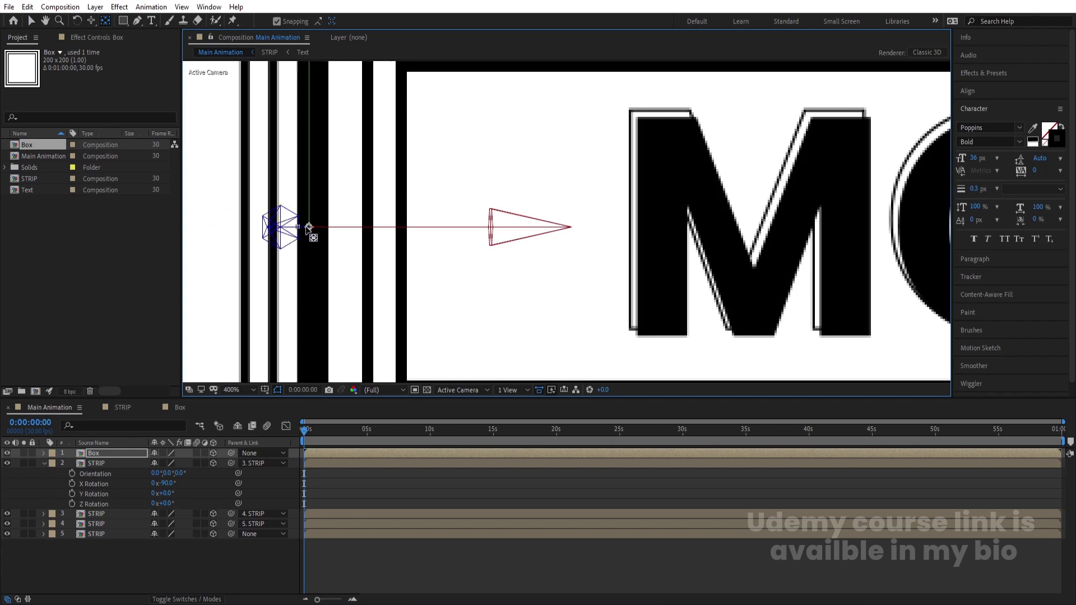
{"action": "scroll", "coordinate": [305, 234], "scroll_direction": "down", "scroll_amount": 4}
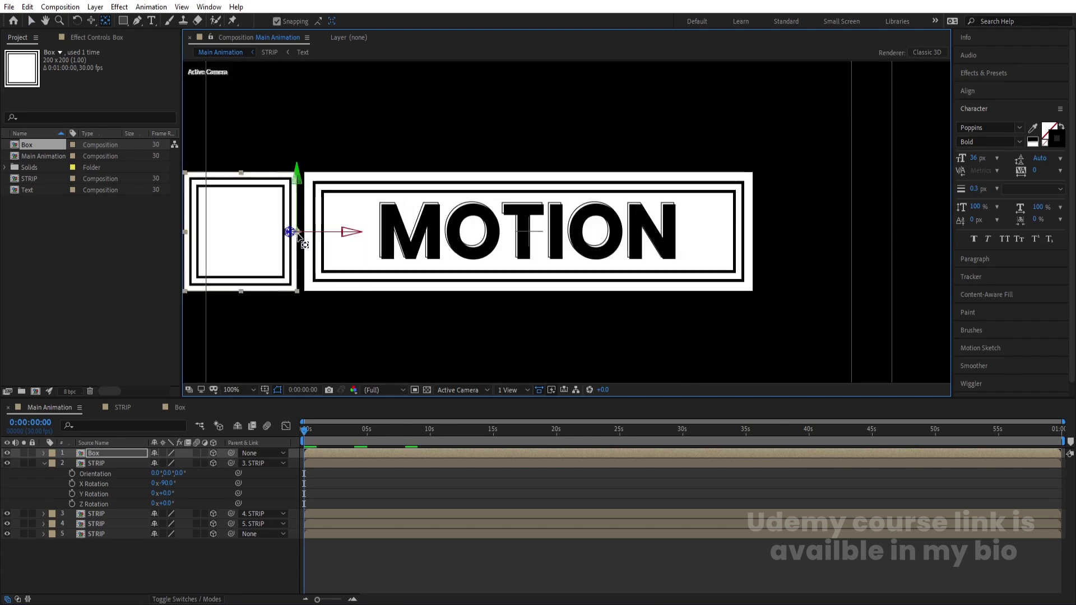
Set the Box layer's Y Rotation to 90° and check its fit against the bar in Custom View 1.
{"action": "key", "text": "r"}
{"action": "left_click_drag", "start_coordinate": [158, 474], "coordinate": [189, 480]}
{"action": "left_click", "coordinate": [165, 483]}
{"action": "type", "text": "90"}
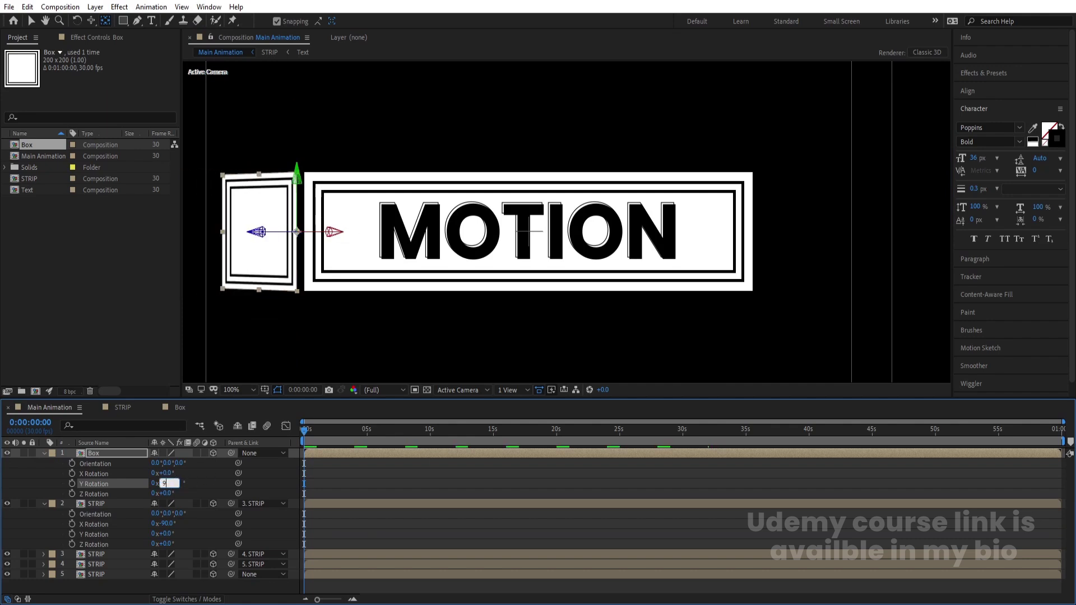
{"action": "key", "text": "Return"}
{"action": "left_click", "coordinate": [479, 389]}
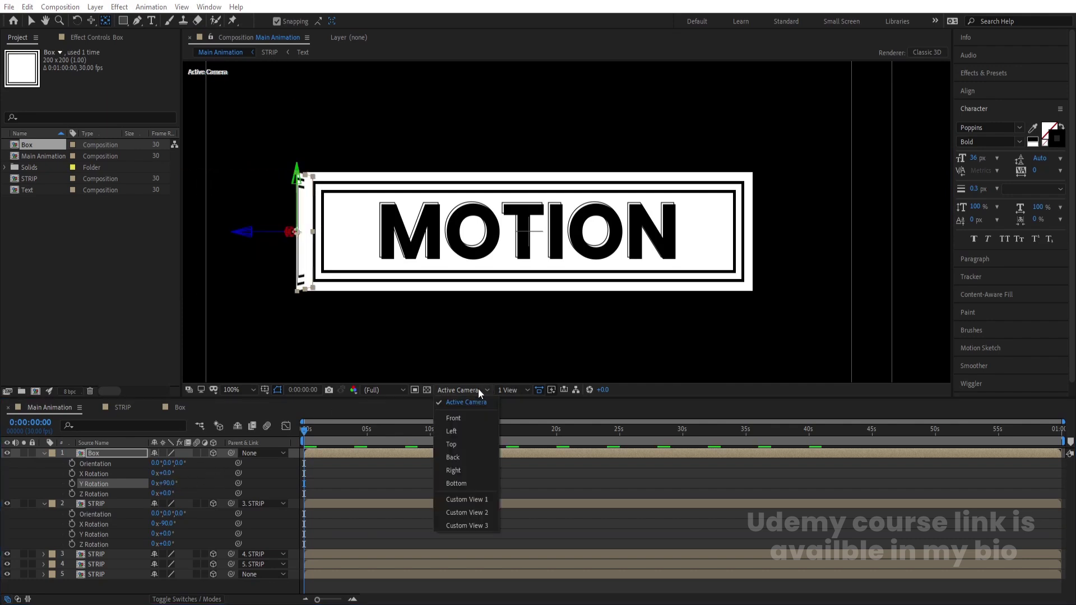
{"action": "left_click", "coordinate": [470, 497]}
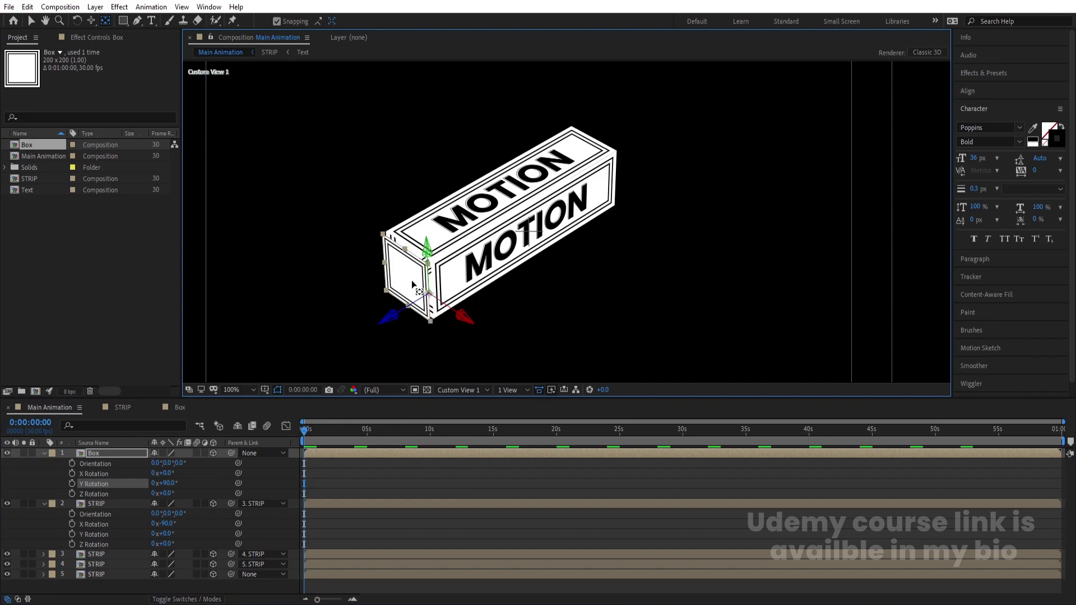
{"action": "scroll", "coordinate": [415, 266], "scroll_direction": "up", "scroll_amount": 2}
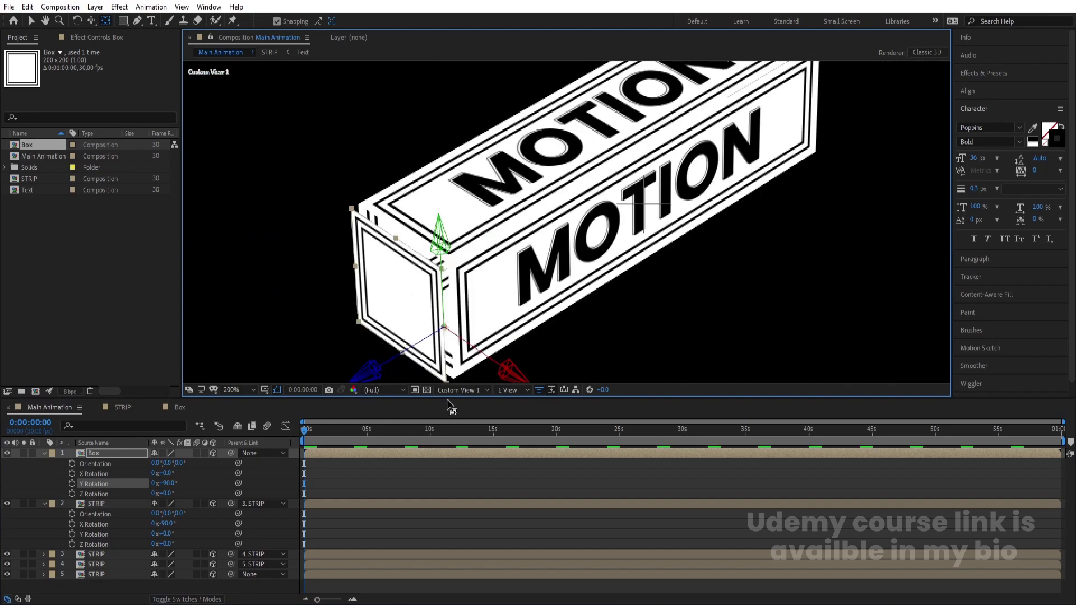
Switch to the Top view and move the Box layer horizontally until it sits flush against the bar's left end.
{"action": "left_click", "coordinate": [463, 389]}
{"action": "left_click", "coordinate": [462, 446]}
{"action": "scroll", "coordinate": [533, 231], "scroll_direction": "down", "scroll_amount": 3}
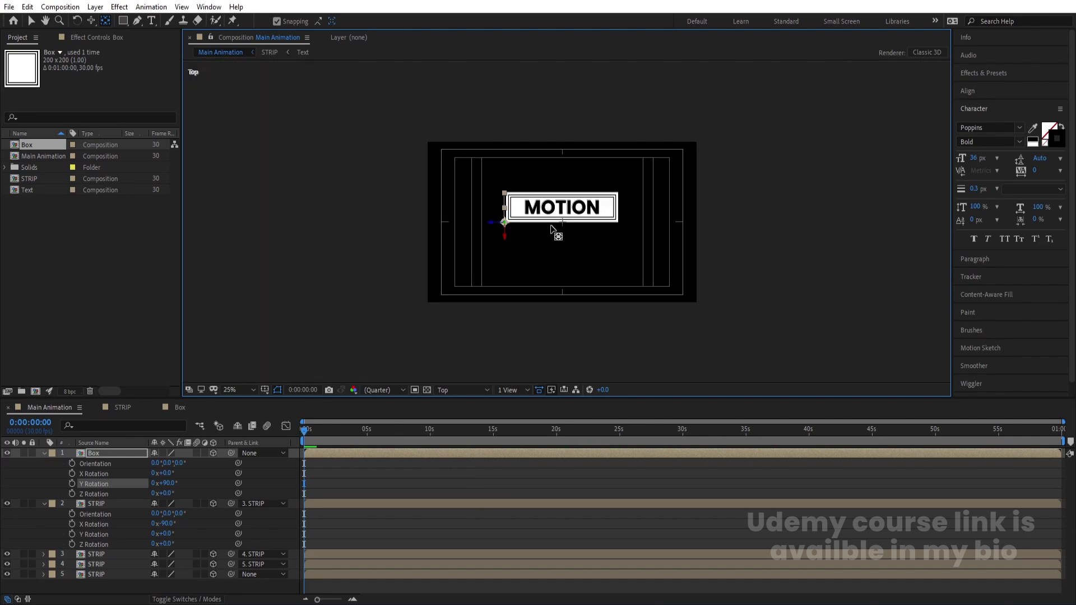
{"action": "scroll", "coordinate": [508, 218], "scroll_direction": "up", "scroll_amount": 3}
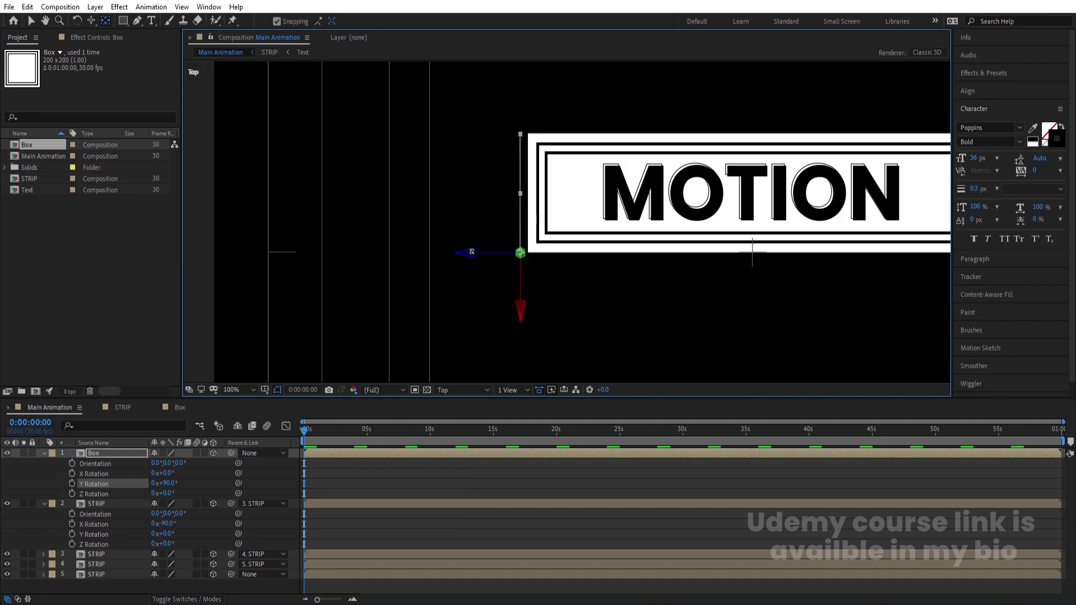
{"action": "scroll", "coordinate": [500, 224], "scroll_direction": "up", "scroll_amount": 2}
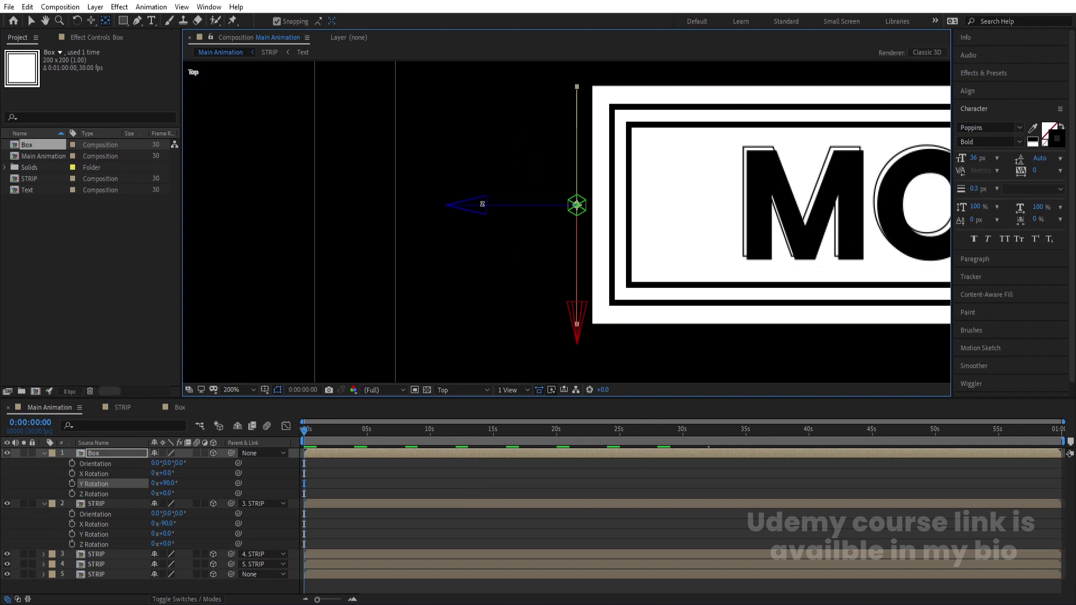
{"action": "key", "text": "v"}
{"action": "left_click_drag", "start_coordinate": [485, 204], "coordinate": [396, 227]}
{"action": "scroll", "coordinate": [492, 199], "scroll_direction": "up", "scroll_amount": 2}
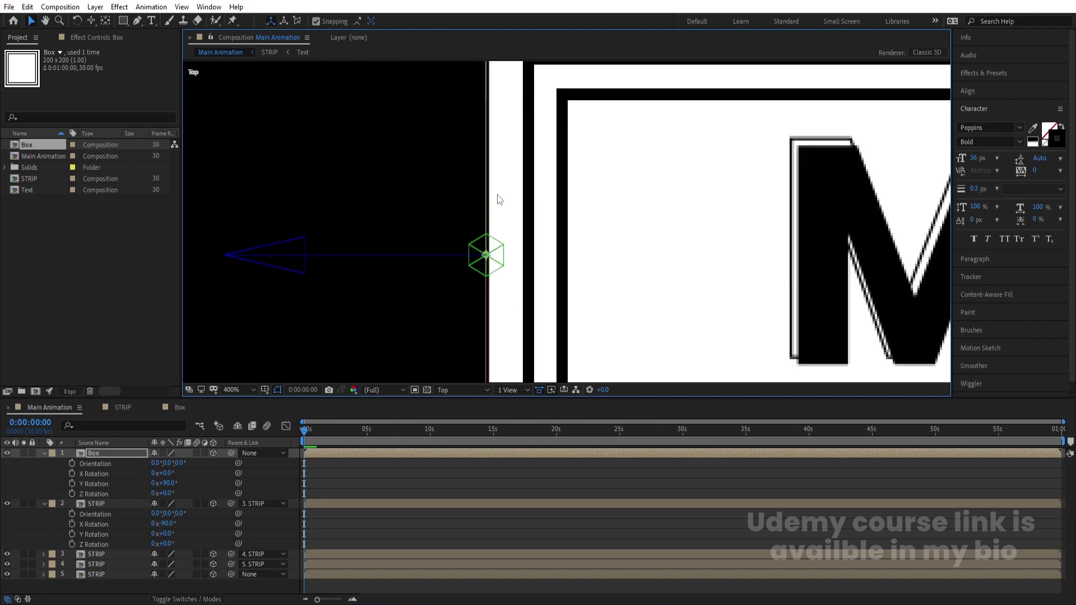
{"action": "left_click_drag", "start_coordinate": [304, 255], "coordinate": [306, 254]}
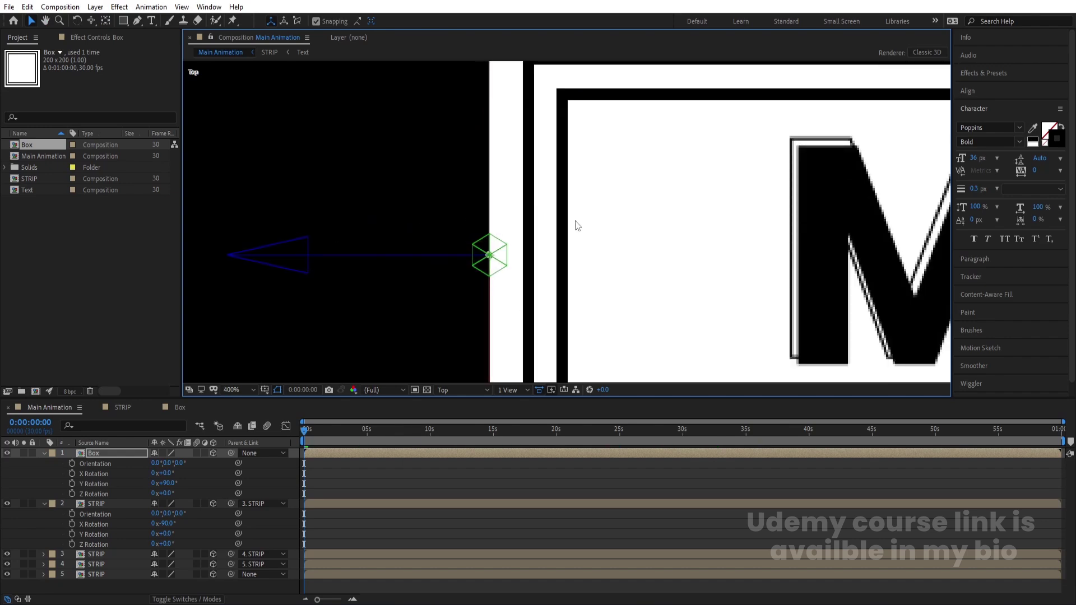
Examine the Box cap's alignment with the bar in the Back and Right views, and return to the Top view.
{"action": "scroll", "coordinate": [577, 225], "scroll_direction": "down", "scroll_amount": 2}
{"action": "left_click", "coordinate": [469, 391]}
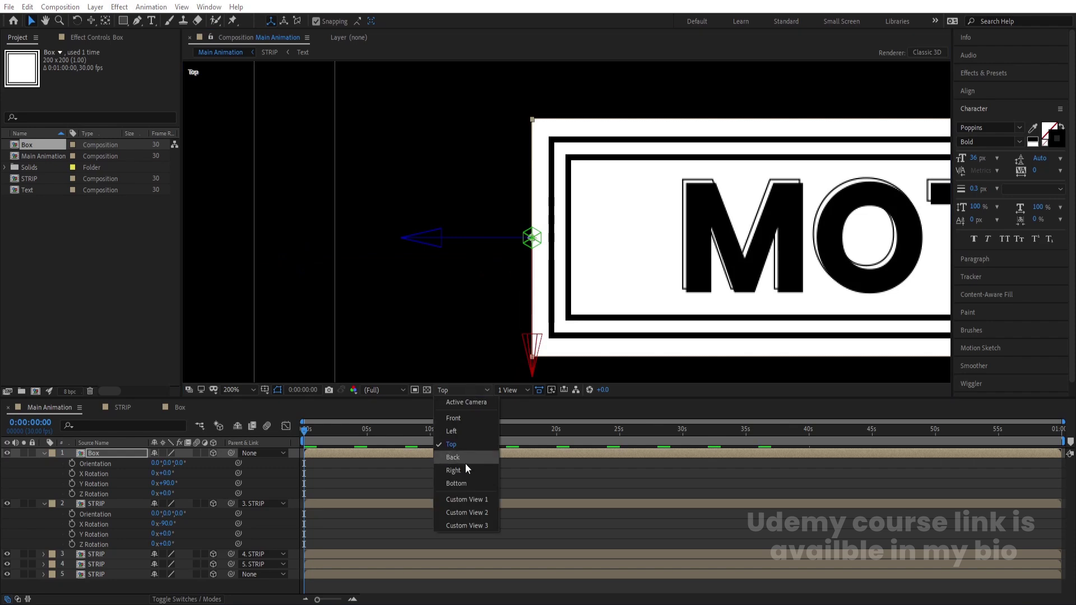
{"action": "left_click", "coordinate": [459, 458]}
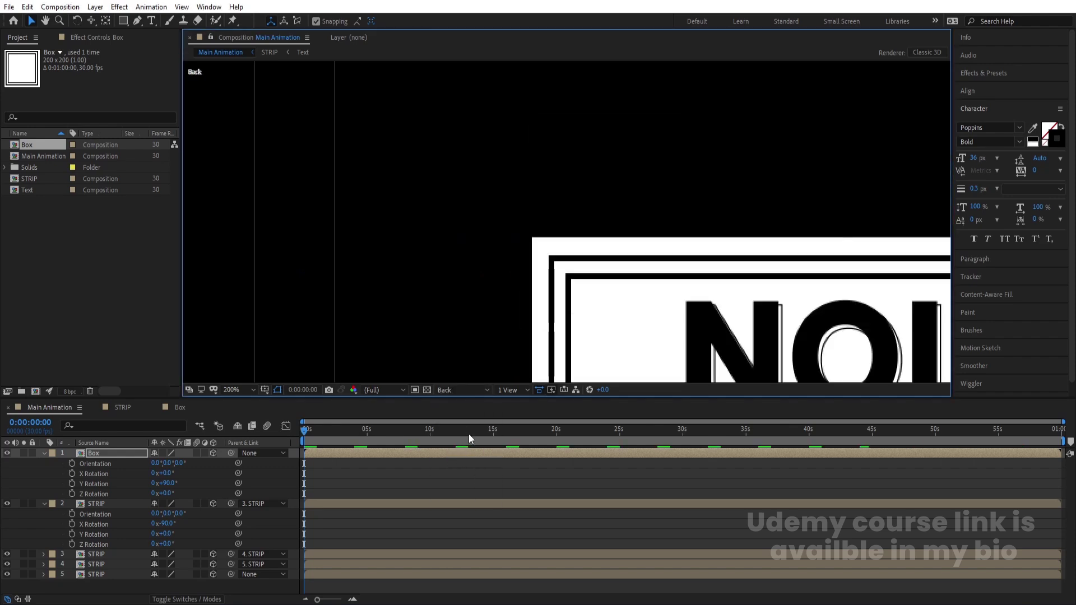
{"action": "left_click", "coordinate": [449, 390]}
{"action": "left_click", "coordinate": [457, 471]}
{"action": "scroll", "coordinate": [532, 279], "scroll_direction": "down", "scroll_amount": 6}
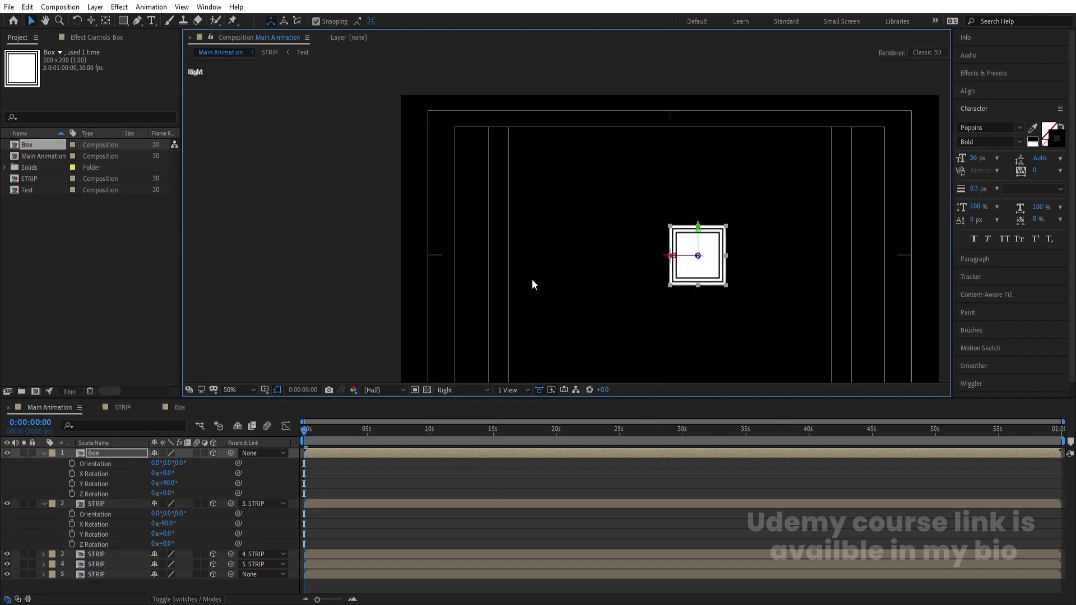
{"action": "scroll", "coordinate": [704, 228], "scroll_direction": "up", "scroll_amount": 6}
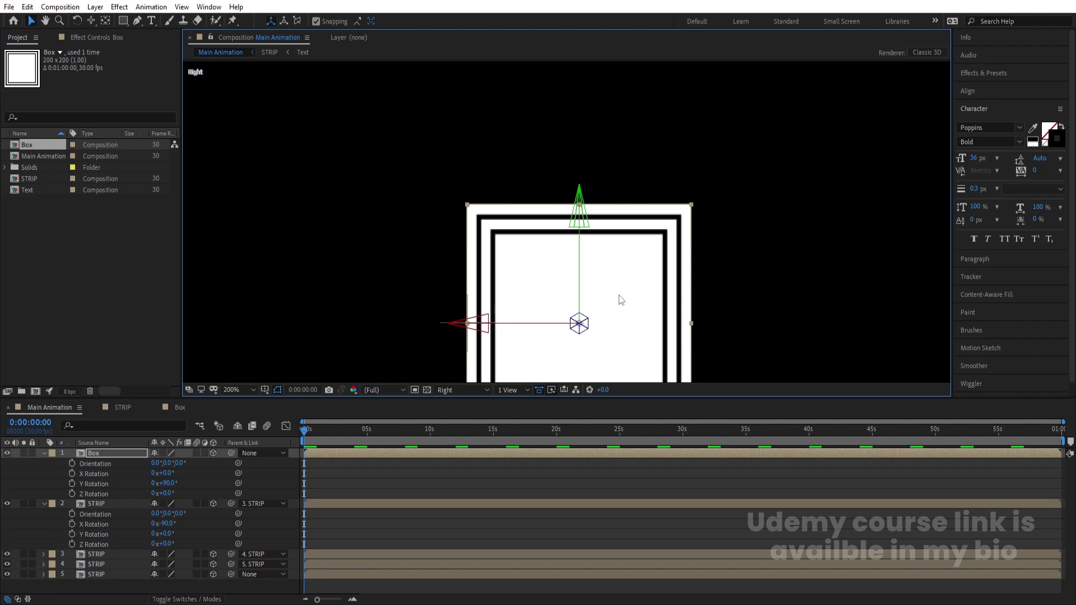
{"action": "left_click", "coordinate": [468, 389]}
{"action": "left_click", "coordinate": [452, 444]}
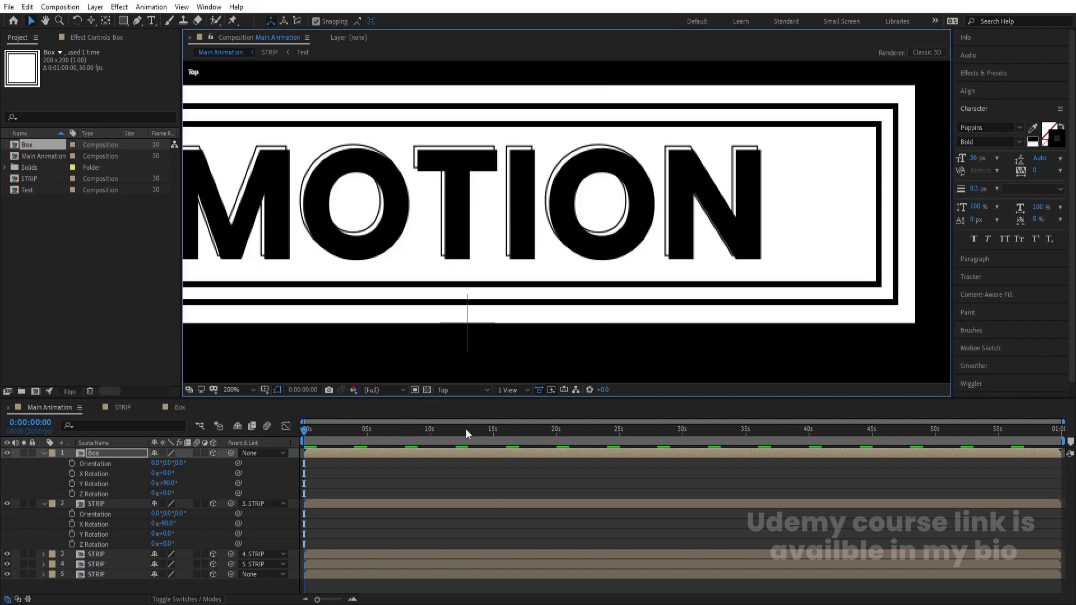
Duplicate the Box layer and move the copy horizontally until it sits flush against the bar's right end.
{"action": "left_click", "coordinate": [103, 462]}
{"action": "key", "text": "ctrl+d"}
{"action": "left_click_drag", "start_coordinate": [409, 222], "coordinate": [633, 220]}
{"action": "scroll", "coordinate": [694, 201], "scroll_direction": "up", "scroll_amount": 4}
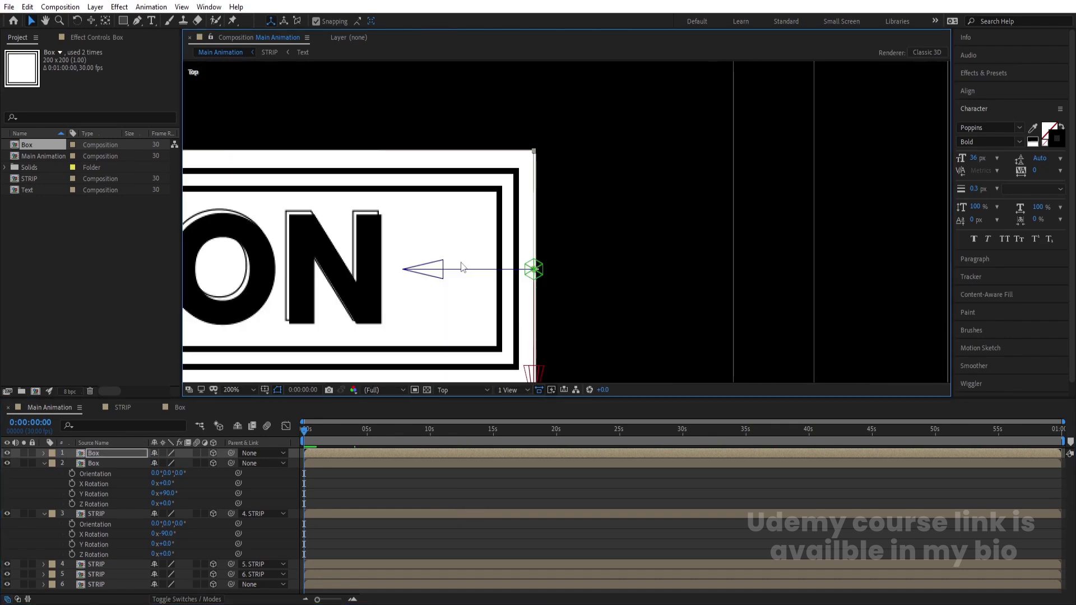
{"action": "left_click_drag", "start_coordinate": [444, 275], "coordinate": [446, 275]}
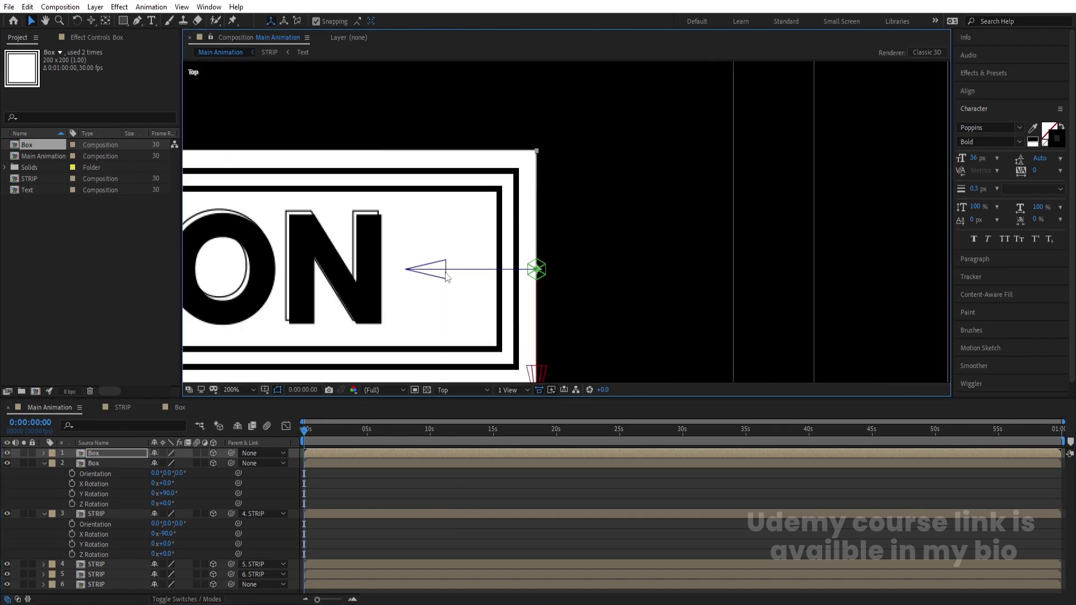
Check the capped bar in Custom View 1 and collapse the properties of all layers.
{"action": "left_click", "coordinate": [448, 390]}
{"action": "left_click", "coordinate": [466, 498]}
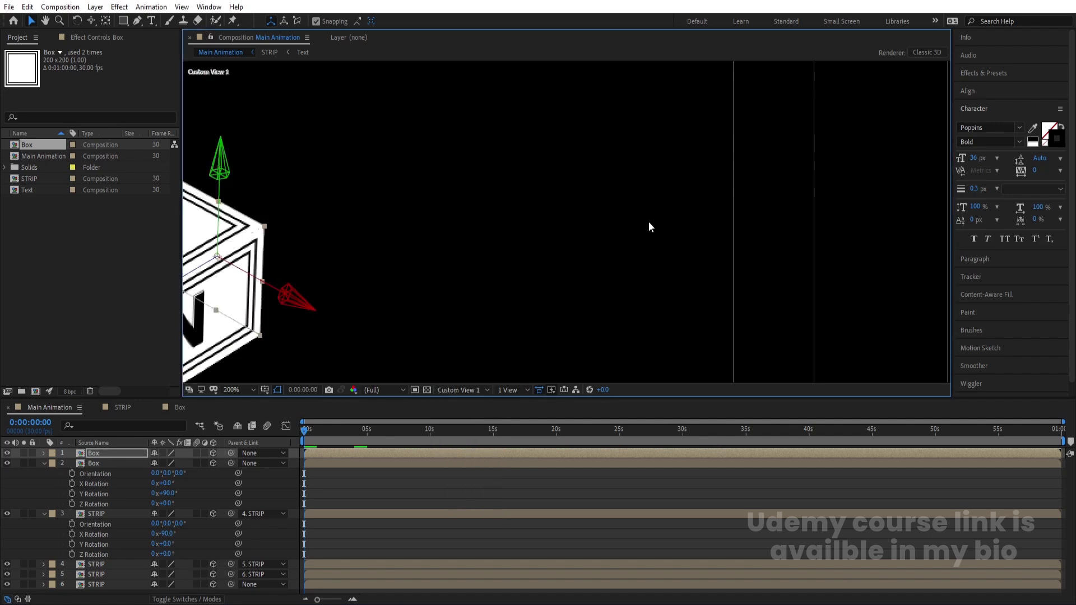
{"action": "scroll", "coordinate": [511, 256], "scroll_direction": "down", "scroll_amount": 4}
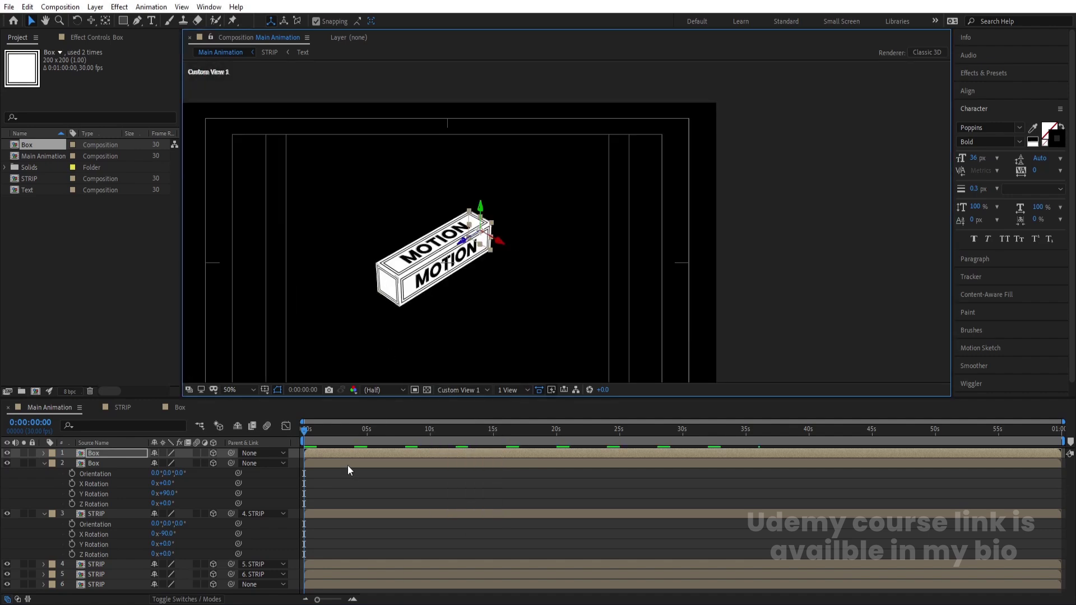
{"action": "left_click", "coordinate": [338, 479]}
{"action": "key", "text": "u"}
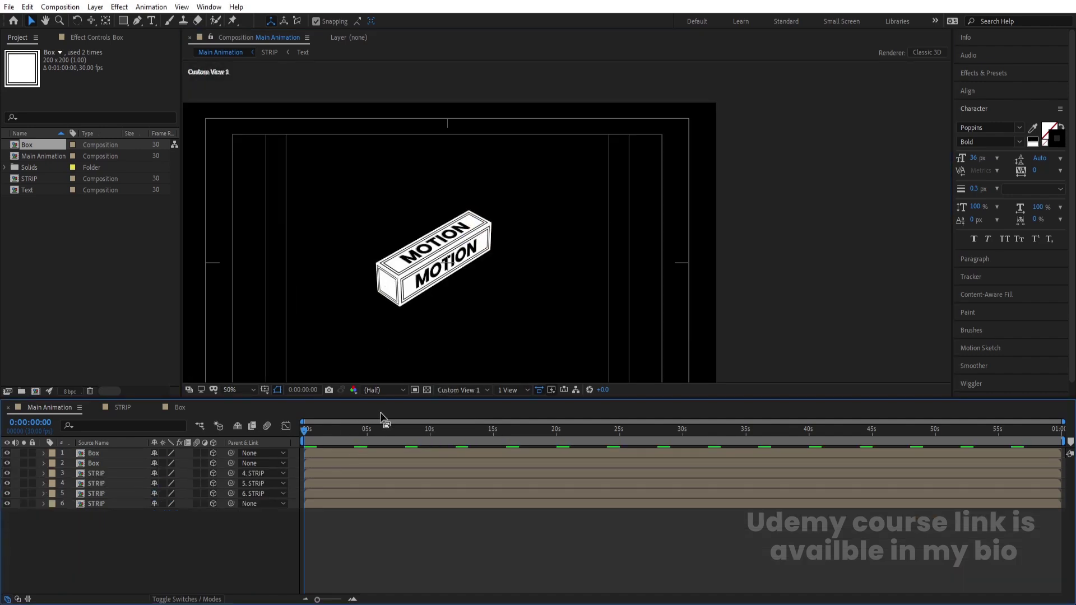
Switch to the Left view and set the parent of all Box and STRIP layers to None.
{"action": "left_click", "coordinate": [439, 391]}
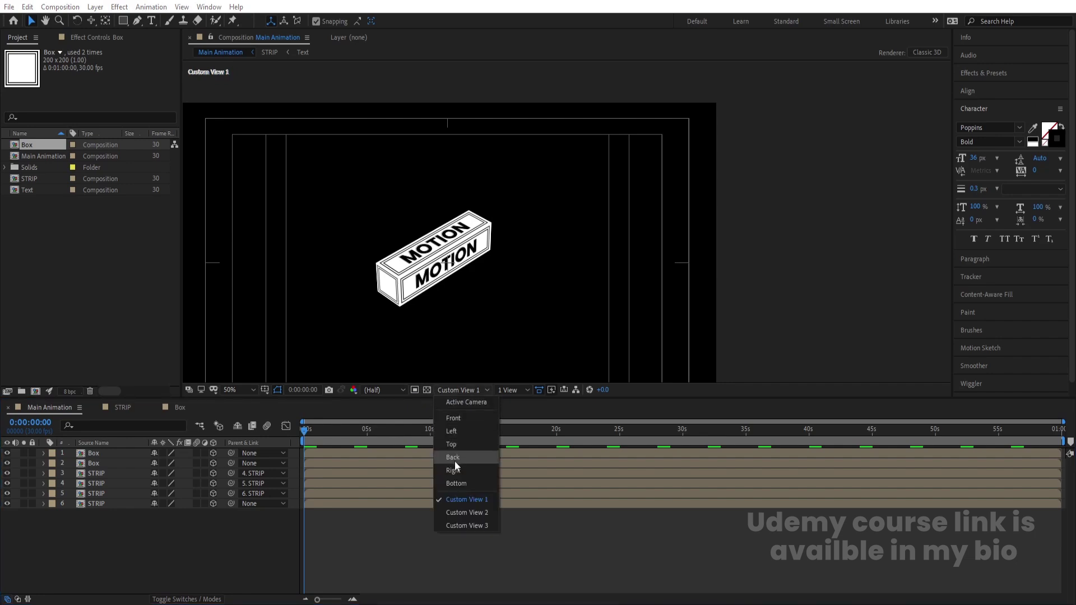
{"action": "left_click", "coordinate": [458, 433]}
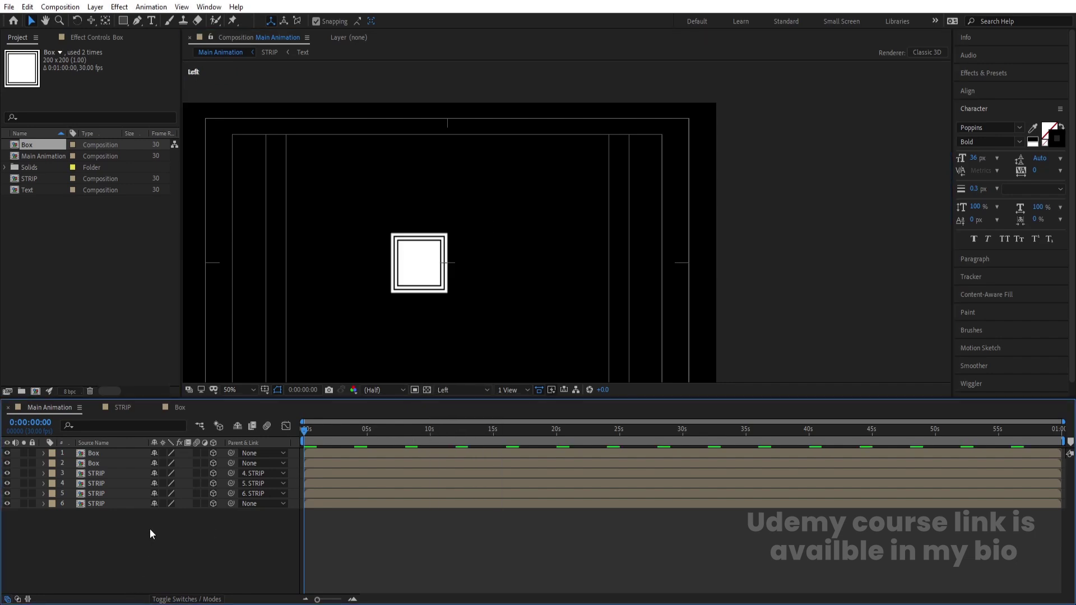
{"action": "key", "text": "ctrl+a"}
{"action": "left_click", "coordinate": [252, 453]}
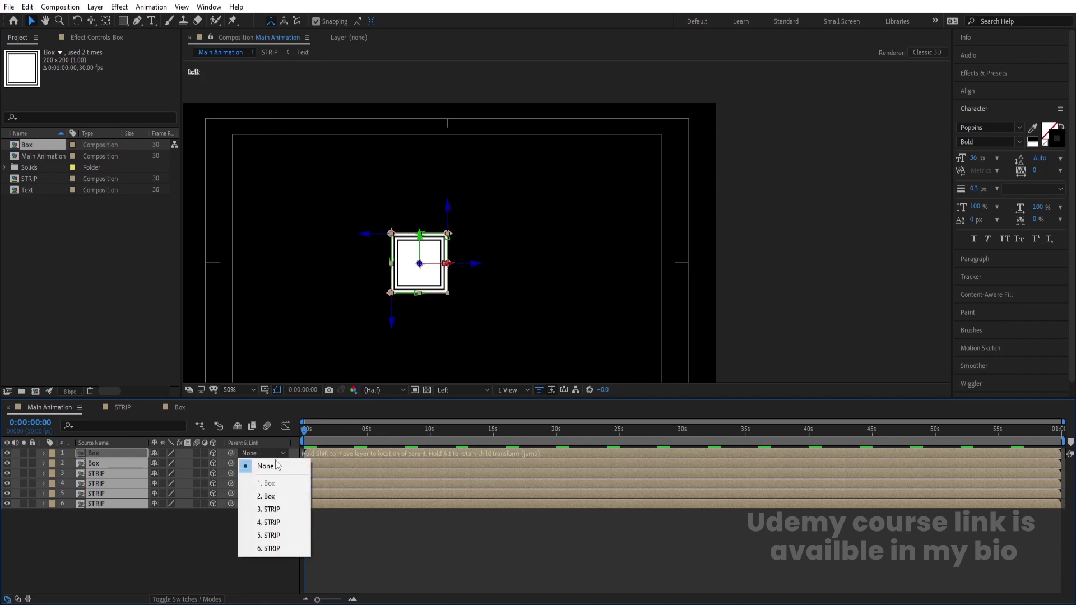
{"action": "left_click", "coordinate": [271, 464]}
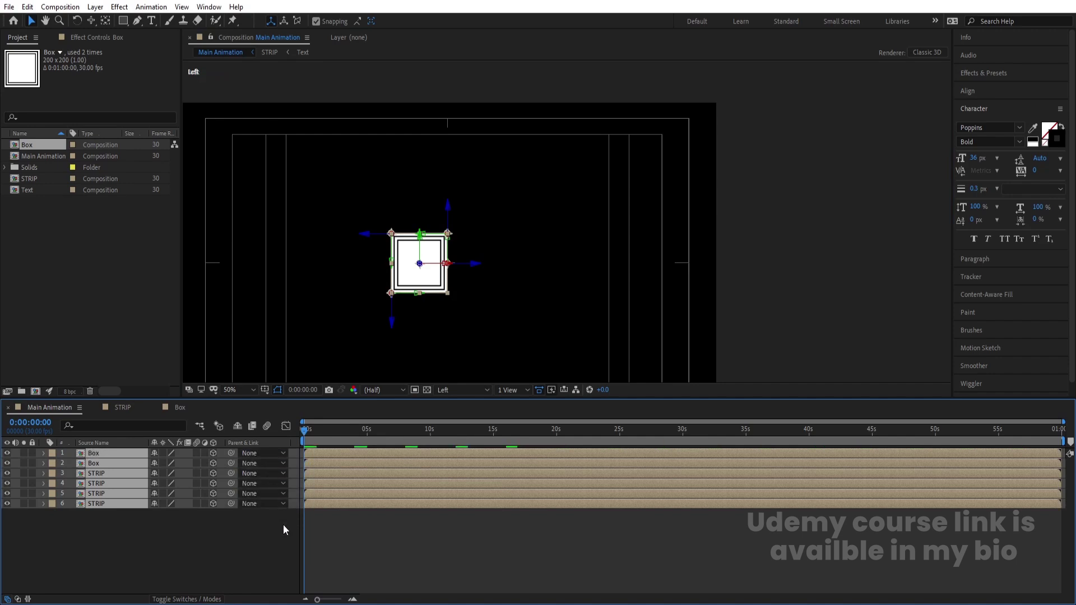
{"action": "left_click", "coordinate": [283, 525]}
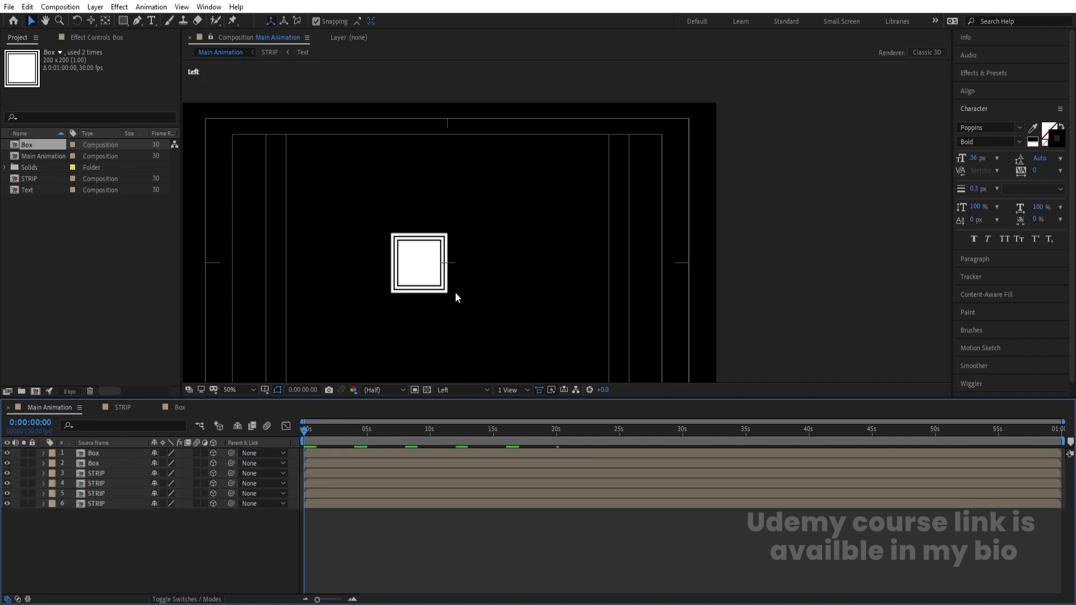
Add a null object, make it 3D and move it horizontally to the middle of the bar's square end.
{"action": "right_click", "coordinate": [198, 543]}
{"action": "mouse_move", "coordinate": [258, 415]}
{"action": "left_click", "coordinate": [398, 477]}
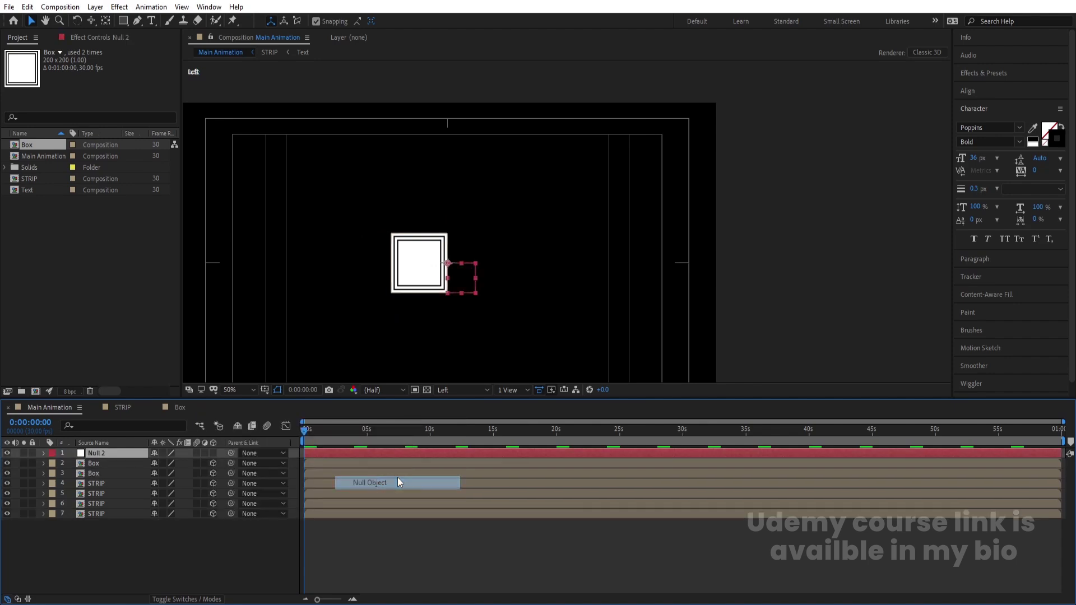
{"action": "left_click", "coordinate": [213, 453]}
{"action": "scroll", "coordinate": [462, 260], "scroll_direction": "up", "scroll_amount": 2}
{"action": "left_click_drag", "start_coordinate": [478, 267], "coordinate": [424, 272]}
Parent both Box layers and all four STRIP layers to the null.
{"action": "left_click", "coordinate": [114, 468]}
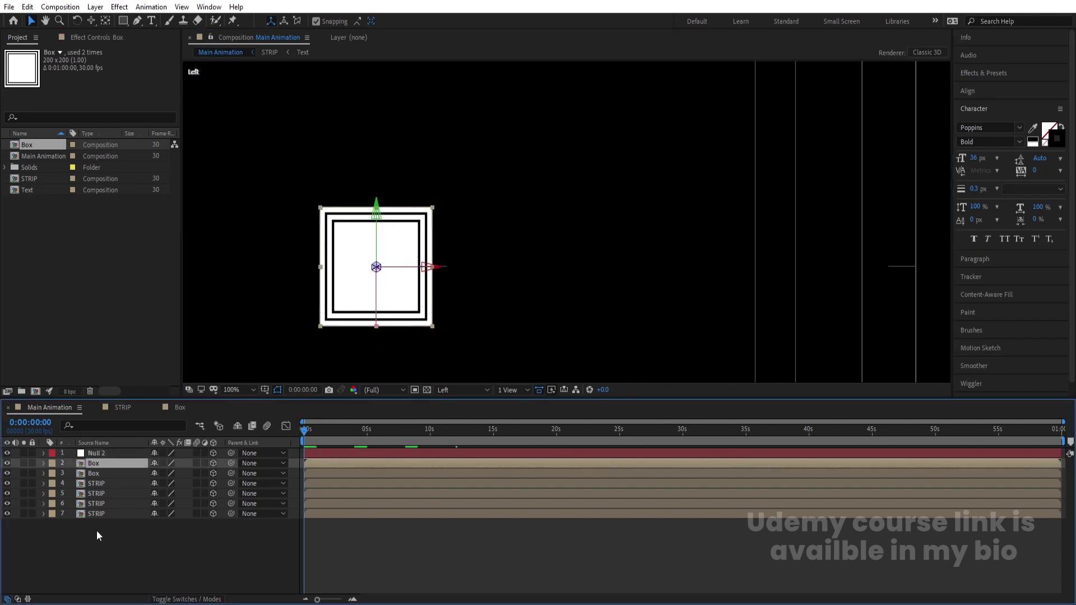
{"action": "left_click", "coordinate": [93, 513], "text": "shift"}
{"action": "left_click_drag", "start_coordinate": [231, 463], "coordinate": [119, 453]}
Move the null with the bar in depth to the composition's centre and show it fitted in the Active Camera view.
{"action": "left_click_drag", "start_coordinate": [438, 270], "coordinate": [484, 271]}
{"action": "left_click", "coordinate": [239, 390]}
{"action": "left_click", "coordinate": [246, 176]}
{"action": "left_click", "coordinate": [446, 385]}
{"action": "left_click", "coordinate": [460, 425]}
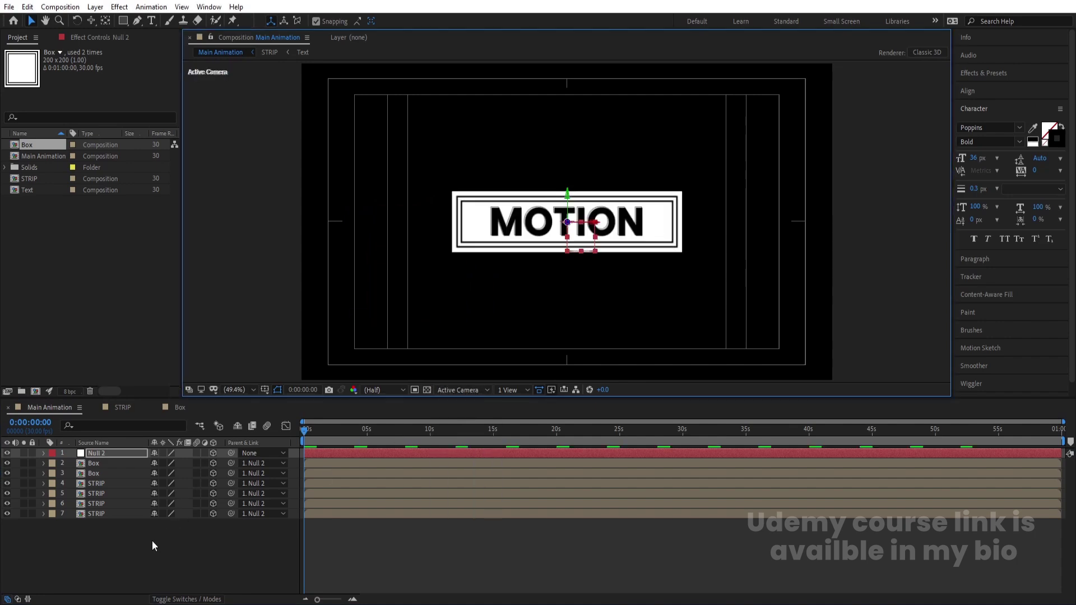
Reveal the null layer's rotation properties.
{"action": "left_click", "coordinate": [102, 453]}
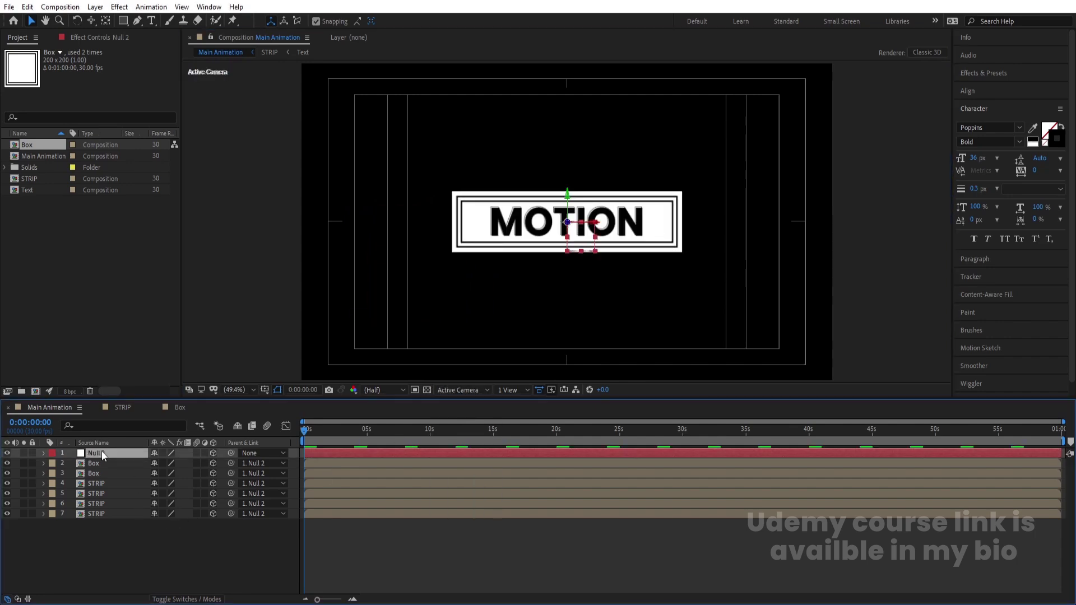
{"action": "key", "text": "r"}
Try rotating the null about its Y and X axes, undoing each test rotation.
{"action": "left_click_drag", "start_coordinate": [166, 486], "coordinate": [272, 473]}
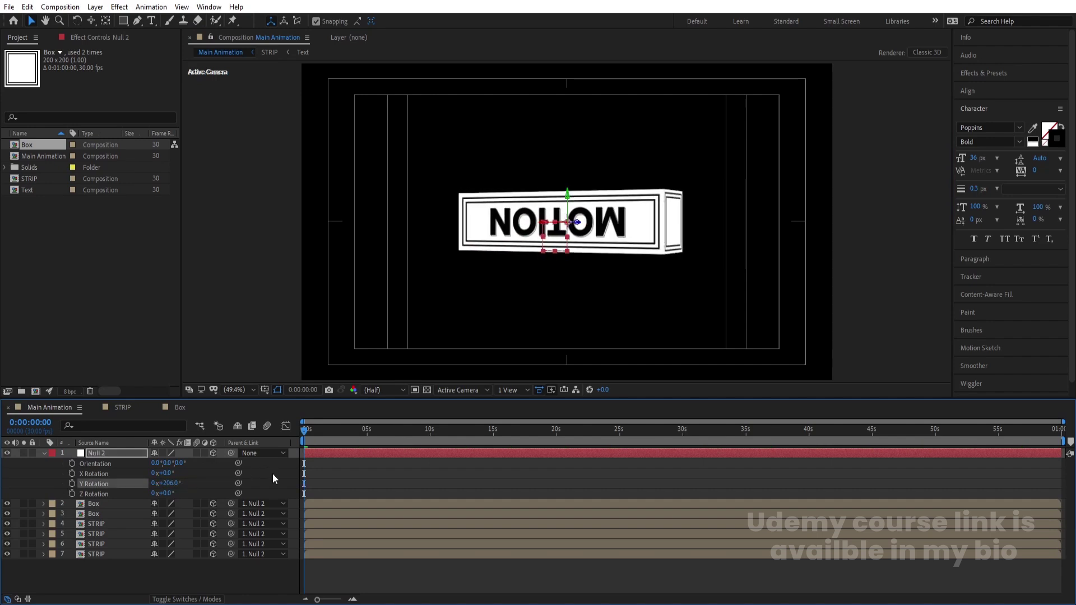
{"action": "key", "text": "ctrl+z"}
{"action": "left_click_drag", "start_coordinate": [171, 475], "coordinate": [285, 448]}
{"action": "key", "text": "ctrl+z"}
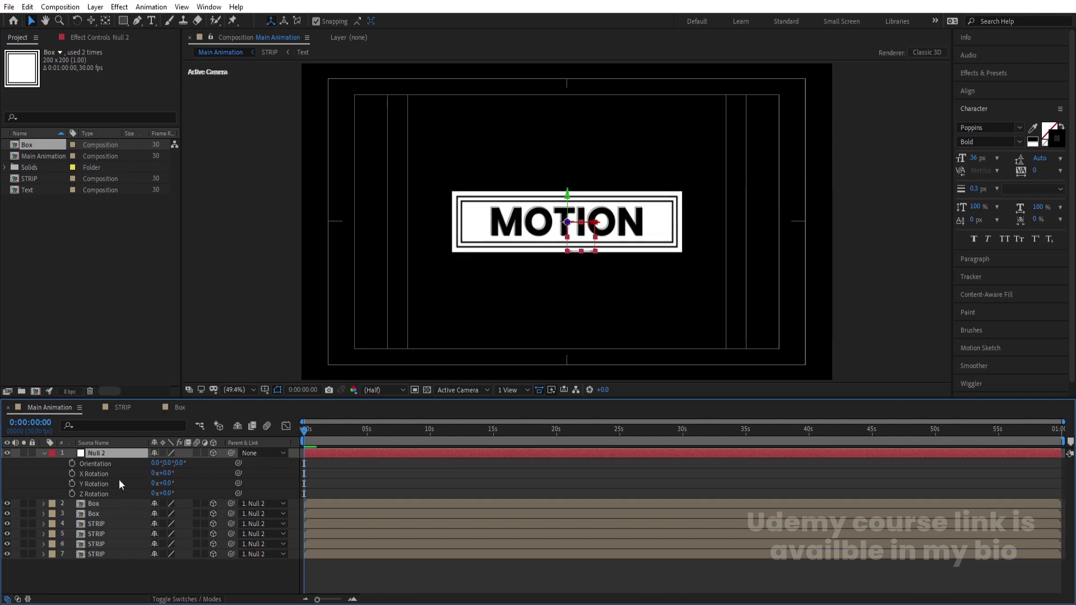
Keyframe the null's X Rotation from 0° at the start to one full revolution at 8 seconds.
{"action": "left_click", "coordinate": [74, 472]}
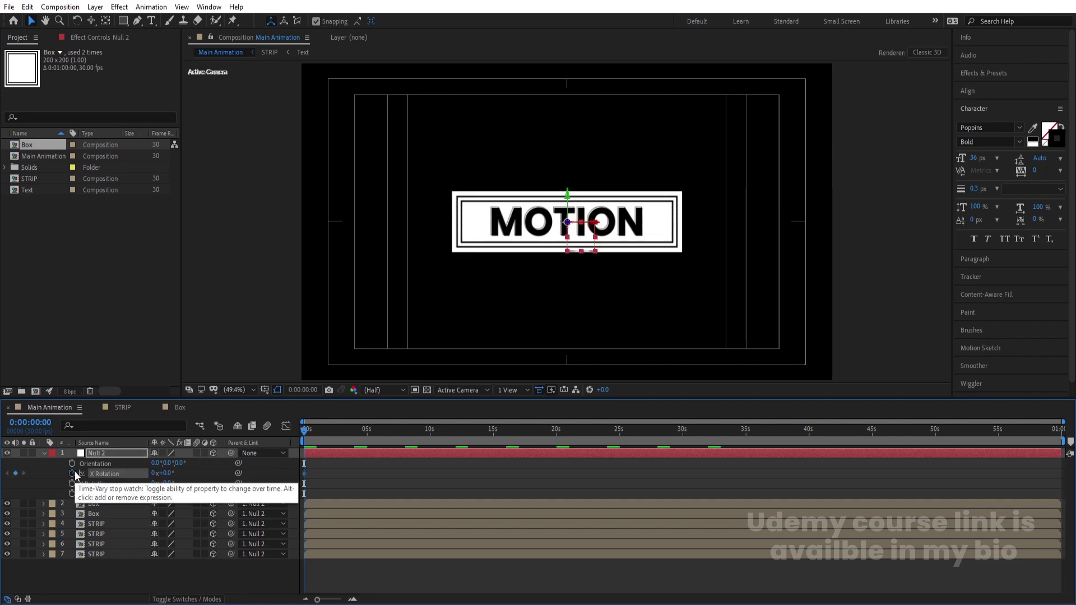
{"action": "key", "text": "equal"}
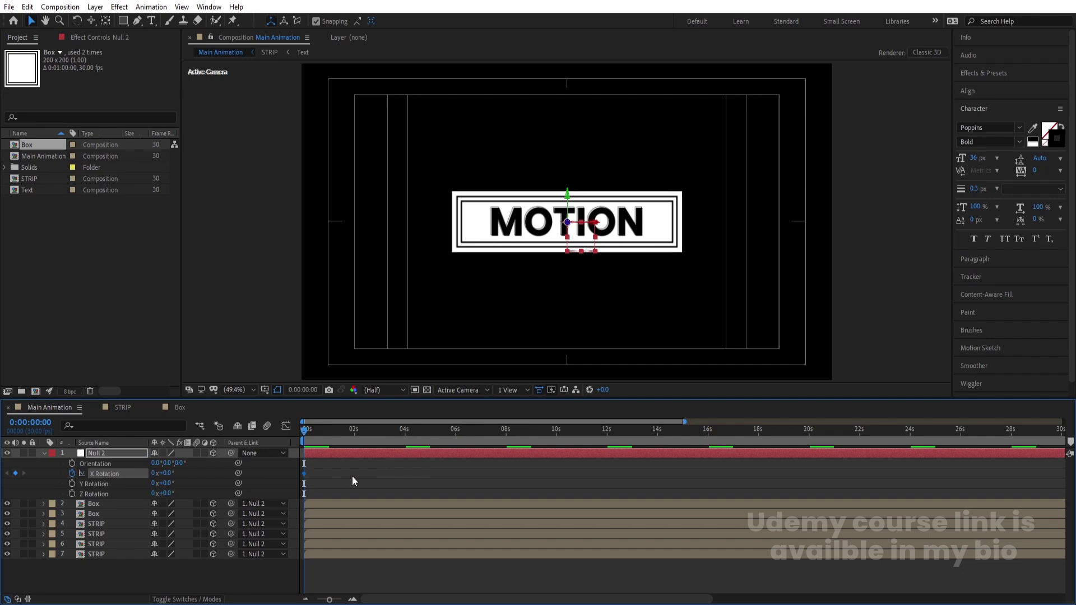
{"action": "left_click", "coordinate": [406, 430]}
{"action": "key", "text": "equal"}
{"action": "key", "text": "Page_Up"}
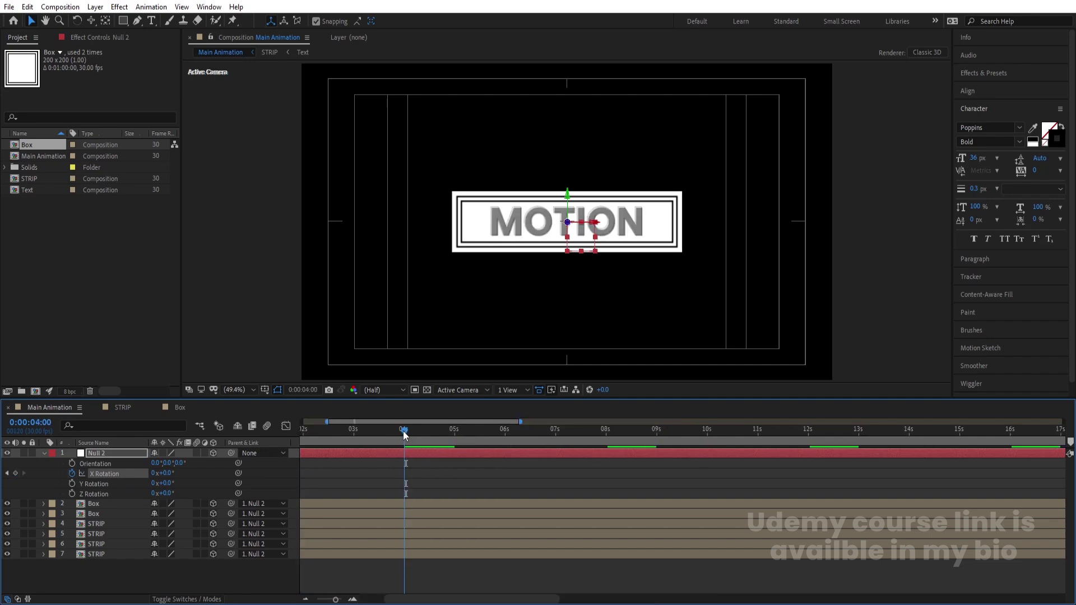
{"action": "left_click", "coordinate": [606, 432]}
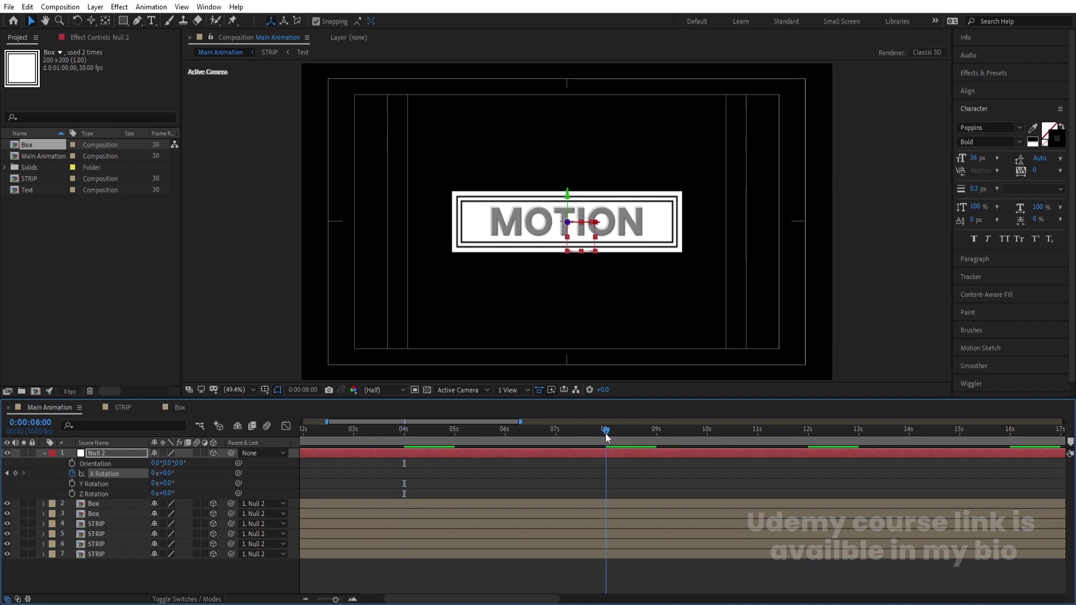
{"action": "left_click", "coordinate": [153, 474]}
{"action": "type", "text": "1"}
{"action": "key", "text": "Return"}
Preview the bar's rotation from the start of the composition.
{"action": "left_click_drag", "start_coordinate": [311, 433], "coordinate": [266, 418]}
{"action": "key", "text": "space"}
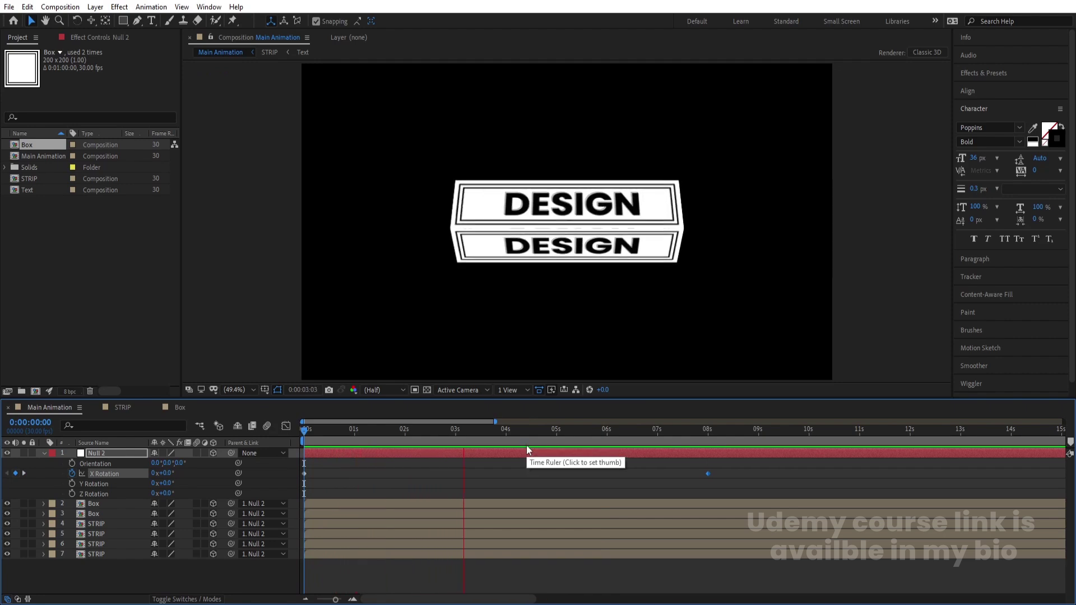
{"action": "key", "text": "space"}
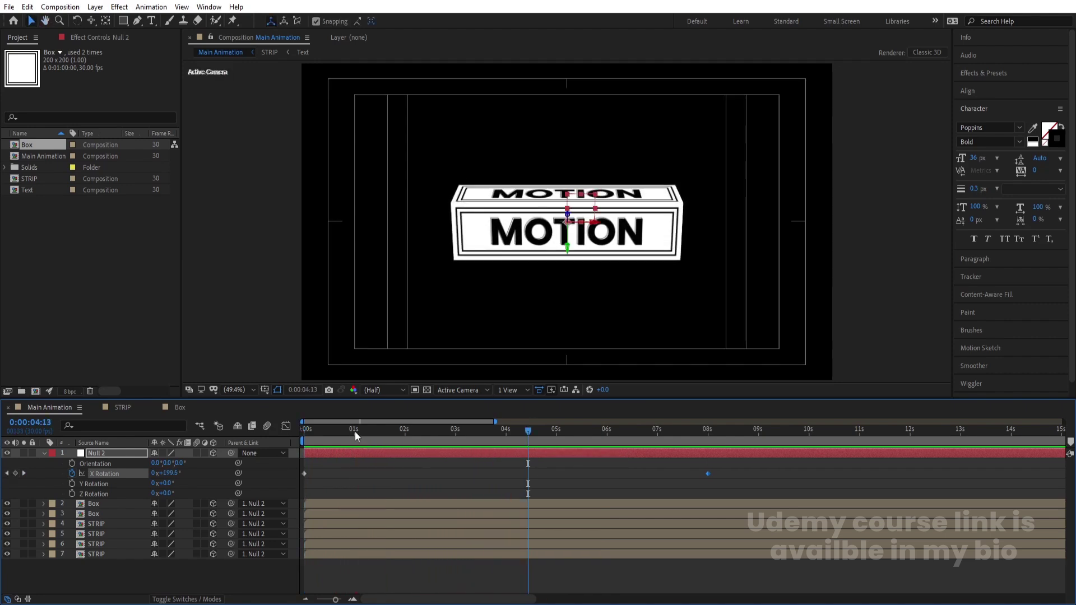
Trim the start of three STRIP layers in a stagger: layer 6 at 10 frames, layer 5 at 20 frames, layer 4 at 1 second.
{"action": "key", "text": "equal"}
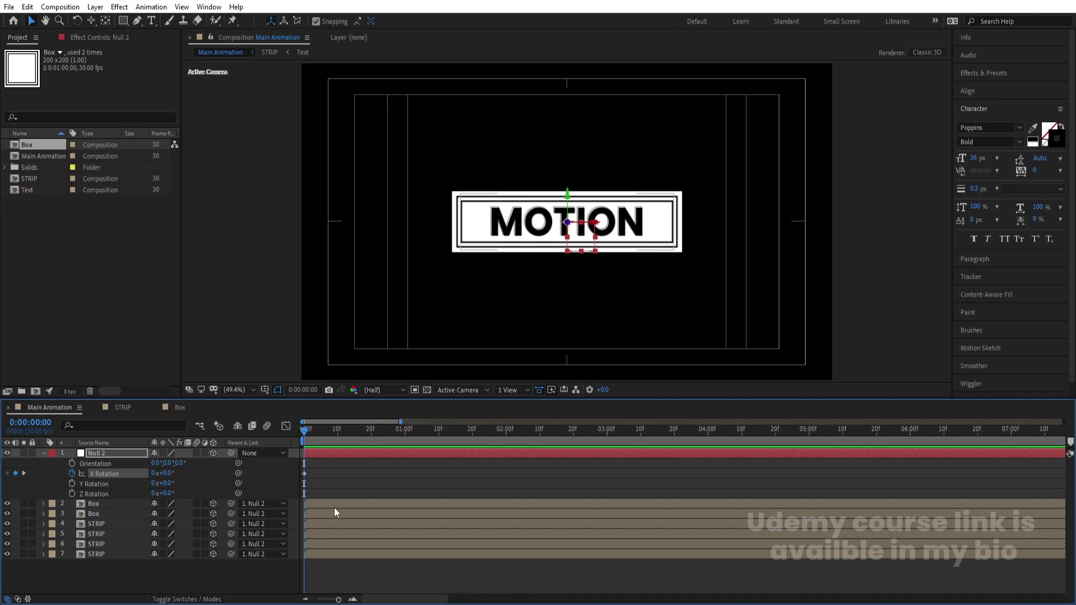
{"action": "left_click", "coordinate": [337, 432]}
{"action": "key", "text": "minus"}
{"action": "left_click", "coordinate": [348, 546]}
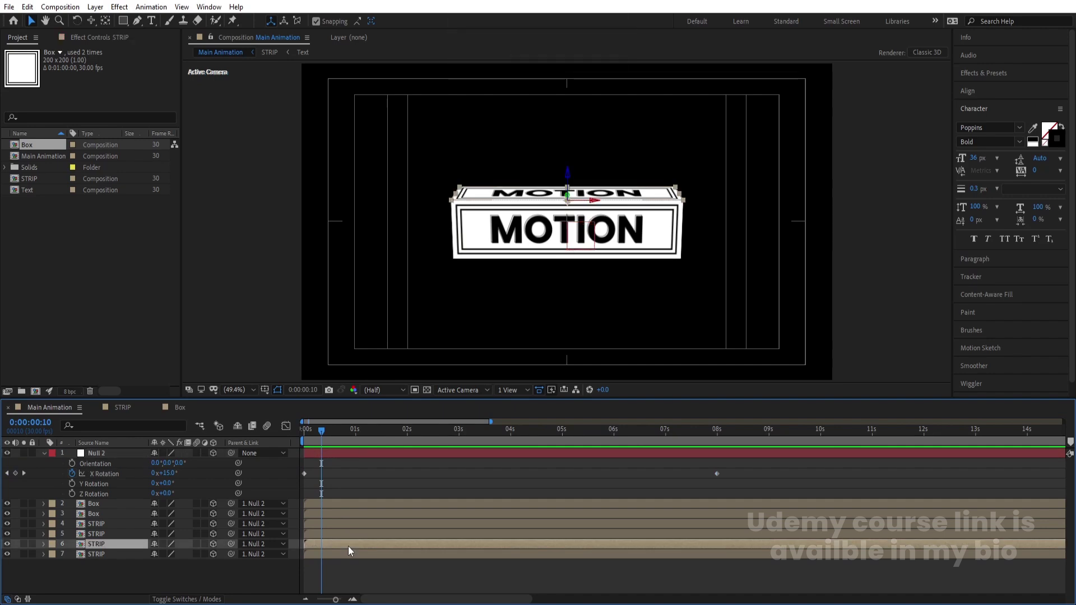
{"action": "key", "text": "equal"}
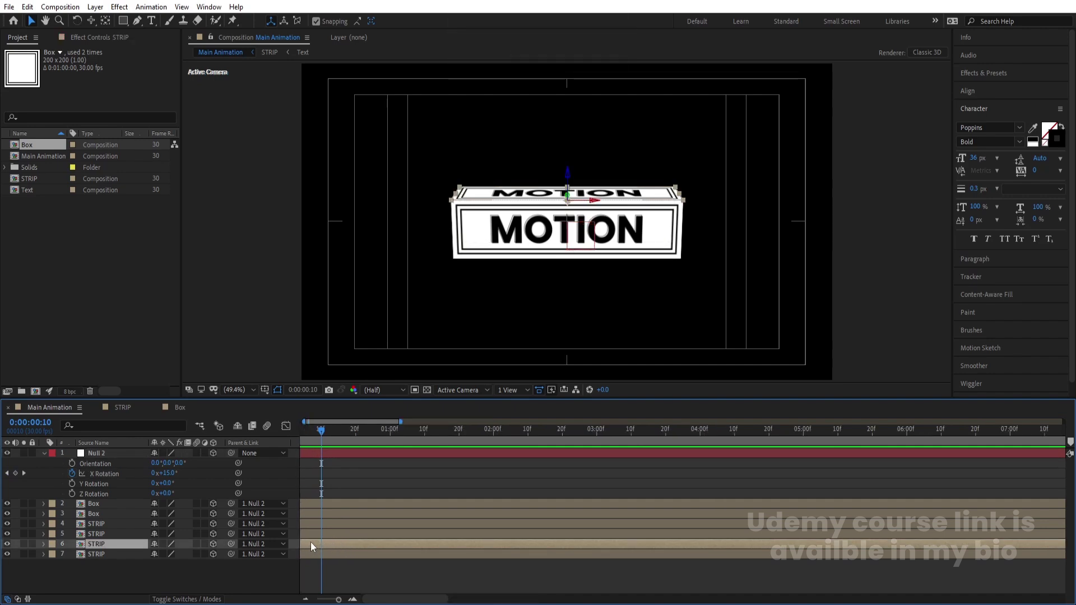
{"action": "key", "text": "alt+bracketleft"}
{"action": "left_click", "coordinate": [356, 432]}
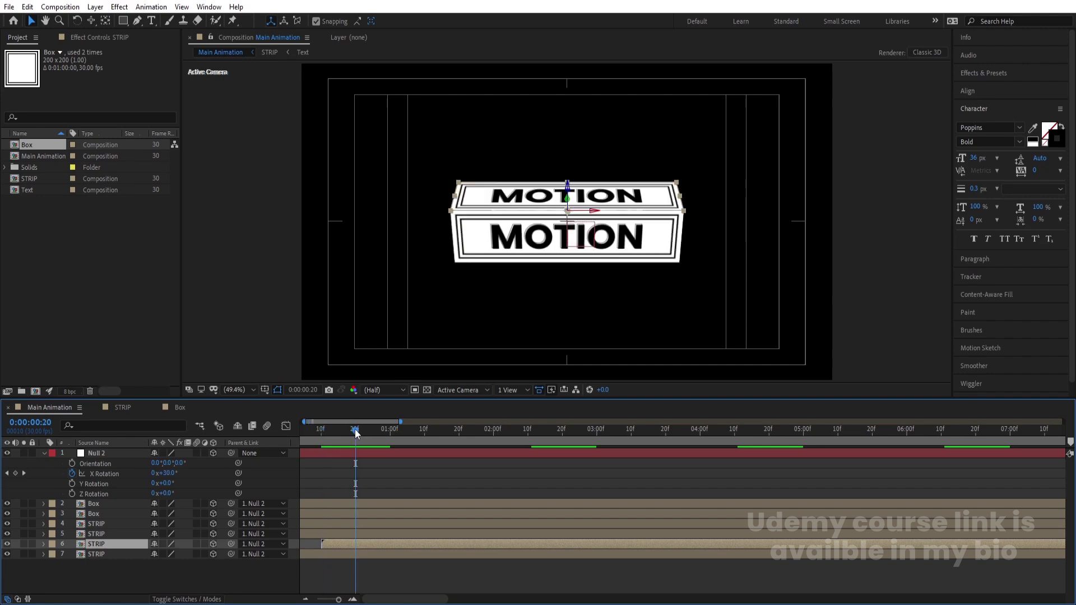
{"action": "left_click", "coordinate": [357, 535]}
{"action": "key", "text": "alt+bracketleft"}
{"action": "left_click", "coordinate": [391, 429]}
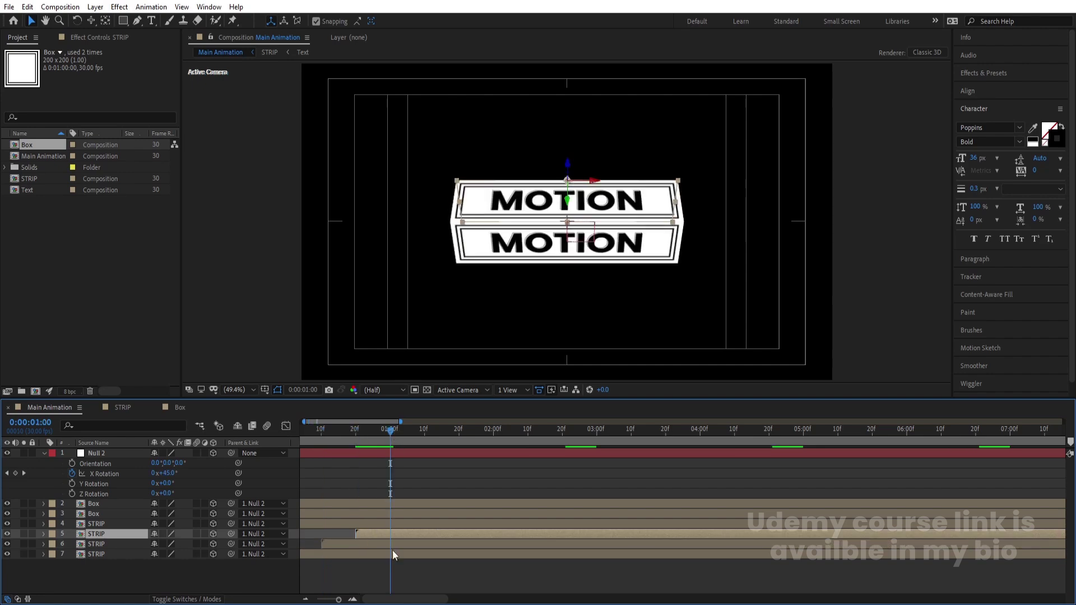
{"action": "left_click", "coordinate": [387, 523]}
{"action": "key", "text": "alt+bracketleft"}
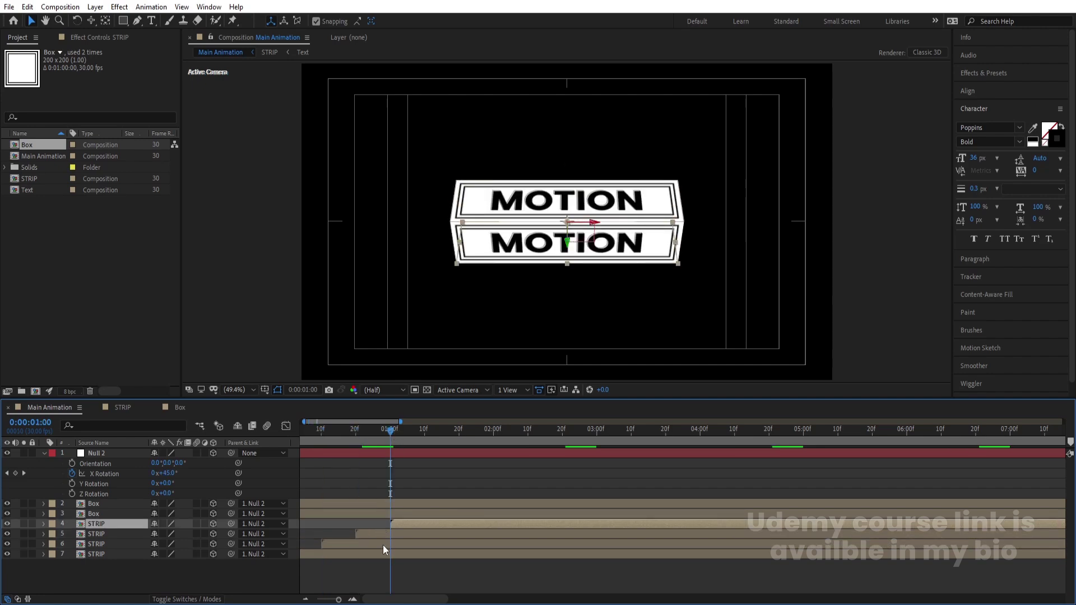
Shift all four STRIP layers together so the layer 4 strip starts at frame 0, and preview the animation from the start.
{"action": "left_click", "coordinate": [381, 552], "text": "shift"}
{"action": "left_click_drag", "start_coordinate": [404, 599], "coordinate": [402, 600]}
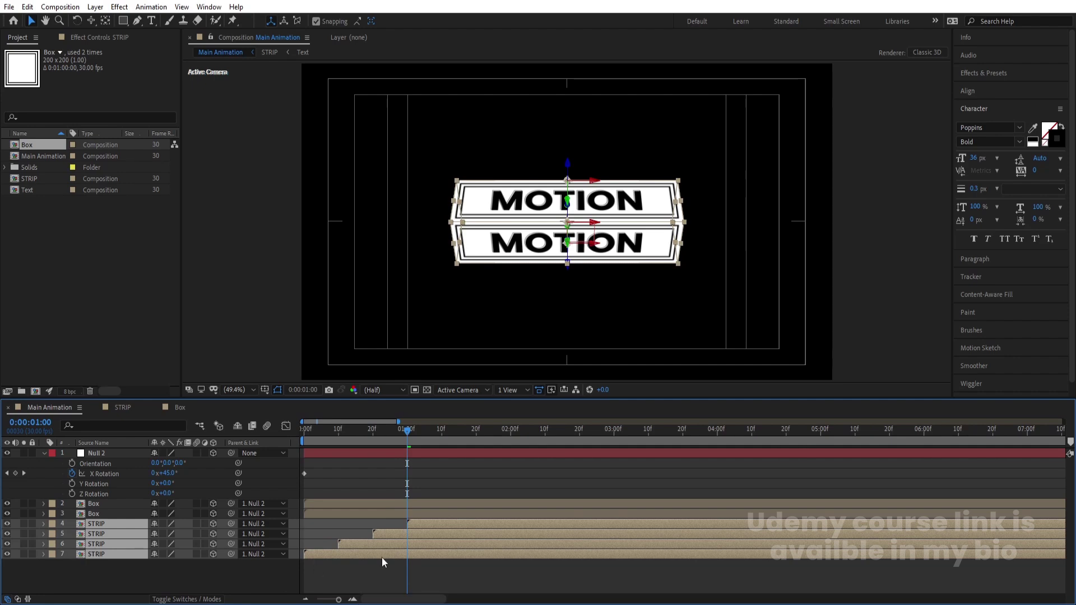
{"action": "left_click_drag", "start_coordinate": [418, 528], "coordinate": [317, 526]}
{"action": "key", "text": "Home"}
{"action": "key", "text": "space"}
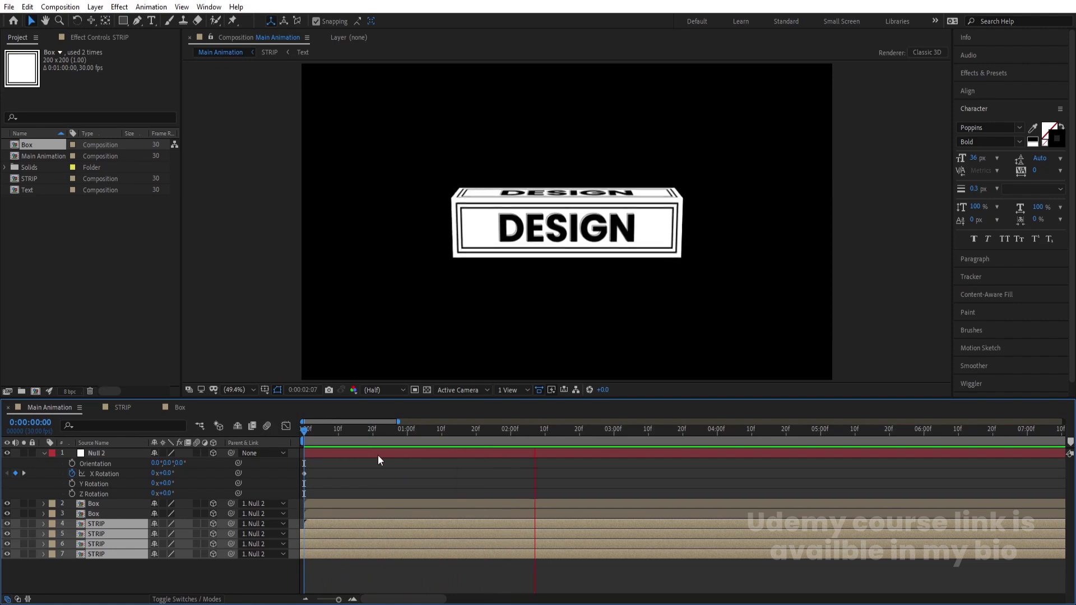
{"action": "key", "text": "space"}
Pre-compose the null, both Box layers and all four STRIP layers into a composition named MAIN BOX.
{"action": "left_click", "coordinate": [351, 473]}
{"action": "key", "text": "minus"}
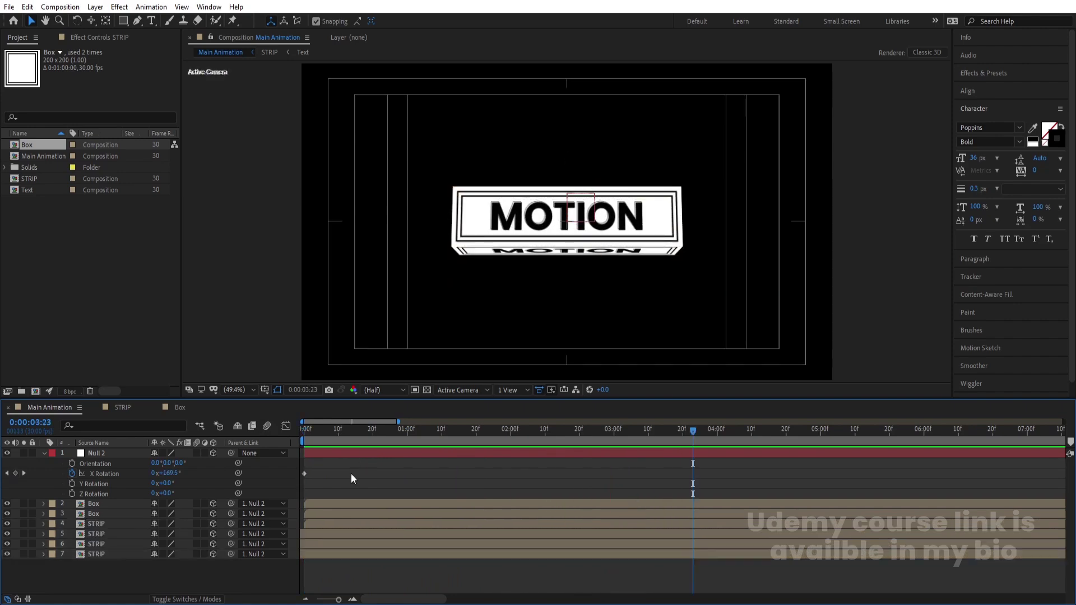
{"action": "key", "text": "minus"}
{"action": "key", "text": "minus"}
{"action": "key", "text": "u"}
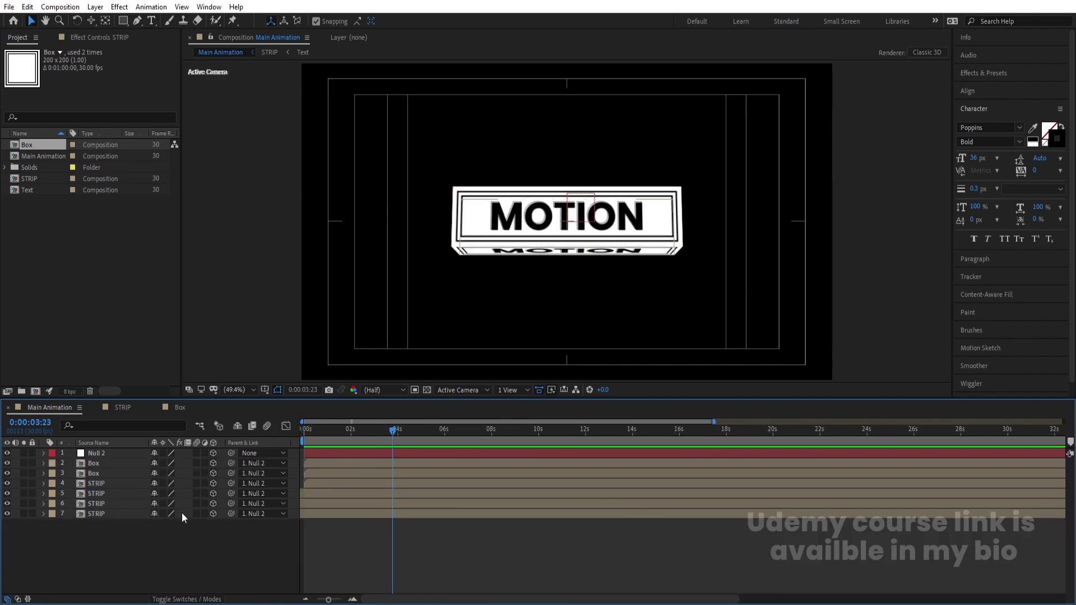
{"action": "left_click_drag", "start_coordinate": [130, 536], "coordinate": [97, 458]}
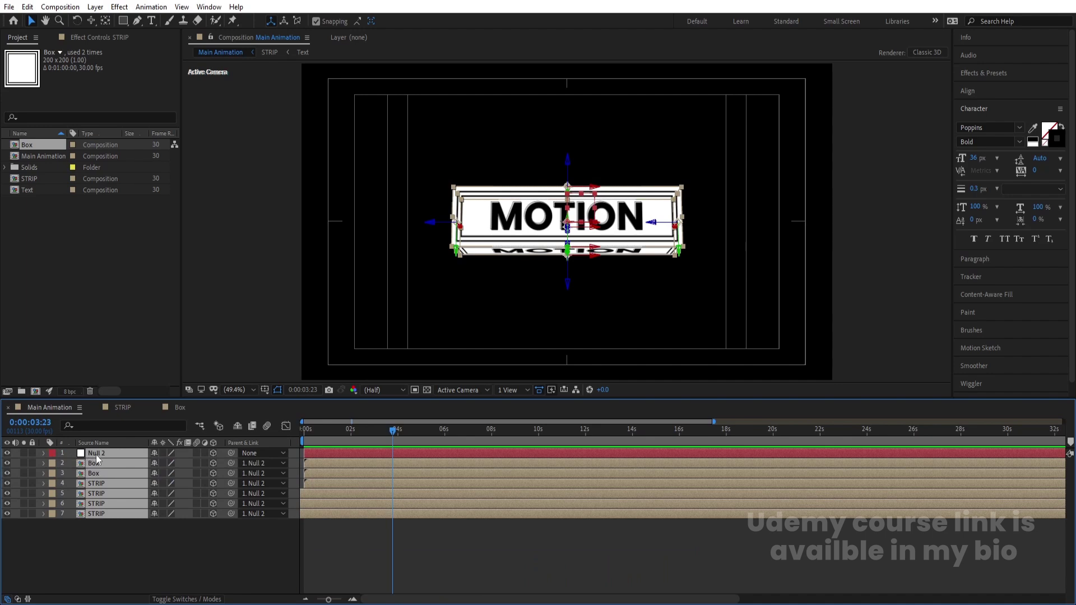
{"action": "key", "text": "Home"}
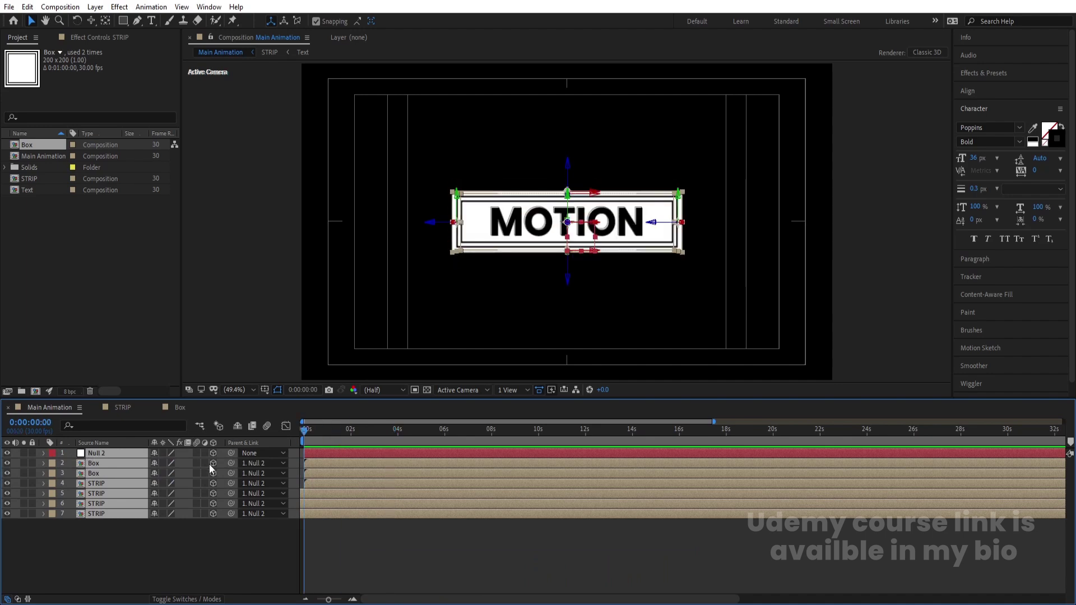
{"action": "key", "text": "ctrl+shift+c"}
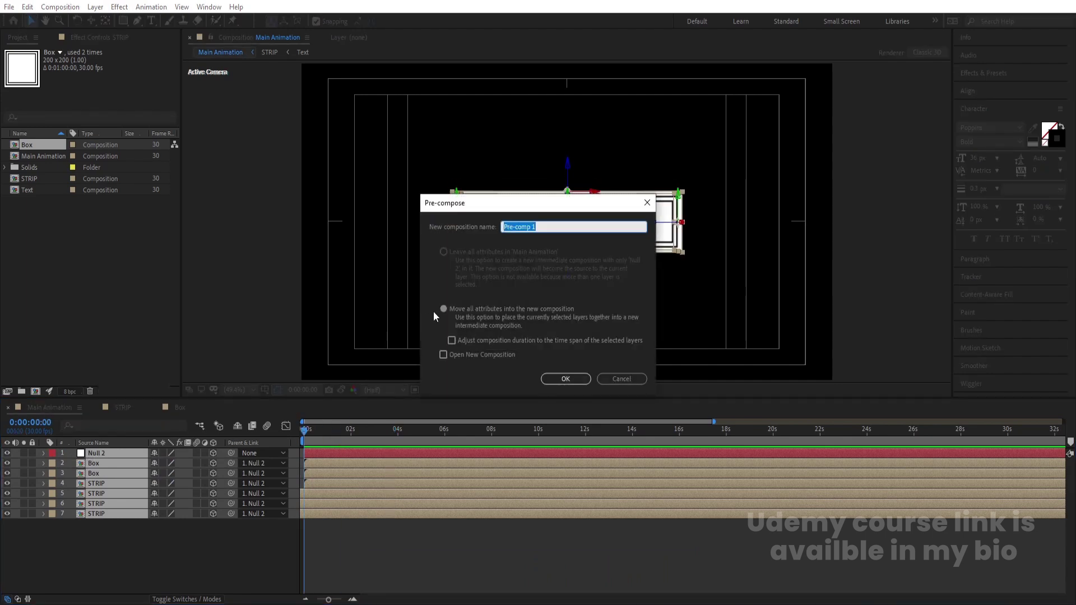
{"action": "type", "text": "MAIN BOX"}
{"action": "key", "text": "Return"}
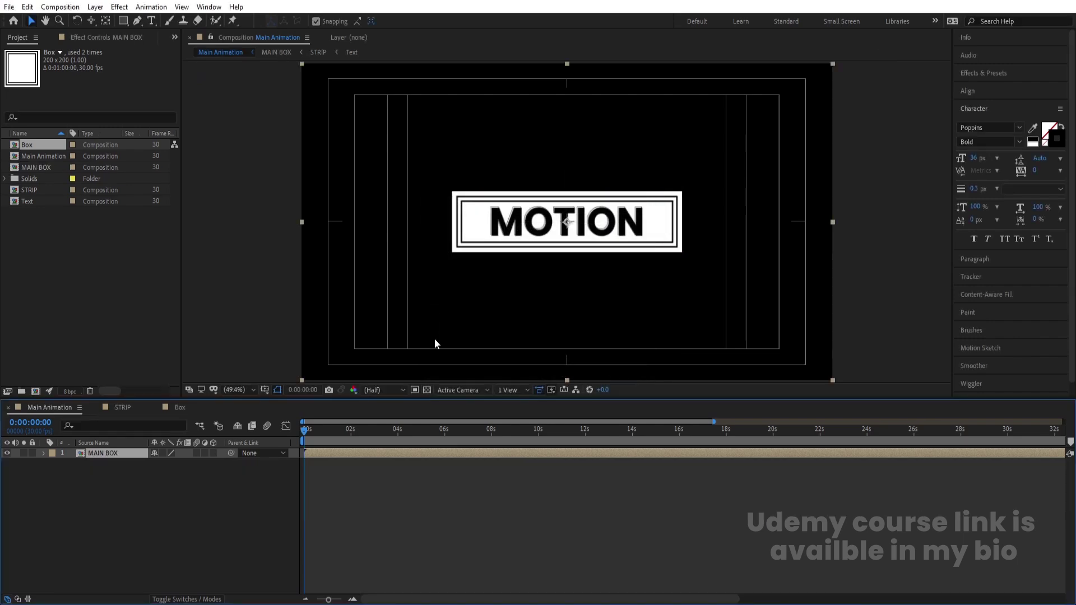
Enable Collapse Transformations and 3D for the MAIN BOX layer and set its Z Rotation to -90°.
{"action": "left_click", "coordinate": [163, 454]}
{"action": "left_click", "coordinate": [212, 453]}
{"action": "key", "text": "r"}
{"action": "left_click_drag", "start_coordinate": [169, 485], "coordinate": [134, 491]}
{"action": "key", "text": "ctrl+z"}
{"action": "key", "text": "ctrl+z"}
{"action": "left_click", "coordinate": [163, 494]}
{"action": "type", "text": "-90"}
{"action": "key", "text": "Return"}
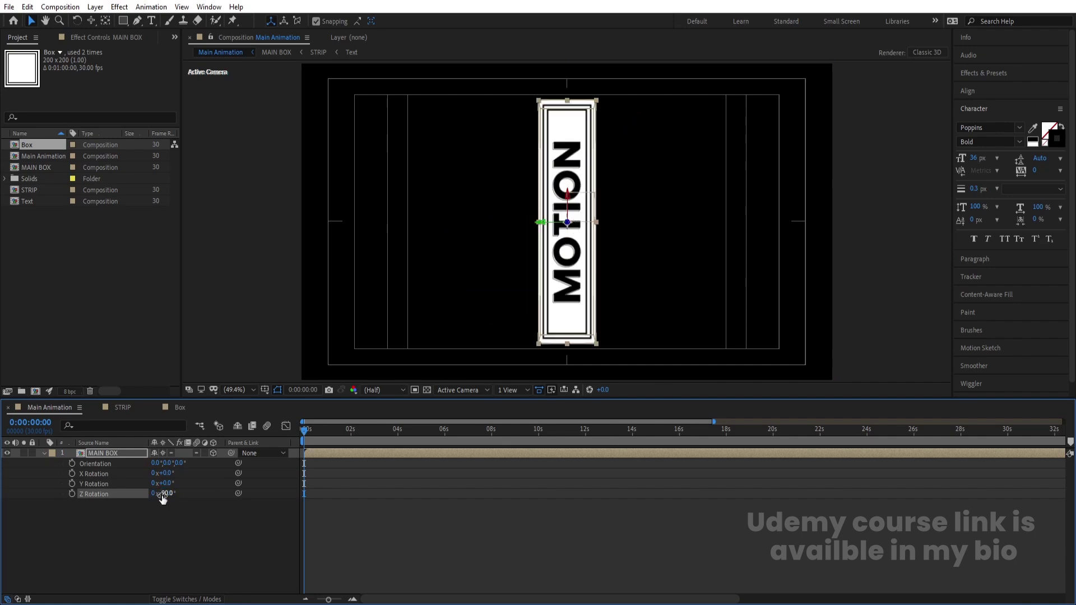
Scale MAIN BOX down to 52% and, in Top view, move it toward the camera along its depth axis.
{"action": "key", "text": "s"}
{"action": "left_click_drag", "start_coordinate": [166, 463], "coordinate": [129, 453]}
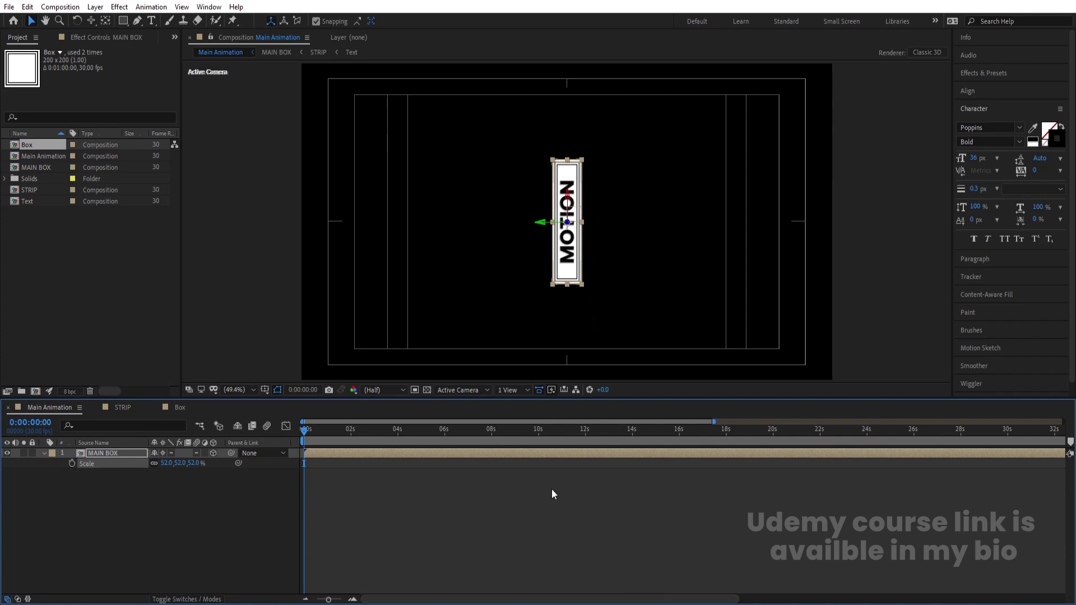
{"action": "left_click", "coordinate": [463, 391]}
{"action": "left_click", "coordinate": [465, 442]}
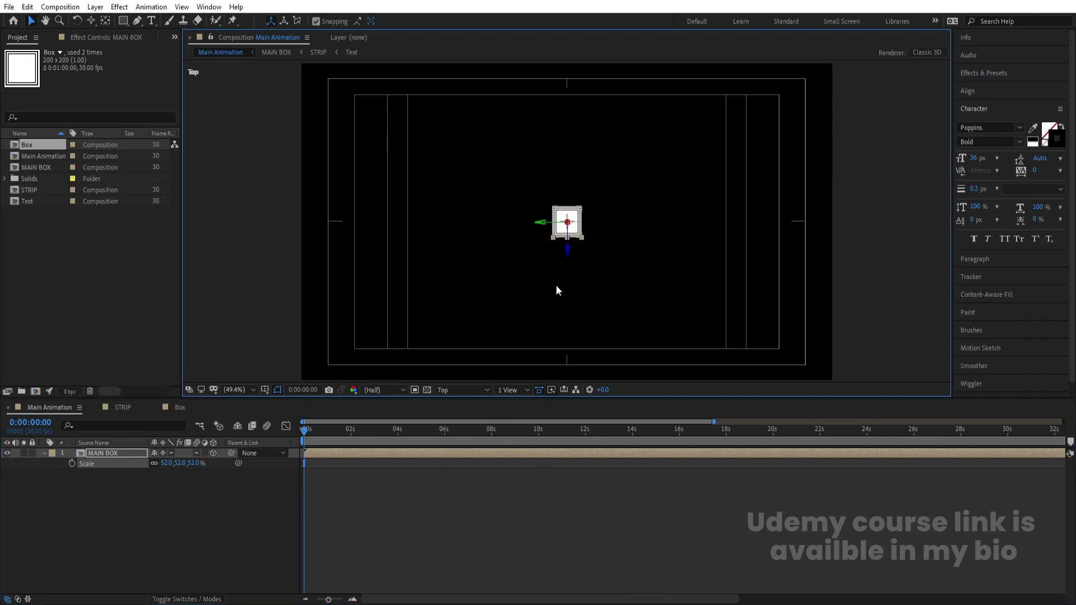
{"action": "left_click_drag", "start_coordinate": [568, 250], "coordinate": [572, 318]}
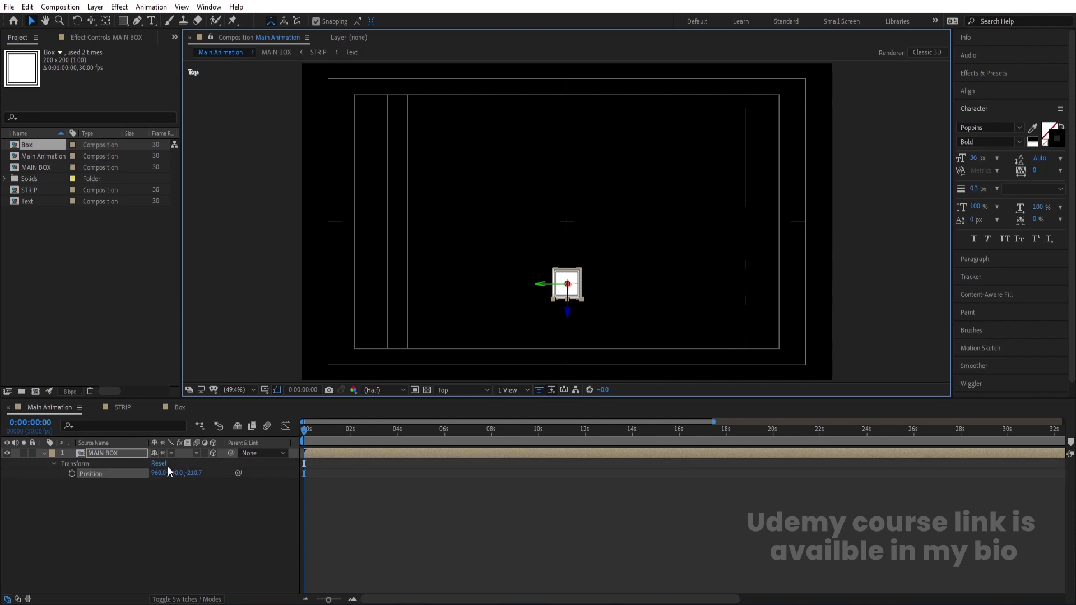
Set MAIN BOX's scale to 45% and move it back along the depth axis, well behind the composition centre.
{"action": "left_click", "coordinate": [166, 463]}
{"action": "type", "text": "5"}
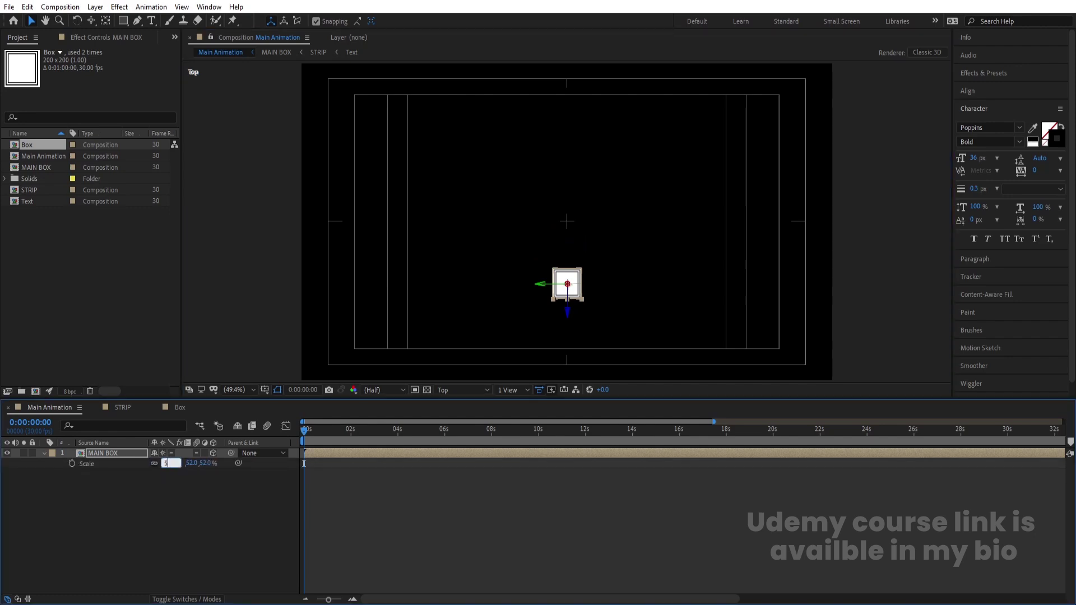
{"action": "key", "text": "Return"}
{"action": "left_click", "coordinate": [164, 465]}
{"action": "type", "text": "45"}
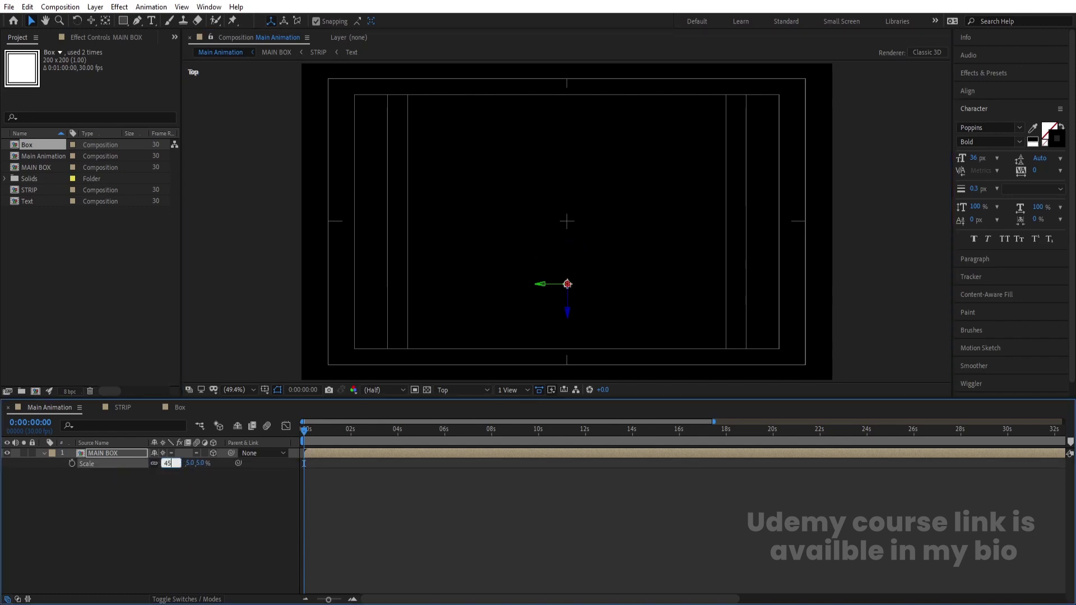
{"action": "key", "text": "Return"}
{"action": "left_click_drag", "start_coordinate": [569, 313], "coordinate": [575, 177]}
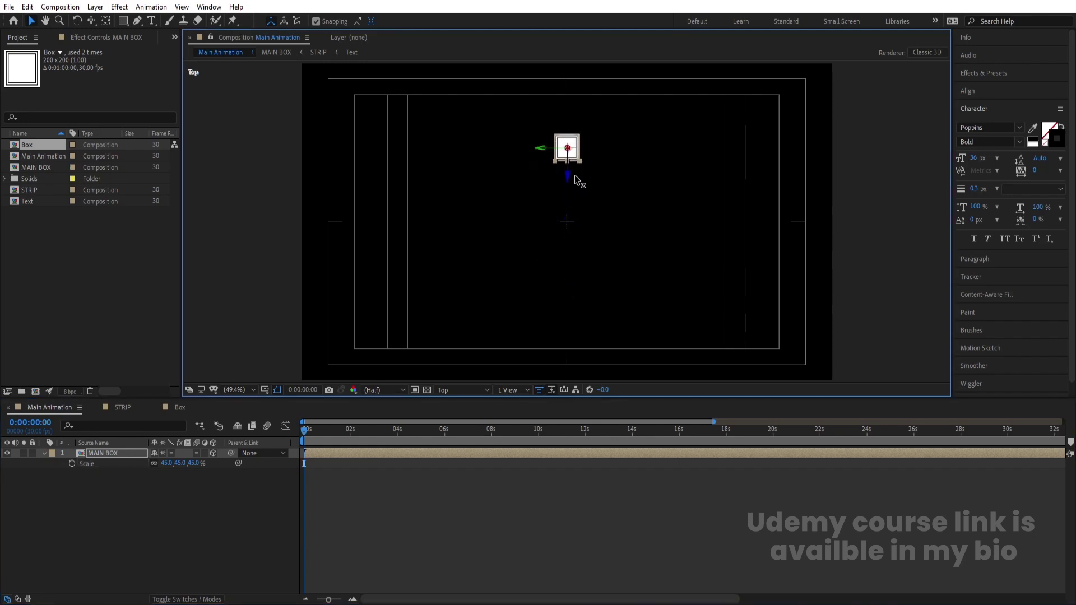
Move MAIN BOX's anchor point to the composition centre in Top view, and fit the whole composition in the viewer.
{"action": "scroll", "coordinate": [574, 177], "scroll_direction": "up", "scroll_amount": 3}
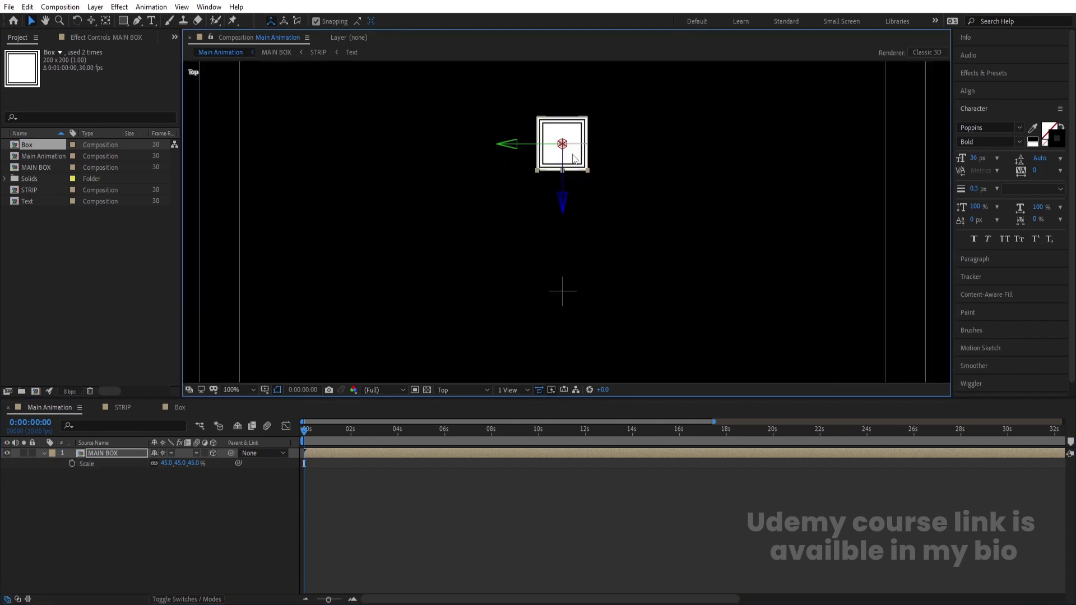
{"action": "key", "text": "y"}
{"action": "left_click_drag", "start_coordinate": [562, 144], "coordinate": [555, 282]}
{"action": "scroll", "coordinate": [563, 291], "scroll_direction": "up", "scroll_amount": 5}
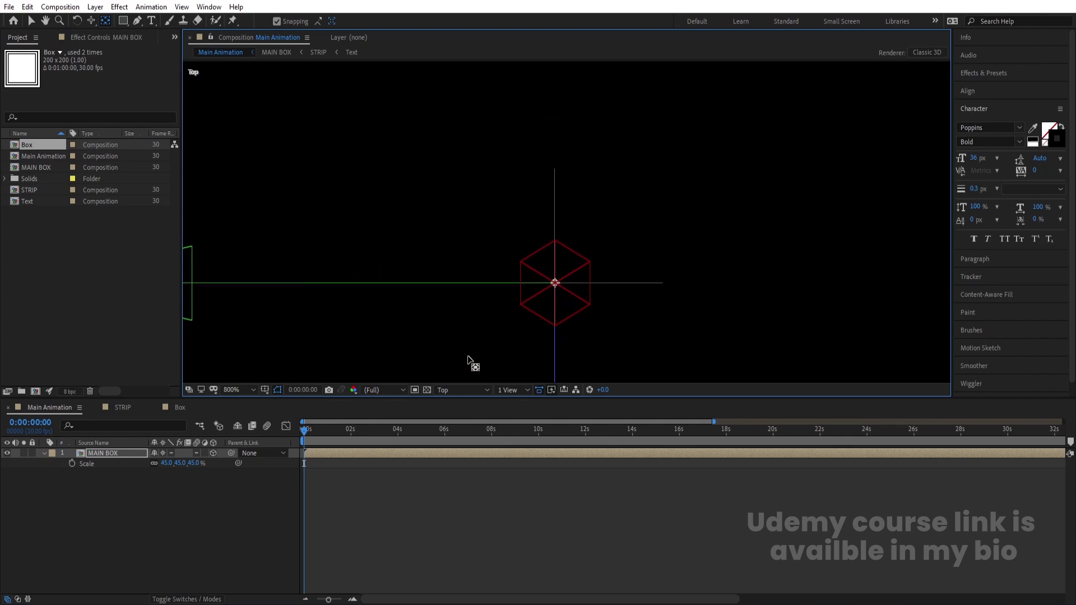
{"action": "left_click", "coordinate": [456, 389]}
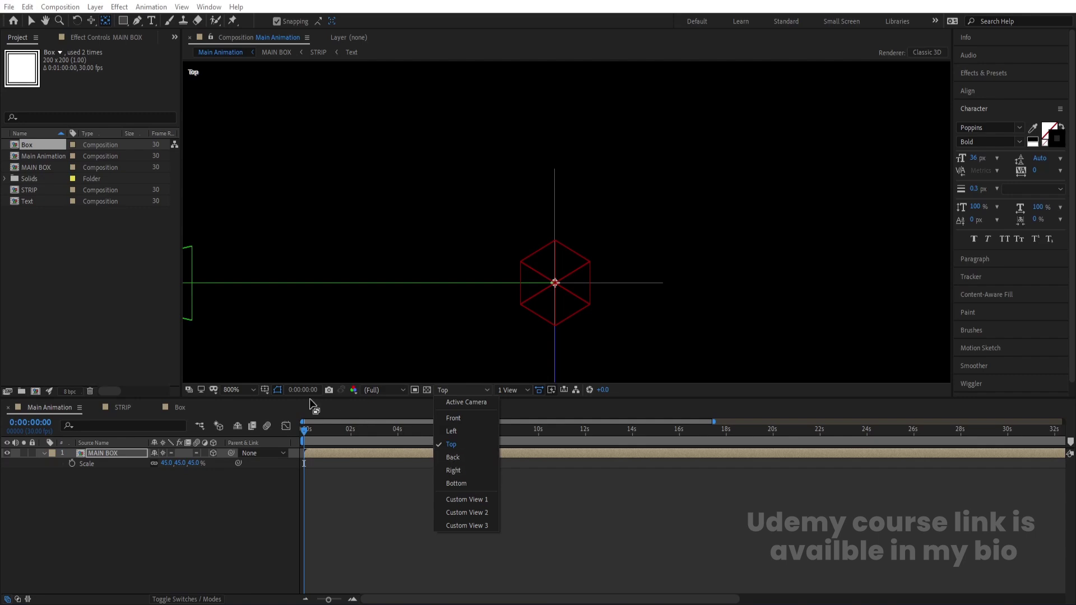
{"action": "left_click", "coordinate": [239, 388]}
{"action": "left_click", "coordinate": [250, 178]}
{"action": "left_click", "coordinate": [160, 477]}
Reveal MAIN BOX's rotation properties and try rotating it about the Y axis, undoing the test rotation.
{"action": "left_click", "coordinate": [119, 454]}
{"action": "key", "text": "r"}
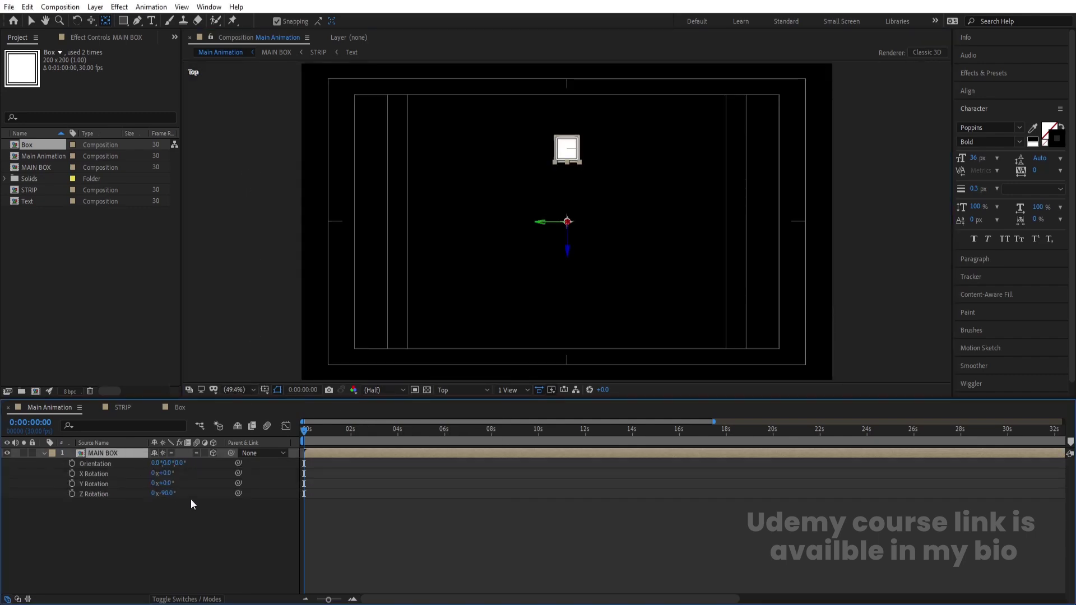
{"action": "left_click_drag", "start_coordinate": [166, 483], "coordinate": [181, 482]}
{"action": "key", "text": "ctrl+z"}
Give MAIN BOX's Y Rotation the expression rotation[0]+30*index.
{"action": "left_click", "coordinate": [73, 483], "text": "alt"}
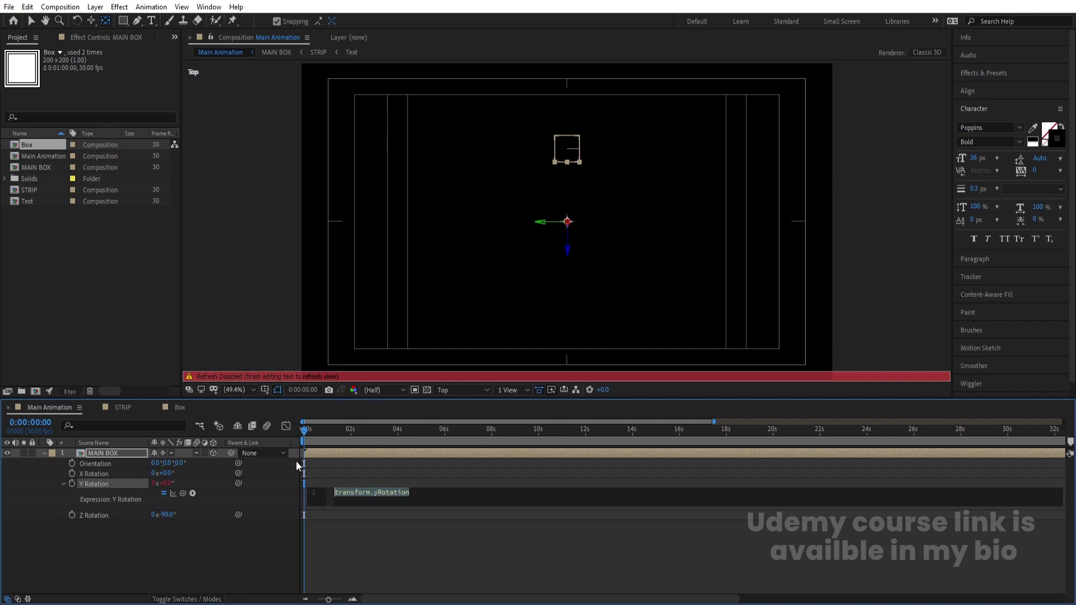
{"action": "key", "text": "BackSpace"}
{"action": "type", "text": "["}
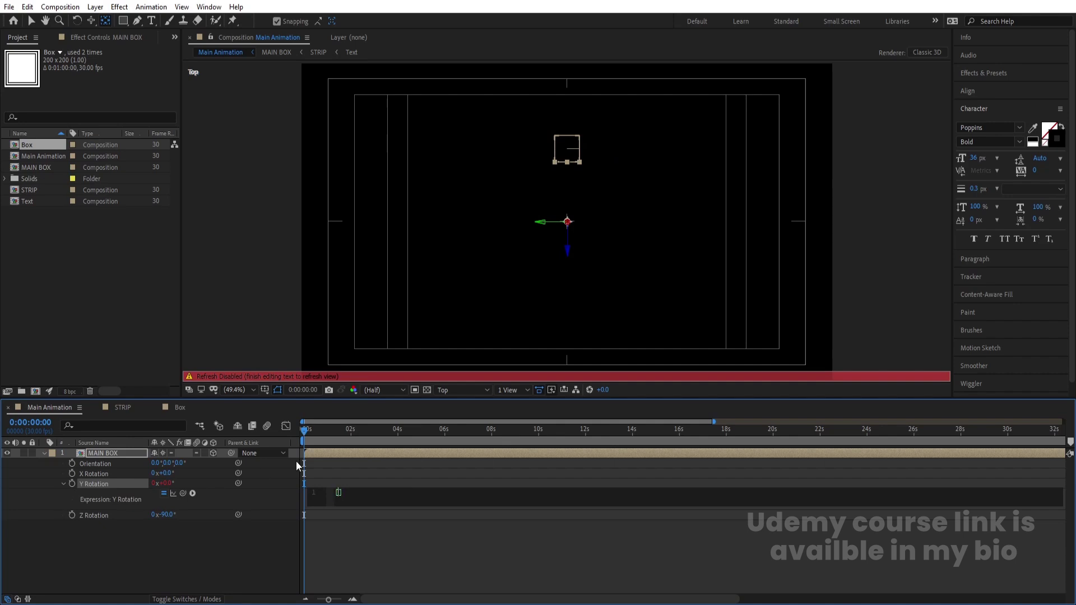
{"action": "type", "text": "rotation"}
{"action": "key", "text": "Return"}
{"action": "key", "text": "ctrl+a"}
{"action": "type", "text": "rot"}
{"action": "key", "text": "Return"}
{"action": "type", "text": "[0]+30*index"}
{"action": "left_click", "coordinate": [167, 556]}
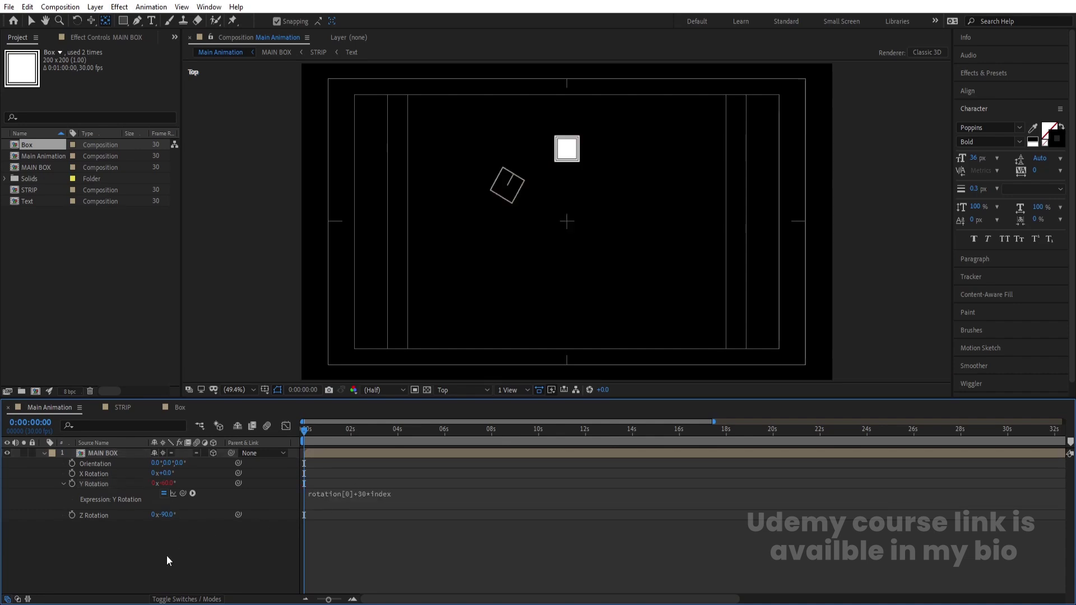
Duplicate MAIN BOX until twelve layers form a complete ring around the composition centre, and collapse the original's properties.
{"action": "left_click", "coordinate": [331, 452]}
{"action": "key", "text": "ctrl+d"}
{"action": "key", "text": "ctrl+d"}
{"action": "key", "text": "ctrl+d"}
{"action": "key", "text": "ctrl+d"}
{"action": "key", "text": "ctrl+d"}
{"action": "key", "text": "ctrl+d"}
{"action": "key", "text": "ctrl+d"}
{"action": "key", "text": "ctrl+d"}
{"action": "key", "text": "ctrl+d"}
{"action": "key", "text": "ctrl+d"}
{"action": "key", "text": "ctrl+d"}
{"action": "key", "text": "ctrl+d"}
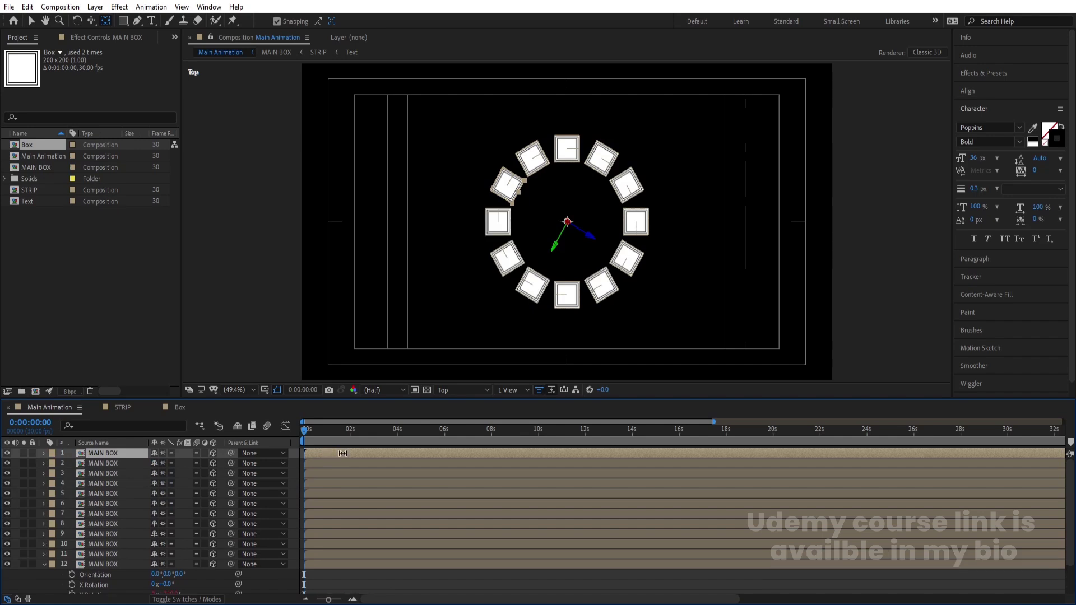
{"action": "left_click", "coordinate": [295, 455]}
Switch the viewer to Active Camera and preview the ring of rotating bars.
{"action": "left_click", "coordinate": [455, 391]}
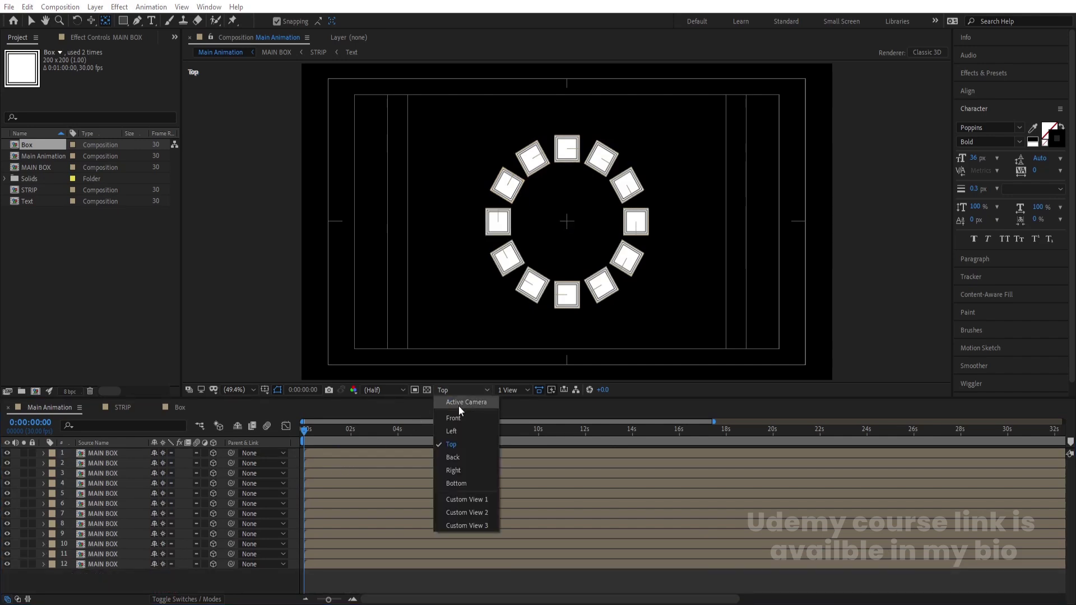
{"action": "left_click", "coordinate": [459, 403]}
{"action": "key", "text": "space"}
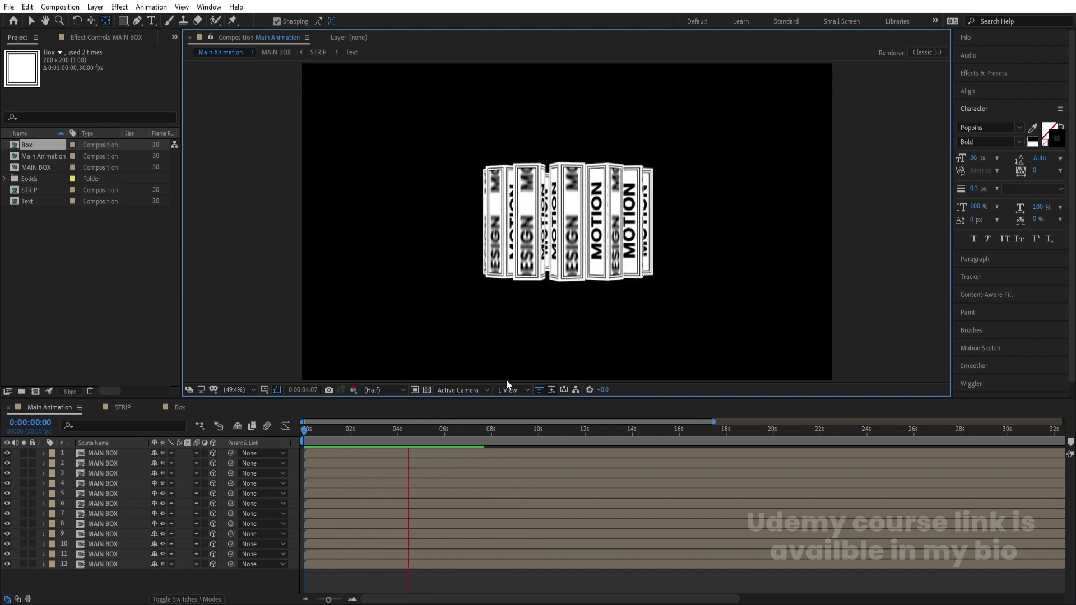
{"action": "key", "text": "space"}
{"action": "left_click", "coordinate": [110, 437]}
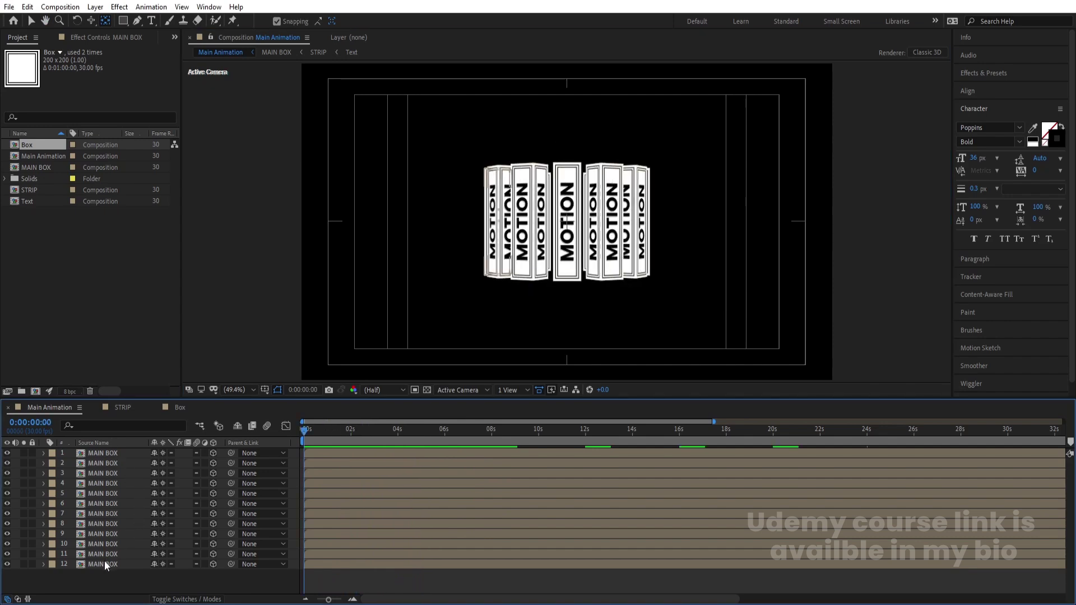
{"action": "left_click", "coordinate": [104, 564]}
{"action": "left_click", "coordinate": [105, 452], "text": "shift"}
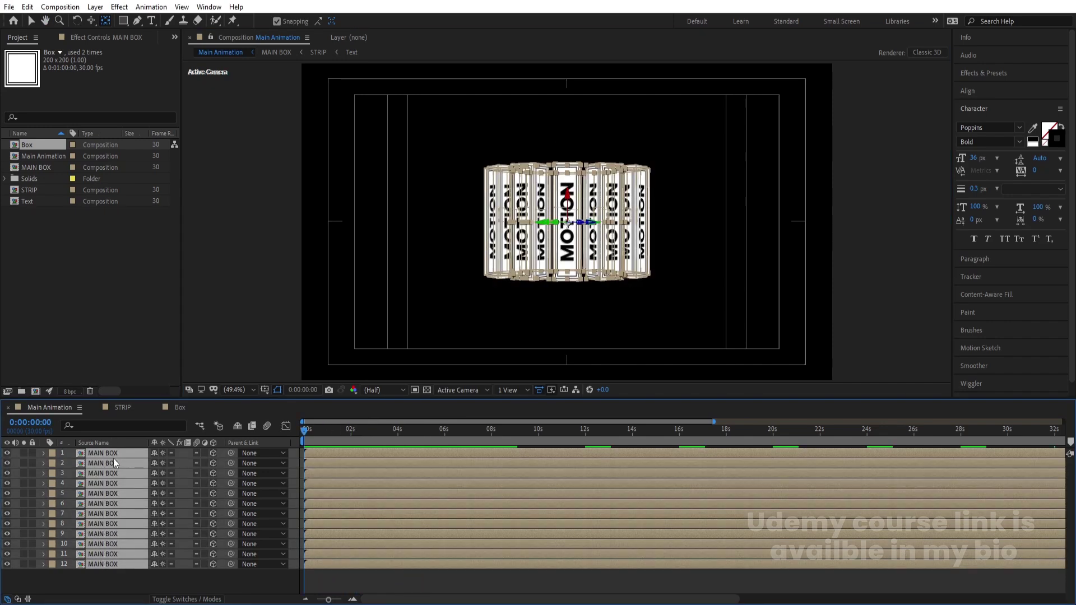
{"action": "key", "text": "equal"}
{"action": "key", "text": "equal"}
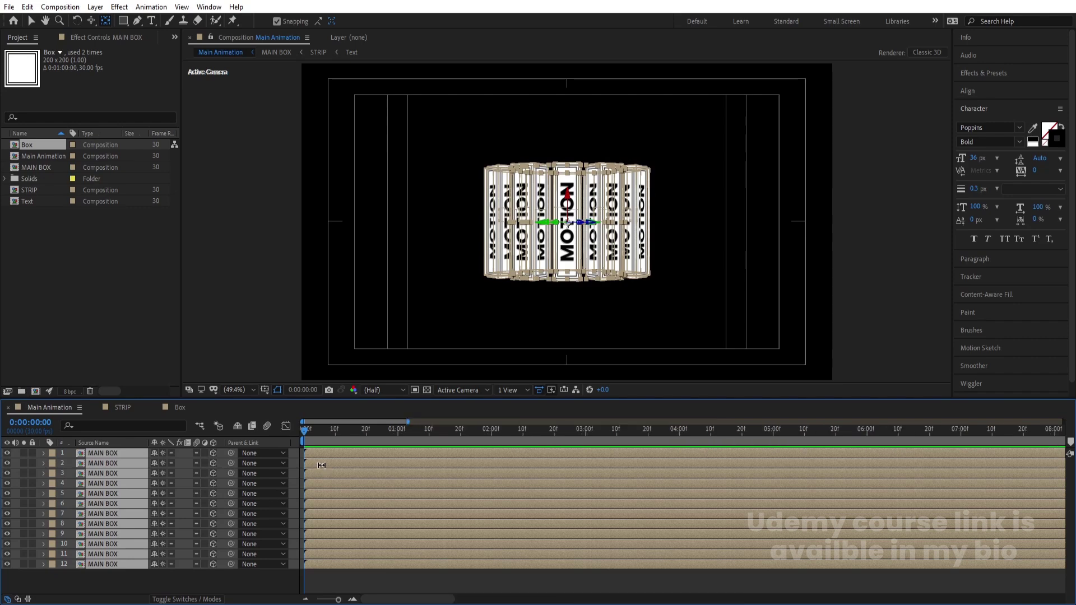
{"action": "left_click", "coordinate": [334, 433]}
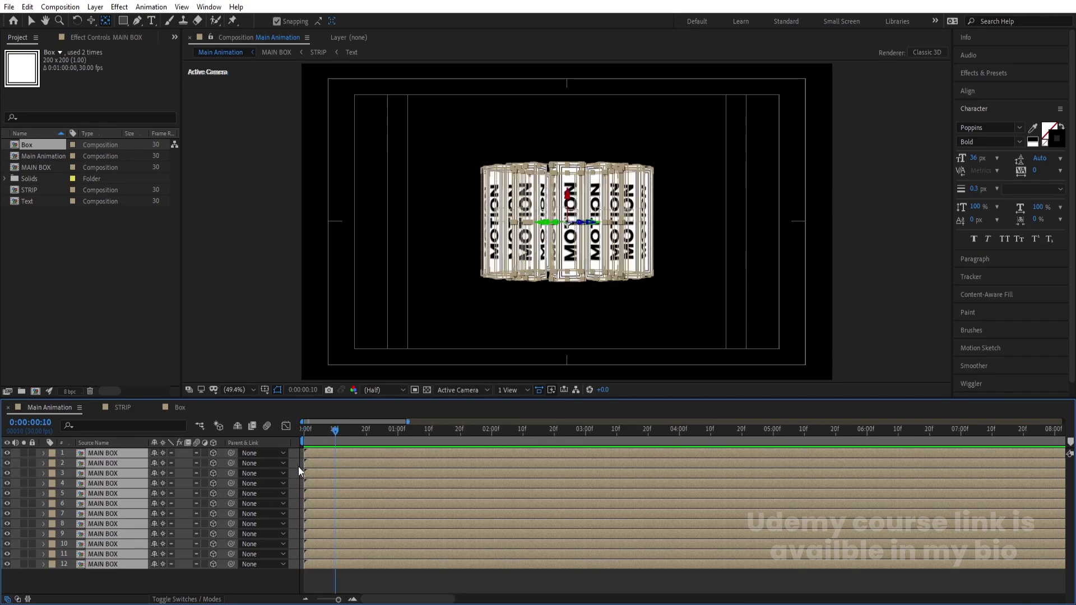
{"action": "key", "text": "F2"}
{"action": "left_click", "coordinate": [330, 464]}
{"action": "key", "text": "bracketleft"}
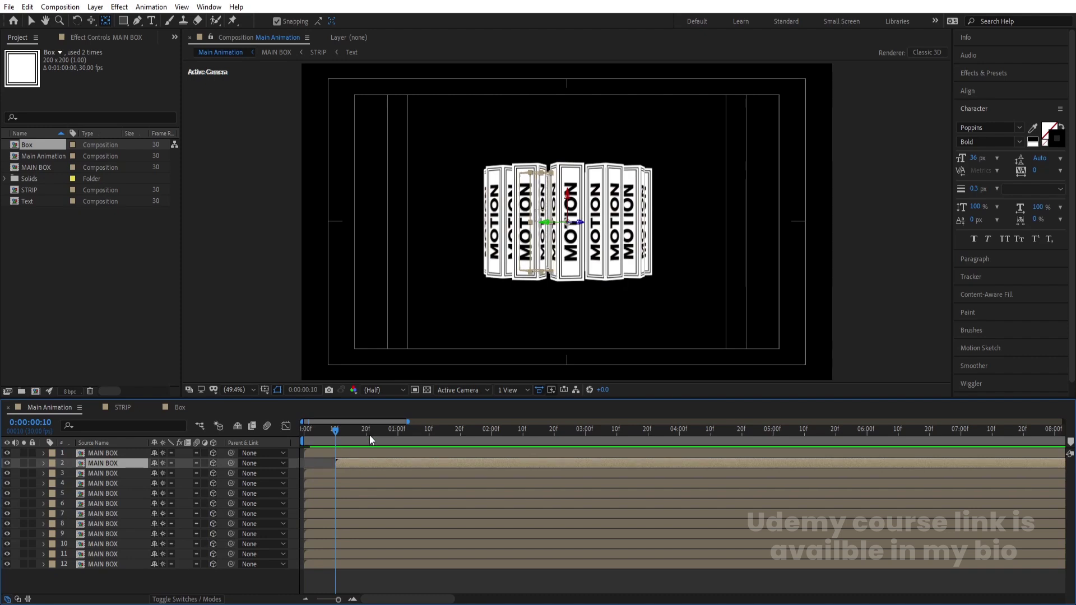
{"action": "left_click", "coordinate": [367, 432]}
{"action": "left_click", "coordinate": [362, 477]}
{"action": "key", "text": "bracketleft"}
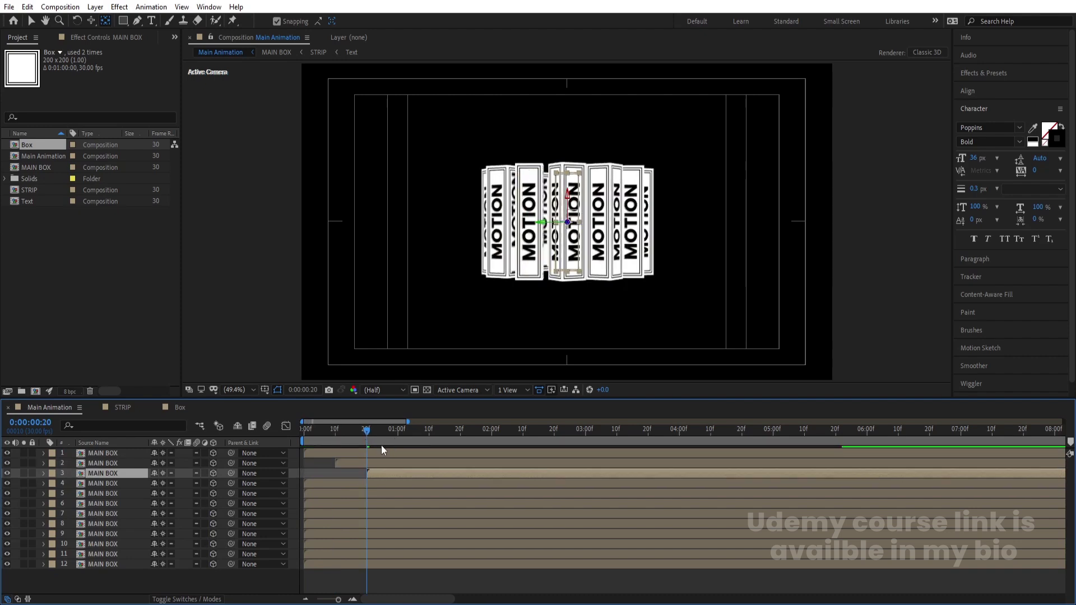
{"action": "key", "text": "ctrl+z"}
{"action": "key", "text": "ctrl+z"}
Trim the ends of all twelve MAIN BOX layers at 0:00:00:05 so each layer lasts five frames.
{"action": "left_click_drag", "start_coordinate": [318, 435], "coordinate": [281, 428]}
{"action": "key", "text": "equal"}
{"action": "left_click", "coordinate": [335, 436]}
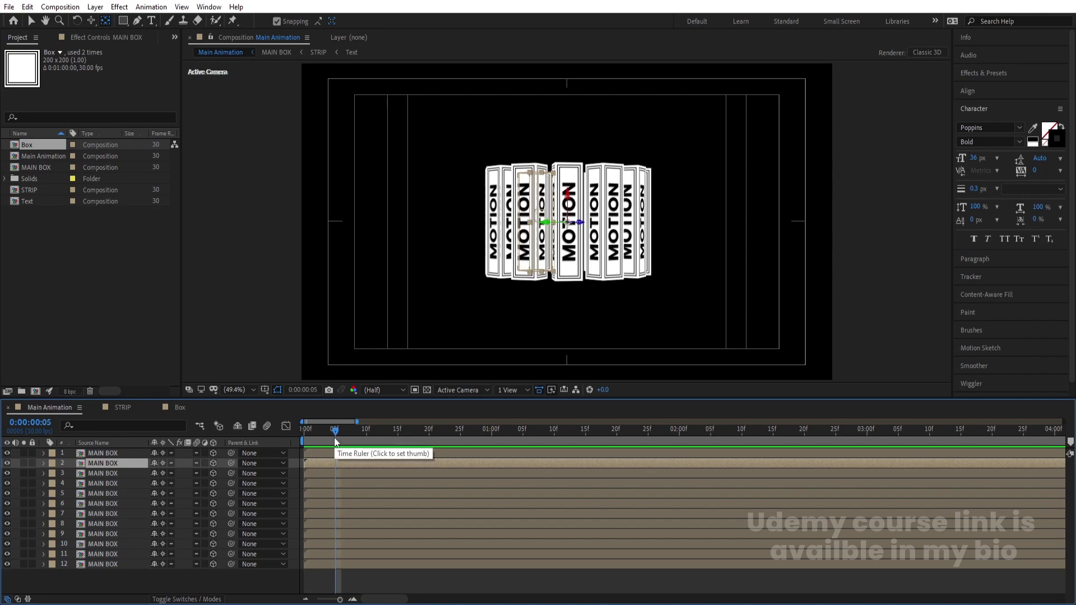
{"action": "left_click", "coordinate": [108, 576]}
{"action": "key", "text": "ctrl+a"}
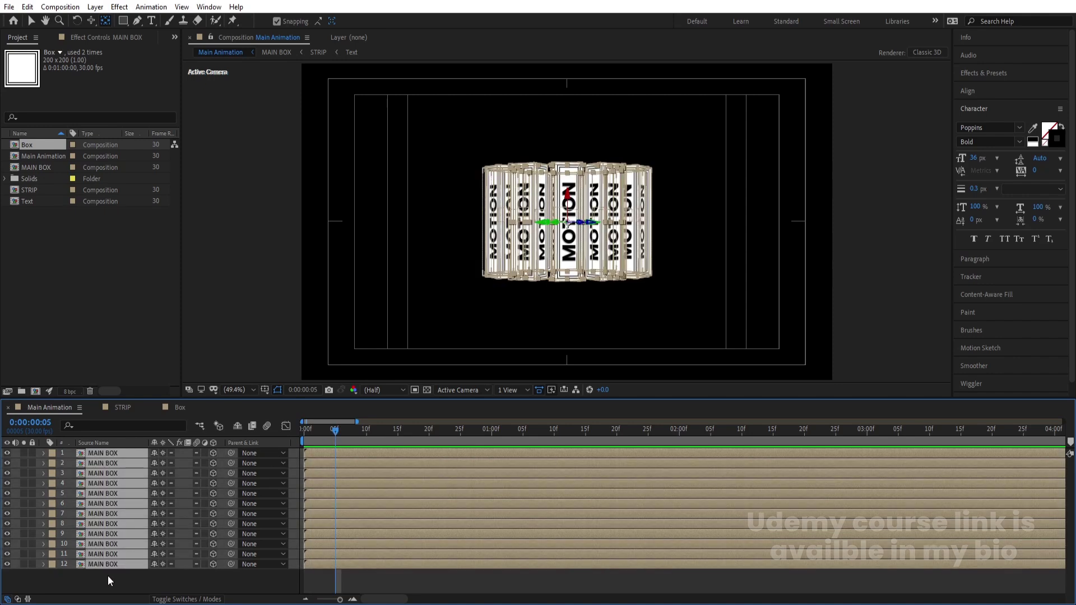
{"action": "key", "text": "alt+bracketright"}
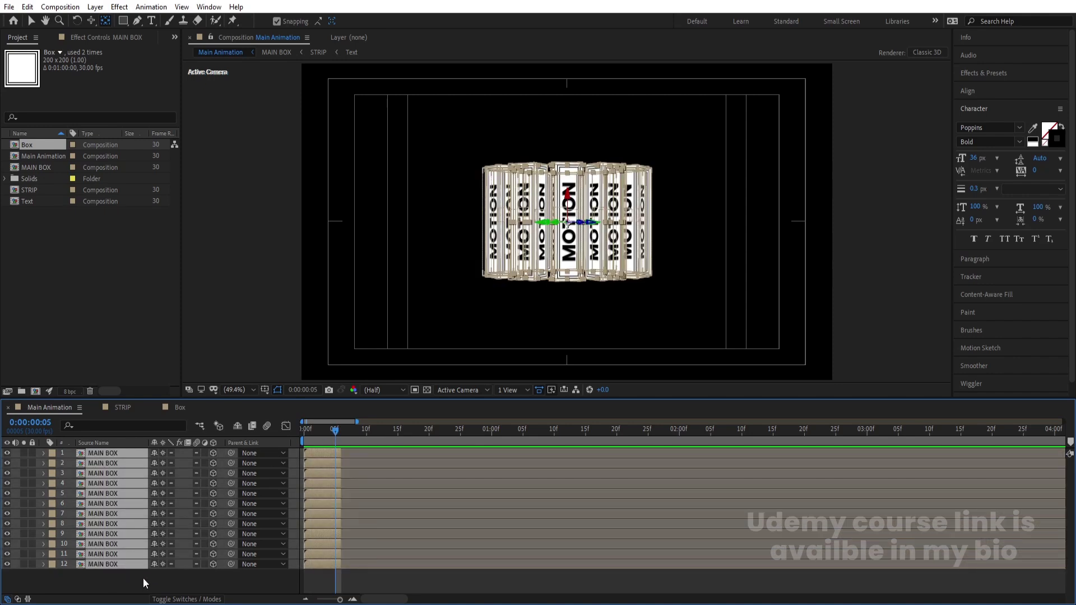
{"action": "left_click_drag", "start_coordinate": [341, 450], "coordinate": [335, 451]}
Sequence the twelve MAIN BOX layers end to end with Sequence Layers, and extend all their out-points past 38 seconds.
{"action": "right_click", "coordinate": [331, 452]}
{"action": "mouse_move", "coordinate": [402, 315]}
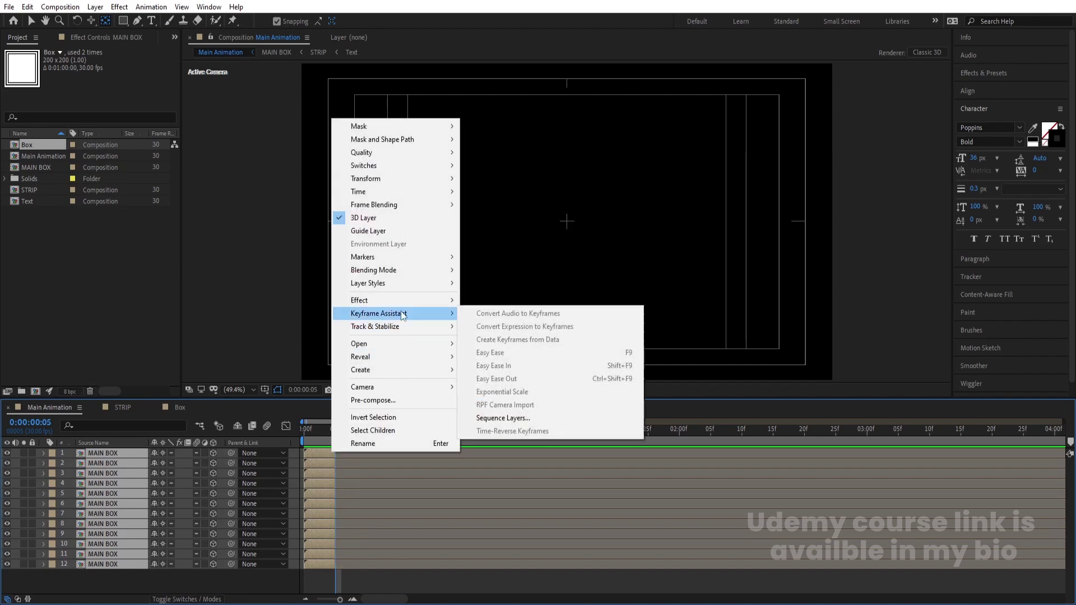
{"action": "left_click", "coordinate": [503, 418]}
{"action": "left_click", "coordinate": [546, 335]}
{"action": "key", "text": "minus"}
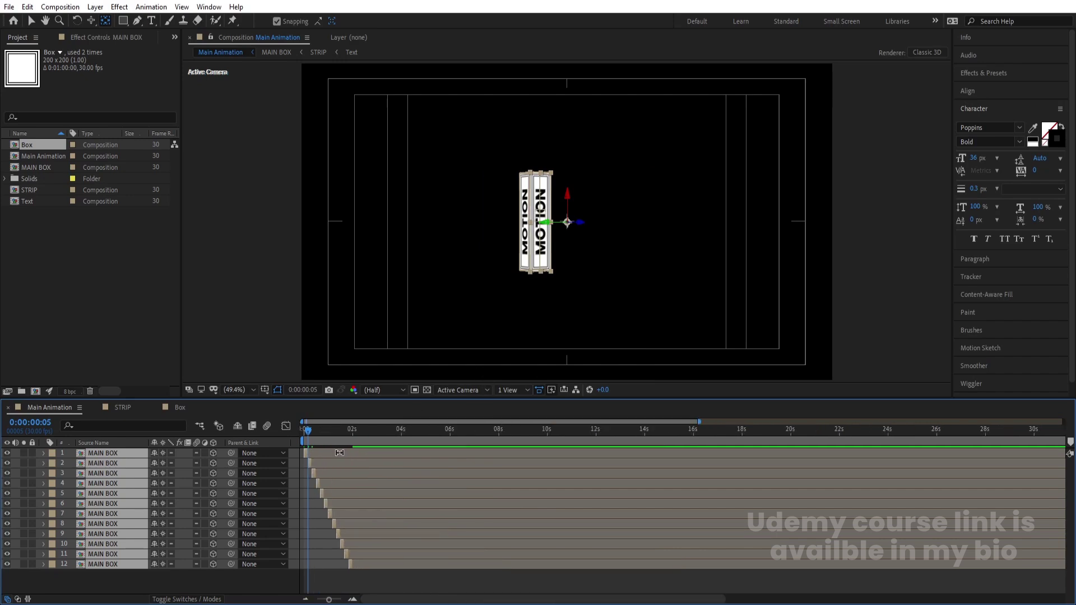
{"action": "key", "text": "ctrl+z"}
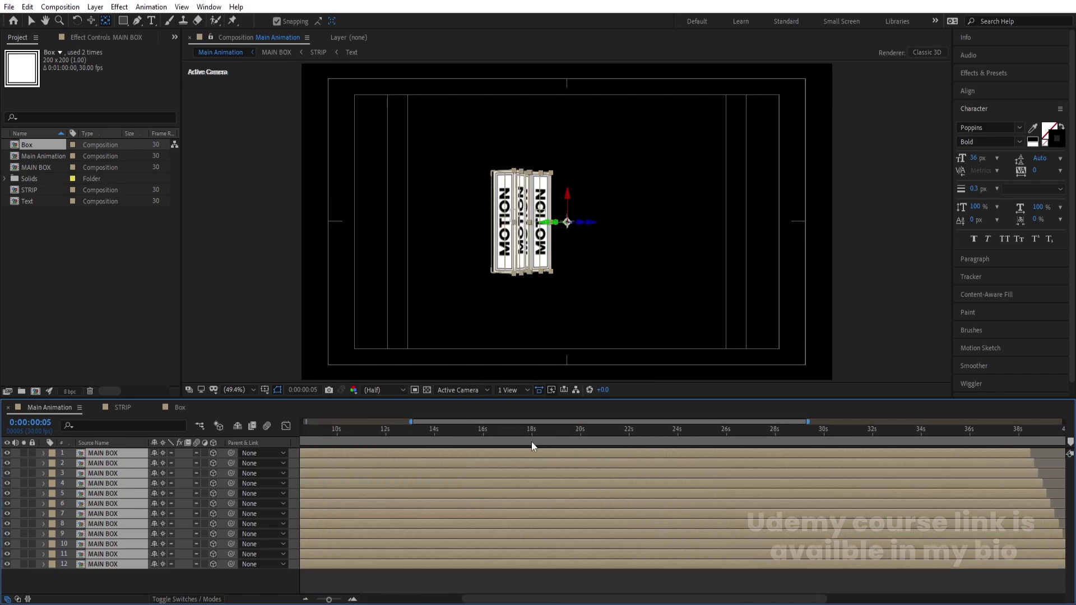
Trim the starts of all twelve staggered MAIN BOX layers to 0:00:01:25, where the last layer begins.
{"action": "left_click_drag", "start_coordinate": [374, 431], "coordinate": [347, 438]}
{"action": "key", "text": "equal"}
{"action": "key", "text": "equal"}
{"action": "key", "text": "equal"}
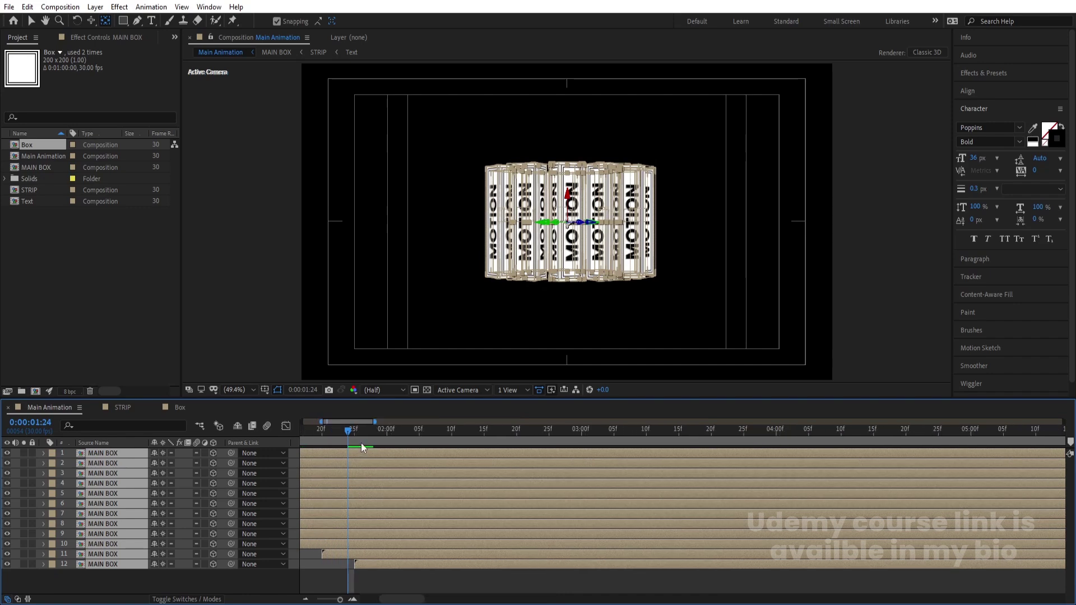
{"action": "key", "text": "Page_Down"}
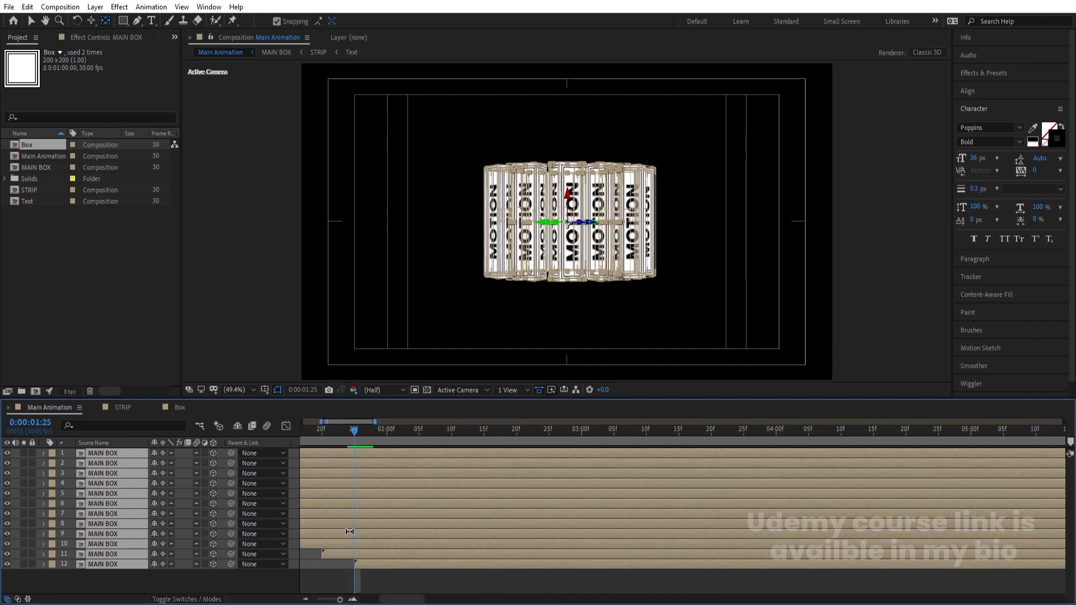
{"action": "key", "text": "alt+bracketleft"}
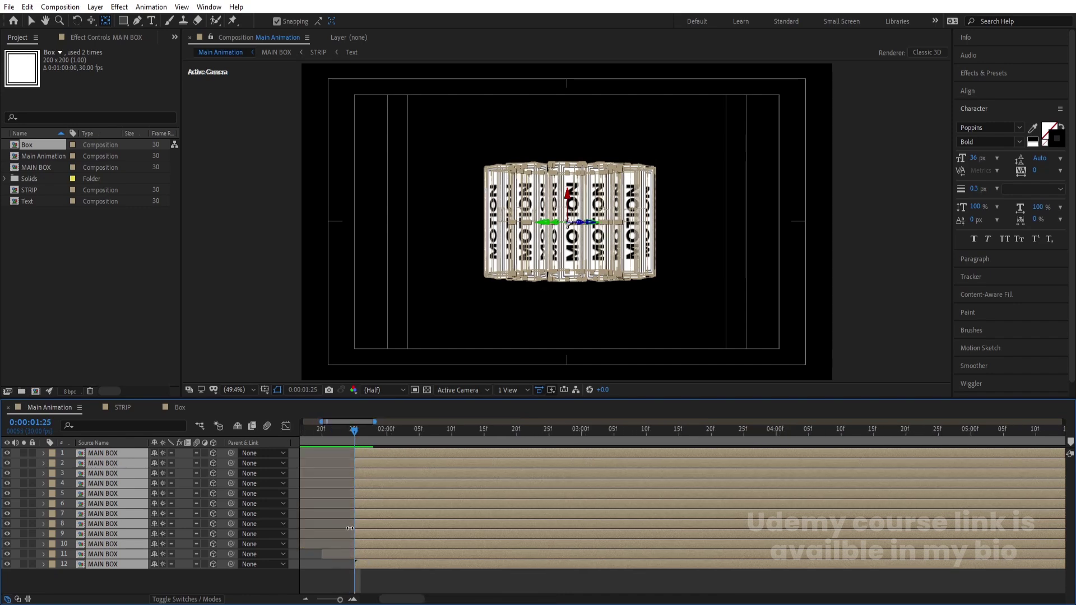
{"action": "key", "text": "minus"}
{"action": "key", "text": "minus"}
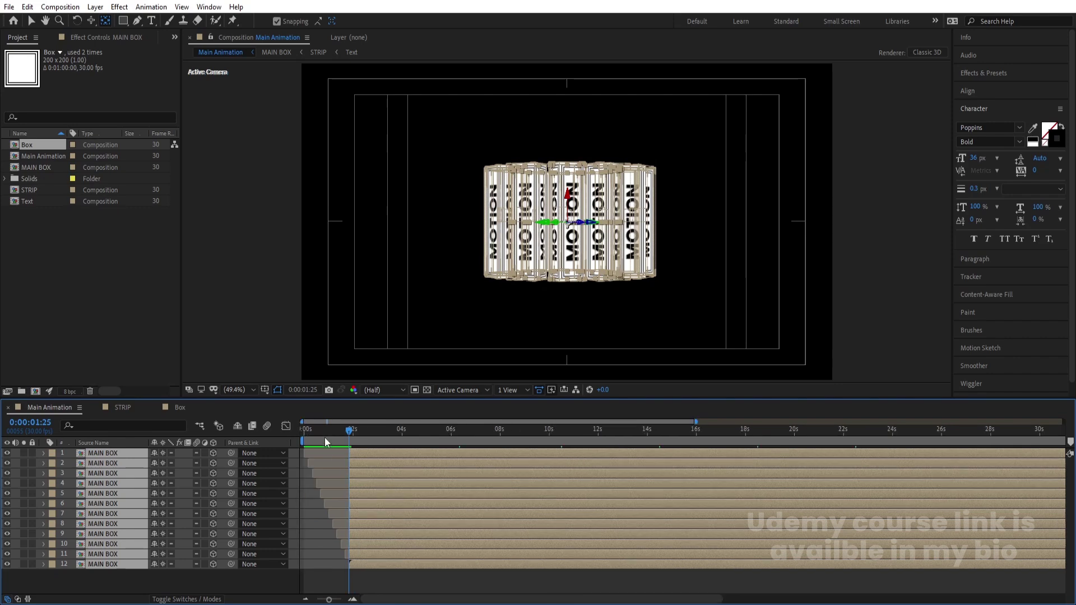
Shift all twelve trimmed layers together so they start at 0:00:00:00, and preview the staggered rotation of the ring.
{"action": "key", "text": "Home"}
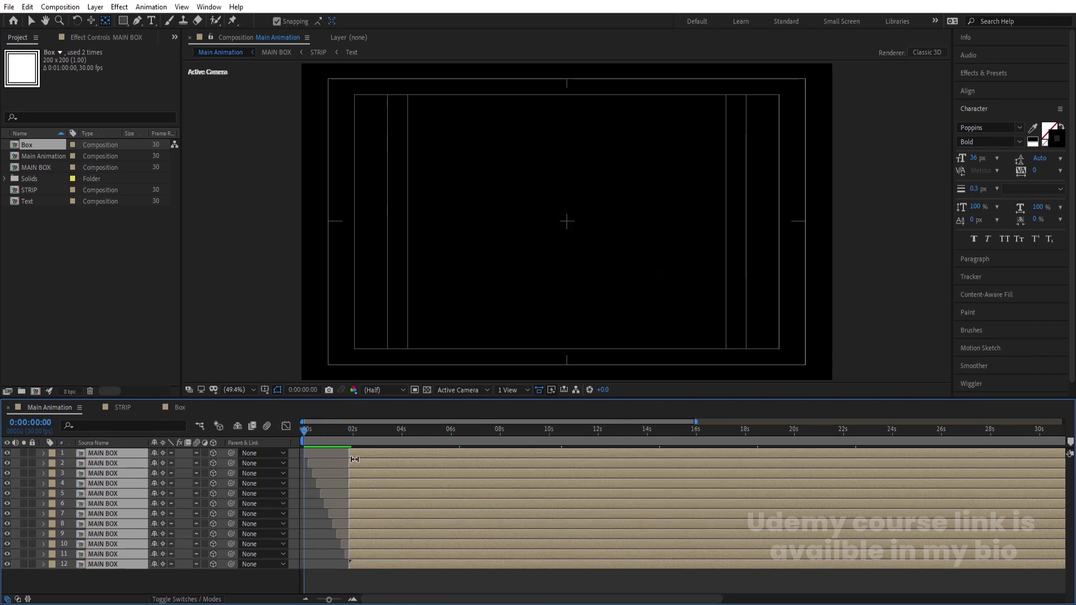
{"action": "key", "text": "equal"}
{"action": "key", "text": "equal"}
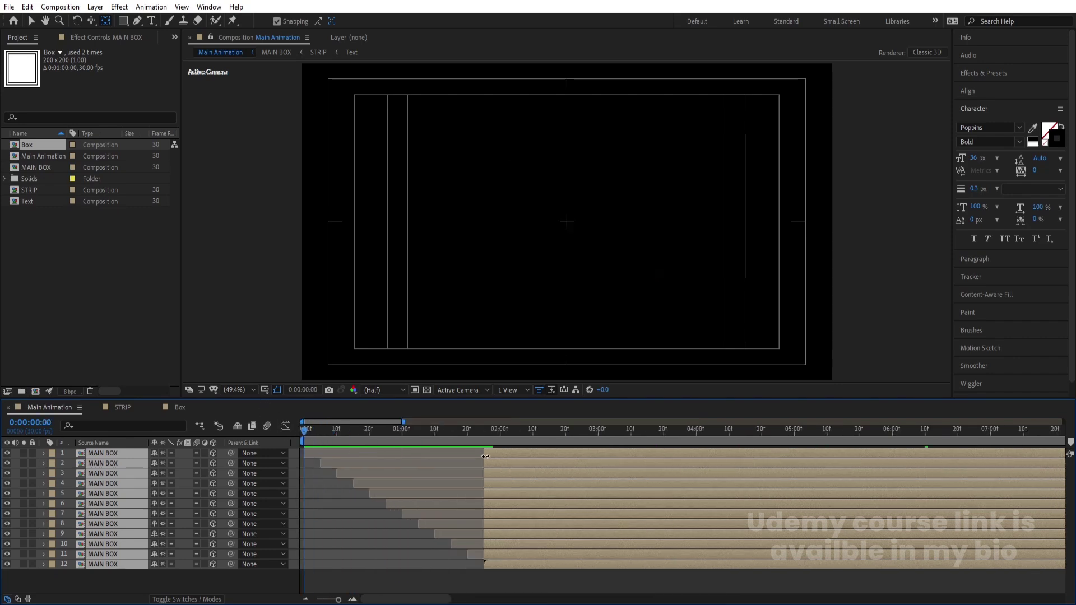
{"action": "key", "text": "v"}
{"action": "left_click_drag", "start_coordinate": [516, 451], "coordinate": [336, 441]}
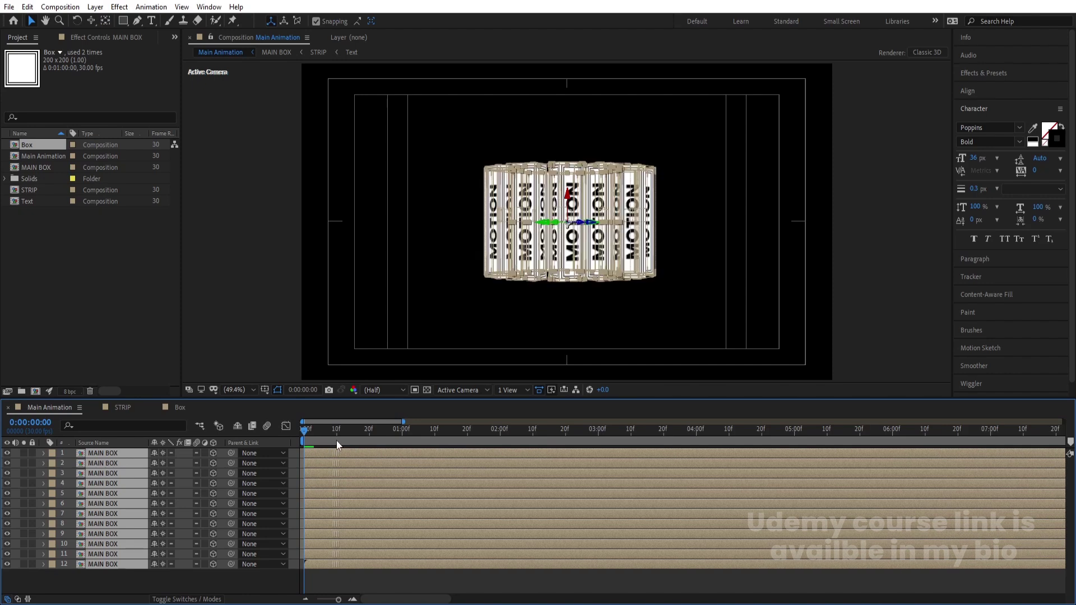
{"action": "key", "text": "space"}
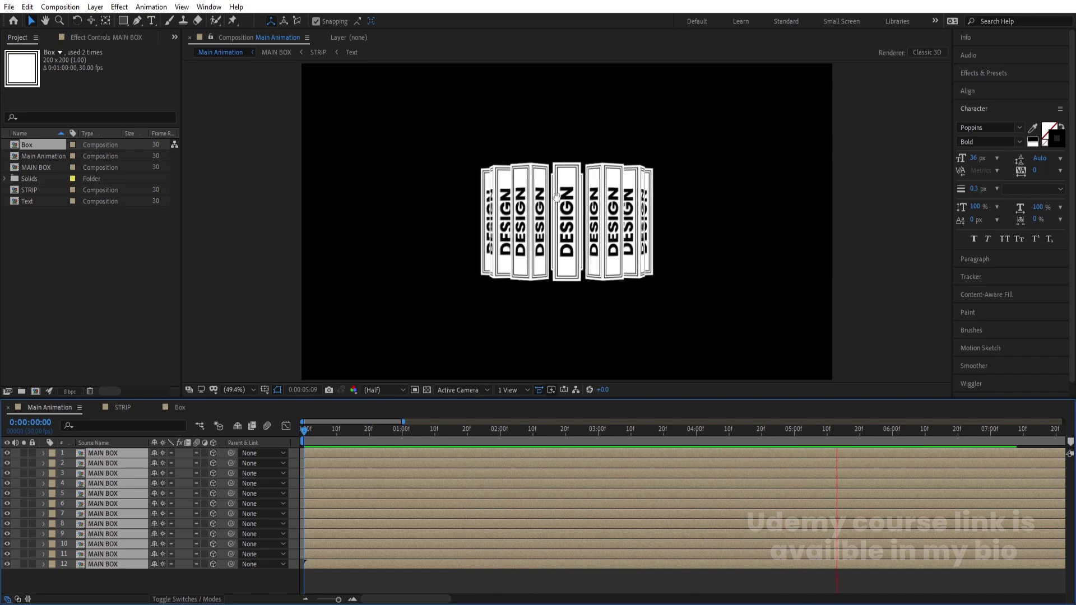
{"action": "key", "text": "space"}
Pre-compose all twelve MAIN BOX layers as COLLECTION OF MAIN BOXES, moving all attributes into the new composition.
{"action": "left_click_drag", "start_coordinate": [185, 575], "coordinate": [113, 449]}
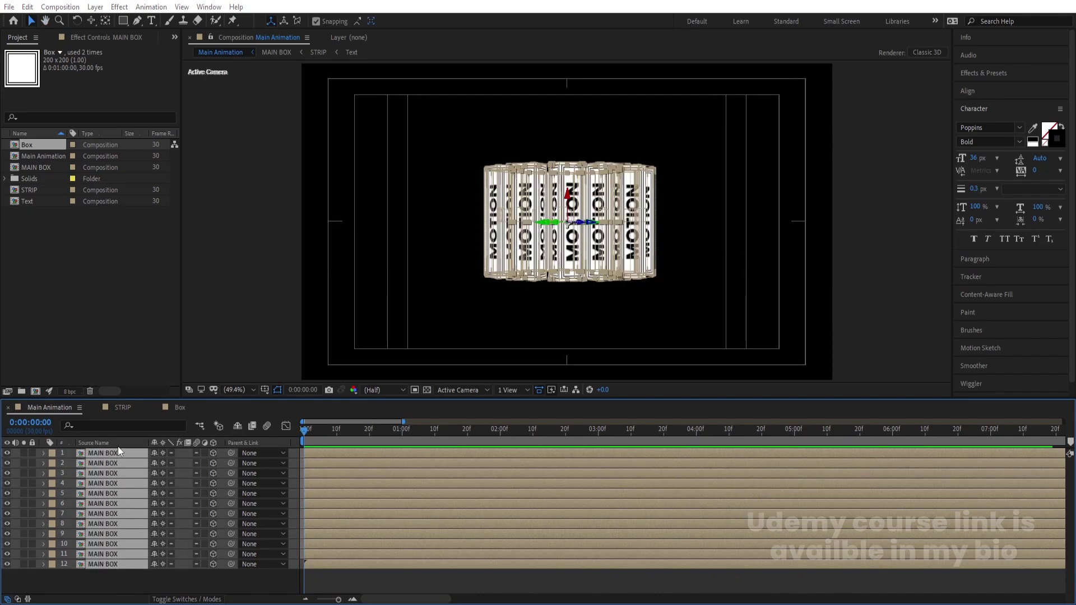
{"action": "key", "text": "ctrl+shift+c"}
{"action": "type", "text": "MAIN BOXES"}
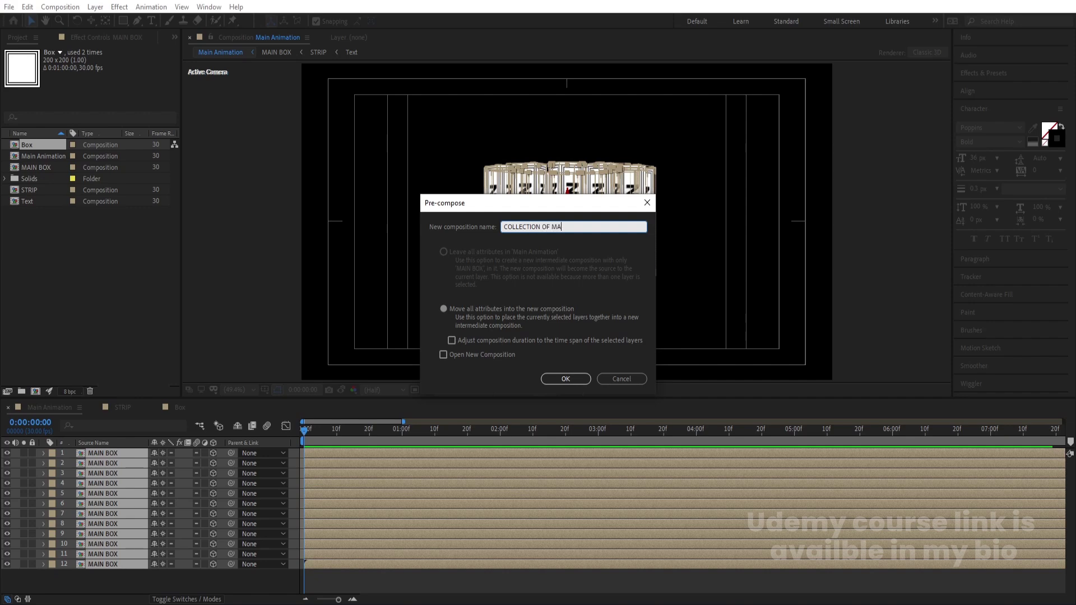
{"action": "key", "text": "Return"}
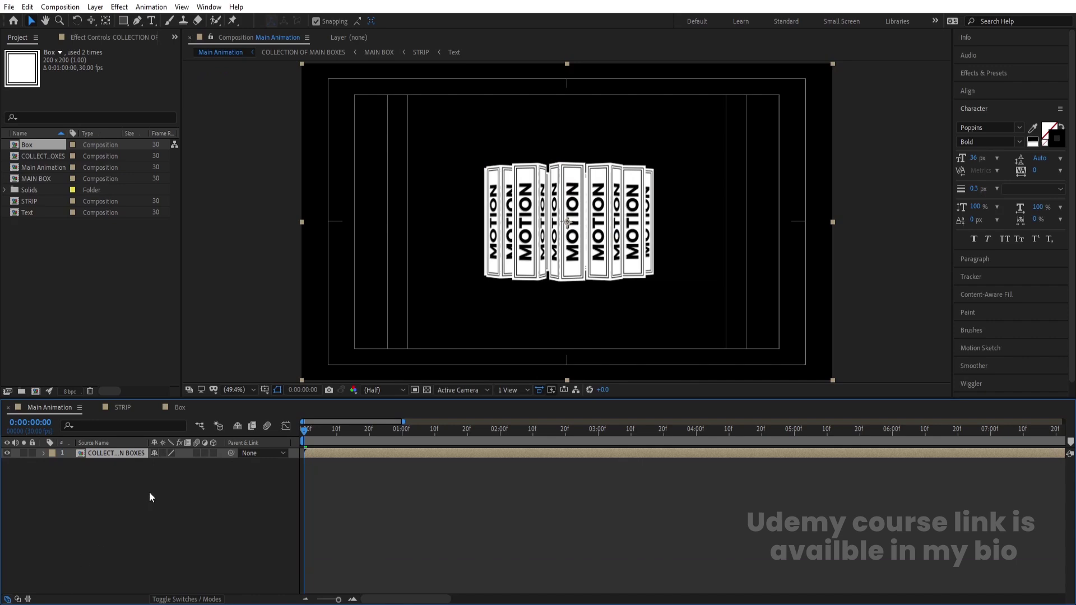
Enable collapse transformations and 3D for the COLLECTION OF MAIN BOXES layer.
{"action": "left_click", "coordinate": [163, 453]}
{"action": "left_click", "coordinate": [213, 454]}
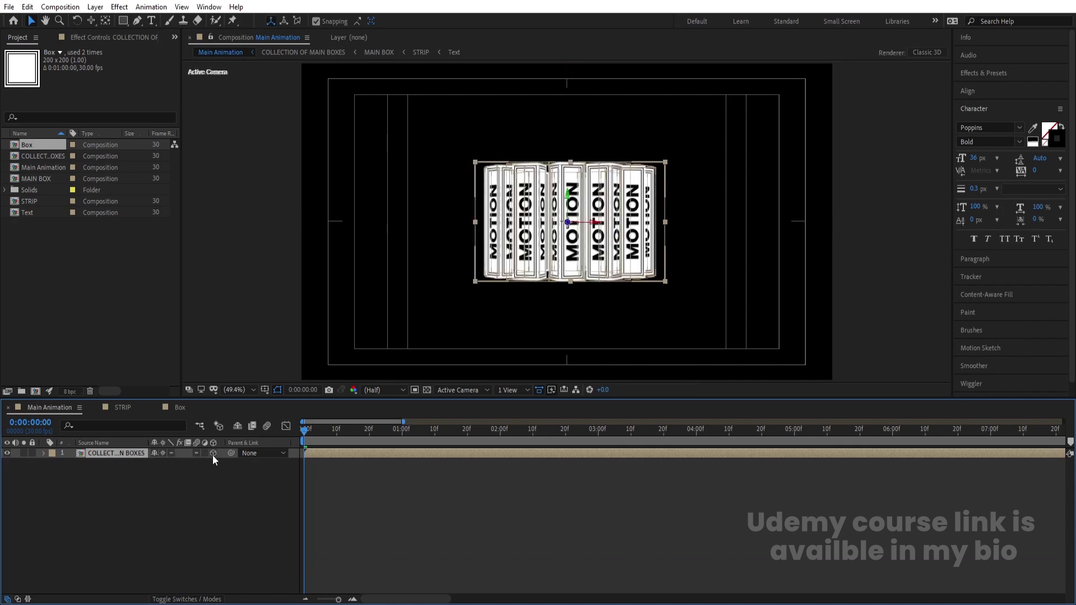
{"action": "left_click", "coordinate": [214, 524]}
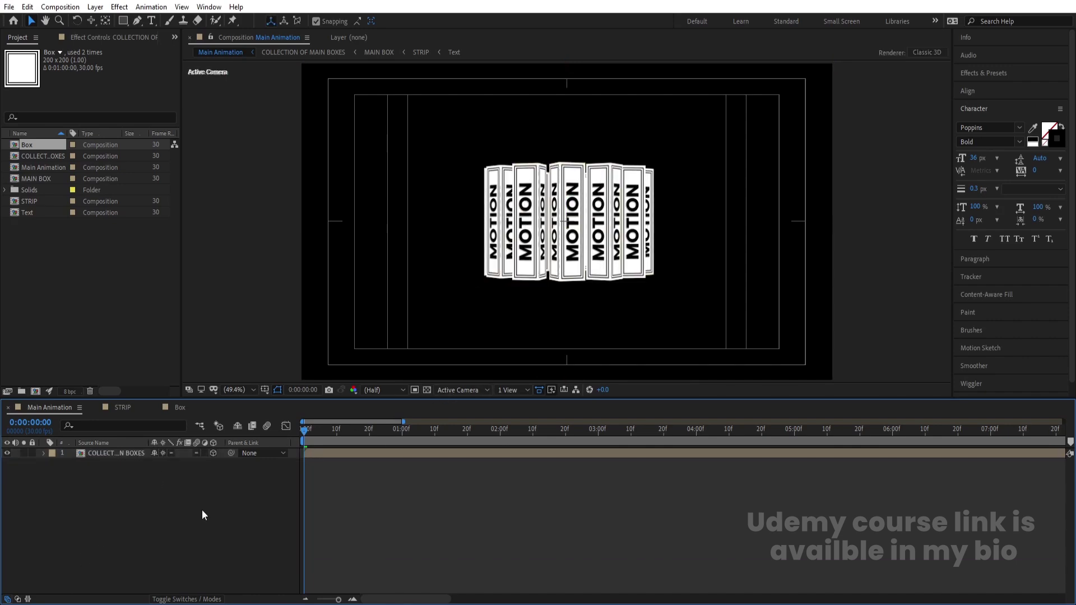
Add a two-node camera named Camera 1 with the 50mm preset.
{"action": "right_click", "coordinate": [201, 510]}
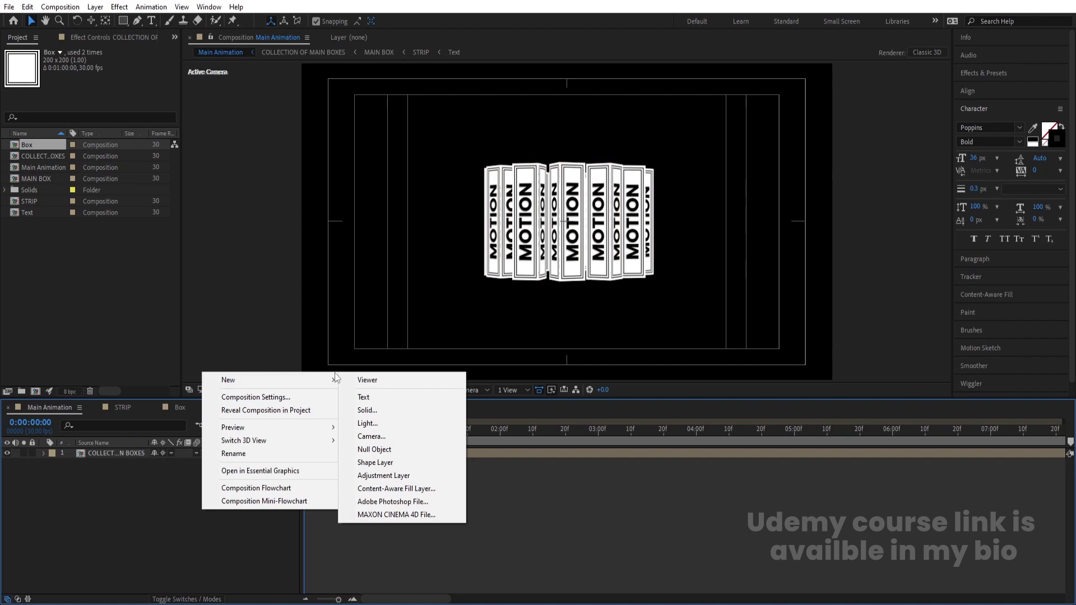
{"action": "mouse_move", "coordinate": [312, 384]}
{"action": "left_click", "coordinate": [377, 437]}
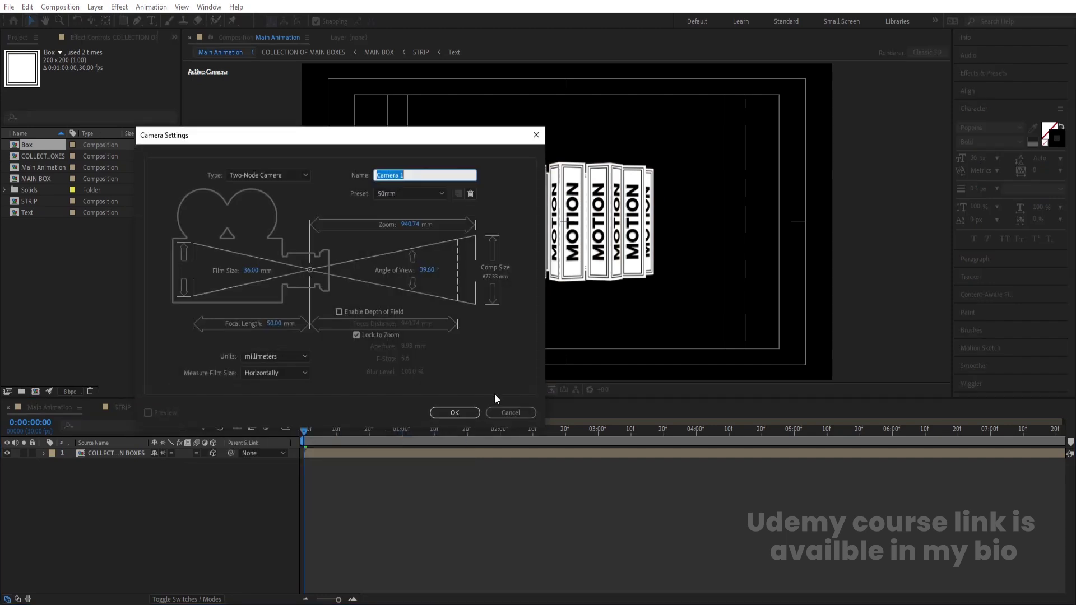
{"action": "left_click", "coordinate": [454, 413]}
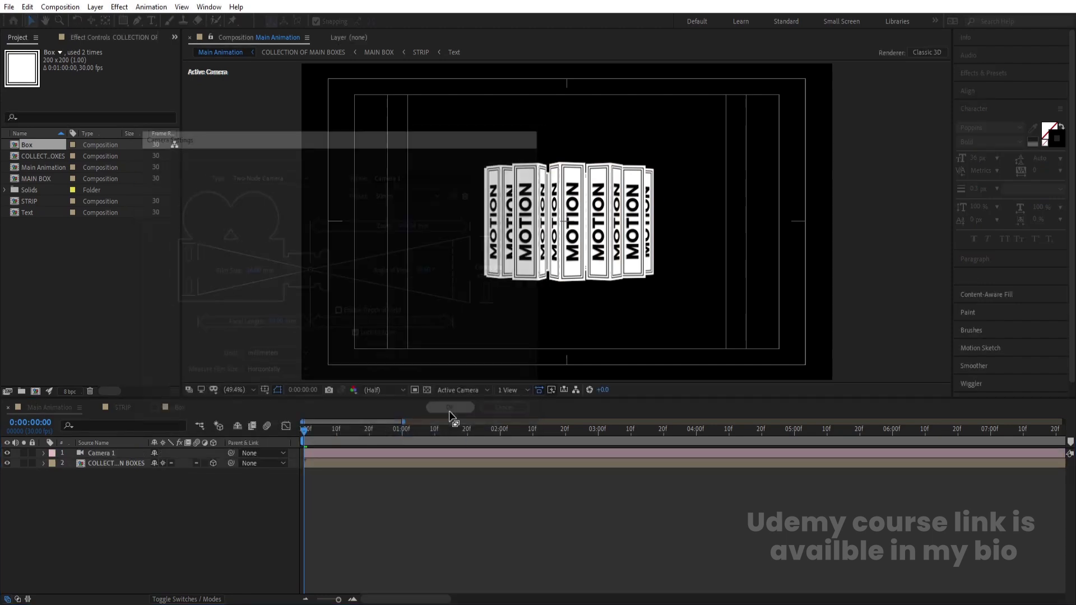
Add a null object above the camera and rename it Contrller.
{"action": "right_click", "coordinate": [237, 495]}
{"action": "mouse_move", "coordinate": [261, 395]}
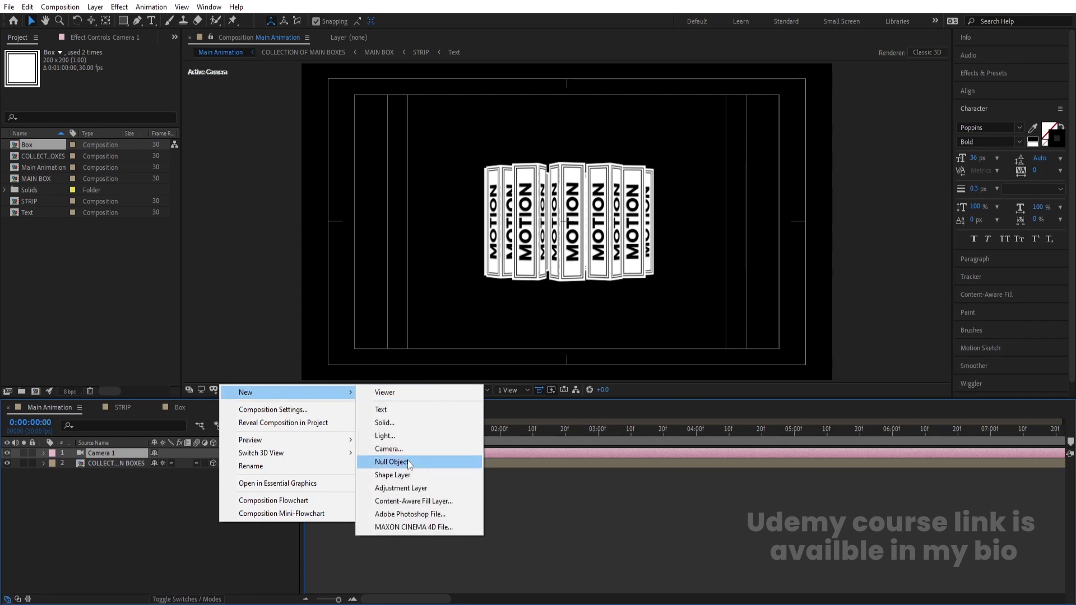
{"action": "left_click", "coordinate": [386, 458]}
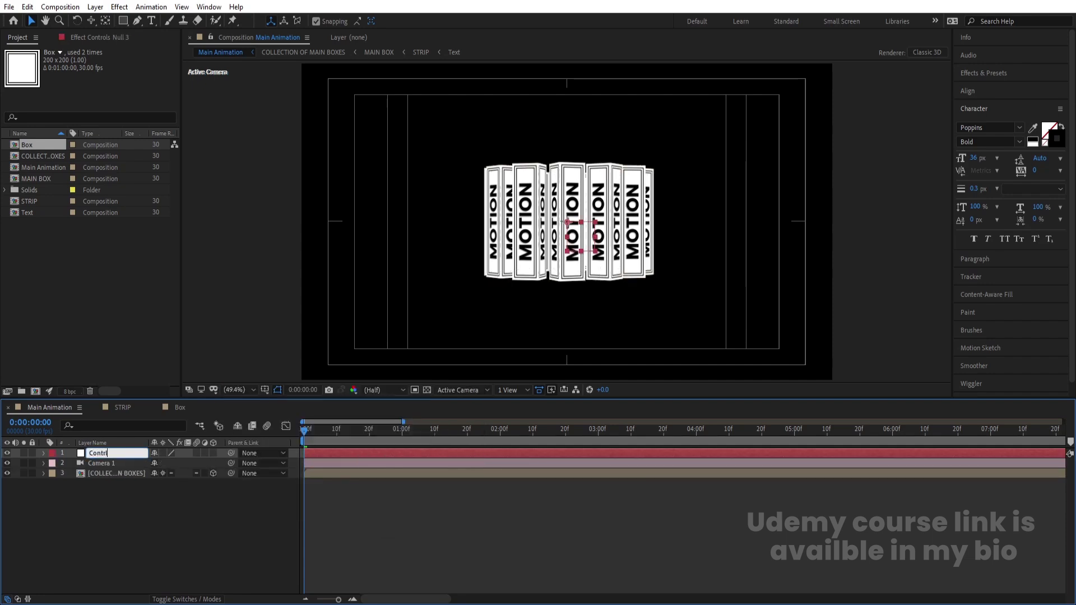
Parent Camera 1 to the Contrller null and make the null a 3D layer.
{"action": "left_click", "coordinate": [116, 464]}
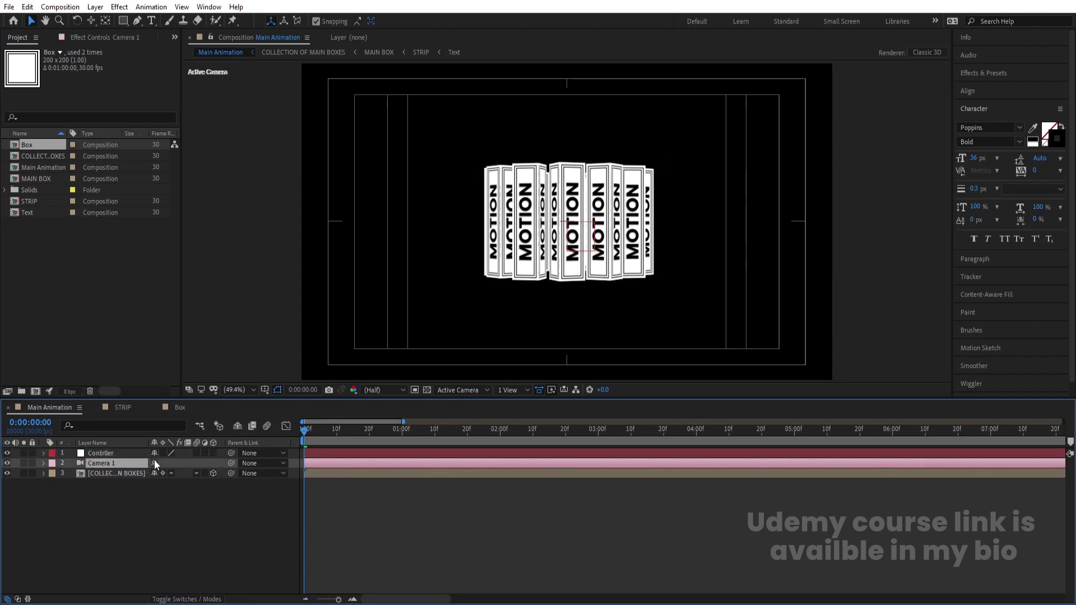
{"action": "left_click_drag", "start_coordinate": [231, 464], "coordinate": [129, 456]}
{"action": "left_click", "coordinate": [126, 456]}
{"action": "left_click", "coordinate": [213, 452]}
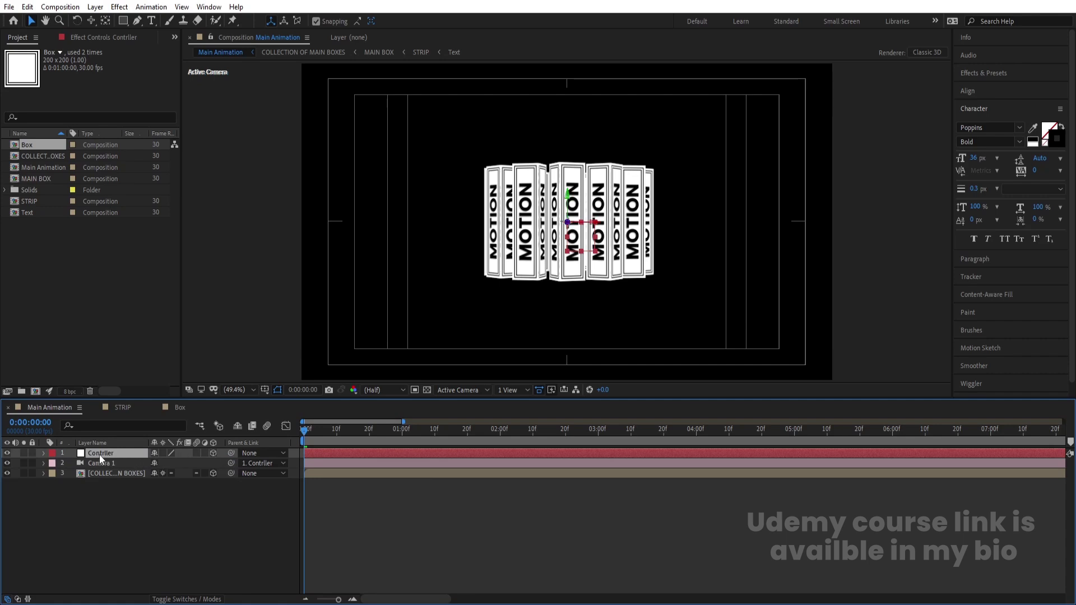
Tilt the camera view down onto the ring by setting the Contrller null's X Rotation to -35°.
{"action": "key", "text": "r"}
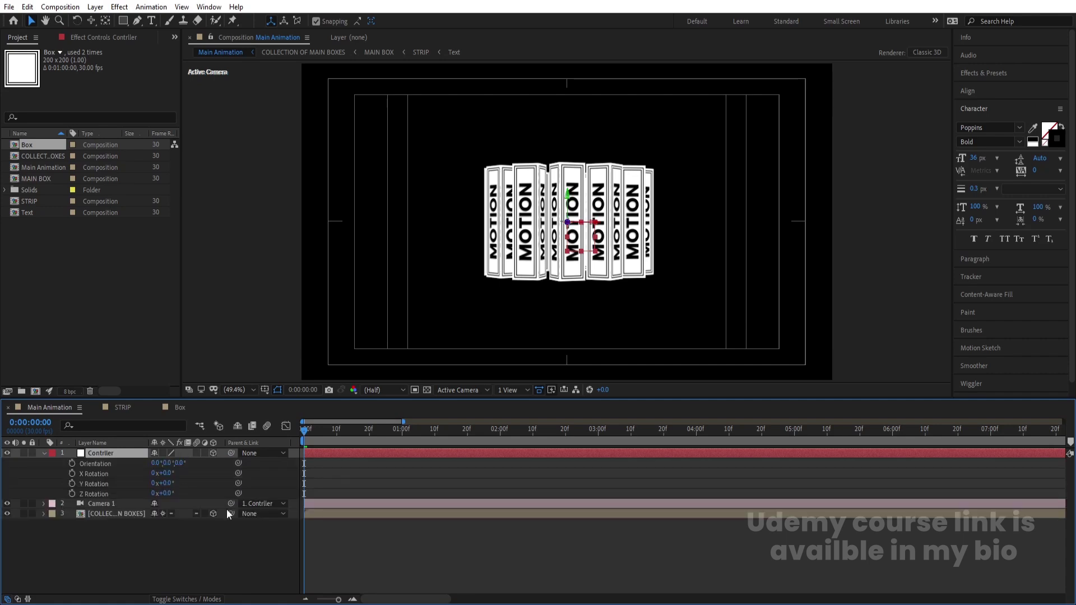
{"action": "left_click_drag", "start_coordinate": [167, 493], "coordinate": [149, 475]}
{"action": "key", "text": "ctrl+z"}
Preview the ring from the tilted camera view, and select the COLLECTION OF MAIN BOXES layer.
{"action": "key", "text": "space"}
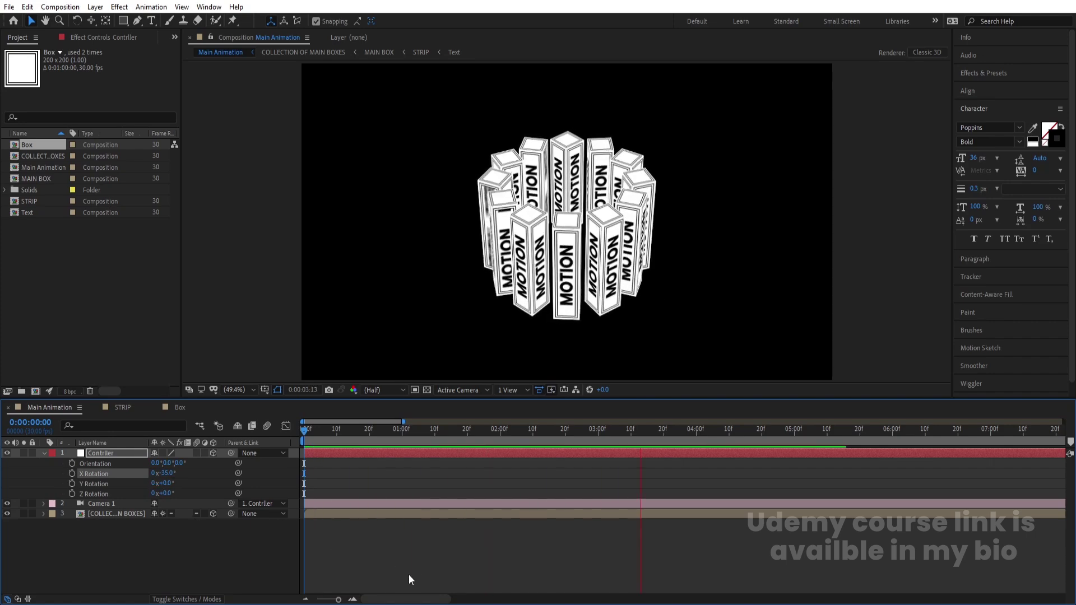
{"action": "left_click", "coordinate": [314, 430]}
{"action": "left_click", "coordinate": [102, 514]}
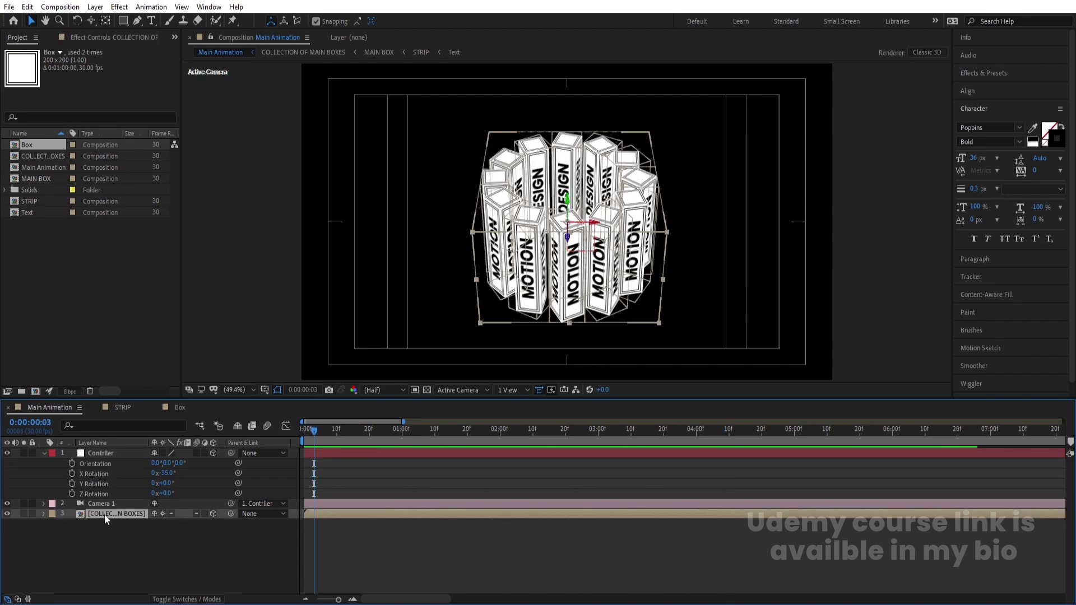
Duplicate the COLLECTION OF MAIN BOXES layer and scale the copy to 150%.
{"action": "key", "text": "ctrl+d"}
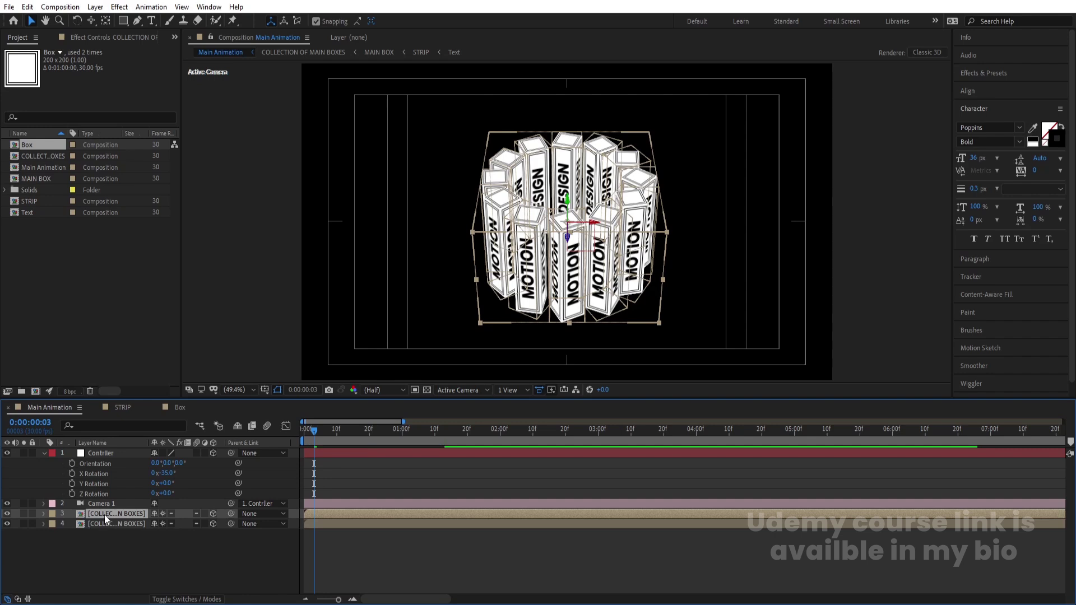
{"action": "key", "text": "s"}
{"action": "left_click", "coordinate": [166, 525]}
{"action": "type", "text": "1"}
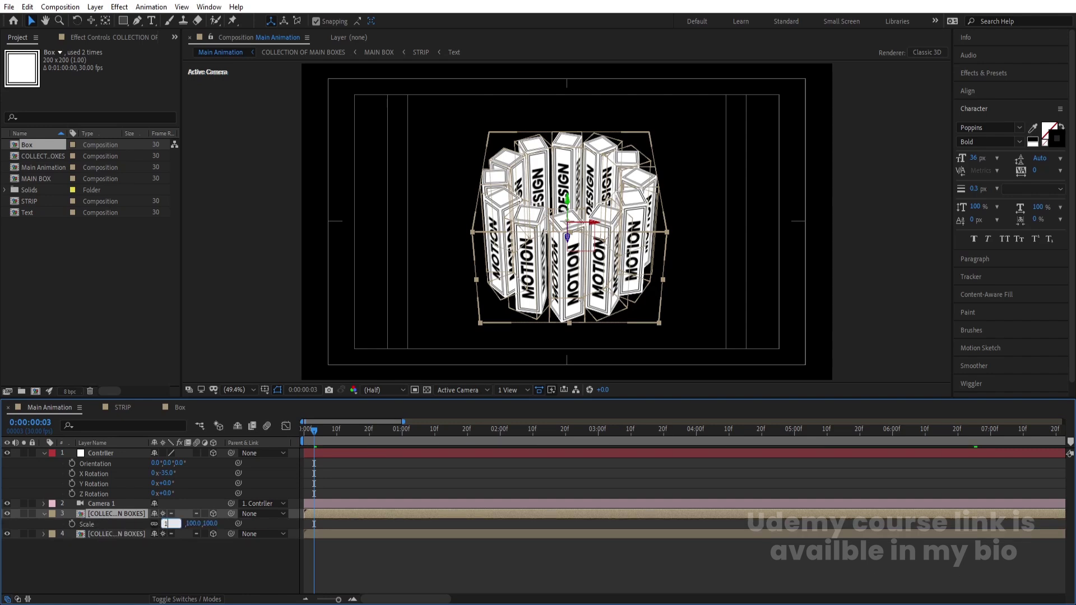
{"action": "type", "text": "30"}
{"action": "key", "text": "Return"}
{"action": "left_click", "coordinate": [173, 524]}
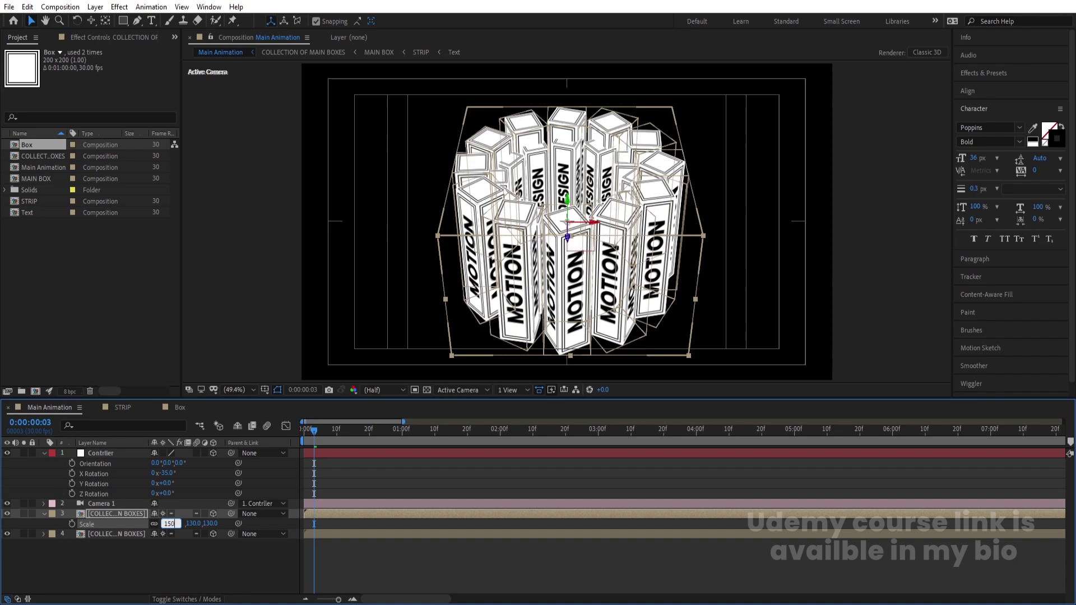
{"action": "key", "text": "Return"}
Lower the 150% ring copy beneath the original by setting its Y Position to 770.
{"action": "key", "text": "p"}
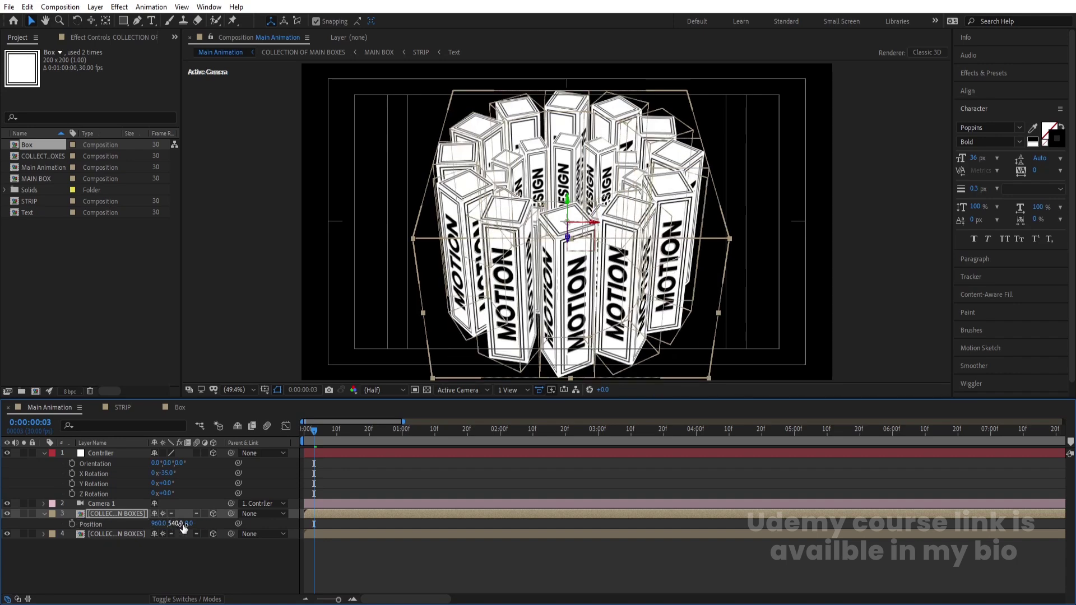
{"action": "left_click_drag", "start_coordinate": [173, 524], "coordinate": [252, 544]}
{"action": "left_click_drag", "start_coordinate": [177, 524], "coordinate": [218, 521]}
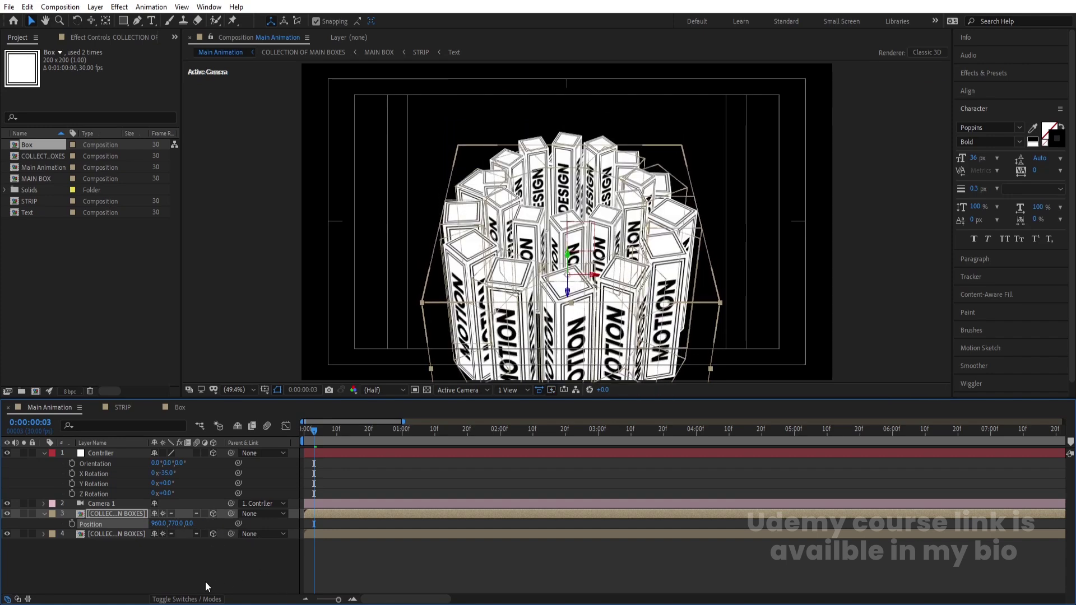
Switch the viewer to the Left view and reveal the Position values of both ring layers for comparison.
{"action": "left_click", "coordinate": [460, 392]}
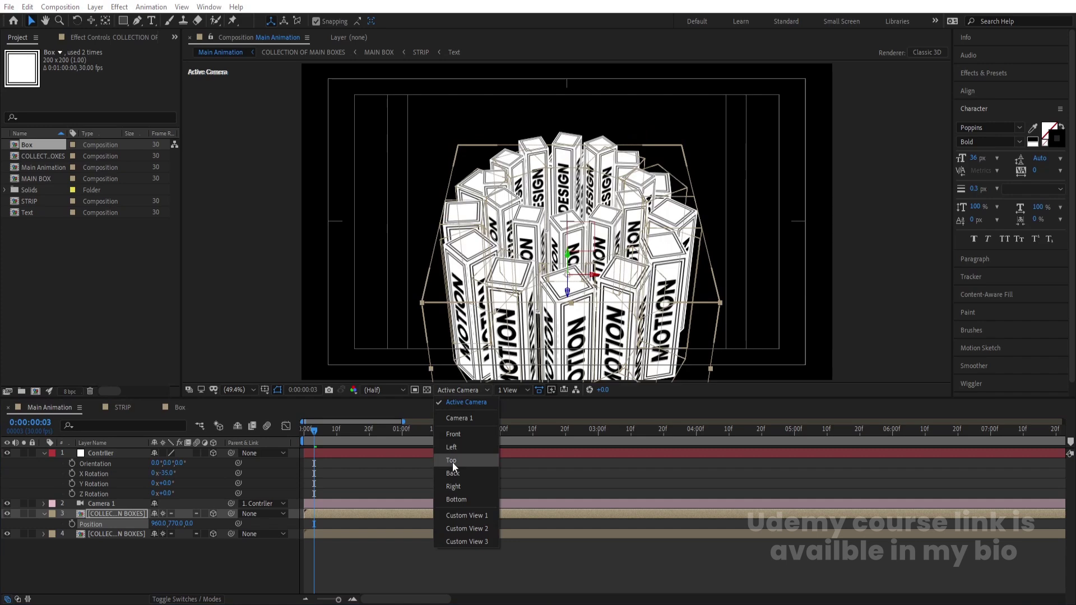
{"action": "left_click", "coordinate": [452, 462]}
{"action": "left_click", "coordinate": [461, 392]}
{"action": "left_click", "coordinate": [453, 443]}
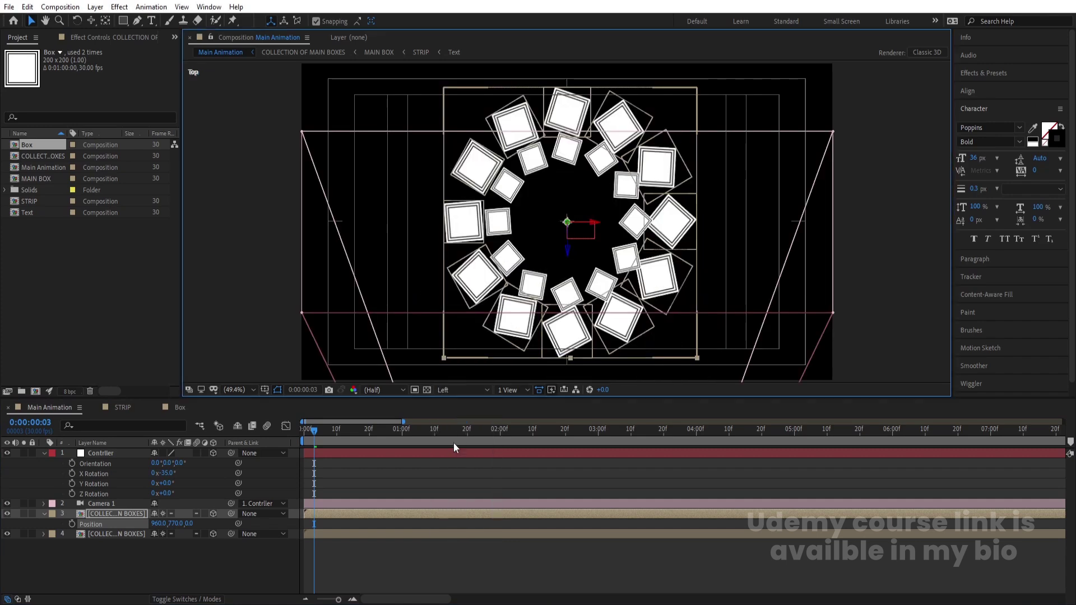
{"action": "left_click", "coordinate": [107, 514]}
{"action": "key", "text": "s"}
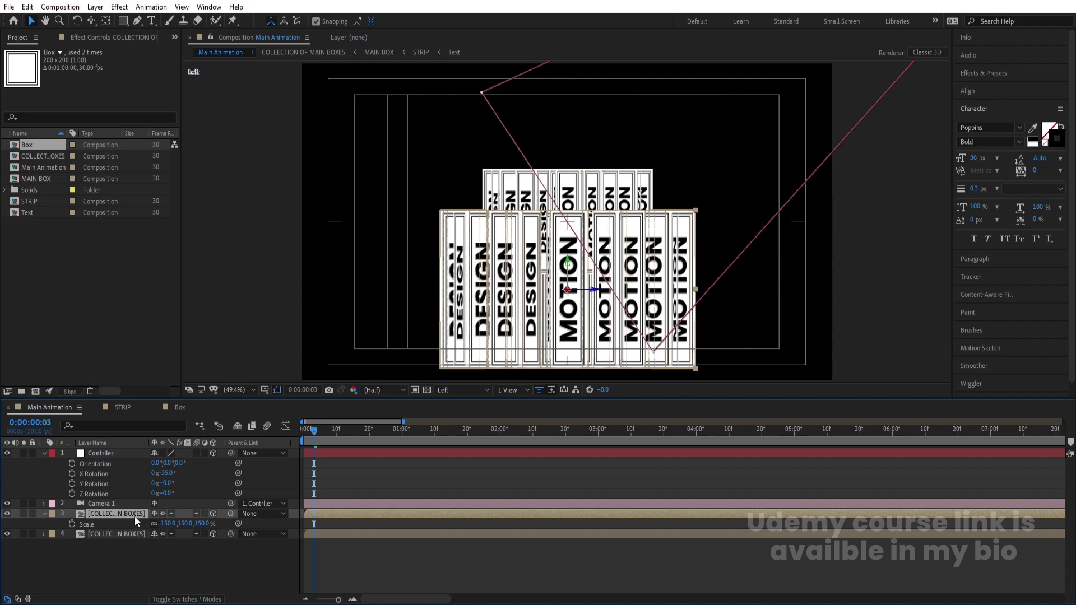
{"action": "left_click", "coordinate": [116, 534]}
{"action": "key", "text": "p"}
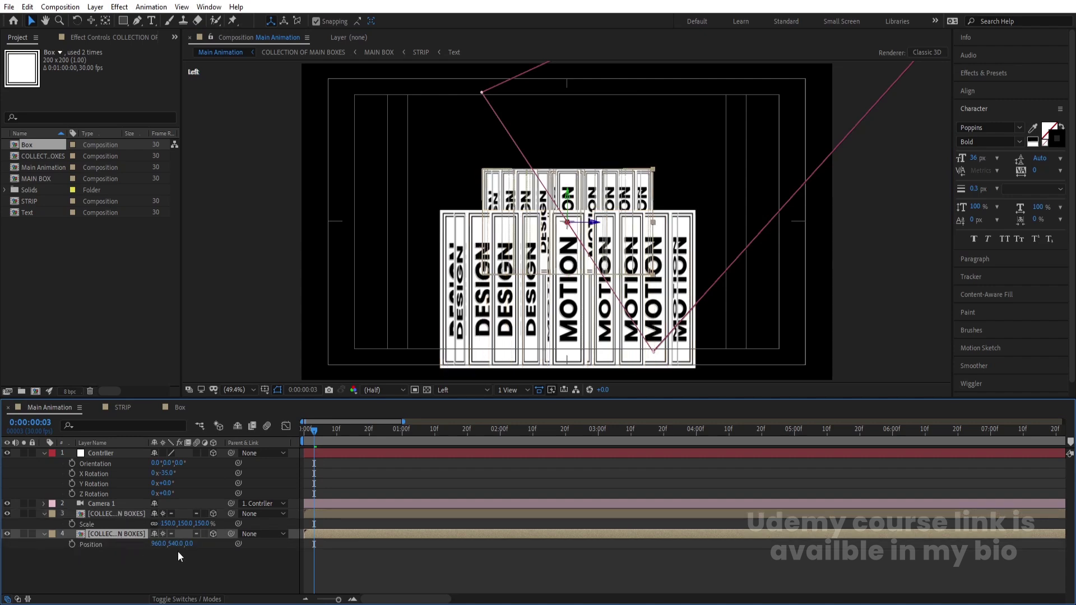
{"action": "left_click", "coordinate": [129, 513]}
{"action": "key", "text": "p"}
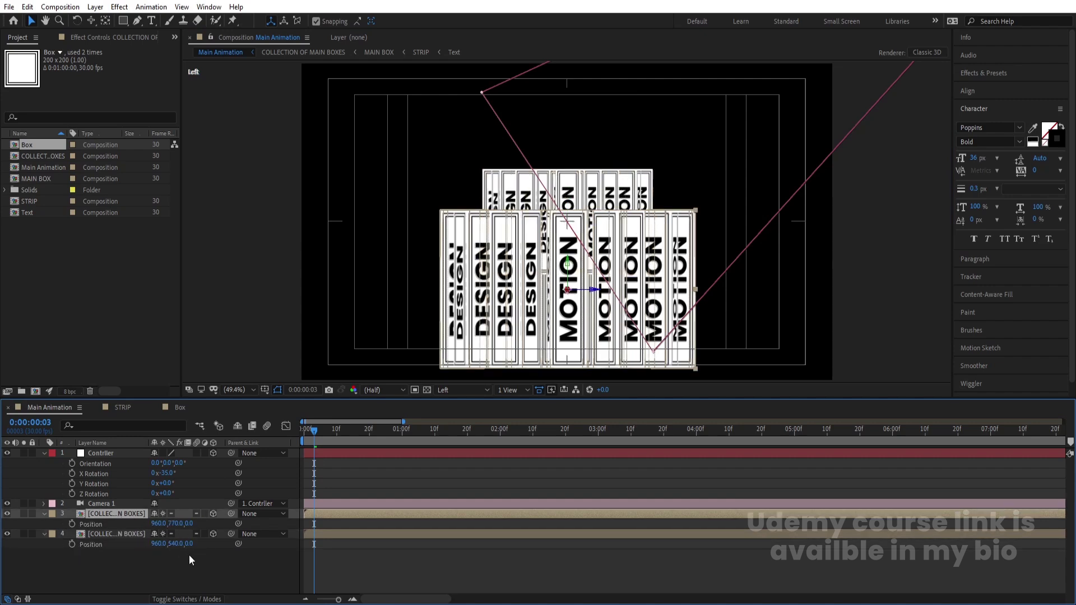
Duplicate the 150% ring layer and scale the new copy to 200%.
{"action": "key", "text": "ctrl+d"}
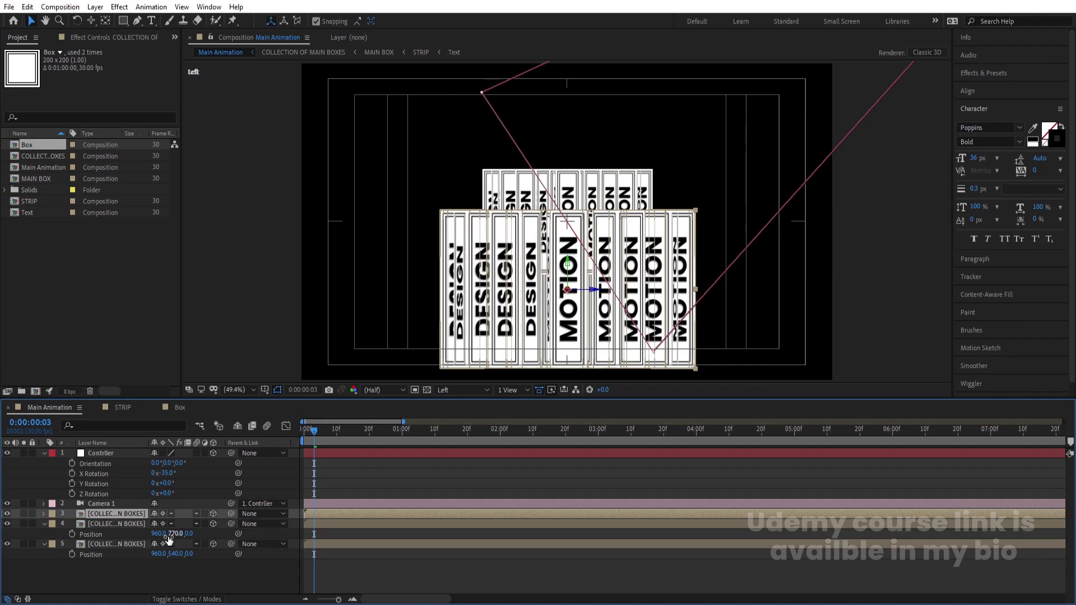
{"action": "key", "text": "s"}
{"action": "left_click", "coordinate": [170, 523]}
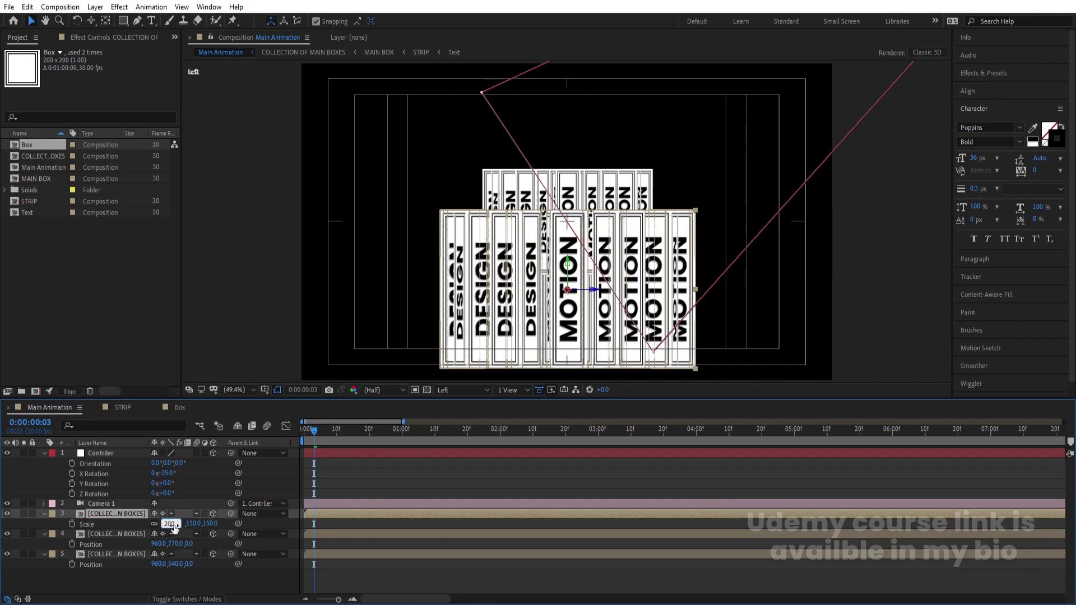
{"action": "type", "text": "200"}
{"action": "key", "text": "Return"}
Lower the 200% ring to form a third tier, fine-tuning its Y Position to 1049.
{"action": "key", "text": "p"}
{"action": "left_click_drag", "start_coordinate": [178, 525], "coordinate": [318, 548]}
{"action": "key", "text": "Up"}
{"action": "key", "text": "Up"}
{"action": "key", "text": "Up"}
{"action": "key", "text": "Up"}
{"action": "key", "text": "Up"}
{"action": "key", "text": "Up"}
{"action": "key", "text": "Up"}
{"action": "key", "text": "Up"}
{"action": "key", "text": "Up"}
{"action": "key", "text": "Up"}
{"action": "key", "text": "Up"}
{"action": "key", "text": "Up"}
{"action": "key", "text": "Up"}
{"action": "key", "text": "Up"}
{"action": "key", "text": "Up"}
{"action": "key", "text": "Up"}
{"action": "key", "text": "Up"}
{"action": "key", "text": "Up"}
{"action": "key", "text": "Up"}
{"action": "key", "text": "Up"}
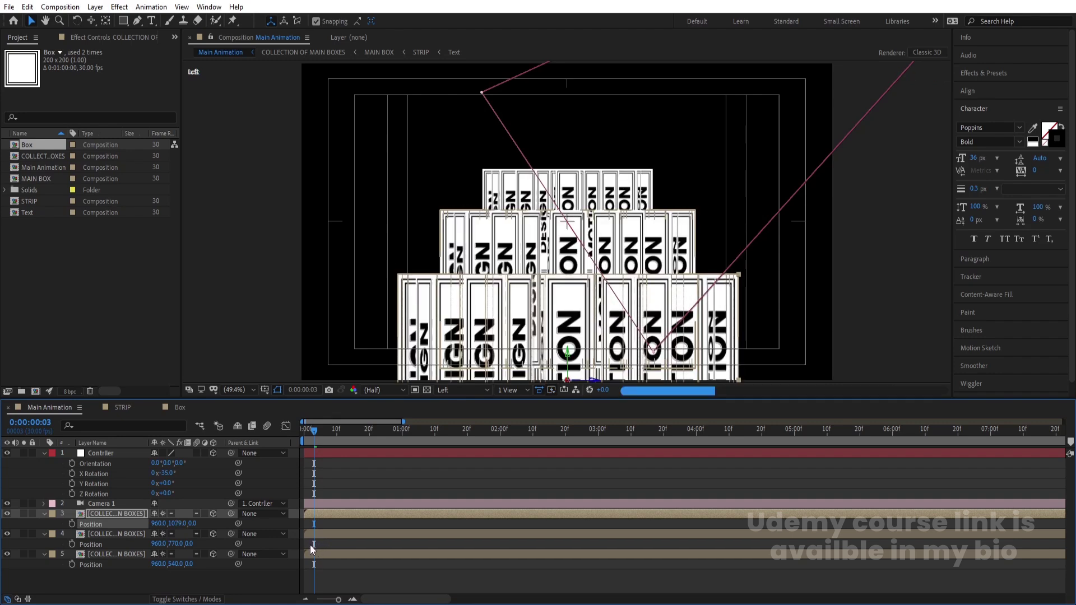
{"action": "key", "text": "Up"}
{"action": "key", "text": "Up"}
{"action": "key", "text": "Up"}
{"action": "key", "text": "Up"}
{"action": "key", "text": "Up"}
{"action": "key", "text": "Up"}
{"action": "key", "text": "Up"}
{"action": "key", "text": "Up"}
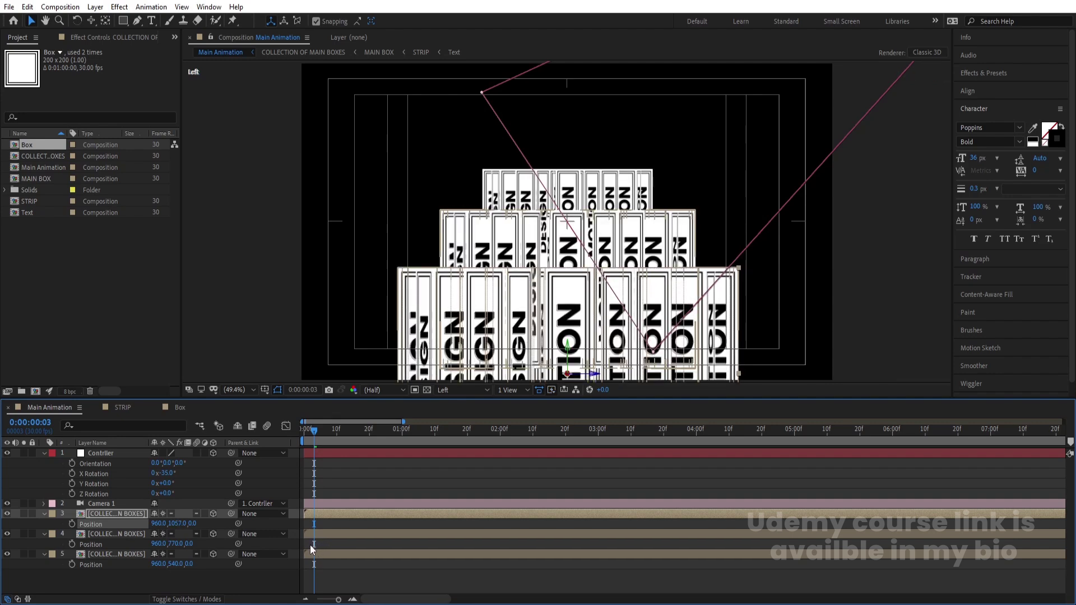
Duplicate the 200% ring layer and scale the new copy to 250%.
{"action": "key", "text": "ctrl+d"}
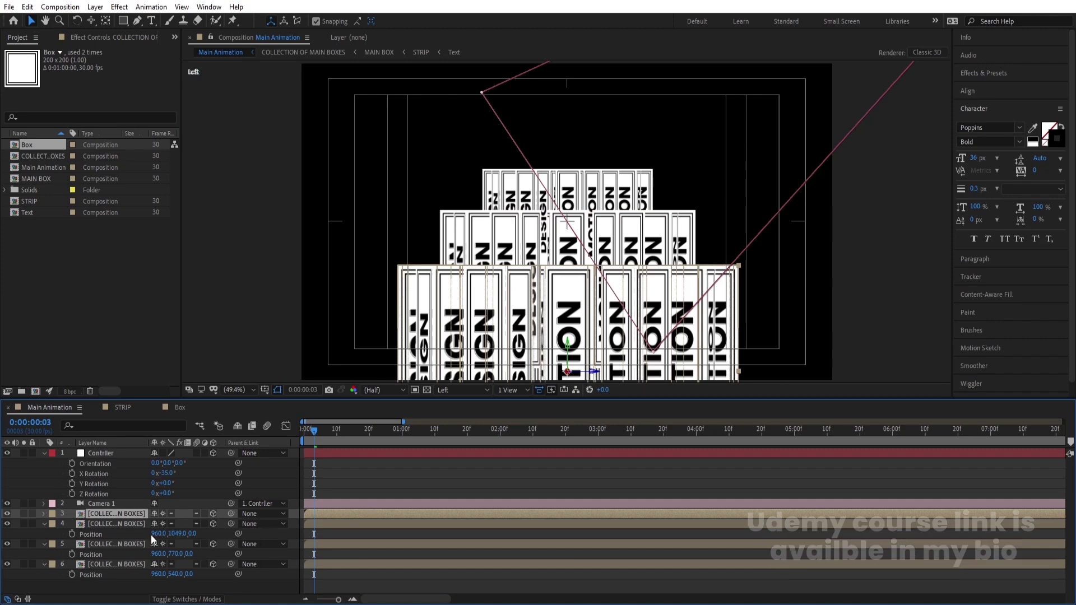
{"action": "key", "text": "s"}
{"action": "left_click", "coordinate": [167, 523]}
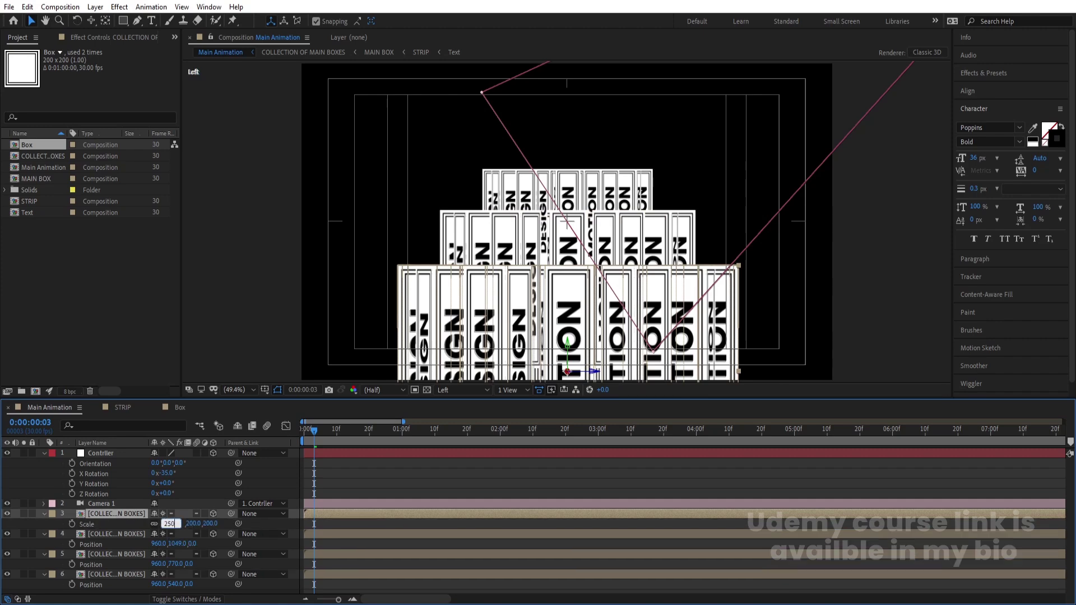
{"action": "key", "text": "Return"}
Lower the 250% ring to form a fourth tier at Y Position 1320, and show a longer span of the timeline.
{"action": "key", "text": "p"}
{"action": "left_click_drag", "start_coordinate": [172, 526], "coordinate": [367, 548]}
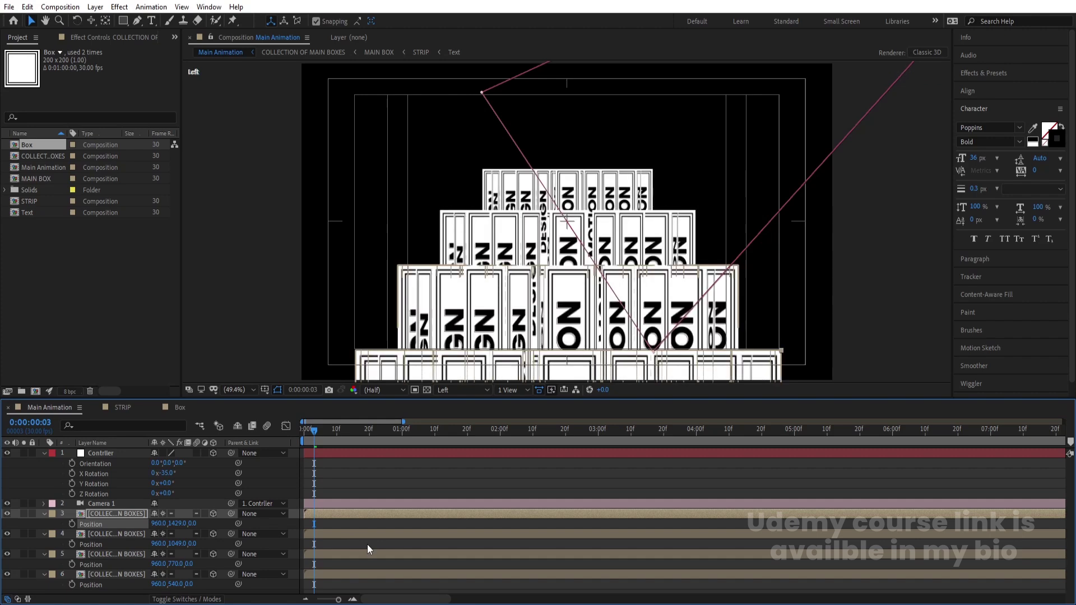
{"action": "mouse_move", "coordinate": [177, 524]}
{"action": "left_mouse_down"}
{"action": "mouse_move", "coordinate": [143, 522]}
{"action": "mouse_move", "coordinate": [166, 527]}
{"action": "left_mouse_up"}
{"action": "key", "text": "Num_Lock"}
{"action": "key", "text": "minus"}
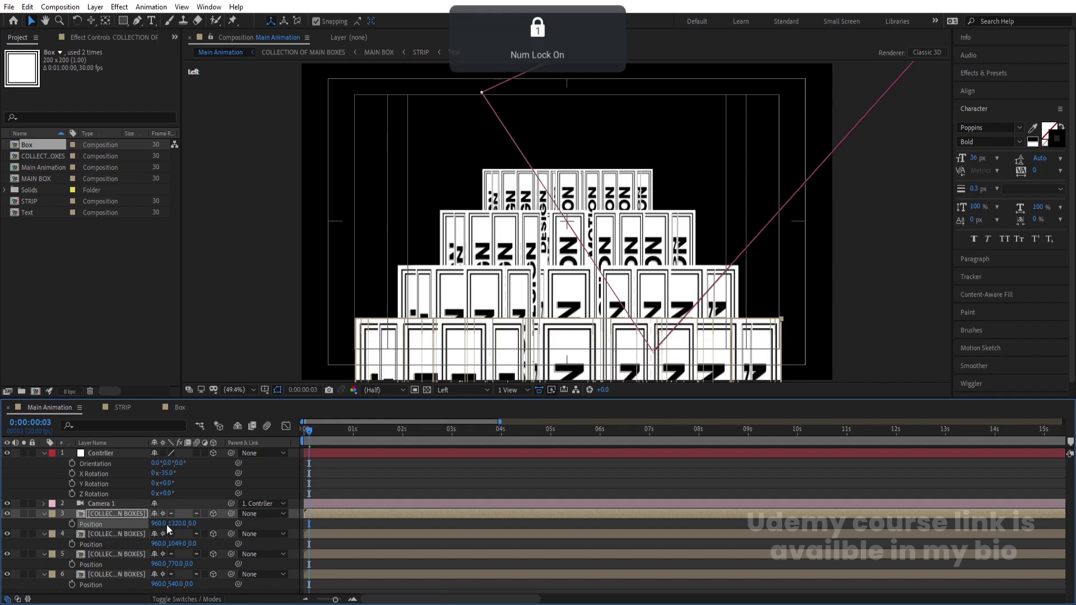
Return the viewer to Active Camera and preview the four tiered rings rotating.
{"action": "left_click", "coordinate": [466, 391]}
{"action": "left_click", "coordinate": [465, 409]}
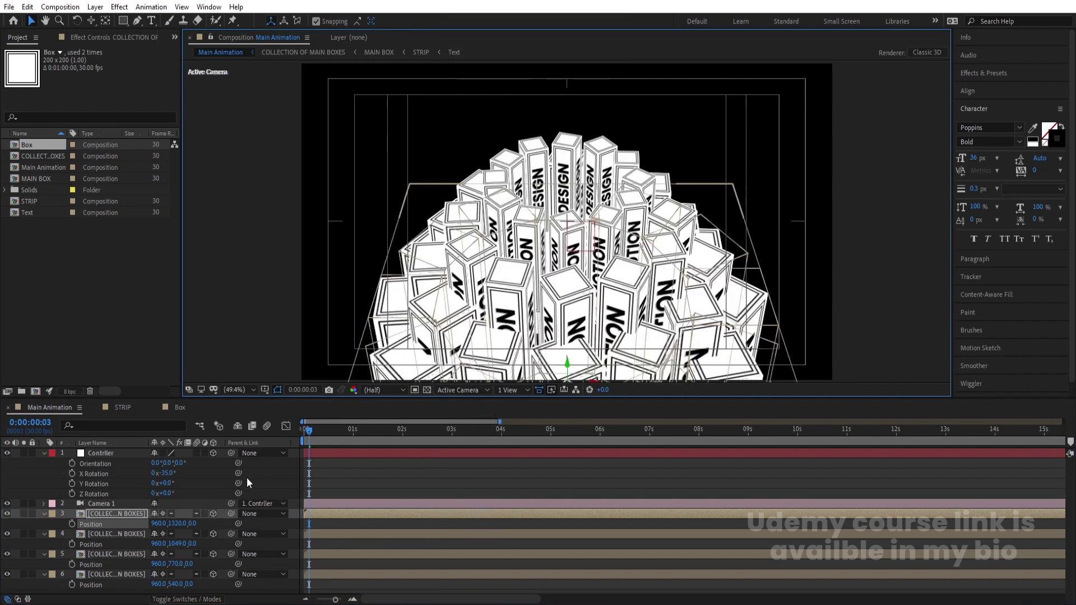
{"action": "left_click", "coordinate": [364, 470]}
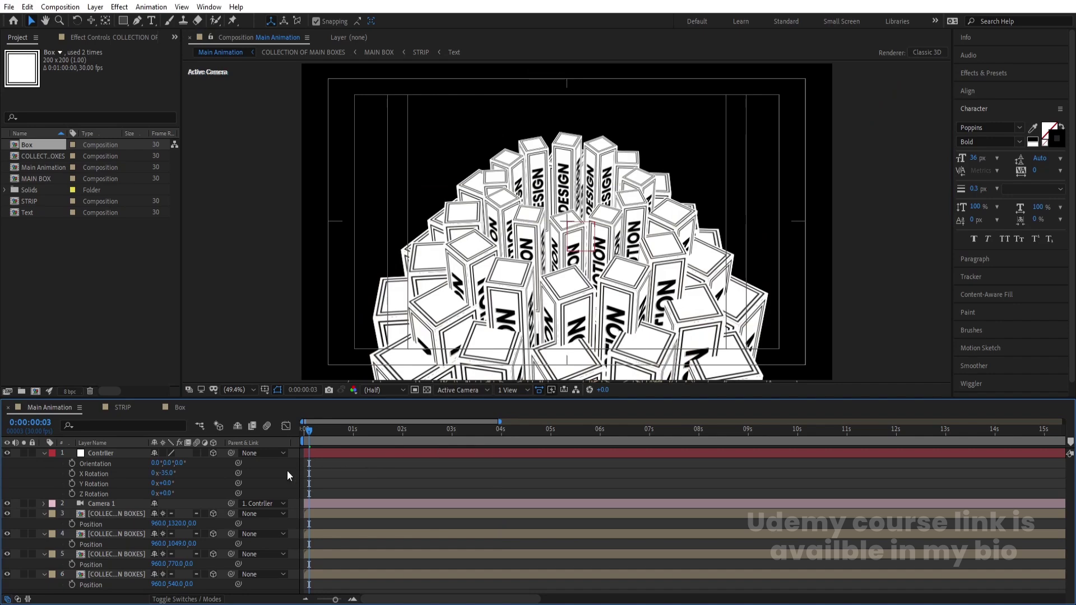
{"action": "left_click", "coordinate": [460, 390]}
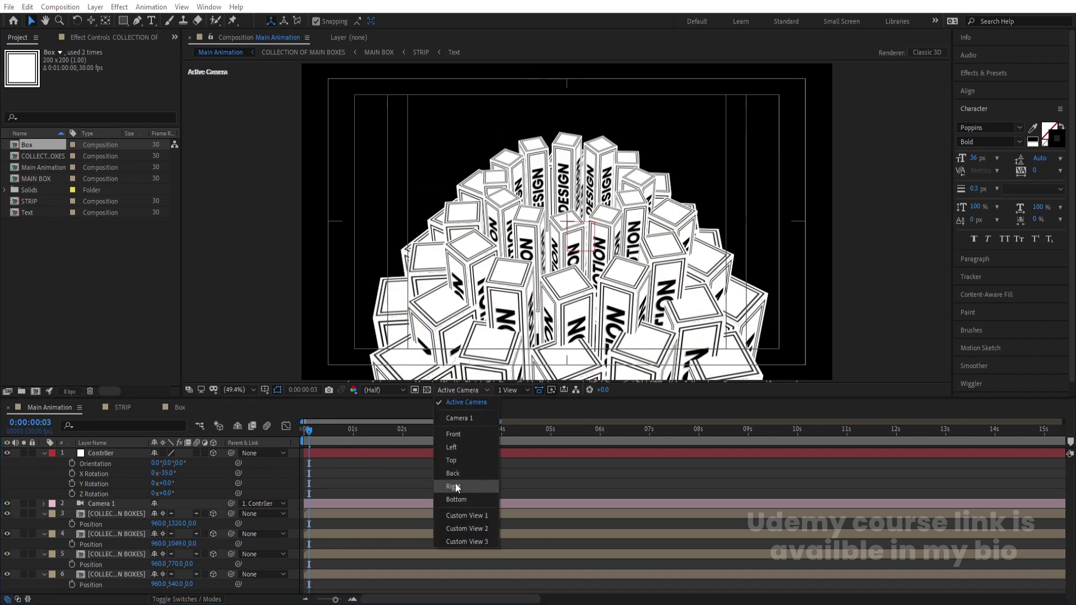
{"action": "left_click", "coordinate": [512, 465]}
{"action": "key", "text": "space"}
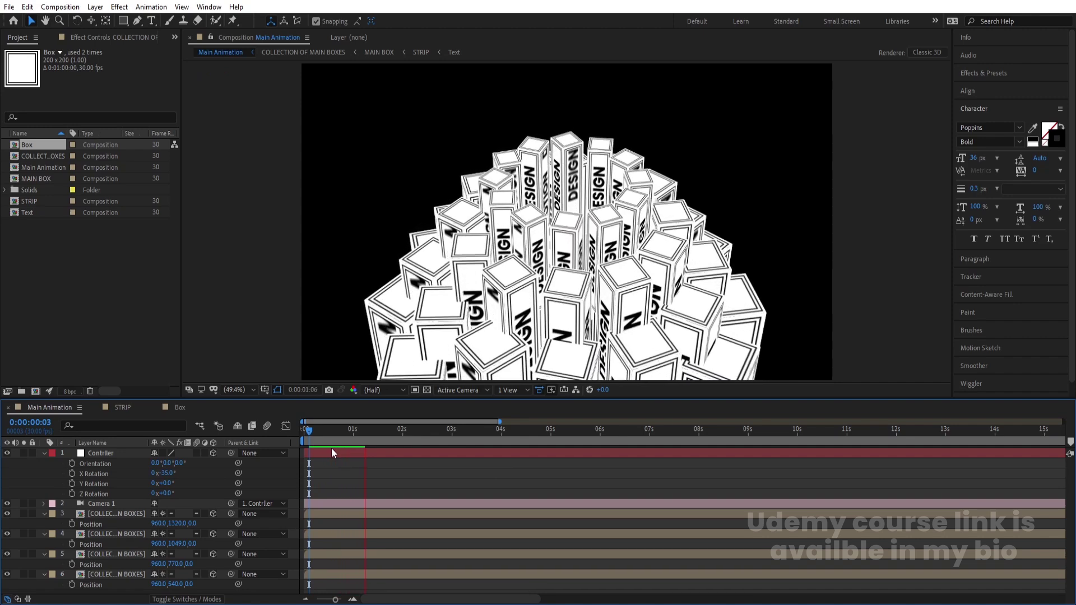
{"action": "key", "text": "space"}
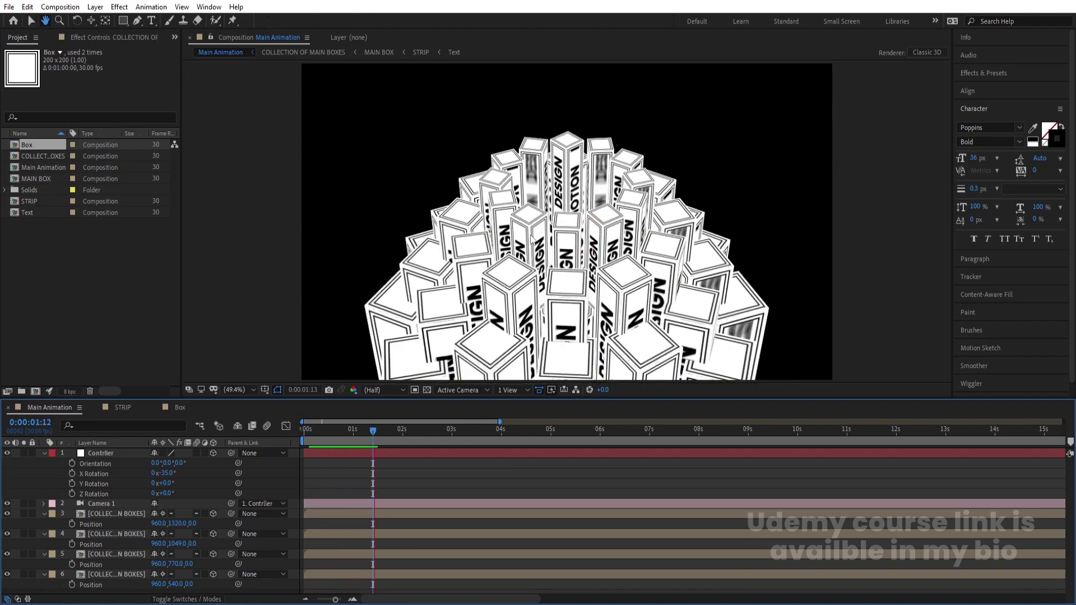
Collapse all layer properties, duplicate the original 100% ring, and scale the bottommost copy to 50%.
{"action": "key", "text": "ctrl+a"}
{"action": "key", "text": "u"}
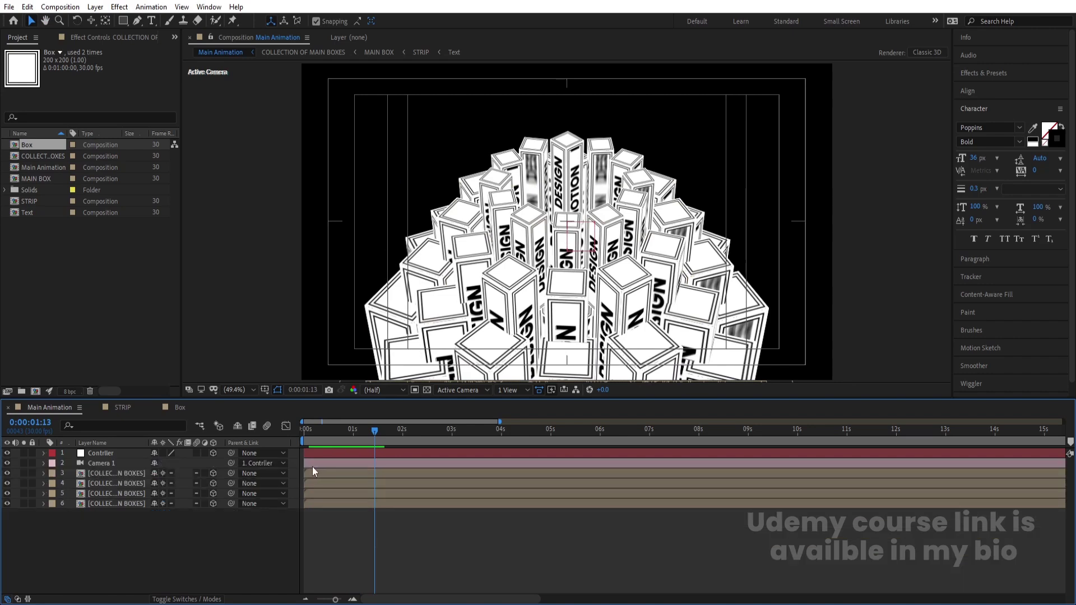
{"action": "left_click", "coordinate": [92, 507]}
{"action": "key", "text": "ctrl+d"}
{"action": "left_click", "coordinate": [116, 513]}
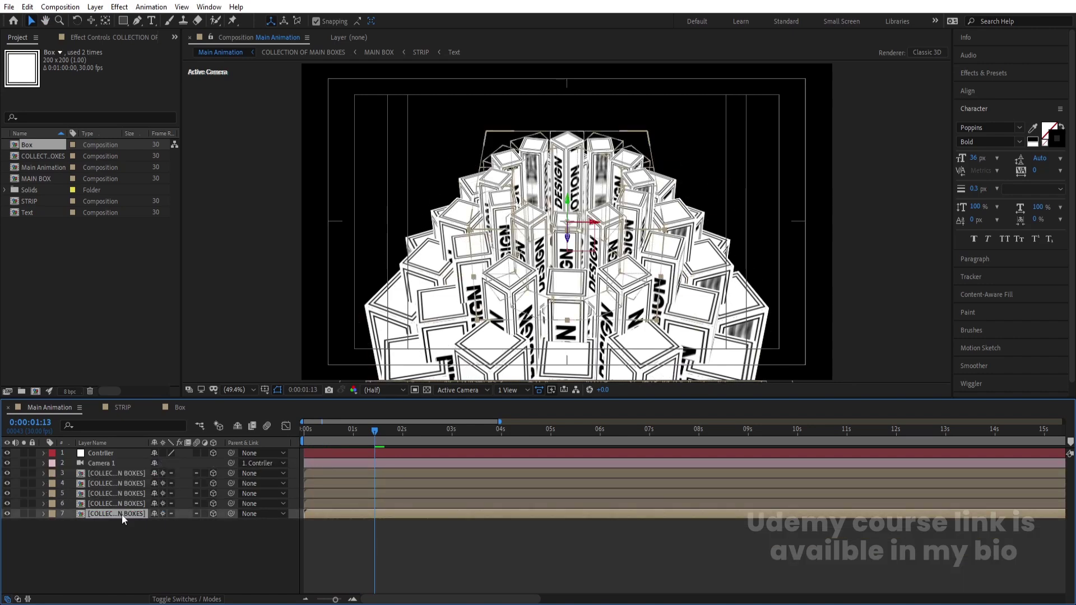
{"action": "key", "text": "s"}
{"action": "left_click", "coordinate": [171, 524]}
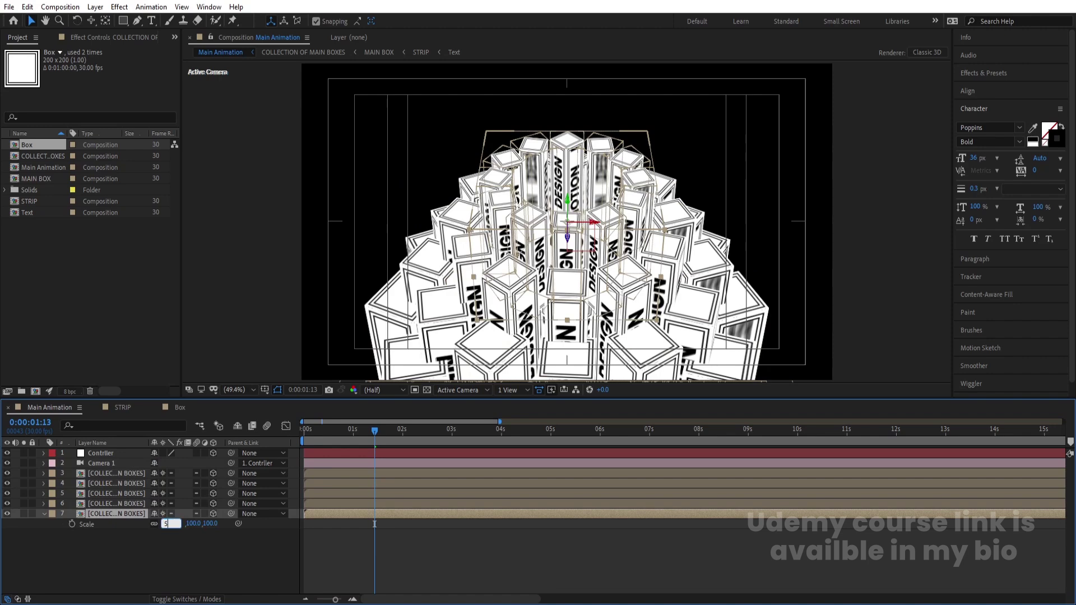
{"action": "type", "text": "50"}
{"action": "key", "text": "Return"}
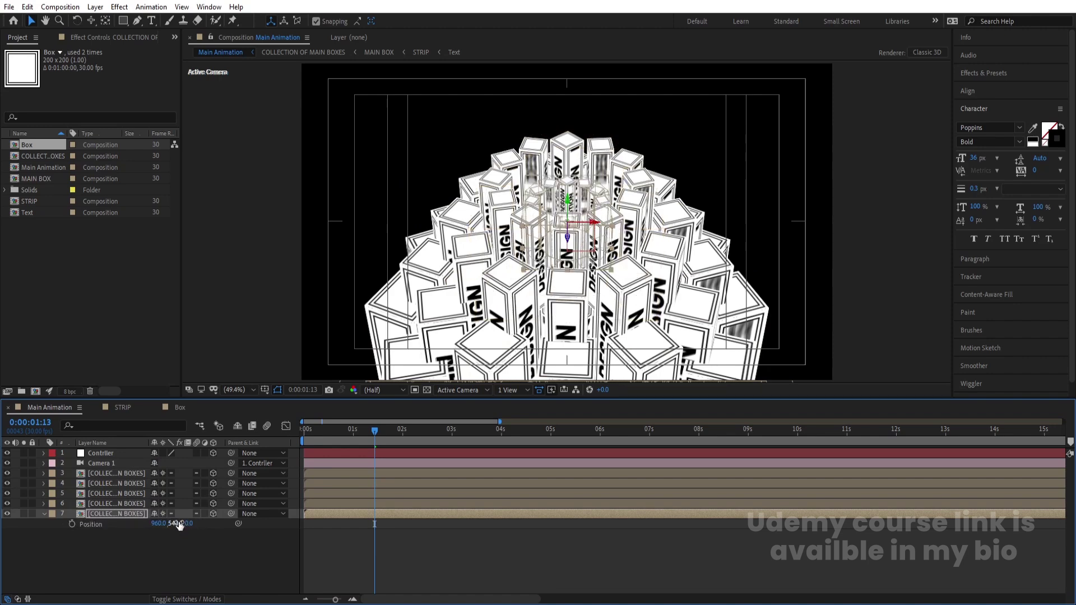
Raise the 50% ring to the top of the stack at Y Position 331 and preview the animation.
{"action": "key", "text": "p"}
{"action": "left_click_drag", "start_coordinate": [176, 523], "coordinate": [119, 516]}
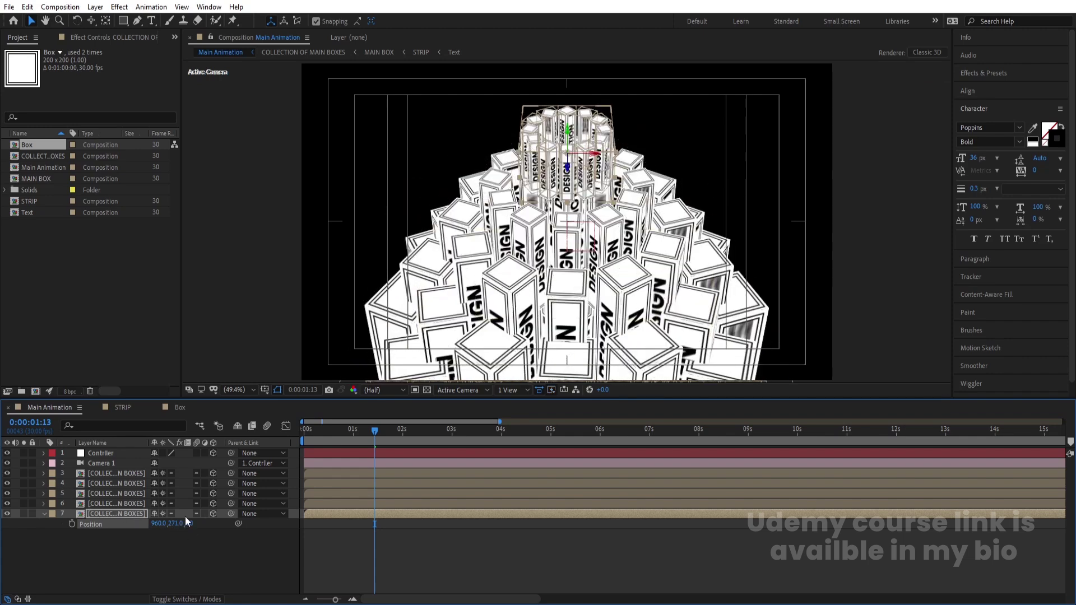
{"action": "left_click_drag", "start_coordinate": [185, 523], "coordinate": [205, 528]}
{"action": "key", "text": "space"}
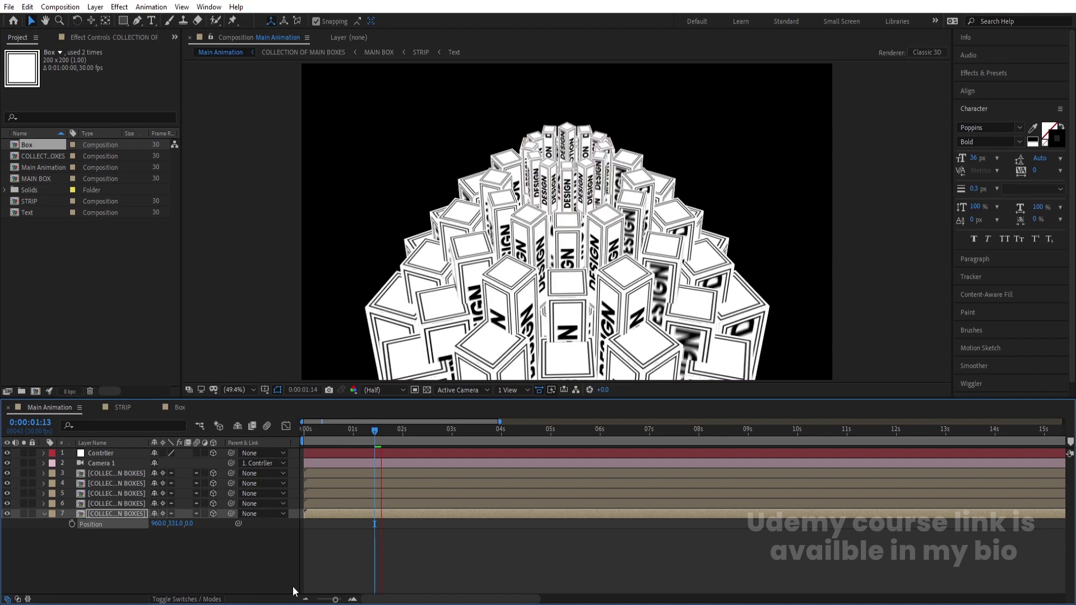
{"action": "key", "text": "space"}
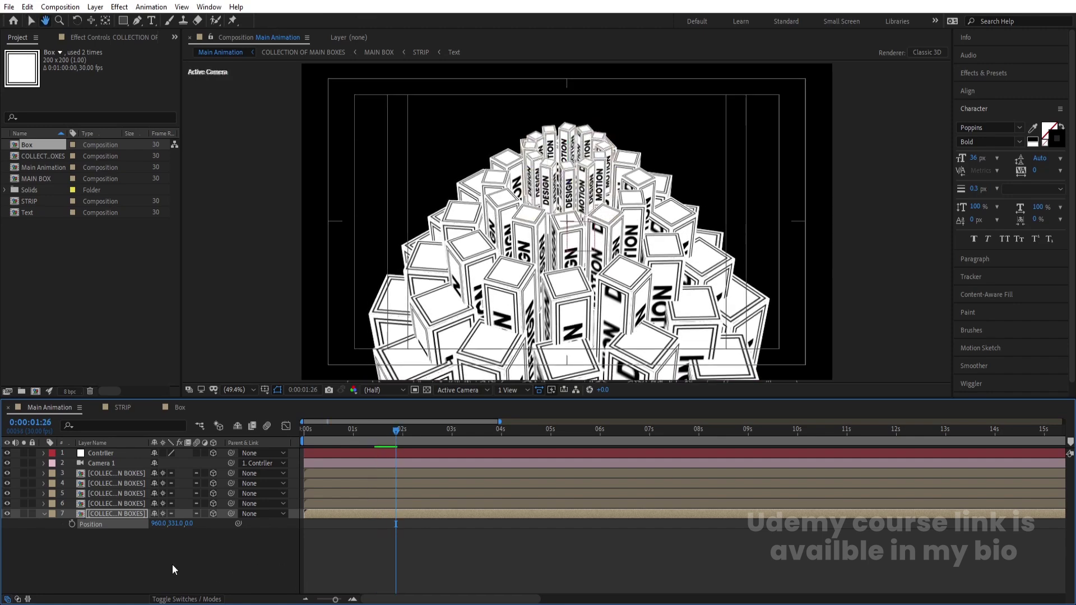
Dolly Camera 1 closer so the tiered rings fill more of the frame.
{"action": "left_click", "coordinate": [173, 564]}
{"action": "key", "text": "c"}
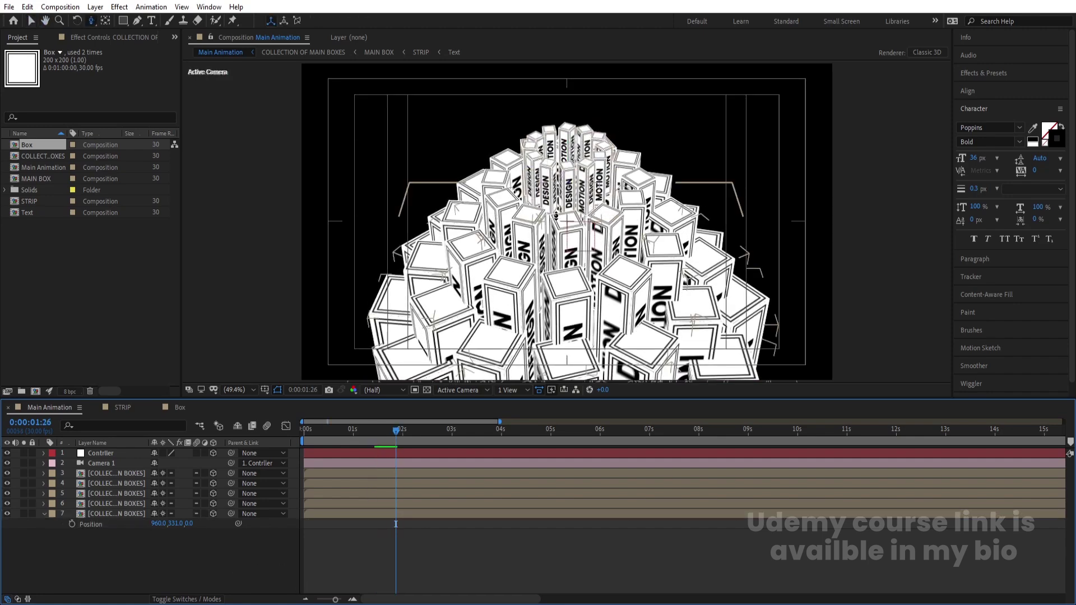
{"action": "key", "text": "KP_2"}
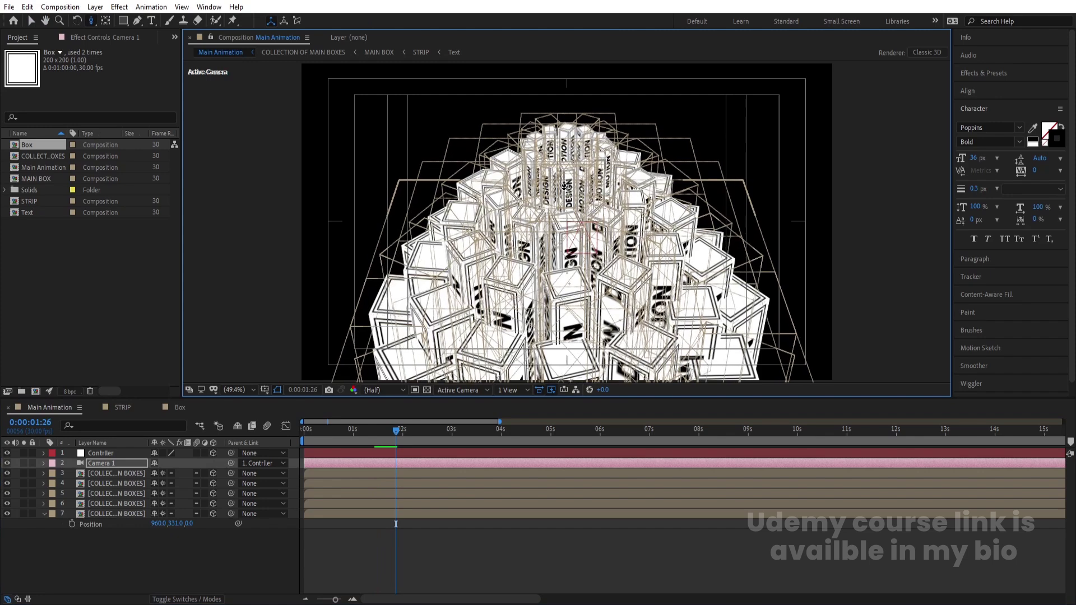
{"action": "left_click", "coordinate": [396, 524]}
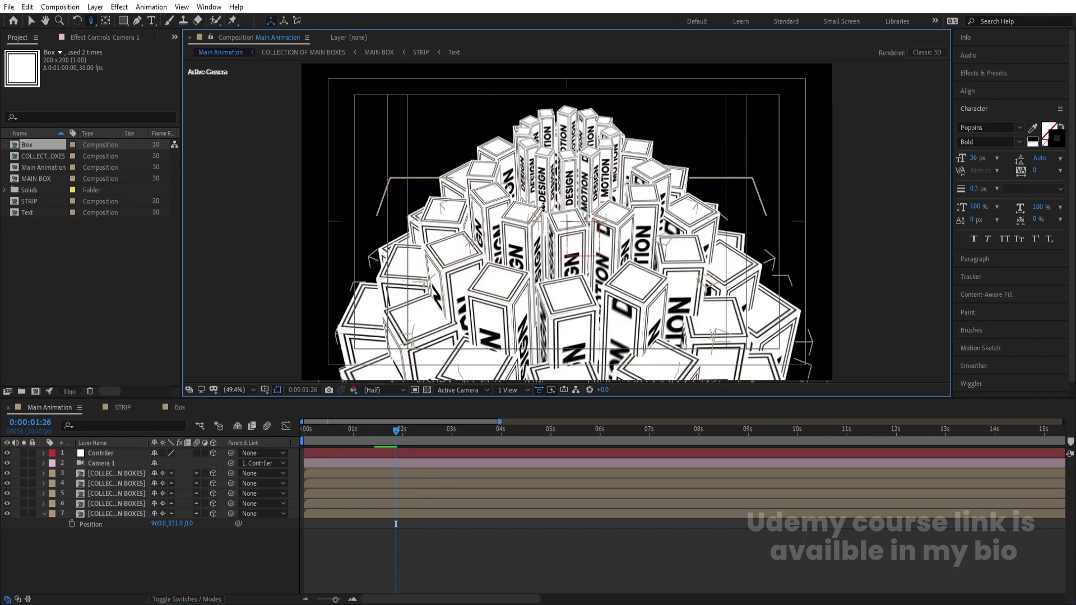
Try inverting the layer 6 ring's colors with a Tint effect and swapped colors, and remove the effect.
{"action": "left_click", "coordinate": [97, 504]}
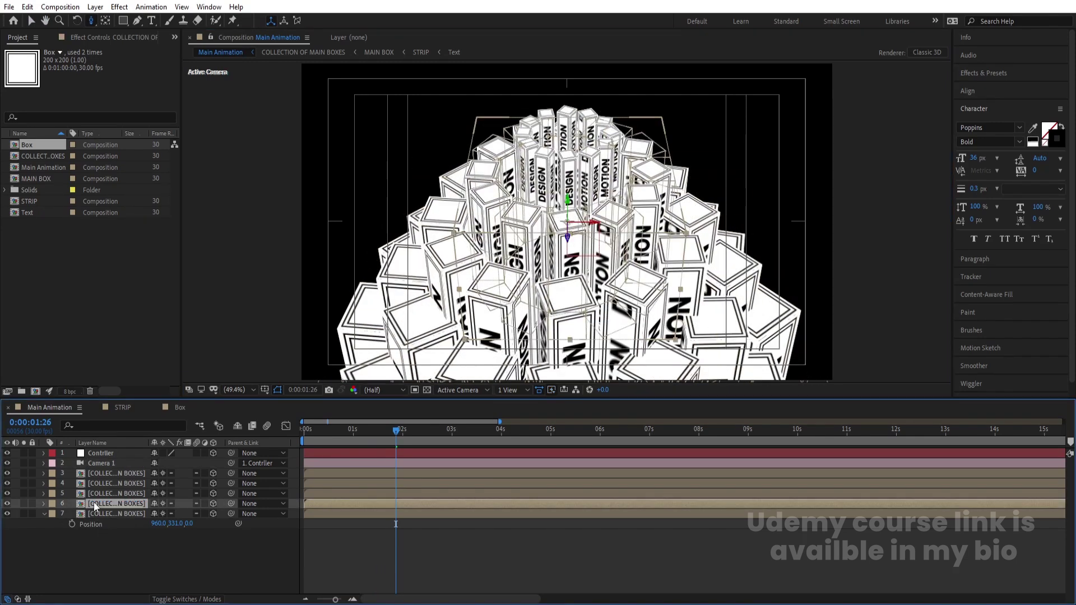
{"action": "left_click", "coordinate": [988, 73]}
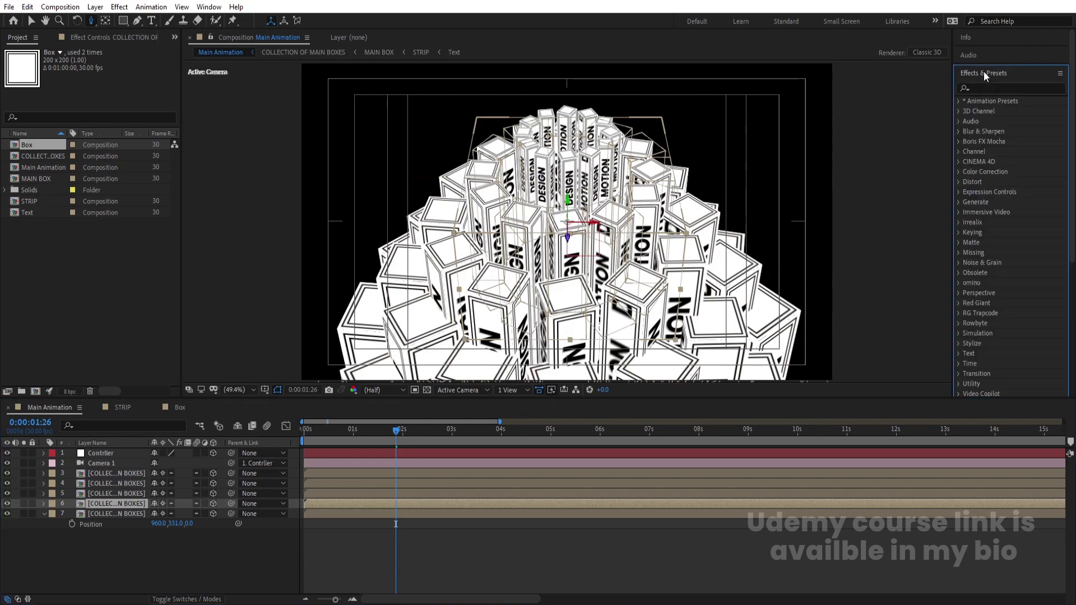
{"action": "left_click", "coordinate": [981, 86]}
{"action": "type", "text": "tint"}
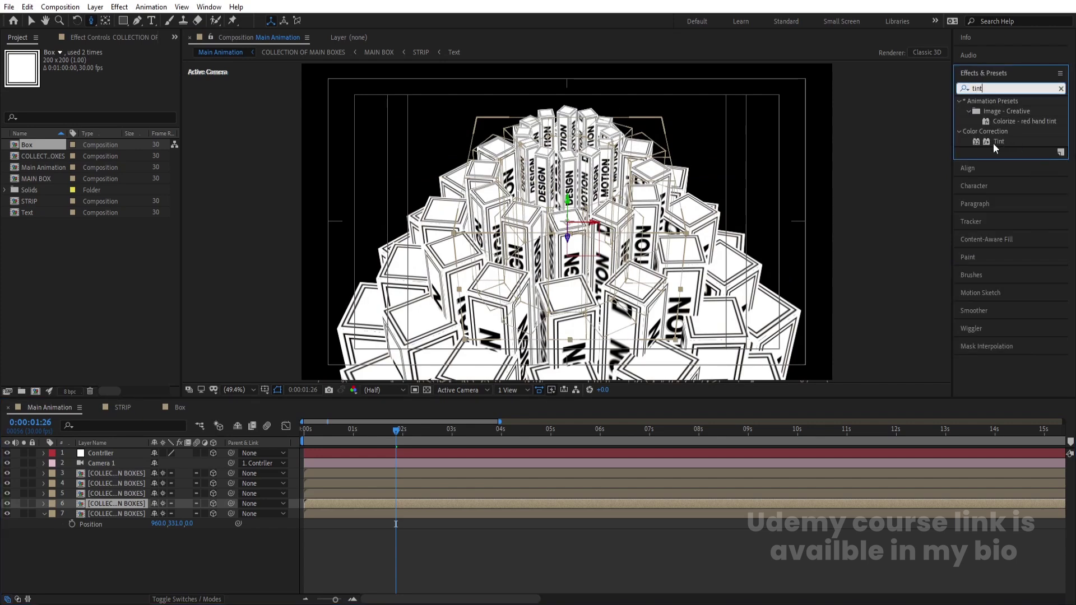
{"action": "double_click", "coordinate": [993, 142]}
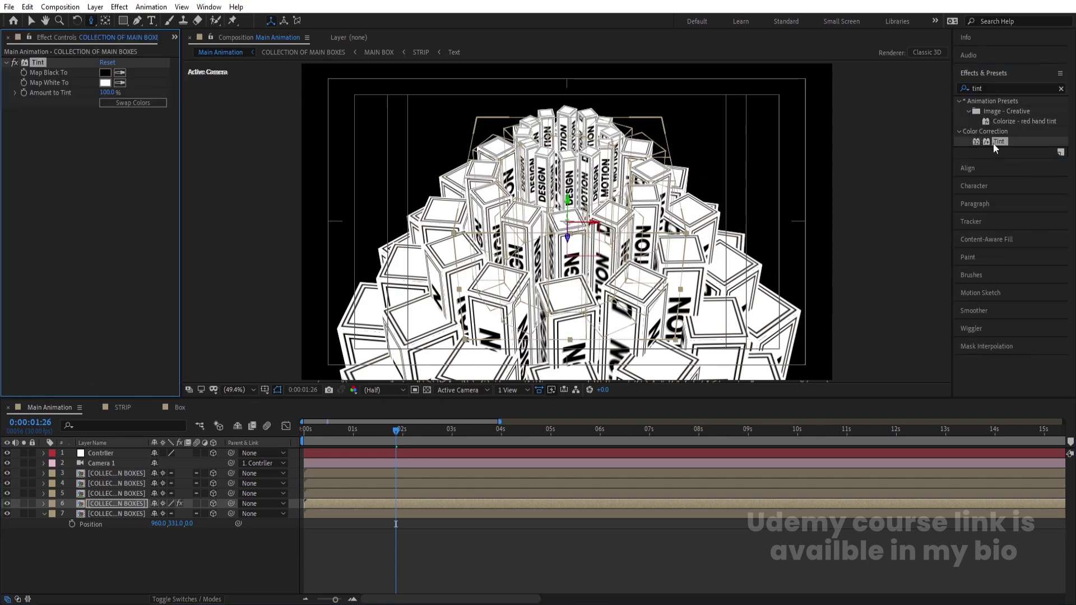
{"action": "left_click", "coordinate": [121, 106]}
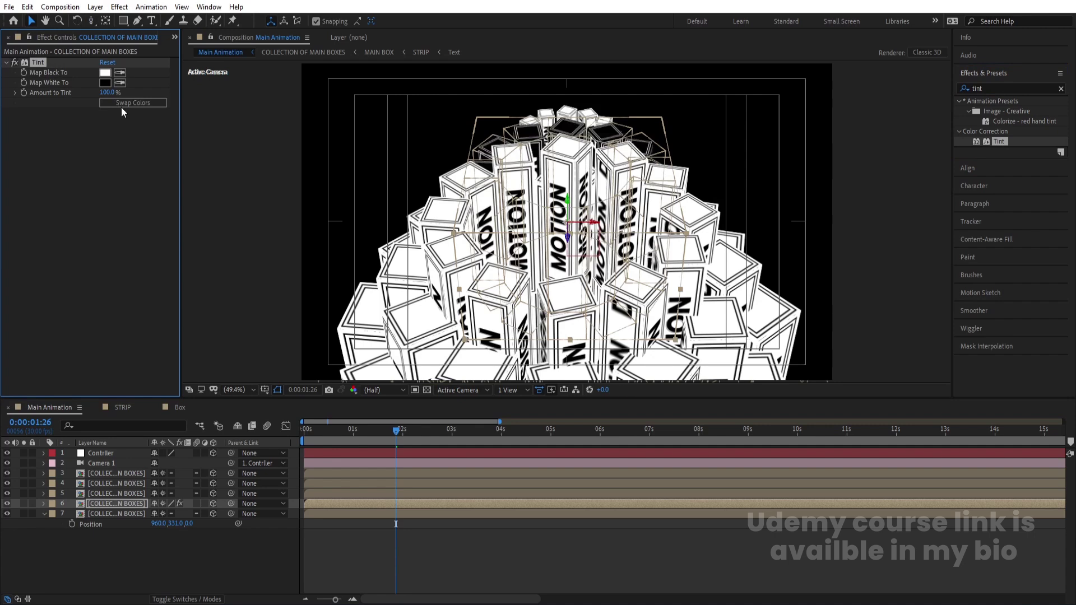
{"action": "left_click", "coordinate": [121, 106]}
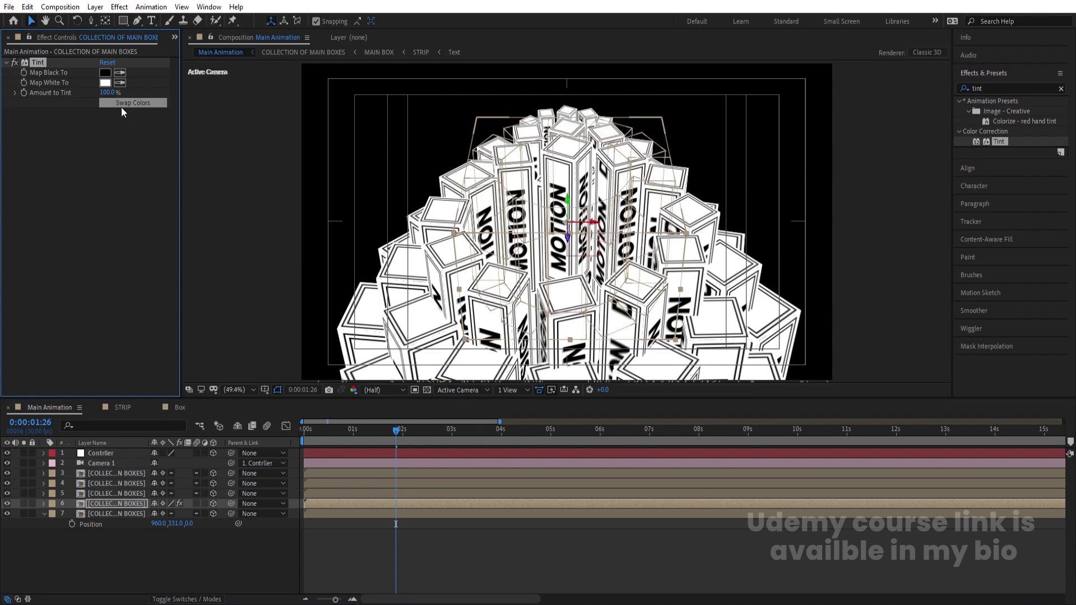
{"action": "key", "text": "Delete"}
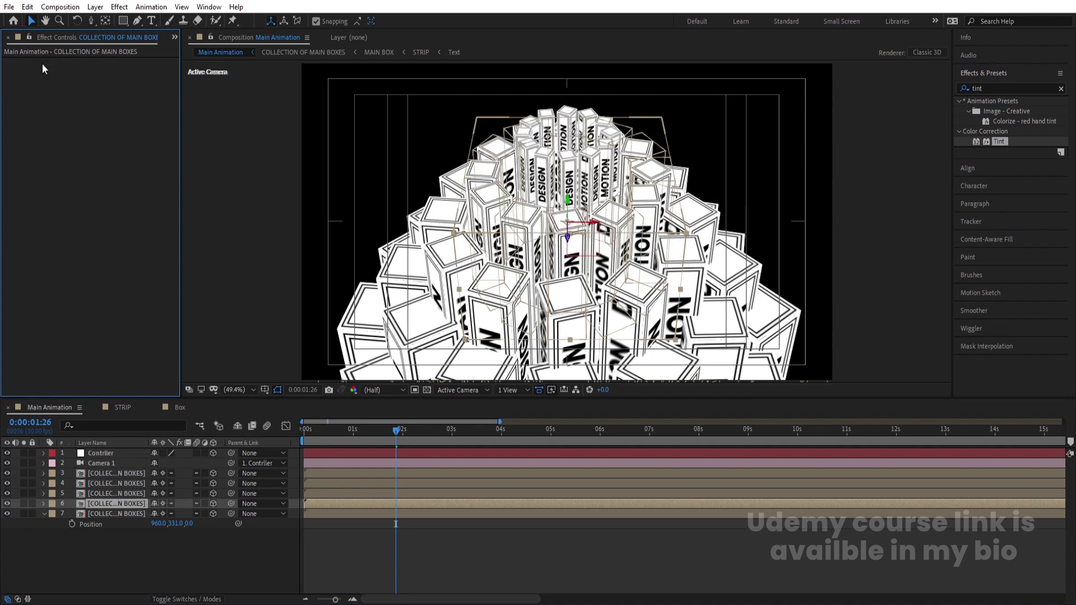
Reveal the layer 6 ring's source composition in the project.
{"action": "right_click", "coordinate": [91, 500]}
{"action": "mouse_move", "coordinate": [142, 406]}
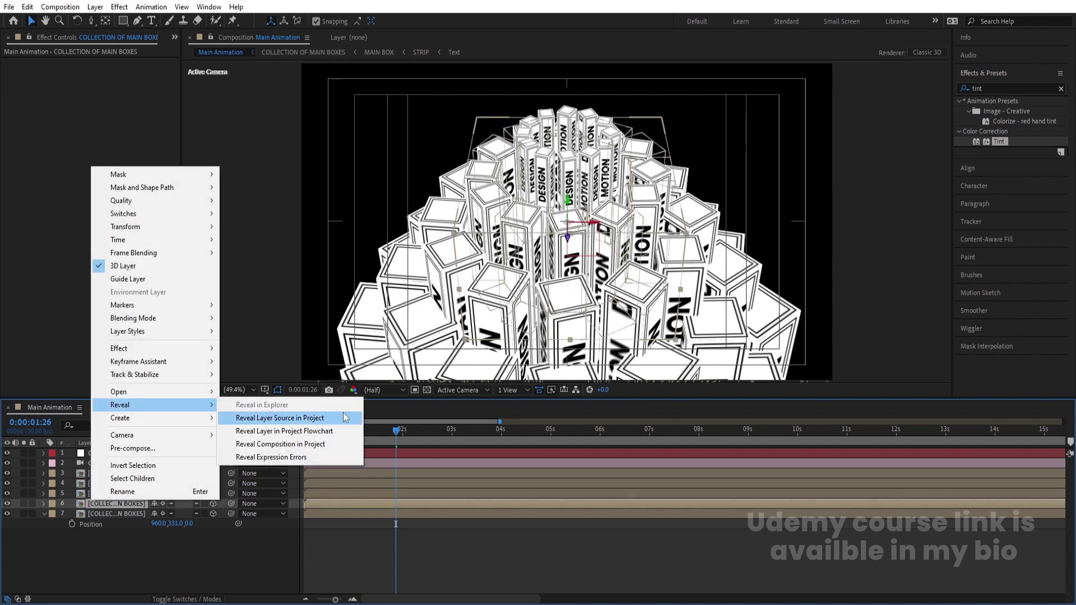
{"action": "left_click", "coordinate": [343, 414]}
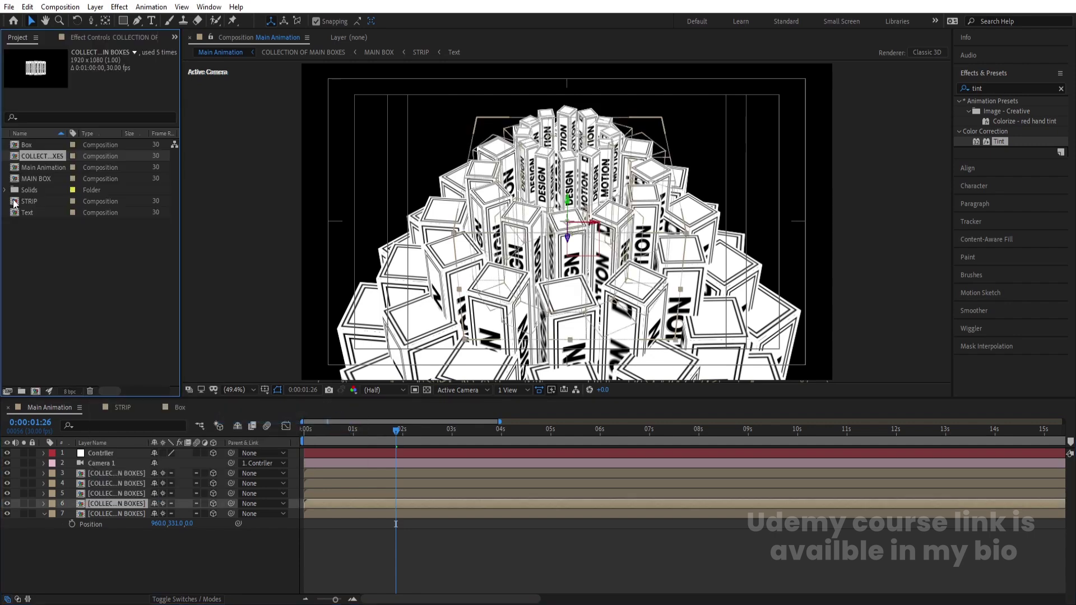
{"action": "left_click_drag", "start_coordinate": [355, 493], "coordinate": [437, 408]}
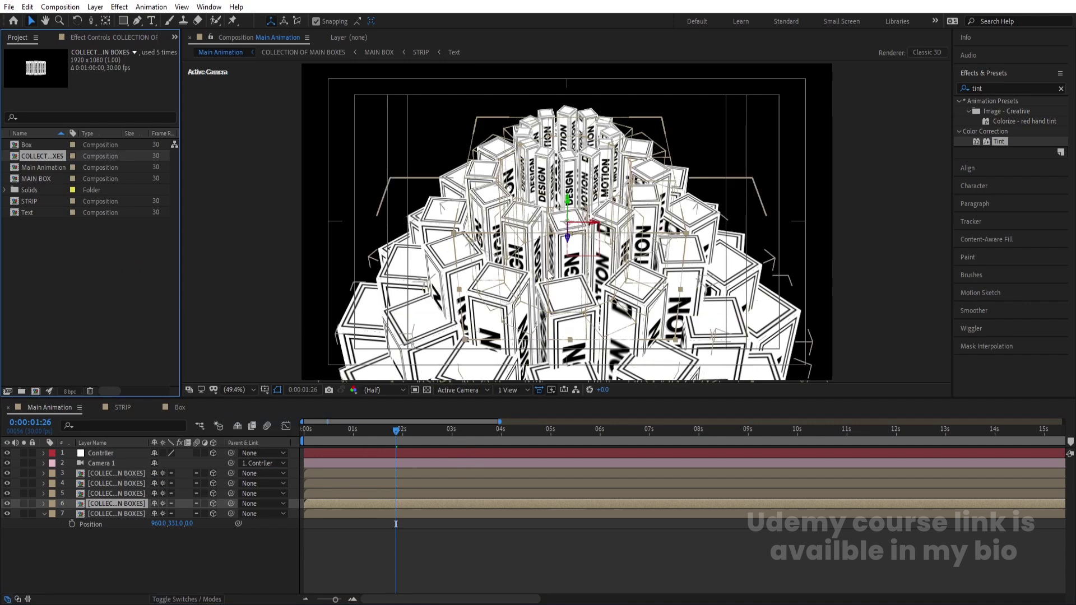
Deselect the layers and preview the tiered ring animation from the first frame.
{"action": "left_click", "coordinate": [332, 546]}
{"action": "key", "text": "Home"}
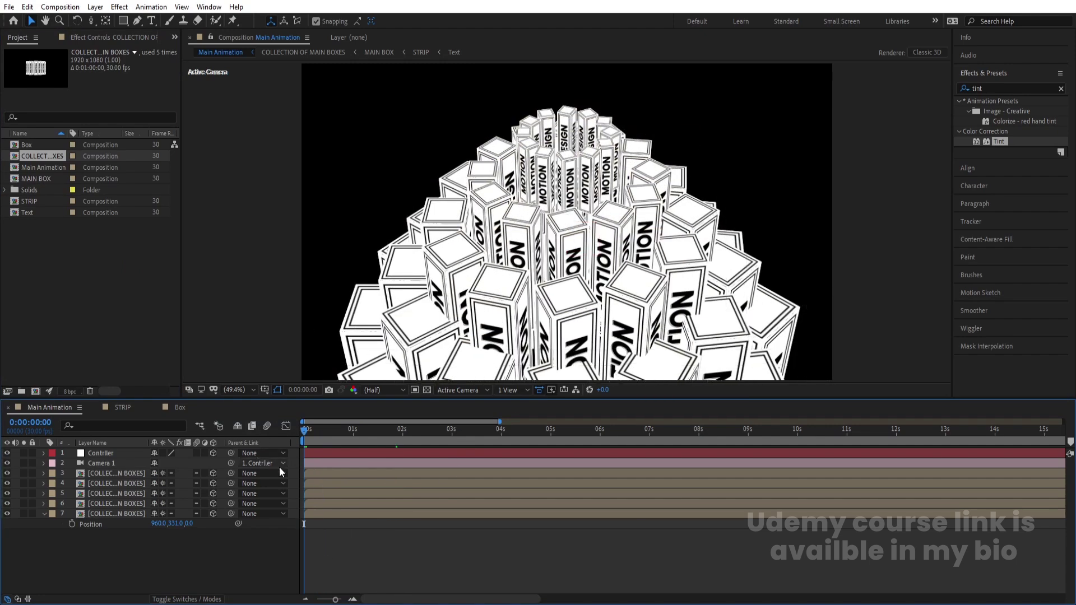
{"action": "key", "text": "space"}
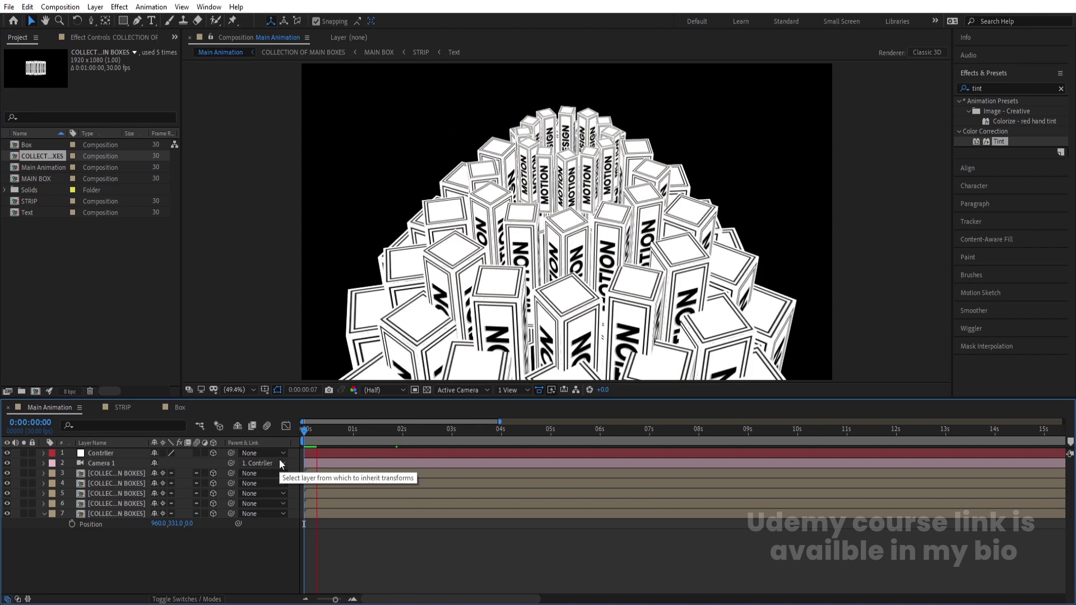
{"action": "key", "text": "space"}
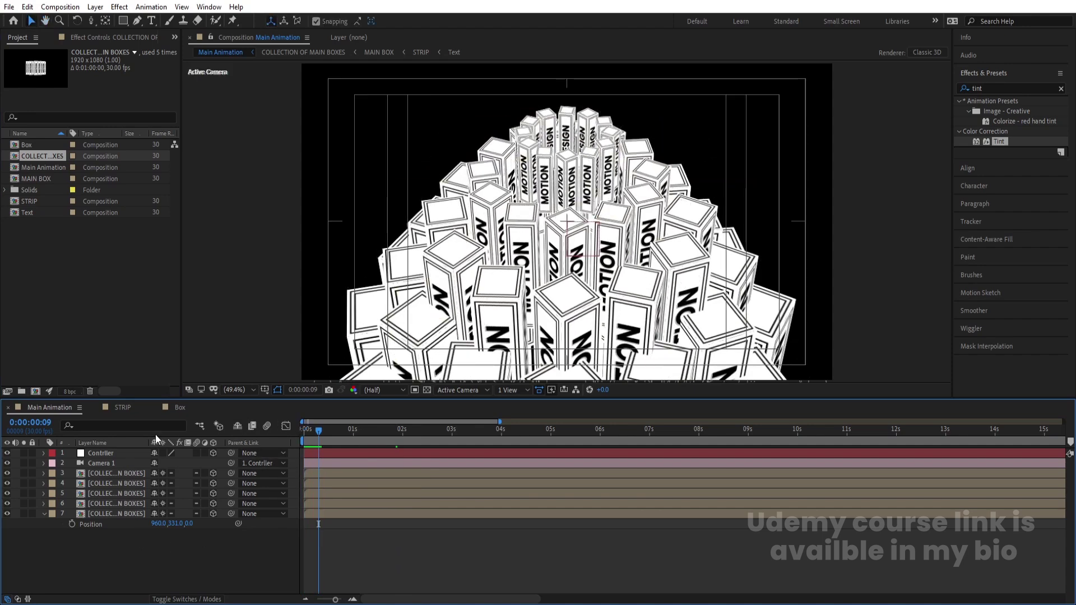
Open the nested MAIN BOX composition and preview its rotation, and return to Main Animation to play it.
{"action": "left_click", "coordinate": [96, 473]}
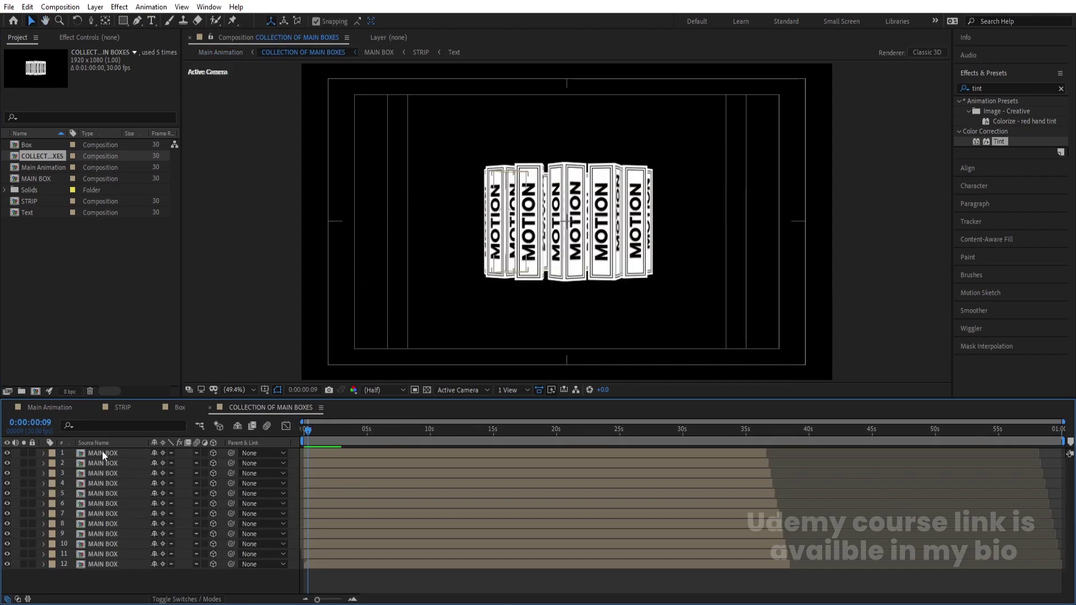
{"action": "double_click", "coordinate": [102, 451]}
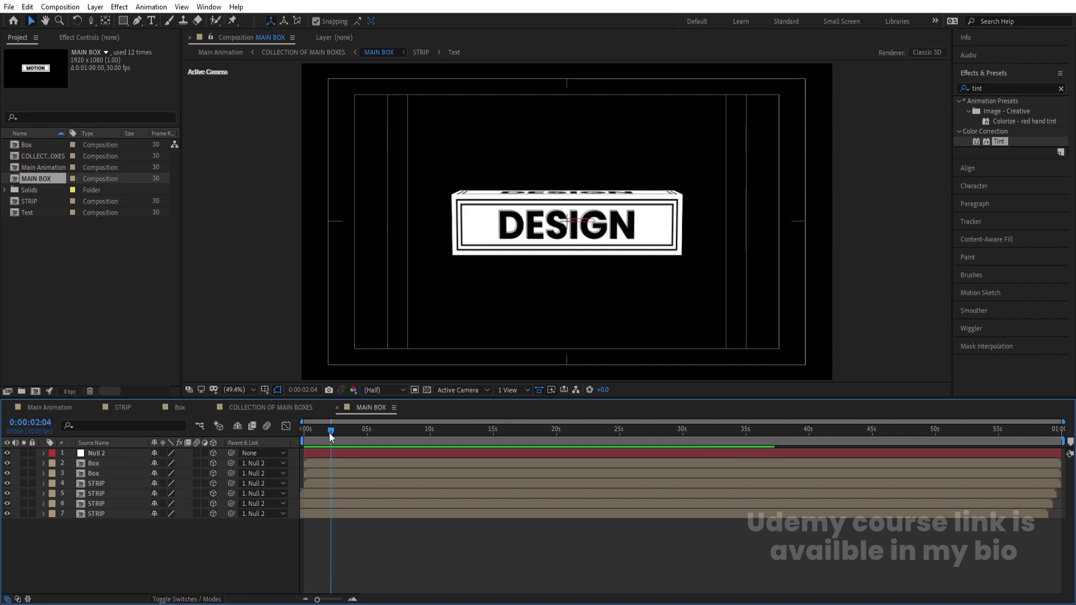
{"action": "key", "text": "Home"}
{"action": "key", "text": "space"}
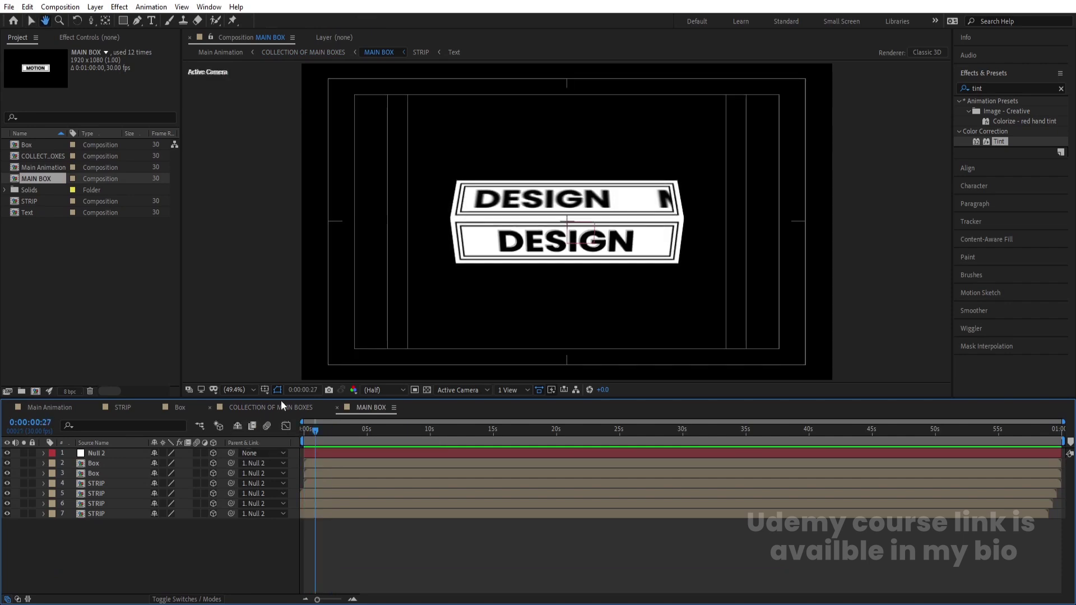
{"action": "left_click", "coordinate": [281, 400]}
{"action": "left_click", "coordinate": [48, 405]}
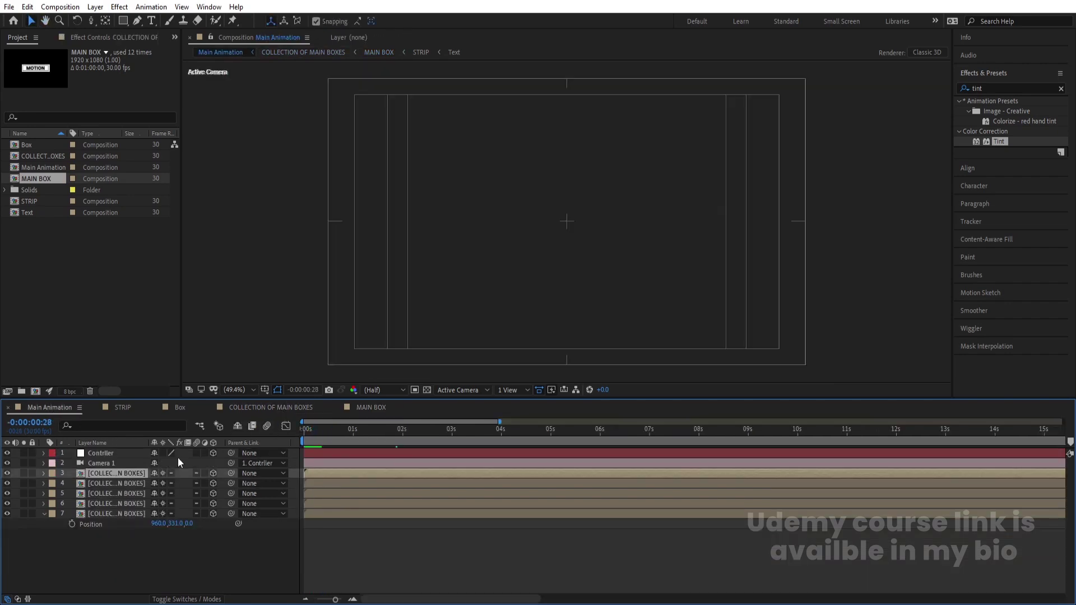
{"action": "key", "text": "space"}
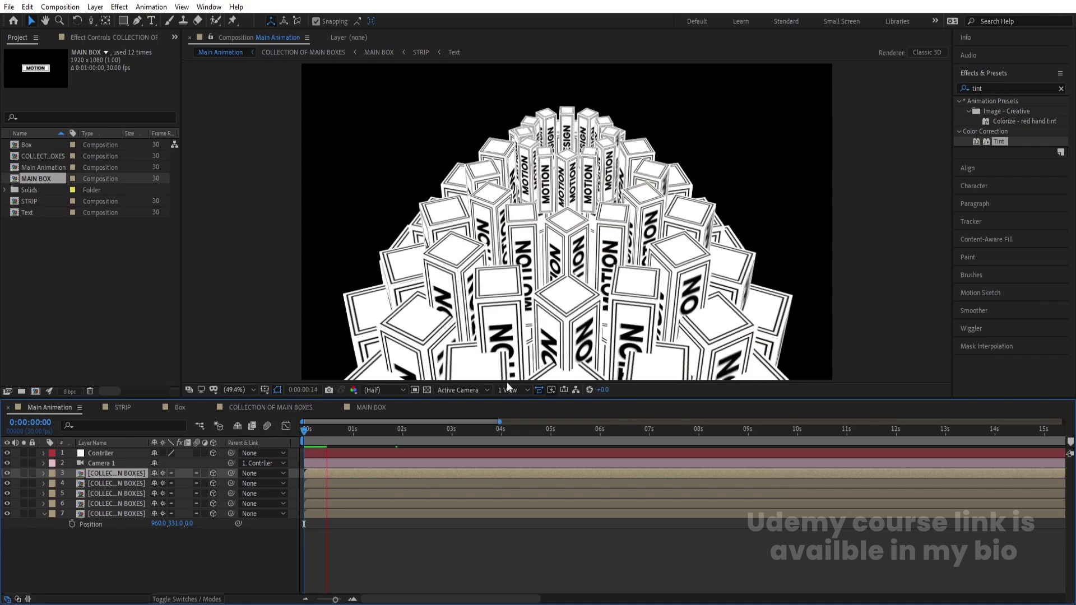
{"action": "left_click", "coordinate": [147, 552]}
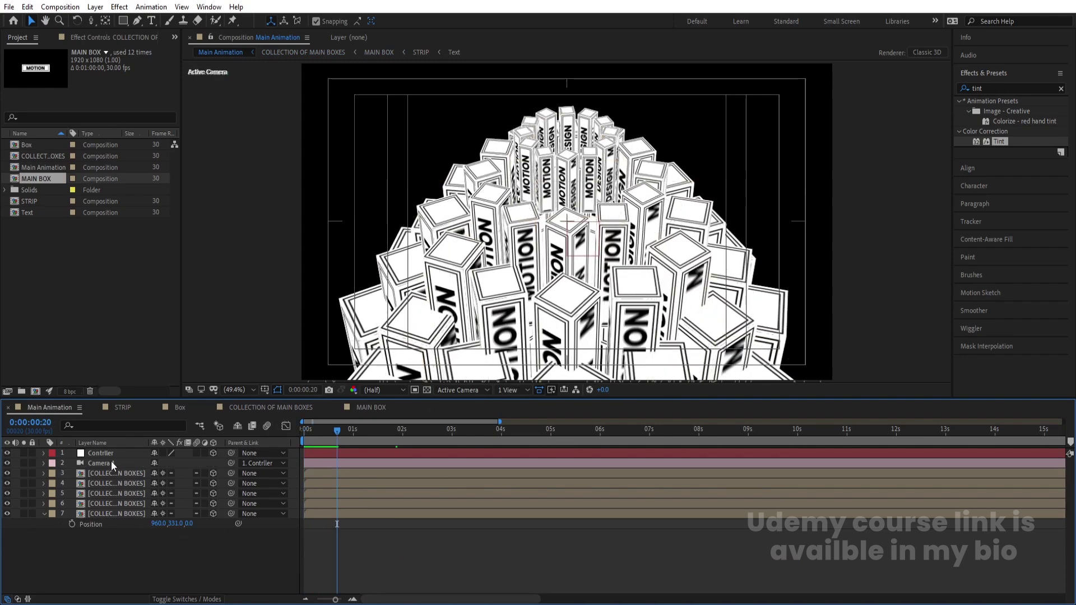
Add a 3D null object to Main Animation and place it below Camera 1 in the layer order.
{"action": "left_click", "coordinate": [111, 462]}
{"action": "right_click", "coordinate": [133, 546]}
{"action": "mouse_move", "coordinate": [160, 415]}
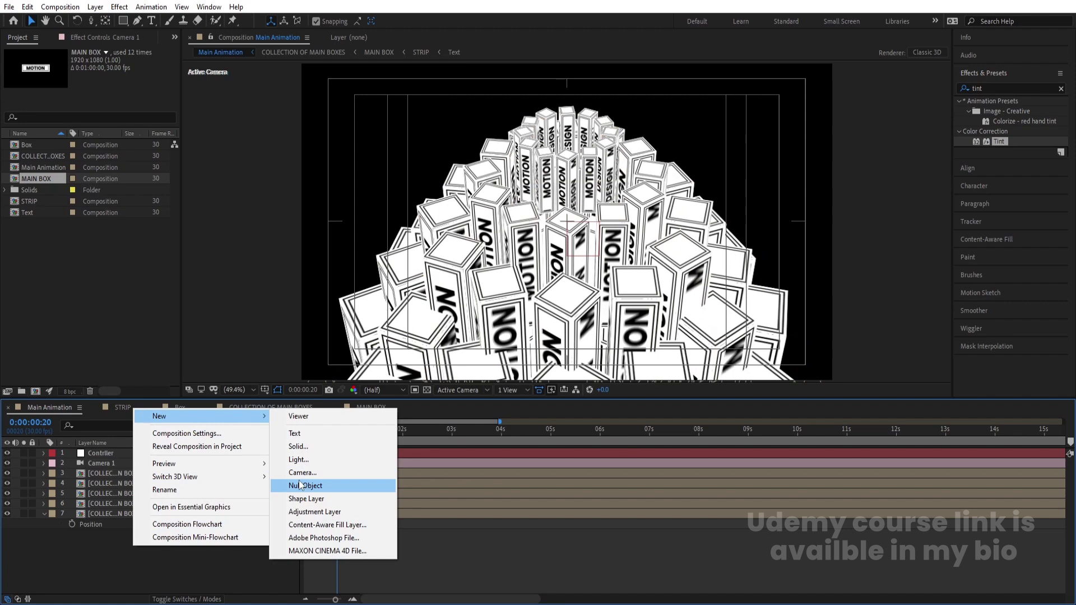
{"action": "left_click", "coordinate": [300, 485]}
{"action": "left_click", "coordinate": [213, 463]}
{"action": "left_click_drag", "start_coordinate": [106, 452], "coordinate": [111, 474]}
Parent all five COLLECTION OF MAIN BOXES layers to the new null.
{"action": "left_click", "coordinate": [108, 483]}
{"action": "left_click", "coordinate": [104, 522], "text": "shift"}
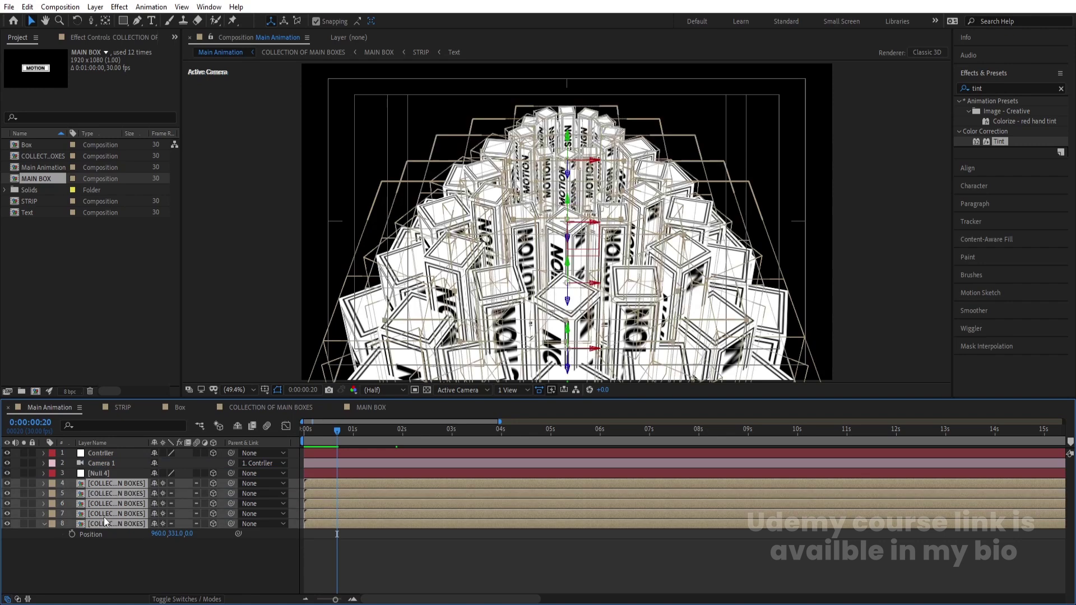
{"action": "left_click_drag", "start_coordinate": [229, 485], "coordinate": [115, 473]}
Keyframe the new null's Y Rotation from 0 at the first frame to one full revolution at 0:00:08:00.
{"action": "left_click", "coordinate": [115, 473]}
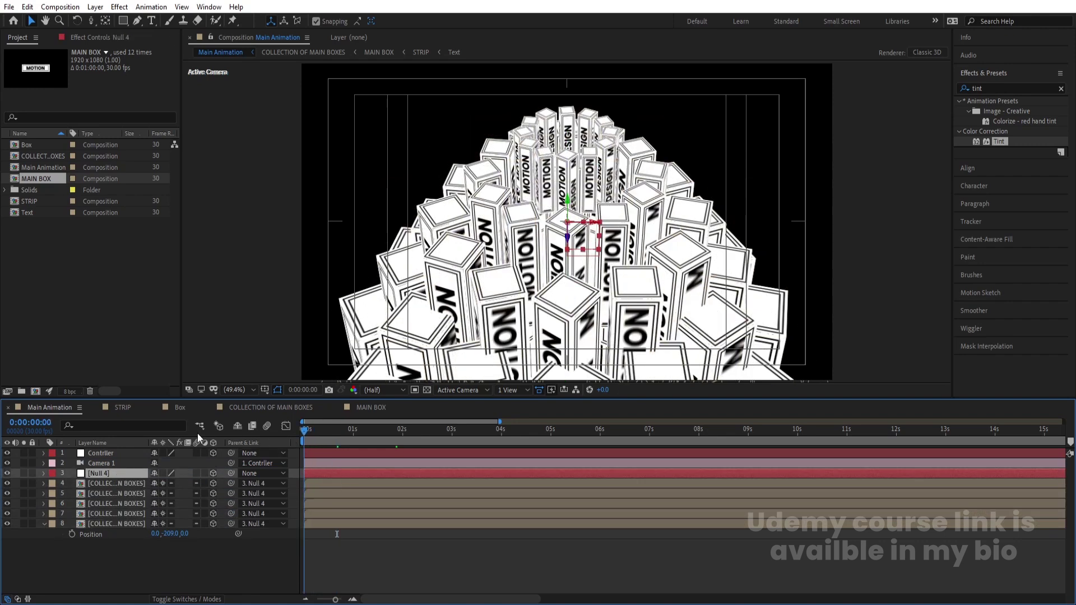
{"action": "key", "text": "r"}
{"action": "left_click_drag", "start_coordinate": [169, 501], "coordinate": [207, 505]}
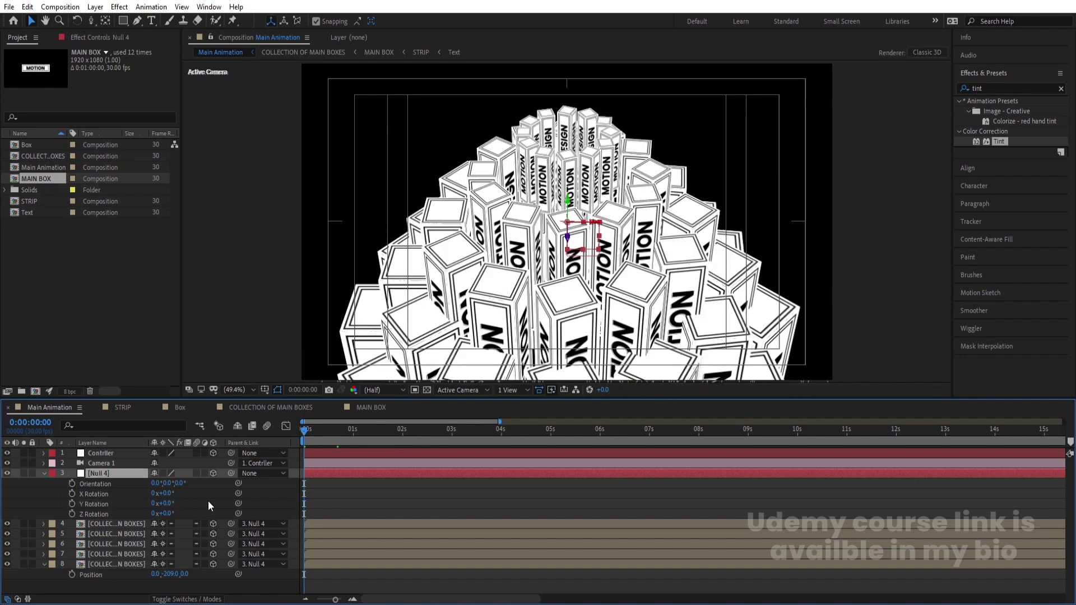
{"action": "left_click", "coordinate": [72, 503]}
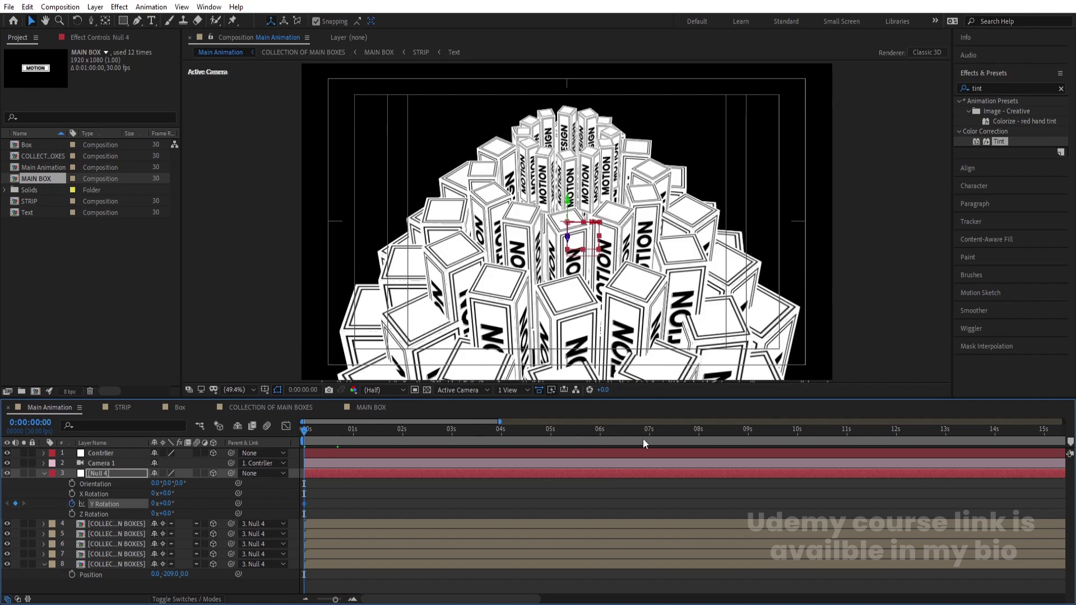
{"action": "left_click", "coordinate": [699, 432]}
{"action": "left_click", "coordinate": [154, 504]}
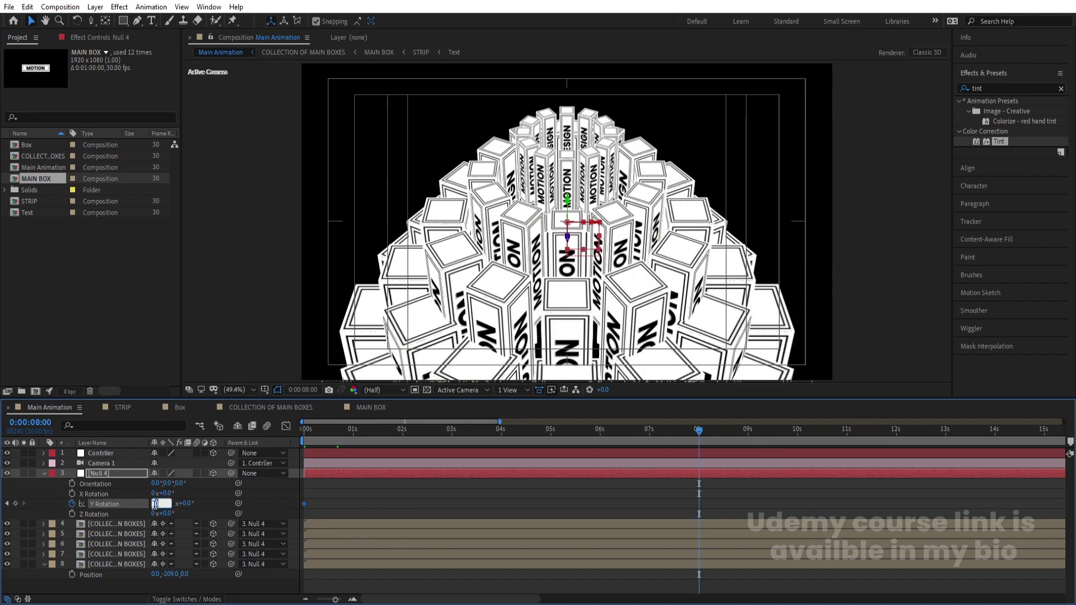
{"action": "type", "text": "1"}
{"action": "key", "text": "Return"}
End the work area at 0:00:08:00 and preview the rotating tower.
{"action": "key", "text": "n"}
{"action": "key", "text": "space"}
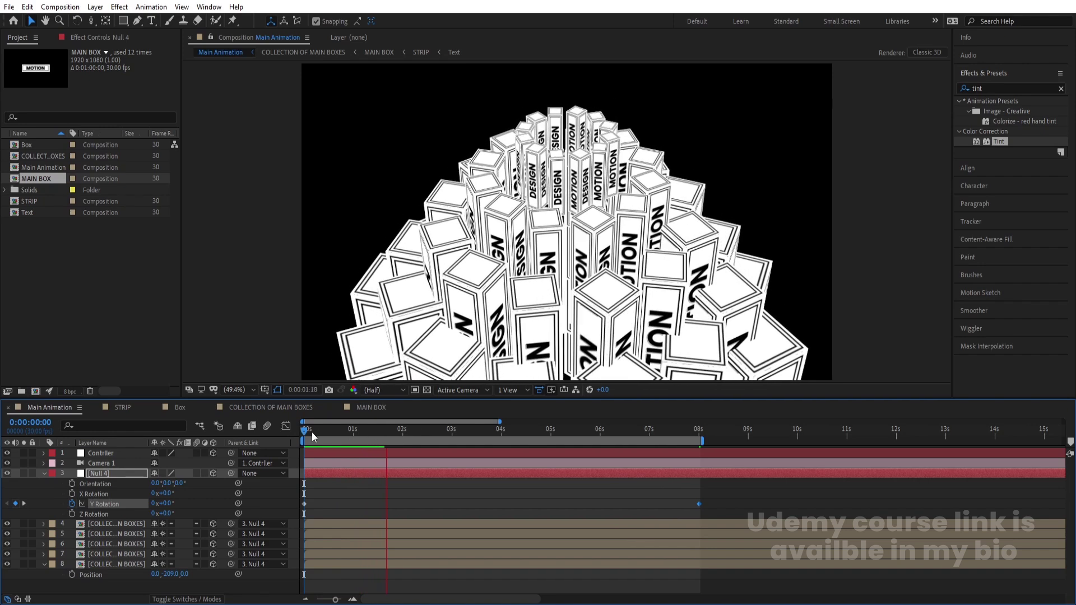
{"action": "key", "text": "space"}
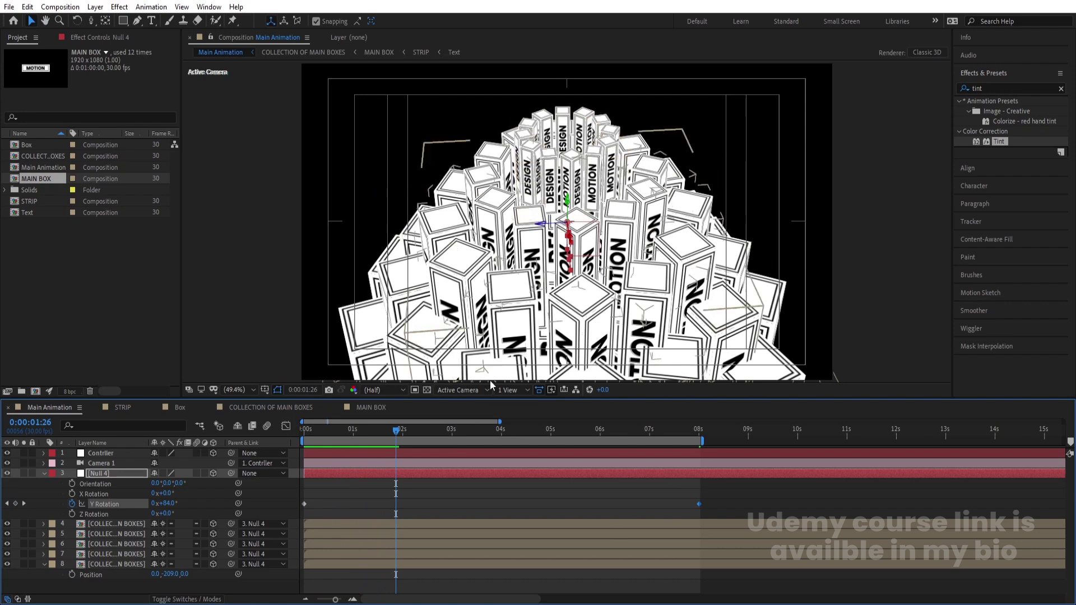
Switch the viewer to the Left view and collapse all layer properties.
{"action": "left_click", "coordinate": [464, 390]}
{"action": "left_click", "coordinate": [454, 450]}
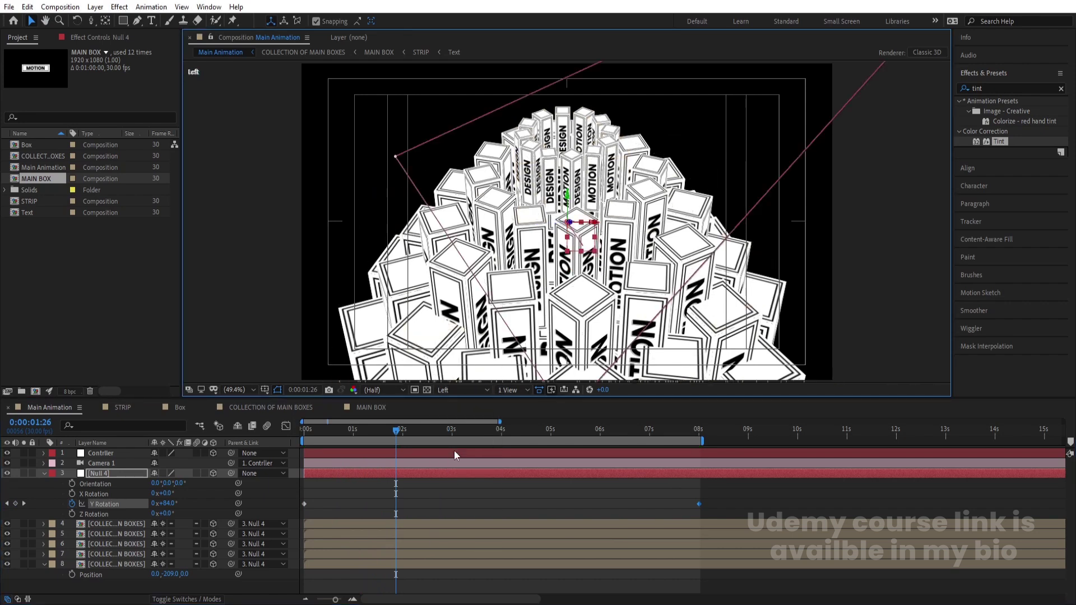
{"action": "left_click", "coordinate": [331, 486]}
{"action": "key", "text": "u"}
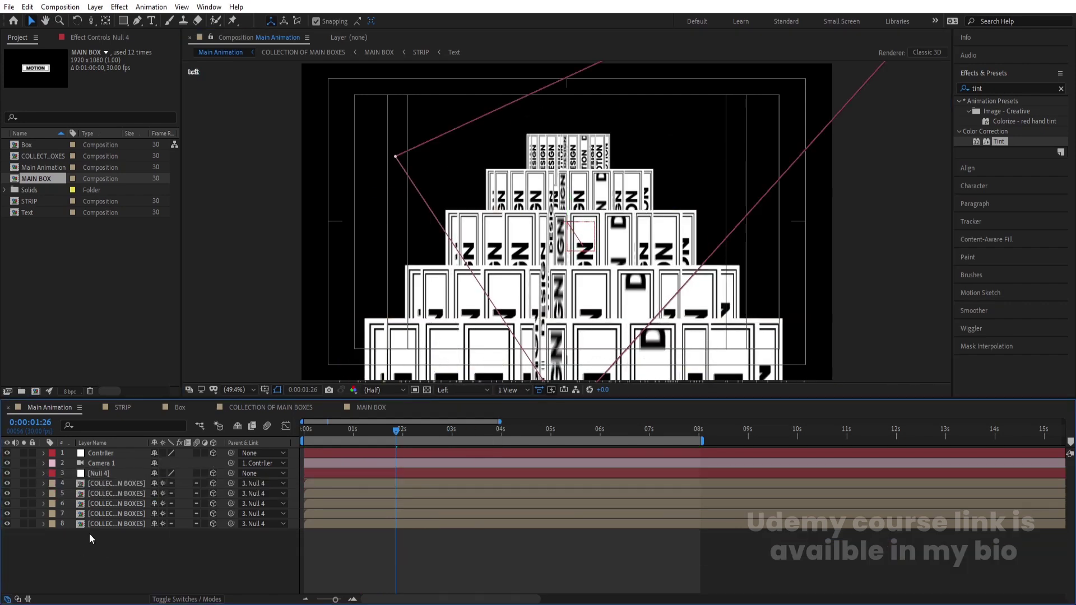
Lower the three bottom rings together, giving layers 4, 5 and 6 Y Positions of 882, 611 and 332.
{"action": "left_click", "coordinate": [103, 513]}
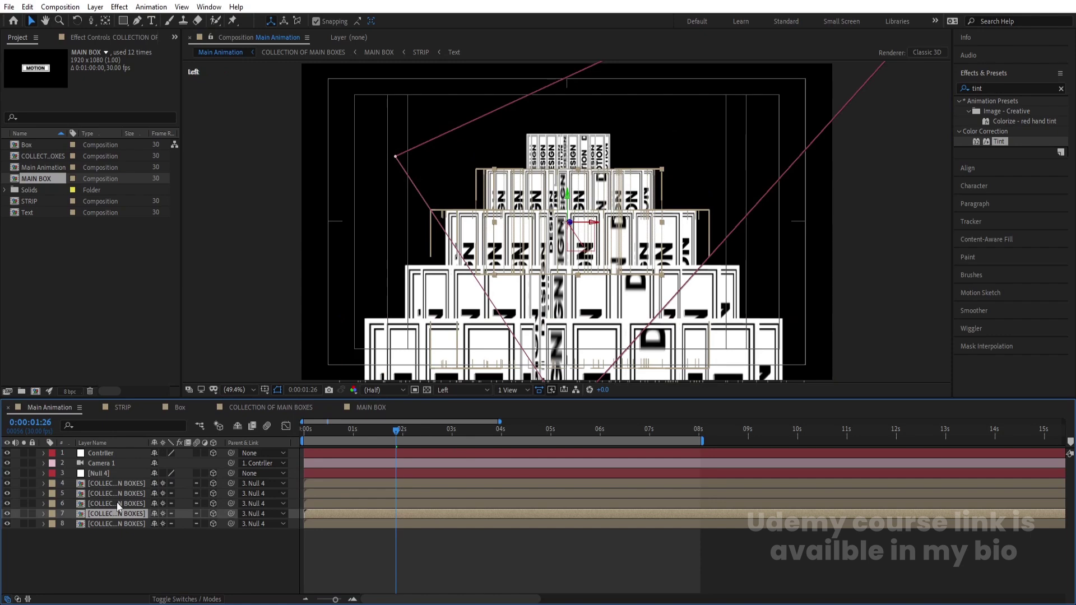
{"action": "left_click", "coordinate": [116, 501]}
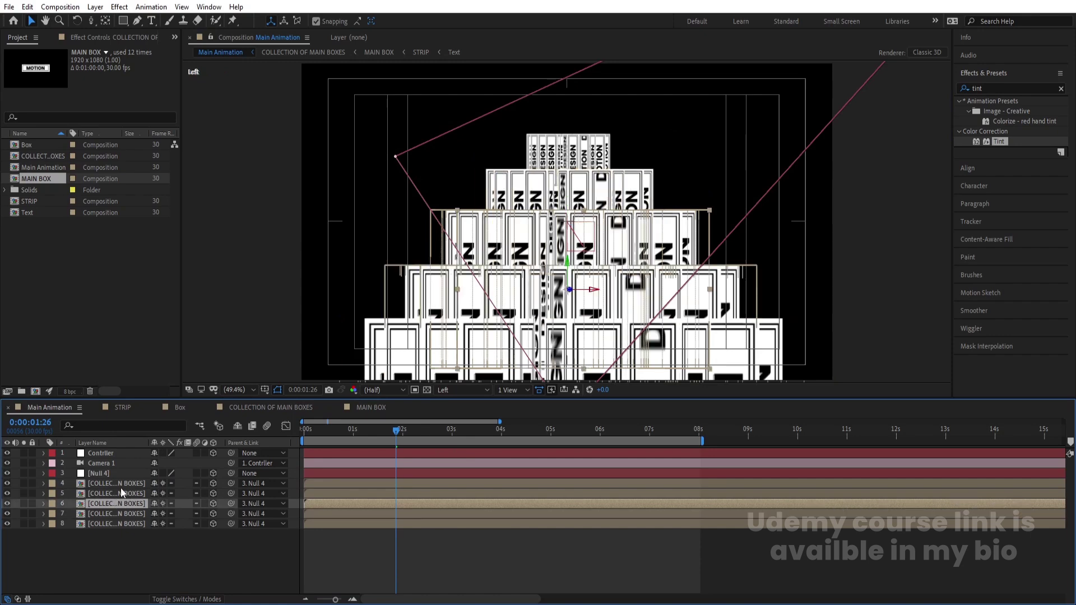
{"action": "left_click", "coordinate": [115, 482], "text": "shift"}
{"action": "key", "text": "p"}
{"action": "left_click_drag", "start_coordinate": [178, 493], "coordinate": [222, 499]}
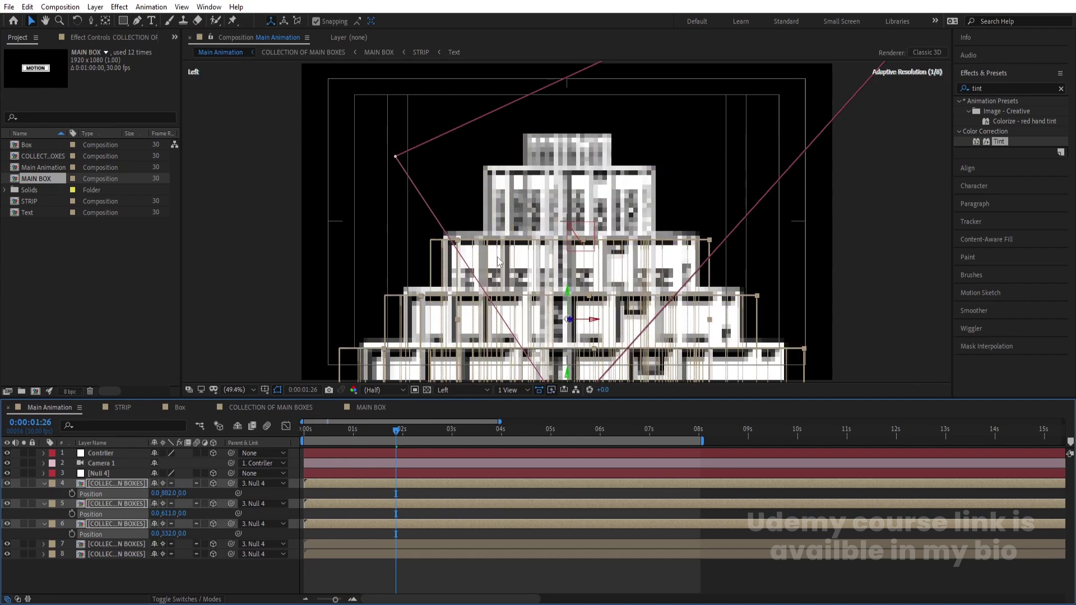
Space out the two bottom rings, lowering layer 5 to Y Position 785 and layer 4 to 1303.
{"action": "left_click_drag", "start_coordinate": [166, 513], "coordinate": [264, 514]}
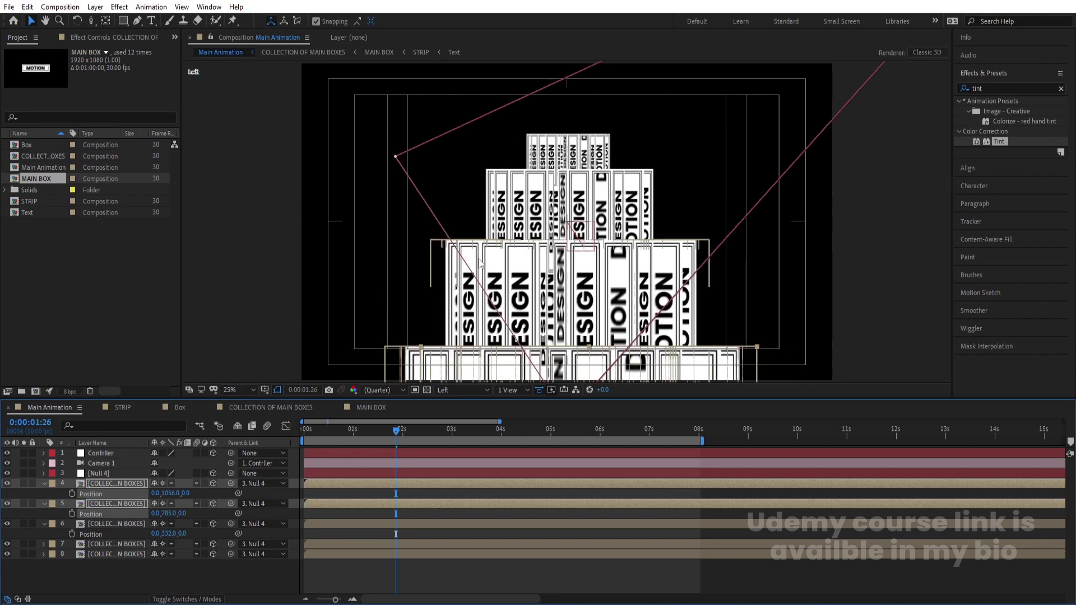
{"action": "scroll", "coordinate": [479, 259], "scroll_direction": "down", "scroll_amount": 2}
{"action": "left_click", "coordinate": [119, 503], "text": "ctrl"}
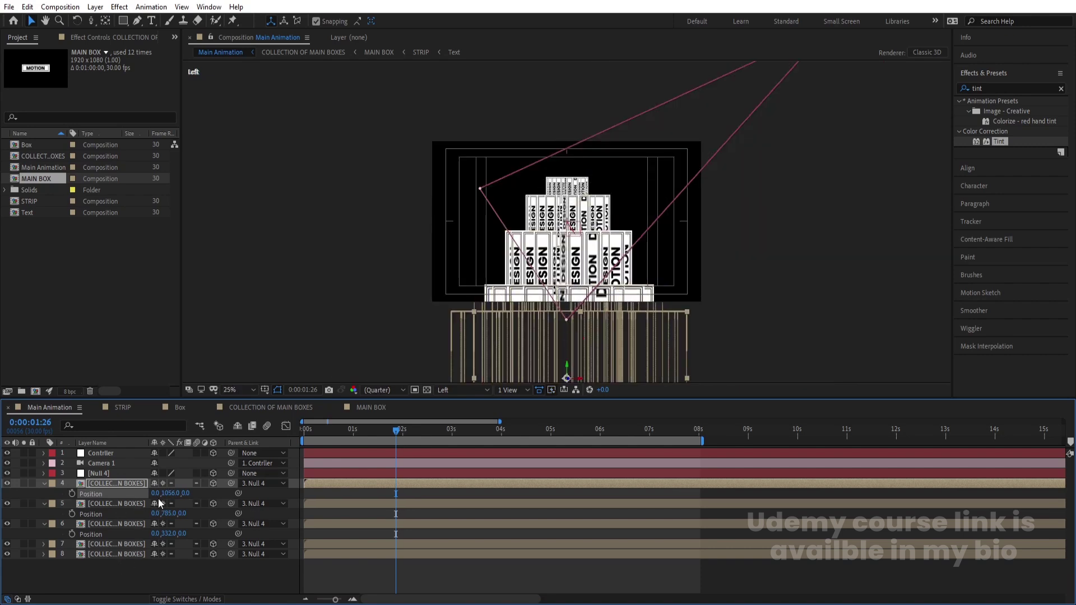
{"action": "left_click_drag", "start_coordinate": [170, 494], "coordinate": [308, 493]}
Switch the viewer back to the Active Camera view and fit the composition in it.
{"action": "left_click", "coordinate": [452, 391]}
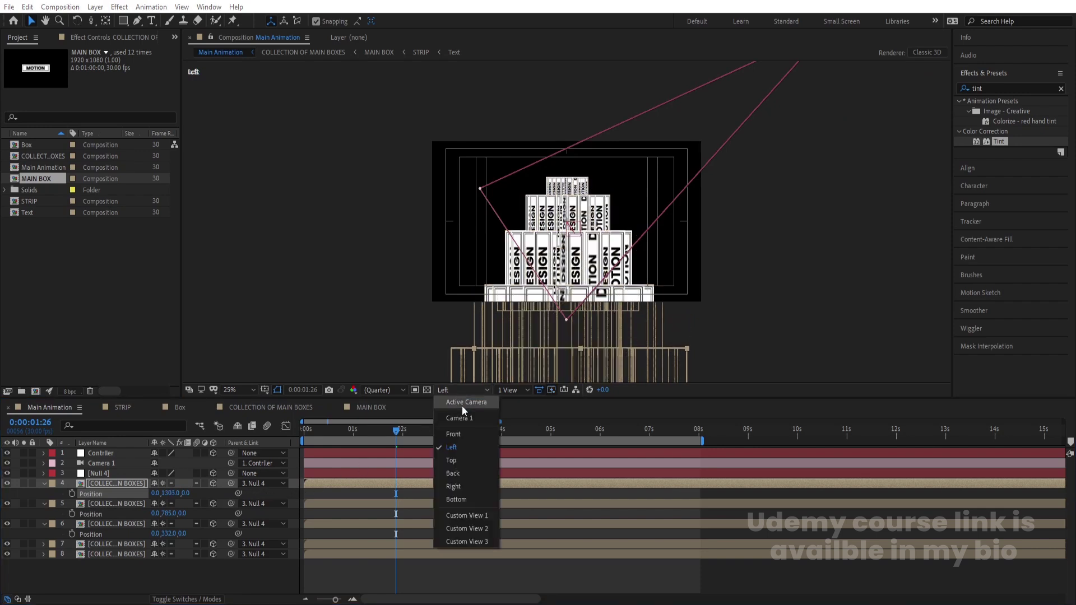
{"action": "left_click", "coordinate": [463, 403]}
{"action": "left_click", "coordinate": [238, 390]}
{"action": "left_click", "coordinate": [230, 174]}
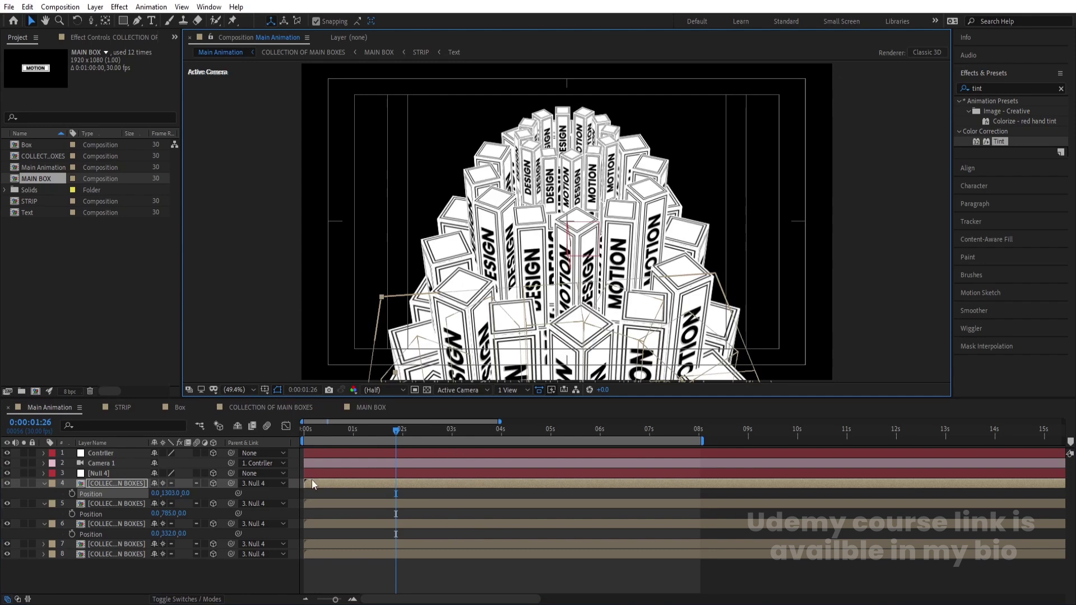
Adjust the X Rotation of the controller null, scale it to 123%, and preview the tower.
{"action": "left_click", "coordinate": [97, 454]}
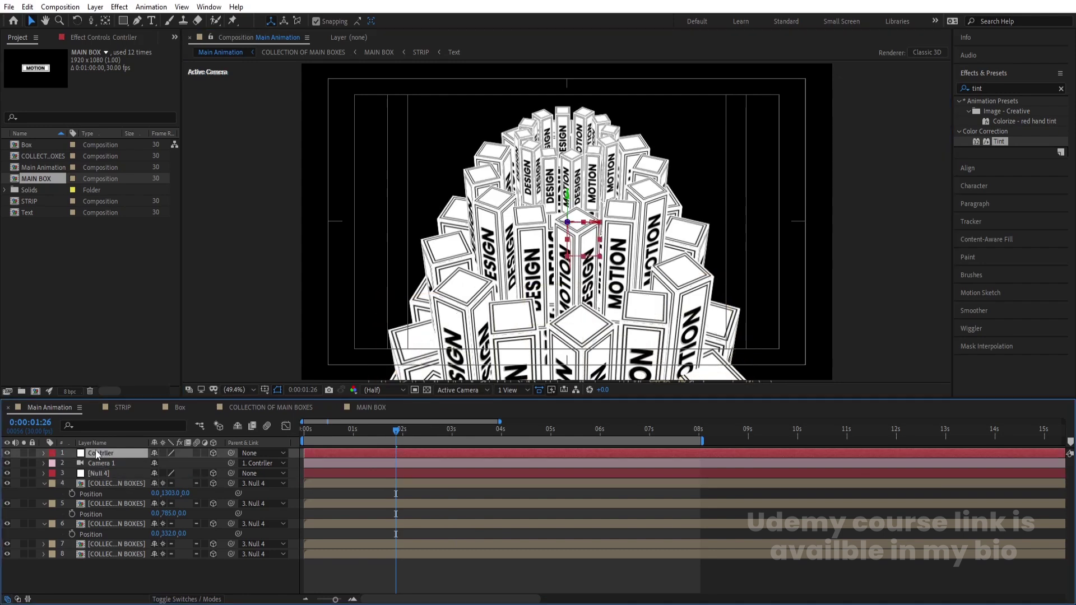
{"action": "key", "text": "r"}
{"action": "left_click_drag", "start_coordinate": [169, 473], "coordinate": [190, 464]}
{"action": "key", "text": "s"}
{"action": "key", "text": "space"}
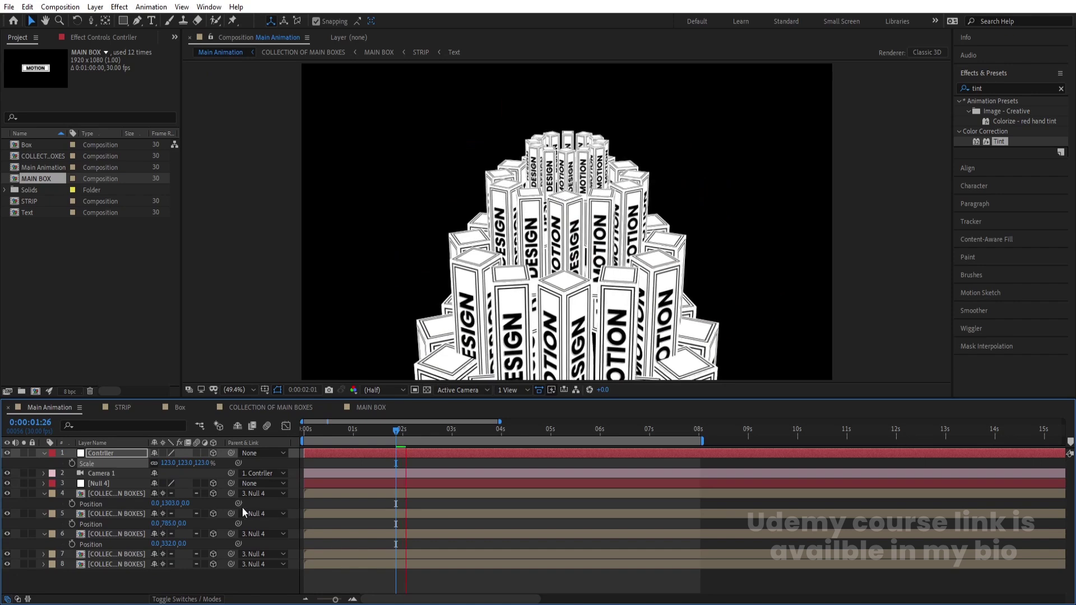
{"action": "key", "text": "space"}
Scale the controller null up to 152% and rotate it to X -20° and Y 77°.
{"action": "mouse_move", "coordinate": [195, 463]}
{"action": "left_mouse_down"}
{"action": "mouse_move", "coordinate": [213, 463]}
{"action": "mouse_move", "coordinate": [188, 463]}
{"action": "mouse_move", "coordinate": [170, 485]}
{"action": "mouse_move", "coordinate": [179, 492]}
{"action": "mouse_move", "coordinate": [191, 483]}
{"action": "mouse_move", "coordinate": [169, 492]}
{"action": "mouse_move", "coordinate": [163, 475]}
{"action": "mouse_move", "coordinate": [179, 476]}
{"action": "mouse_move", "coordinate": [184, 485]}
{"action": "mouse_move", "coordinate": [151, 483]}
{"action": "mouse_move", "coordinate": [157, 473]}
{"action": "left_mouse_up"}
{"action": "key", "text": "r"}
{"action": "key", "text": "ctrl+z"}
{"action": "left_click", "coordinate": [162, 474]}
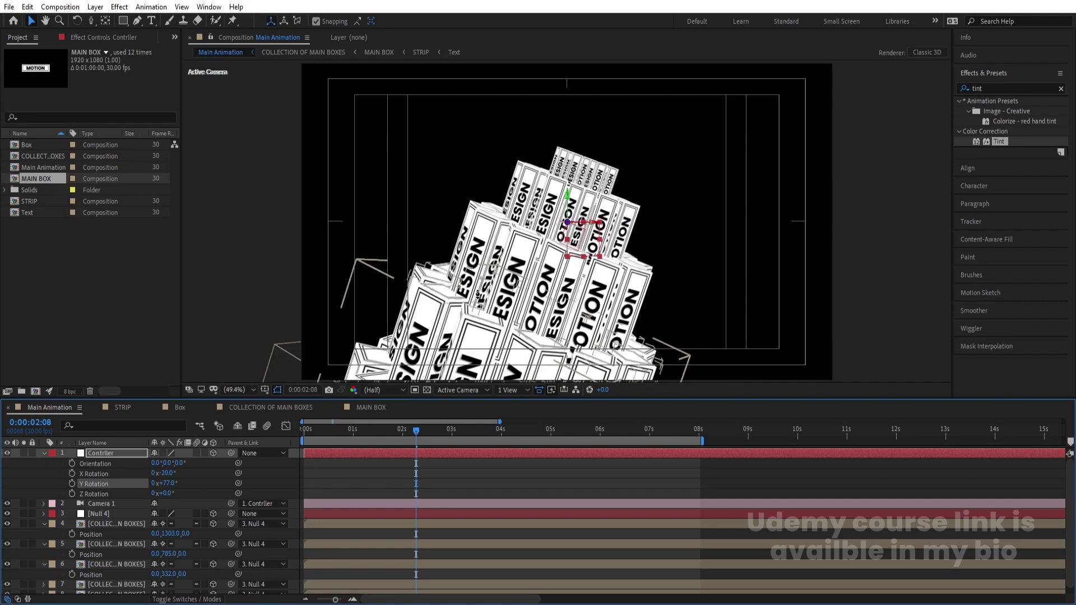
Orbit the camera upward to look down on the tops of the tower's bars.
{"action": "left_click", "coordinate": [90, 20]}
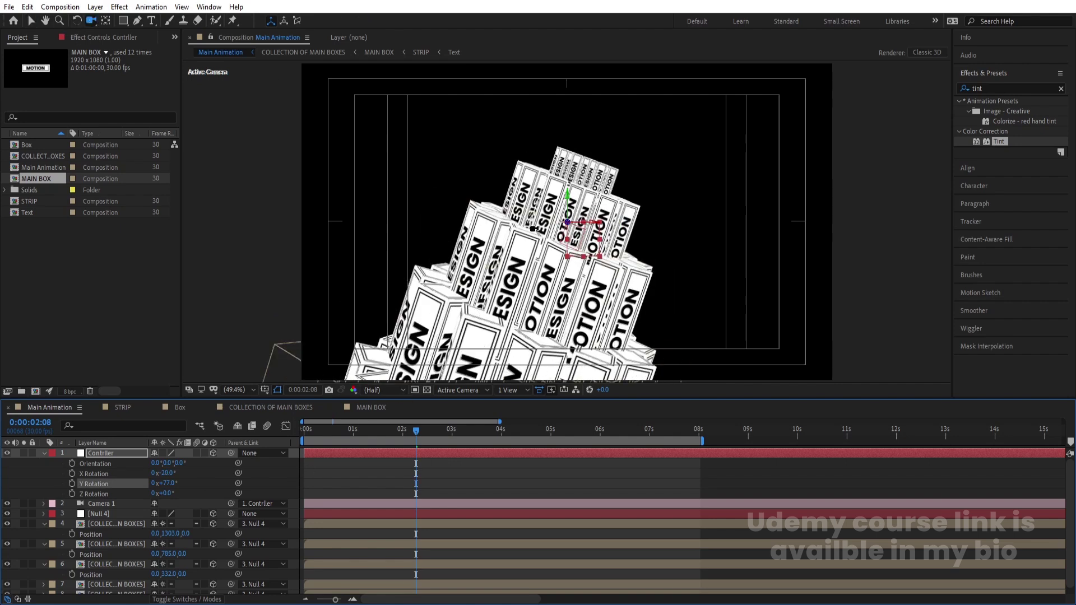
{"action": "left_click_drag", "start_coordinate": [535, 229], "coordinate": [552, 259]}
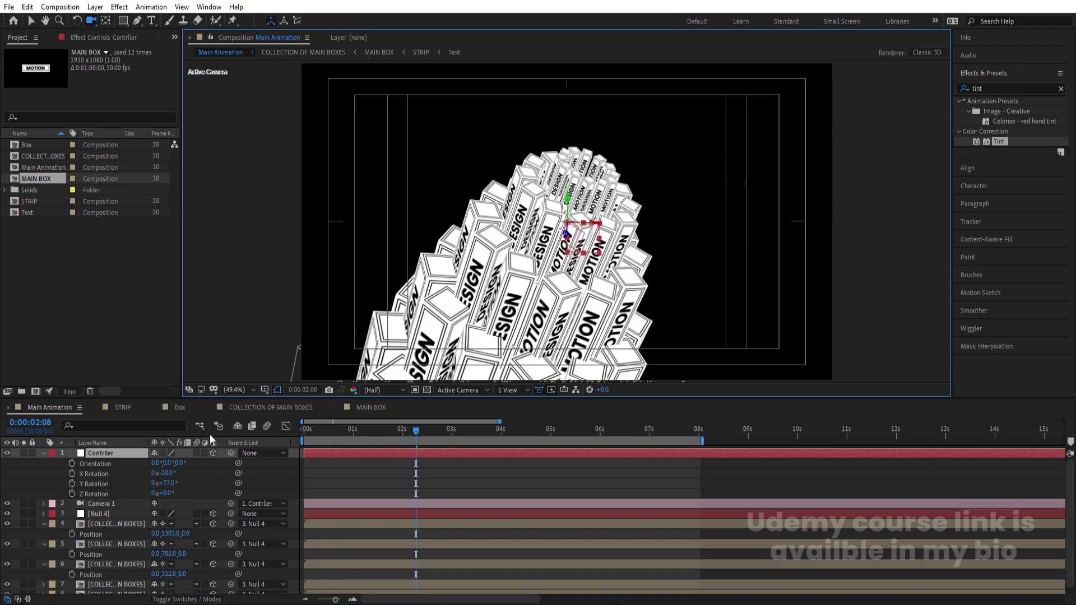
{"action": "left_click", "coordinate": [171, 474]}
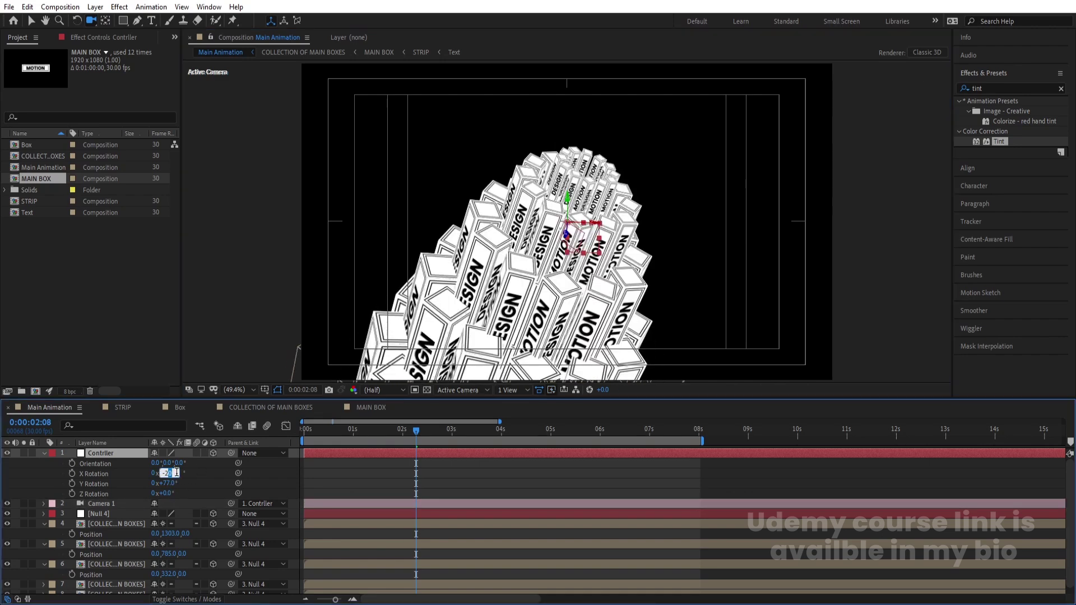
{"action": "key", "text": "Return"}
Set the controller null's Y Rotation to 102° and preview the animation from the start.
{"action": "left_click_drag", "start_coordinate": [167, 484], "coordinate": [181, 485]}
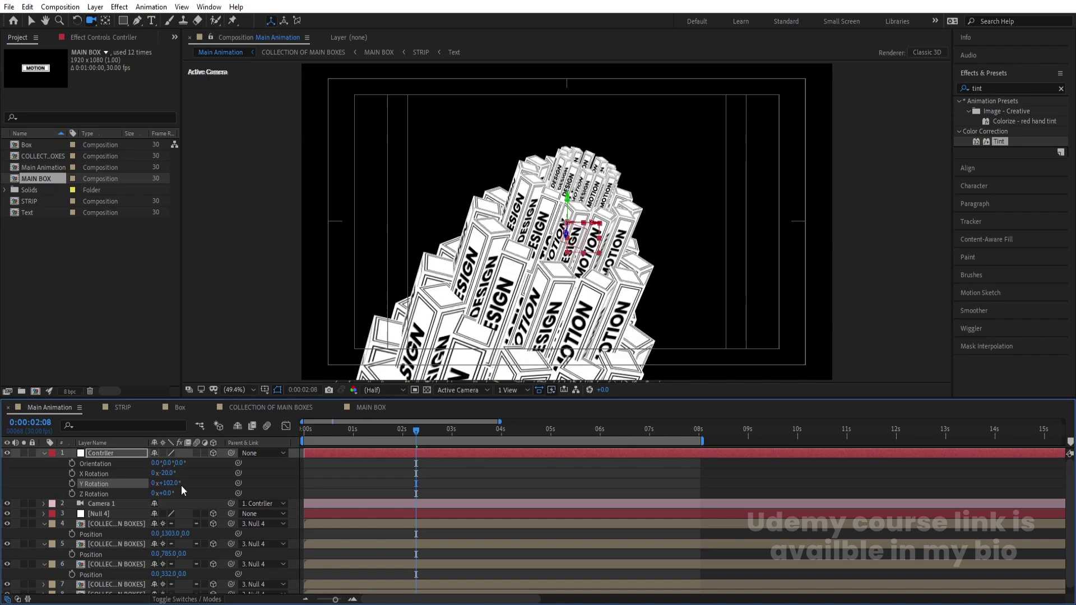
{"action": "key", "text": "Home"}
{"action": "key", "text": "space"}
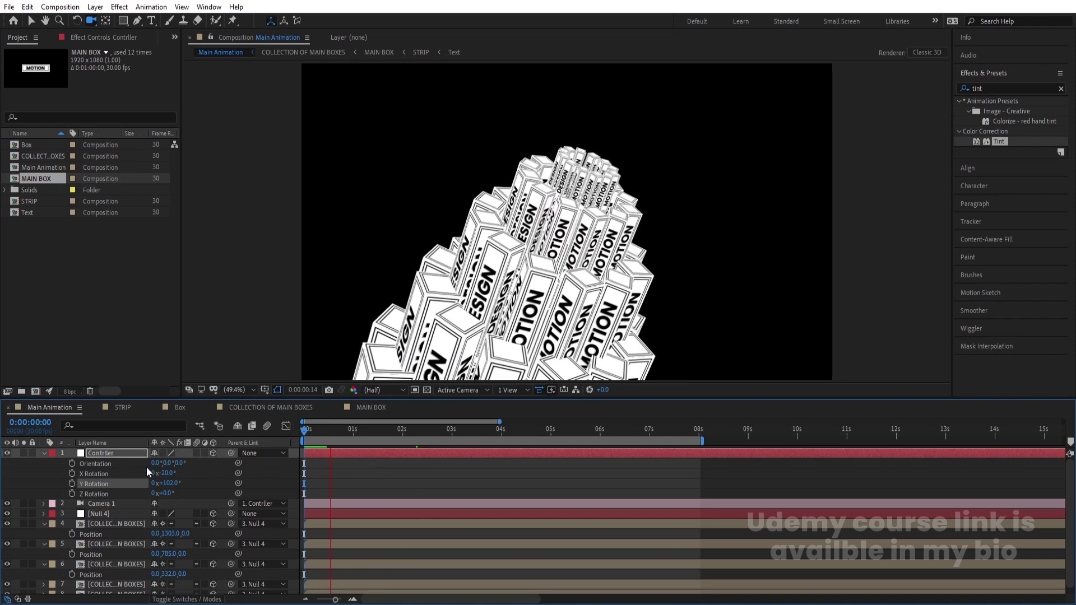
{"action": "key", "text": "space"}
Shift the controller null to Position 933, 569, 0 and preview the framing.
{"action": "key", "text": "p"}
{"action": "left_click_drag", "start_coordinate": [156, 467], "coordinate": [188, 465]}
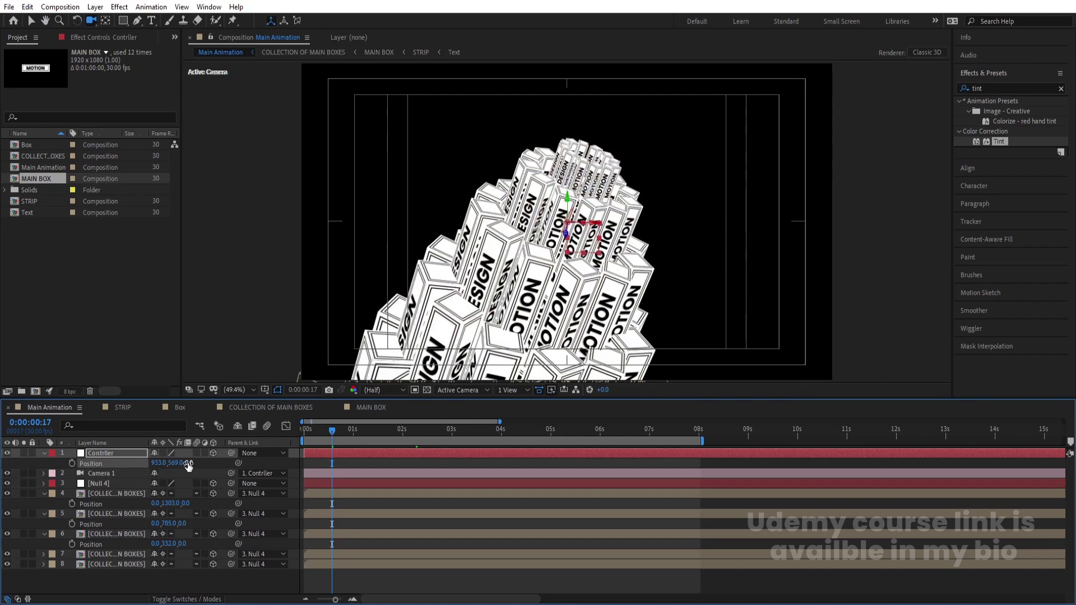
{"action": "key", "text": "space"}
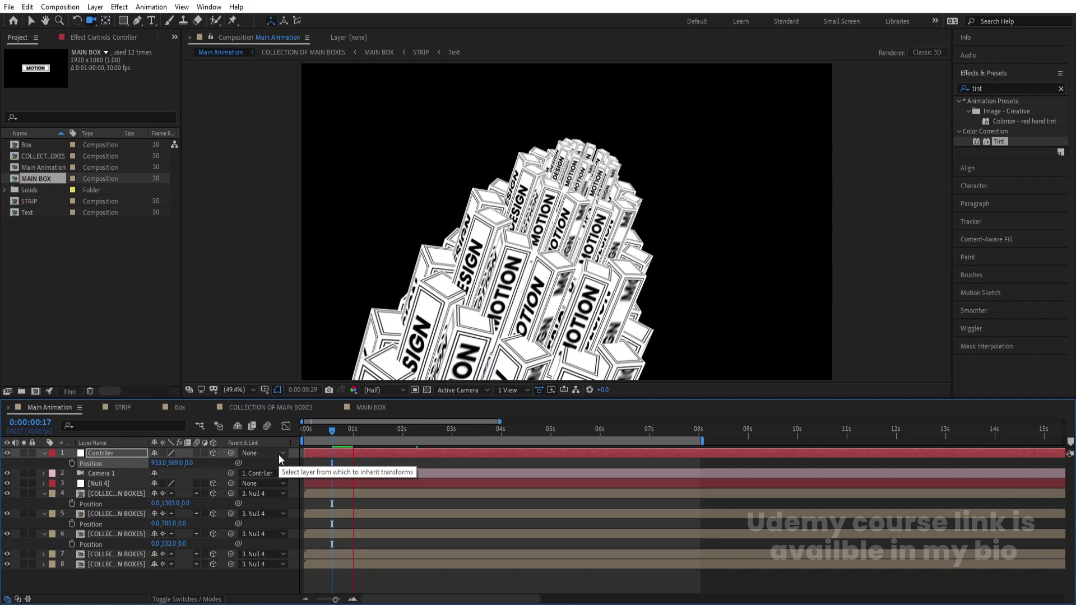
{"action": "key", "text": "space"}
Check the controller null's scale and dolly the camera slightly closer to the tower.
{"action": "key", "text": "s"}
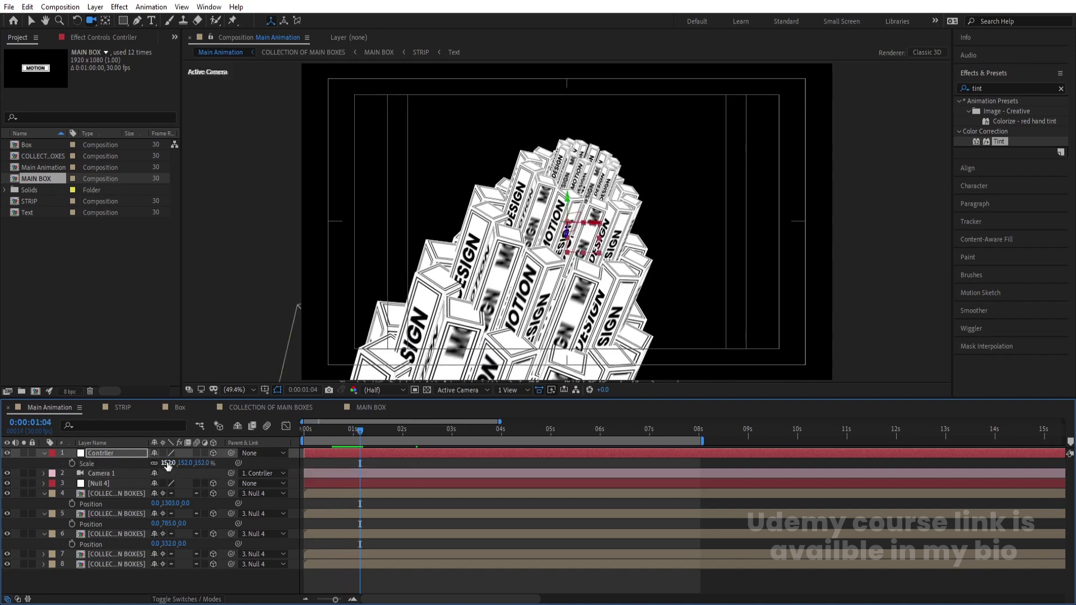
{"action": "left_click_drag", "start_coordinate": [178, 463], "coordinate": [169, 466]}
{"action": "left_click_drag", "start_coordinate": [552, 276], "coordinate": [549, 264]}
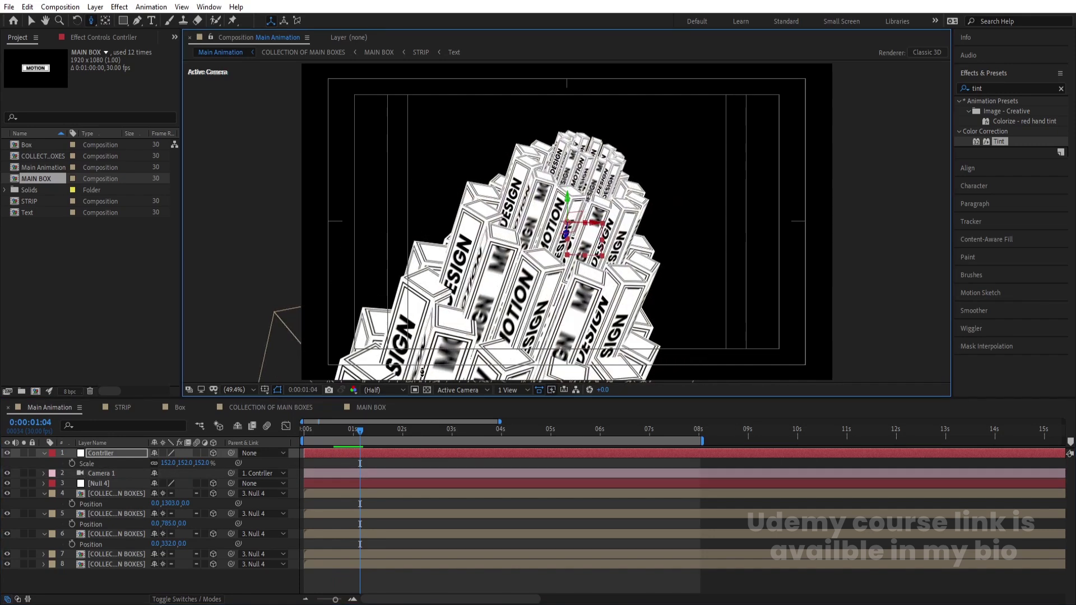
Turn on Depth of Field for Camera 1 and set its Aperture to 200 pixels.
{"action": "left_click", "coordinate": [89, 474]}
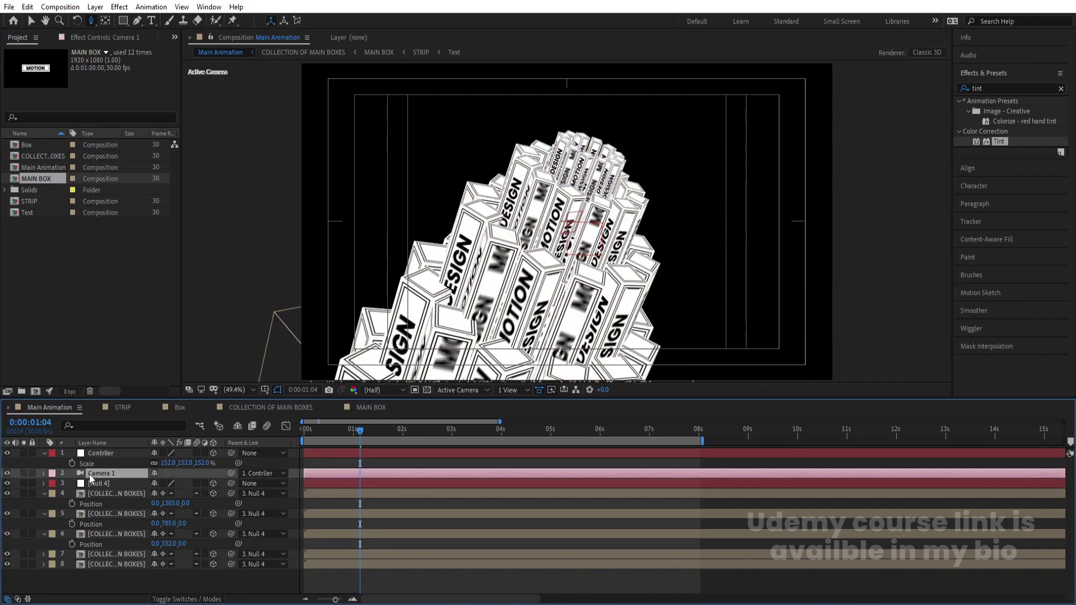
{"action": "key", "text": "a"}
{"action": "key", "text": "a"}
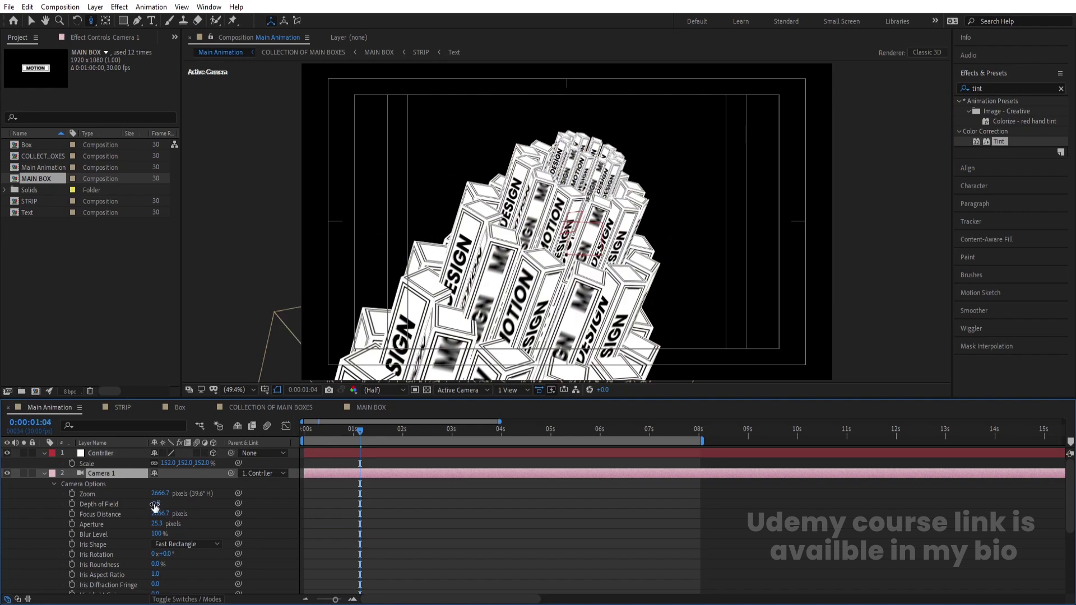
{"action": "left_click", "coordinate": [155, 504]}
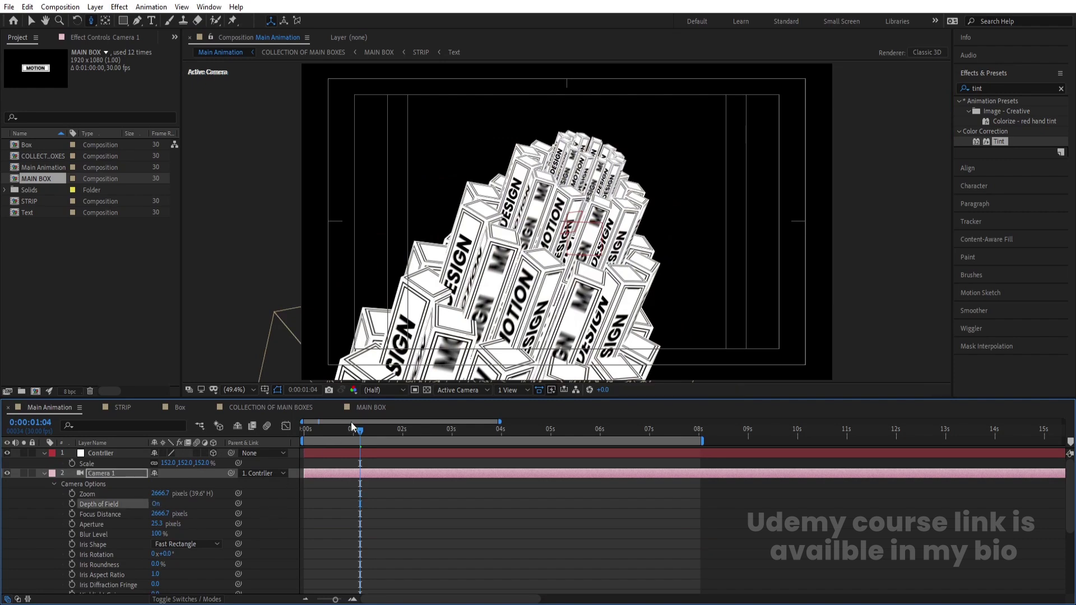
{"action": "left_click", "coordinate": [157, 525]}
{"action": "type", "text": "200"}
{"action": "key", "text": "Return"}
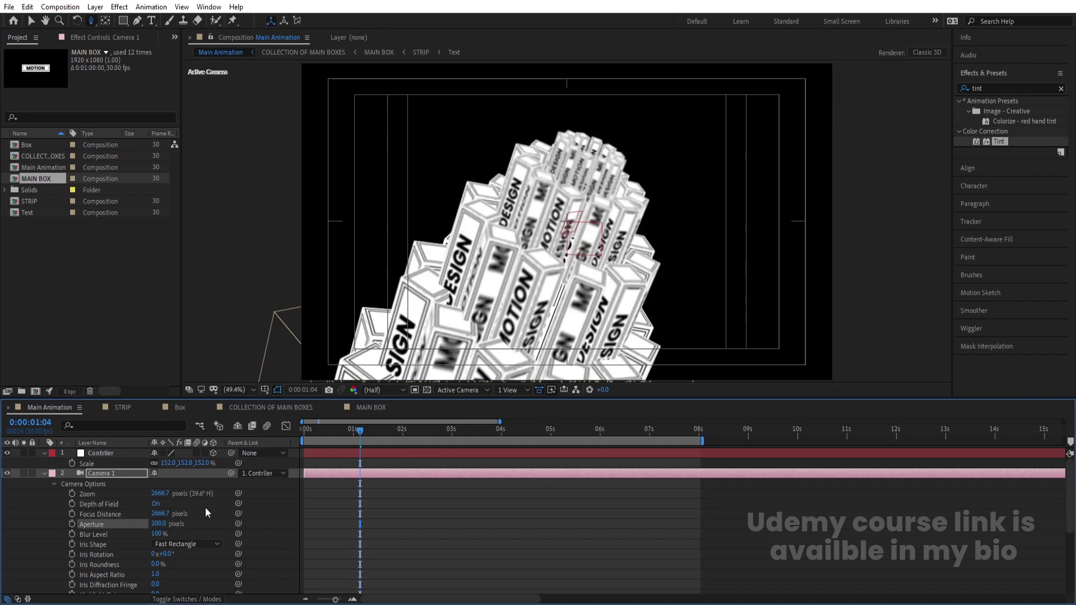
Try Camera 1 Focus Distances of 2000, 1000 and 1500 pixels.
{"action": "left_click", "coordinate": [161, 514]}
{"action": "type", "text": "200"}
{"action": "key", "text": "Return"}
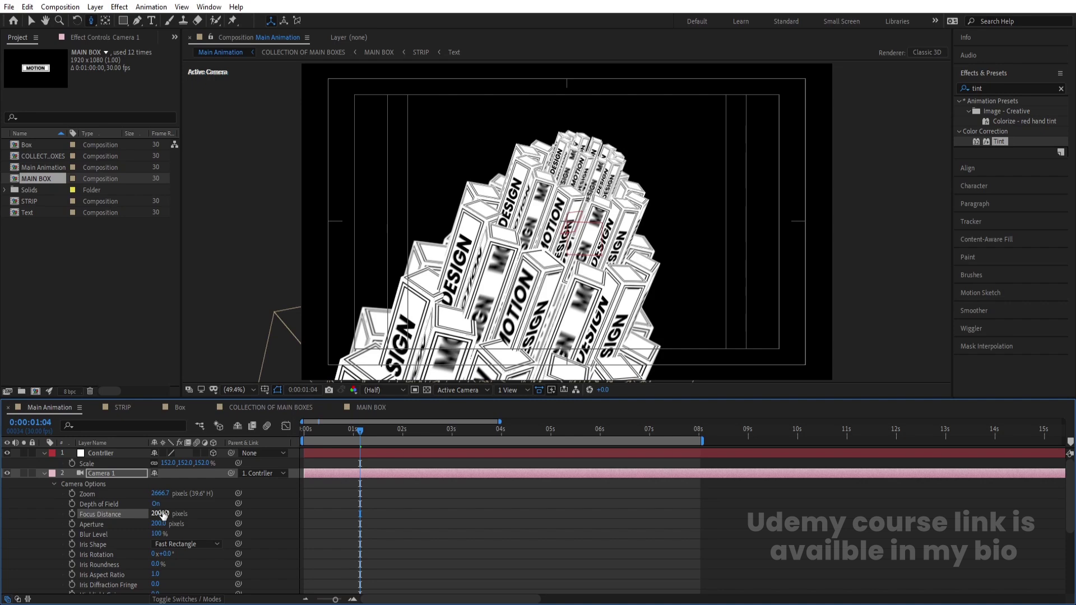
{"action": "left_click", "coordinate": [161, 514]}
{"action": "type", "text": "1000"}
{"action": "key", "text": "Return"}
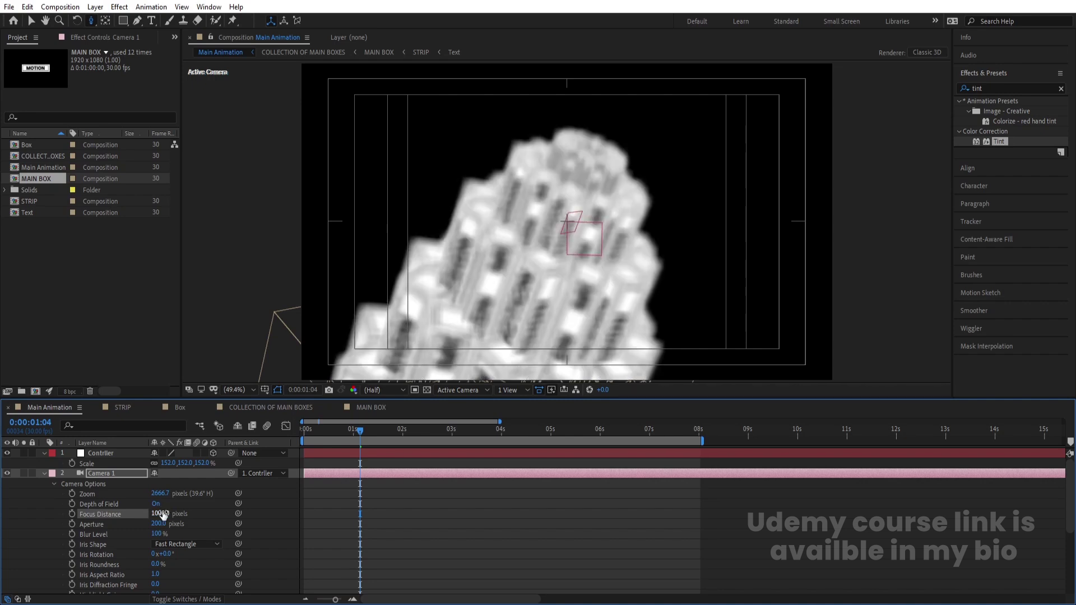
{"action": "left_click", "coordinate": [162, 513]}
{"action": "type", "text": "1500"}
{"action": "key", "text": "Return"}
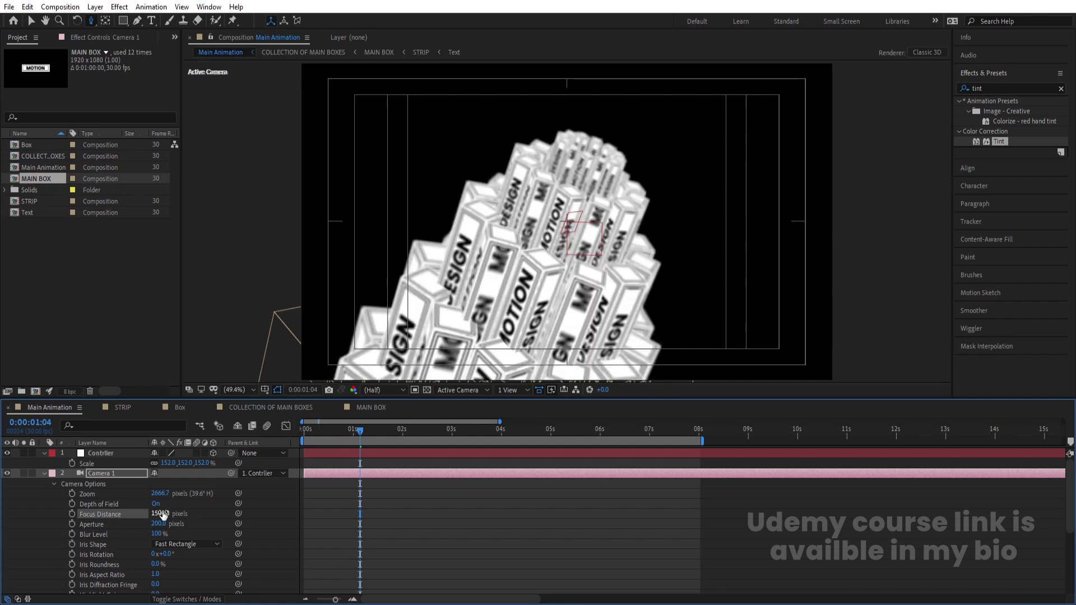
Try a Focus Distance of 3000 pixels on Camera 1, and return it to 2000.
{"action": "left_click", "coordinate": [162, 514]}
{"action": "type", "text": "3000"}
{"action": "key", "text": "Return"}
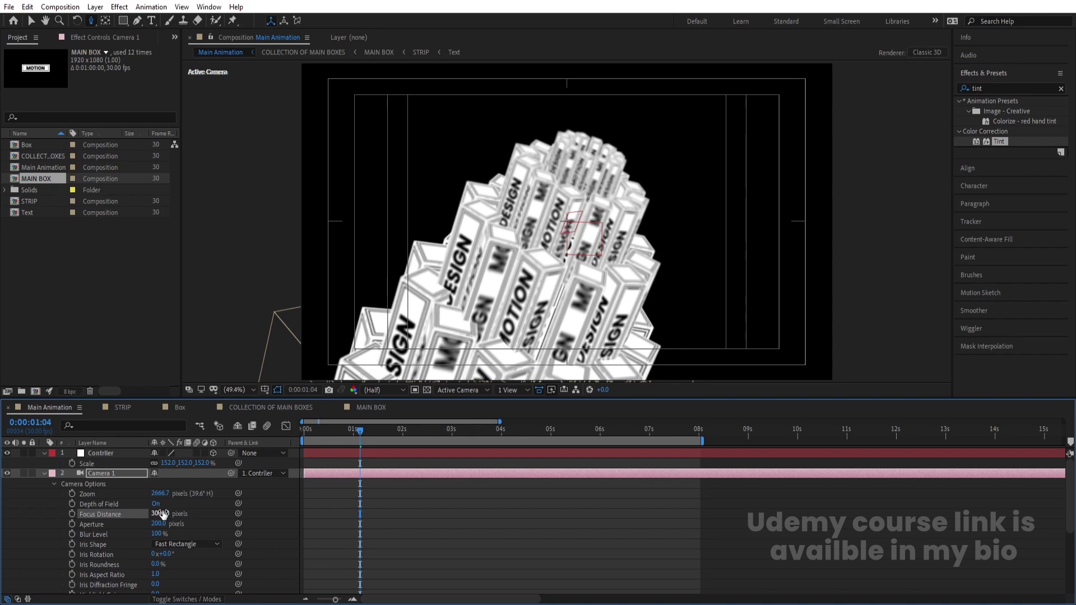
{"action": "left_click", "coordinate": [163, 514]}
{"action": "type", "text": "1"}
{"action": "key", "text": "Return"}
Return to the first frame and set the preview resolution to Full.
{"action": "left_click_drag", "start_coordinate": [392, 436], "coordinate": [254, 427]}
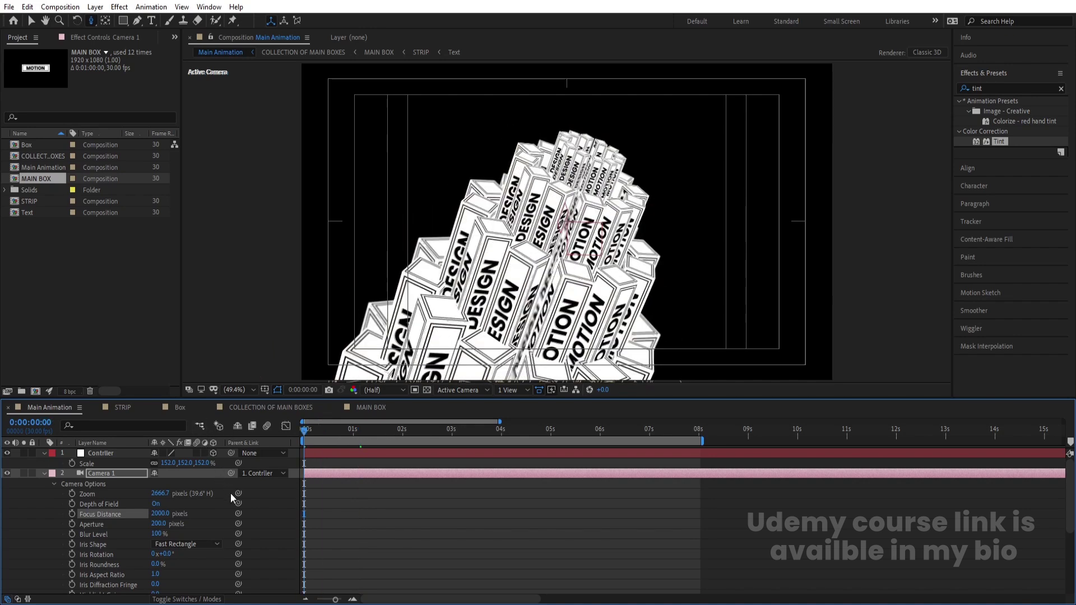
{"action": "left_click", "coordinate": [382, 391]}
{"action": "left_click", "coordinate": [381, 421]}
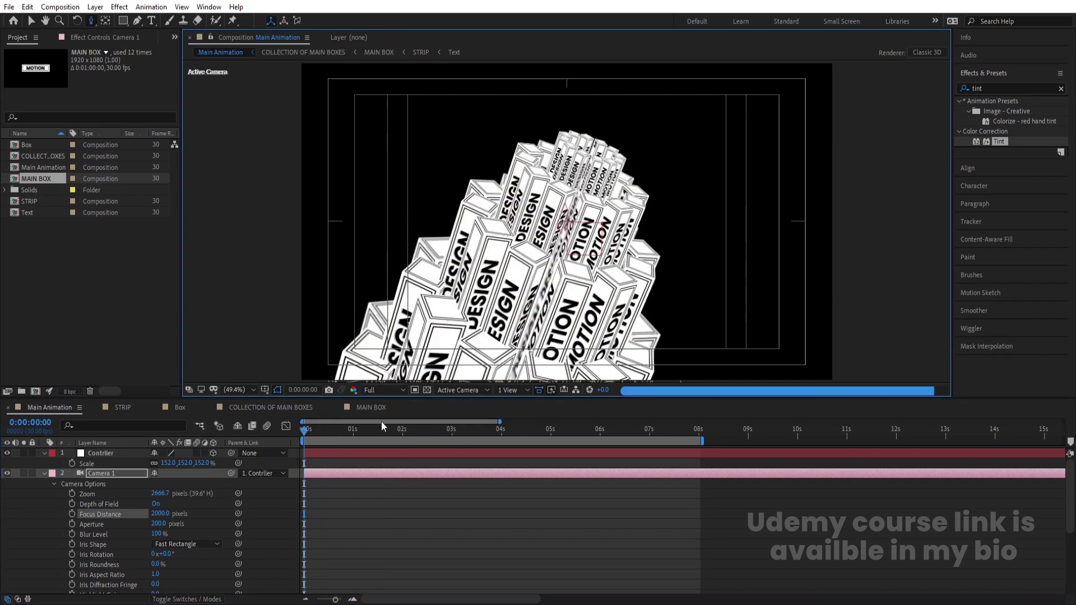
Test the camera blur with Focus Distances of 4000, 1600 and 1000 pixels.
{"action": "left_click", "coordinate": [159, 514]}
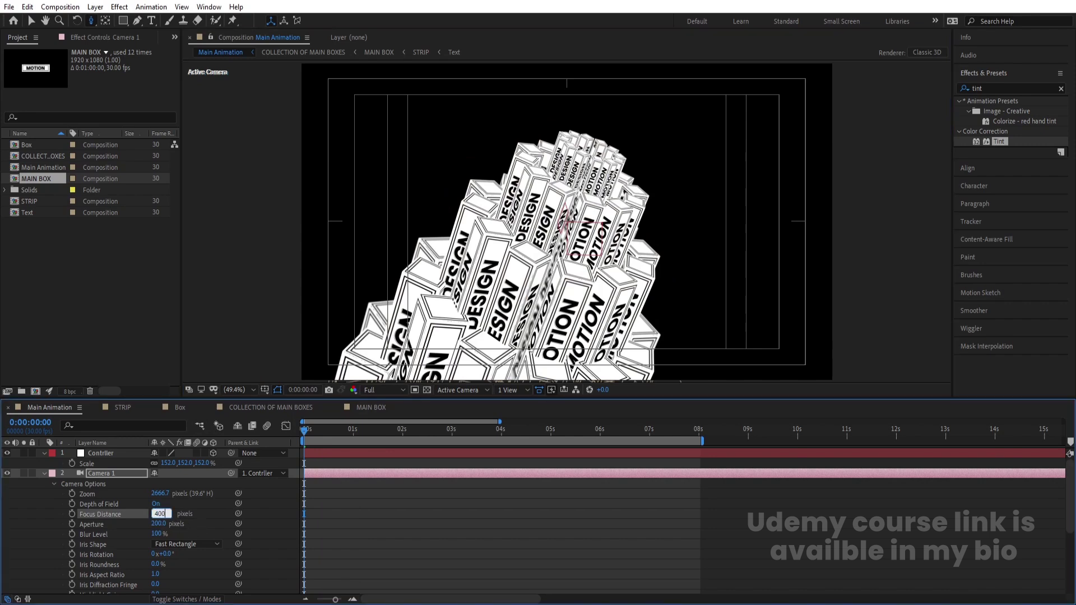
{"action": "key", "text": "Return"}
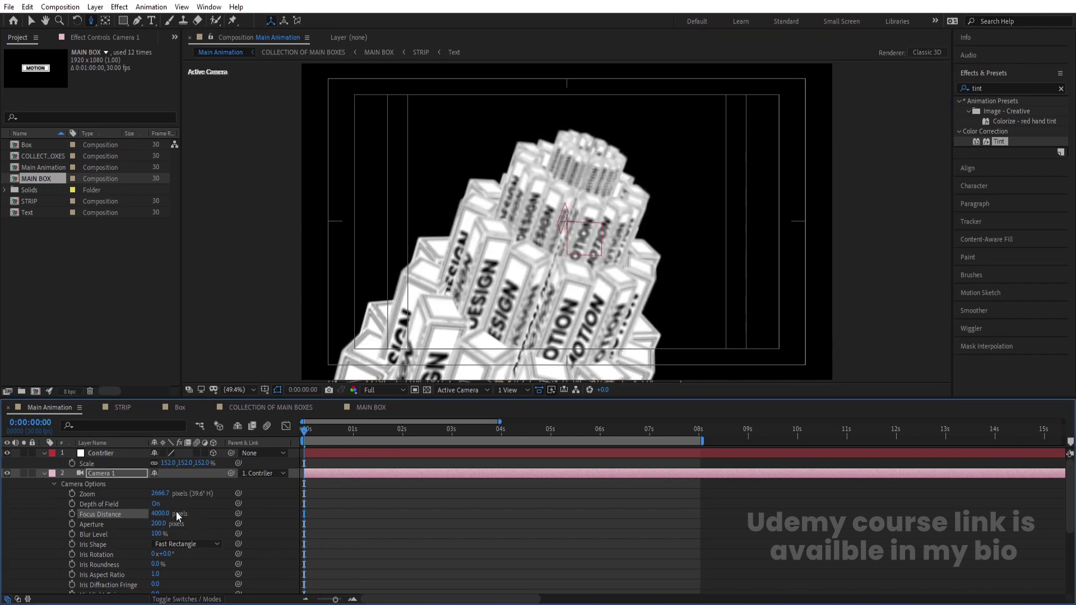
{"action": "left_click_drag", "start_coordinate": [159, 514], "coordinate": [178, 512]}
{"action": "left_click_drag", "start_coordinate": [450, 508], "coordinate": [451, 508]}
{"action": "left_click", "coordinate": [159, 513]}
{"action": "type", "text": "16"}
{"action": "key", "text": "Return"}
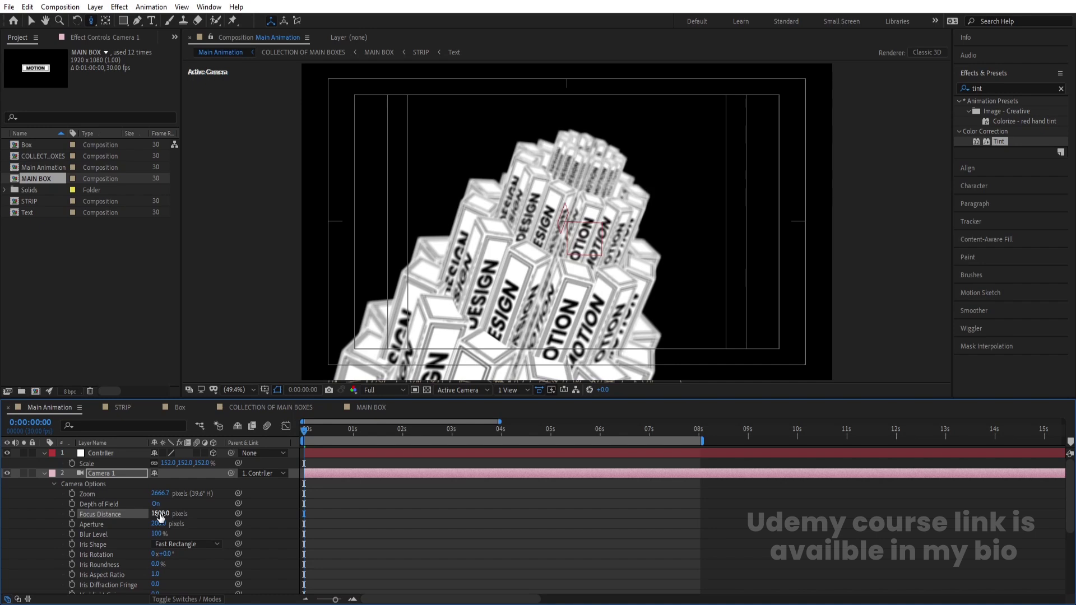
{"action": "left_click", "coordinate": [159, 514]}
{"action": "type", "text": "100"}
{"action": "key", "text": "Return"}
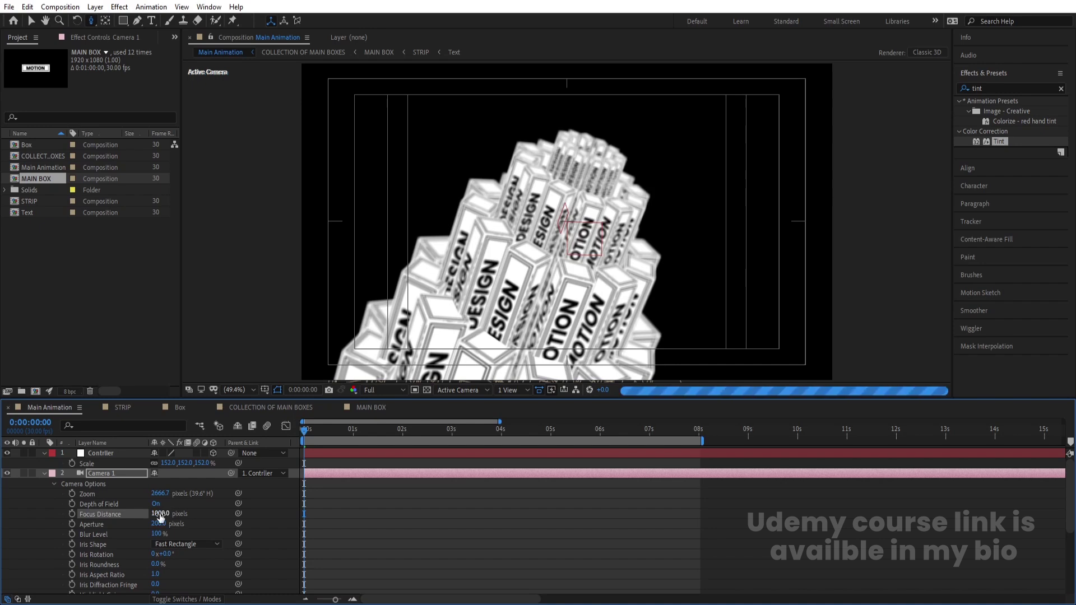
Set Camera 1's Focus Distance to 1800 pixels at the first frame.
{"action": "left_click", "coordinate": [359, 519]}
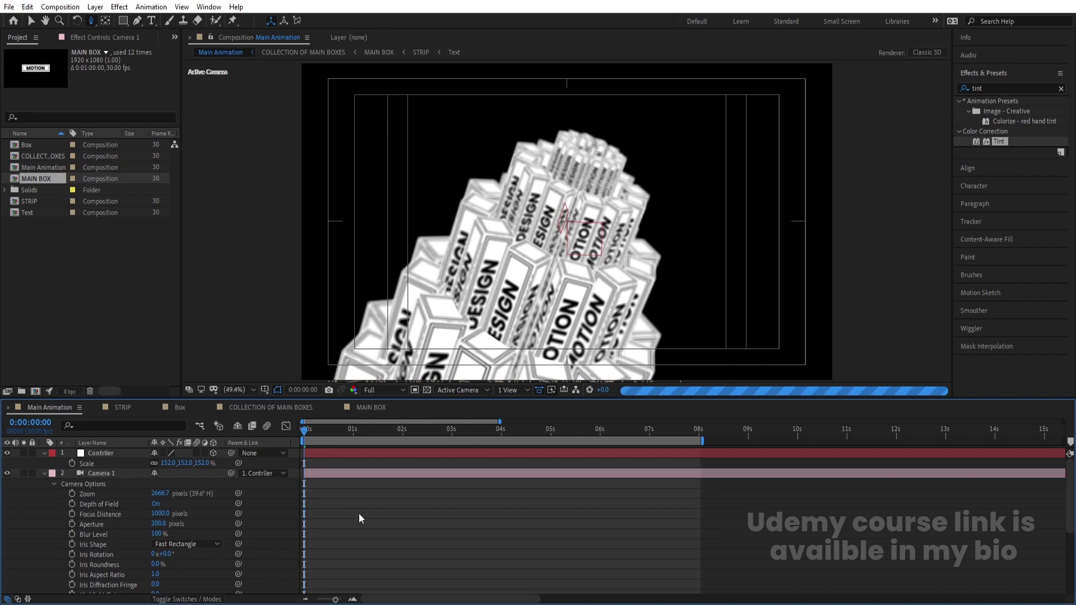
{"action": "left_click_drag", "start_coordinate": [314, 431], "coordinate": [180, 440]}
{"action": "left_click", "coordinate": [160, 513]}
{"action": "type", "text": "18"}
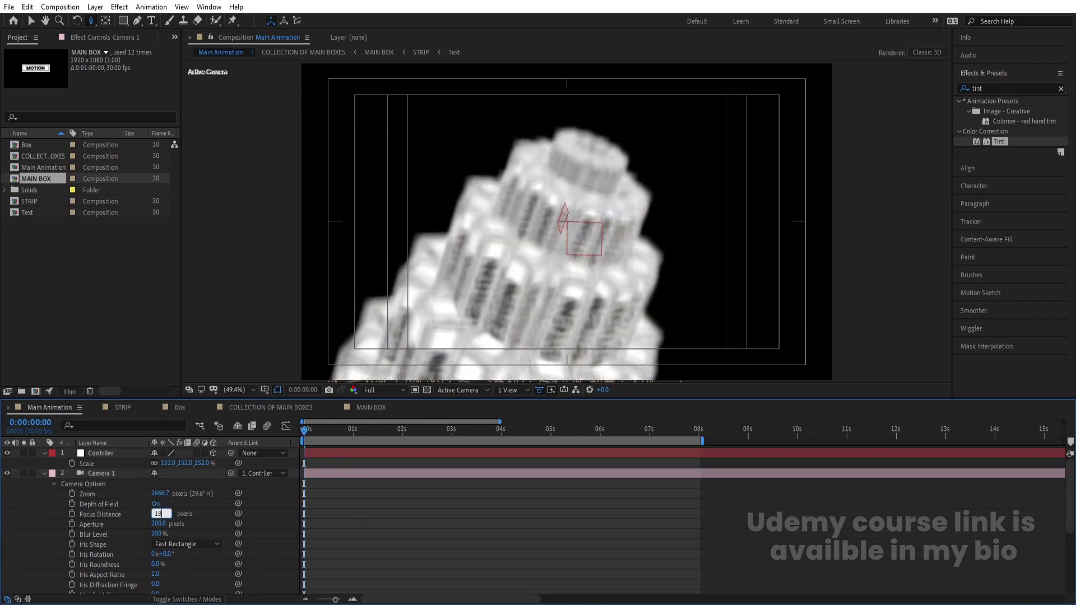
{"action": "type", "text": "00"}
{"action": "key", "text": "Return"}
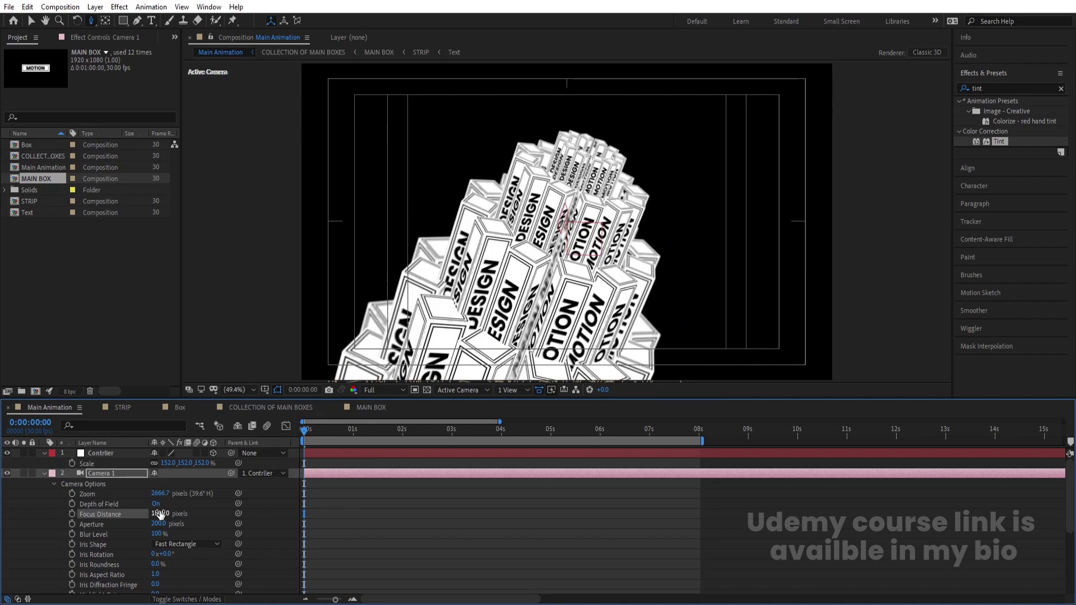
Zoom the timeline out and raise Camera 1's Blur Level to 200%.
{"action": "key", "text": "minus"}
{"action": "left_click", "coordinate": [157, 534]}
{"action": "type", "text": "20"}
{"action": "key", "text": "Return"}
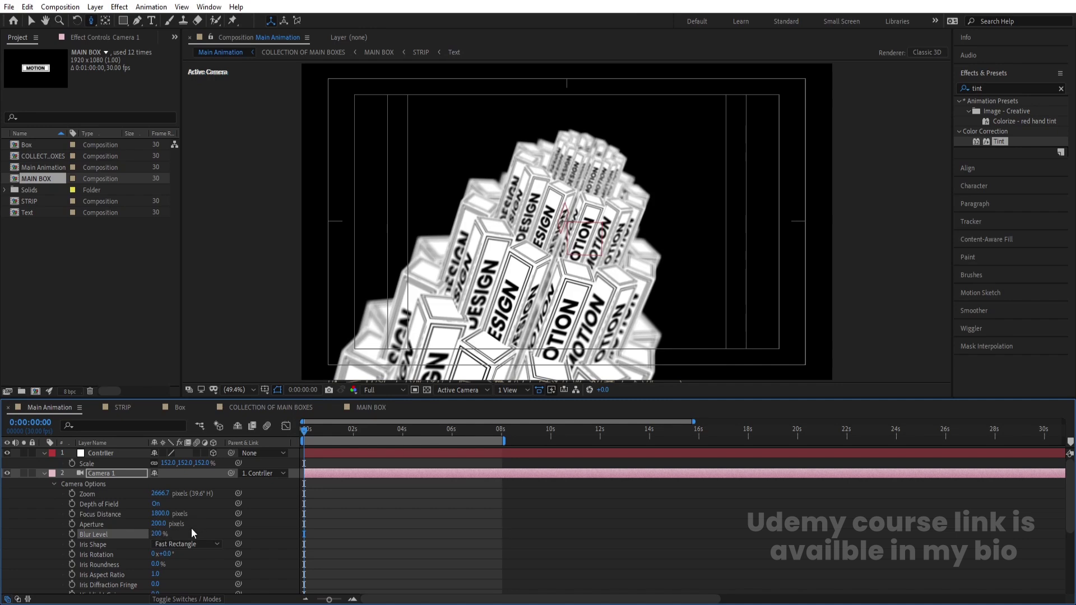
Set Camera 1's Focus Distance to 1900 pixels and its Aperture to 400 pixels.
{"action": "left_click", "coordinate": [161, 514]}
{"action": "type", "text": "1"}
{"action": "key", "text": "Return"}
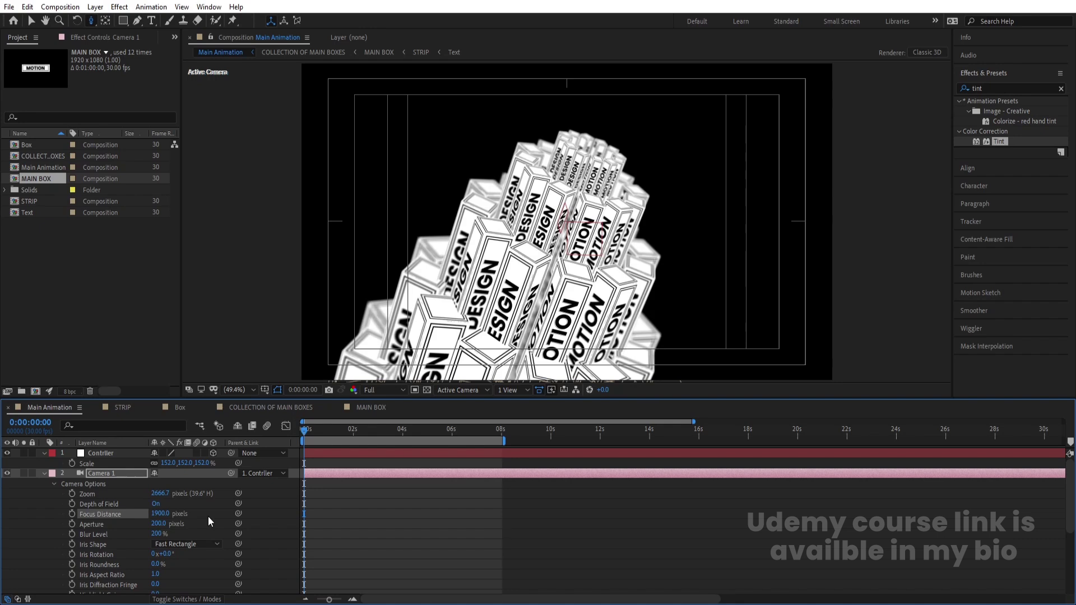
{"action": "left_click", "coordinate": [159, 523]}
{"action": "type", "text": "400"}
{"action": "key", "text": "Return"}
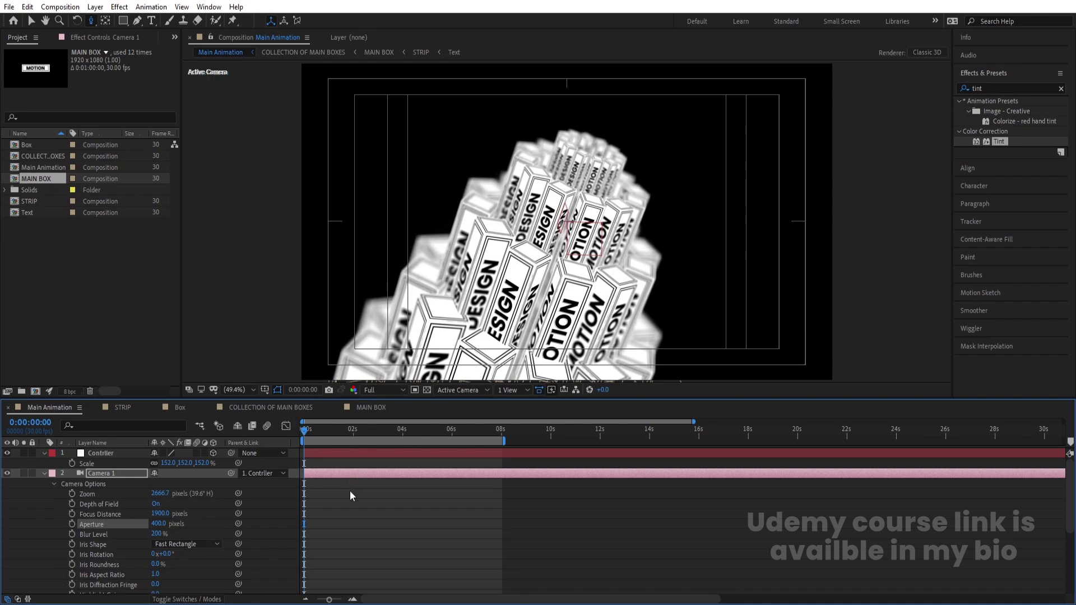
Set Camera 1's Focus Distance to 2000 pixels.
{"action": "left_click", "coordinate": [164, 514]}
{"action": "type", "text": "20"}
{"action": "key", "text": "Return"}
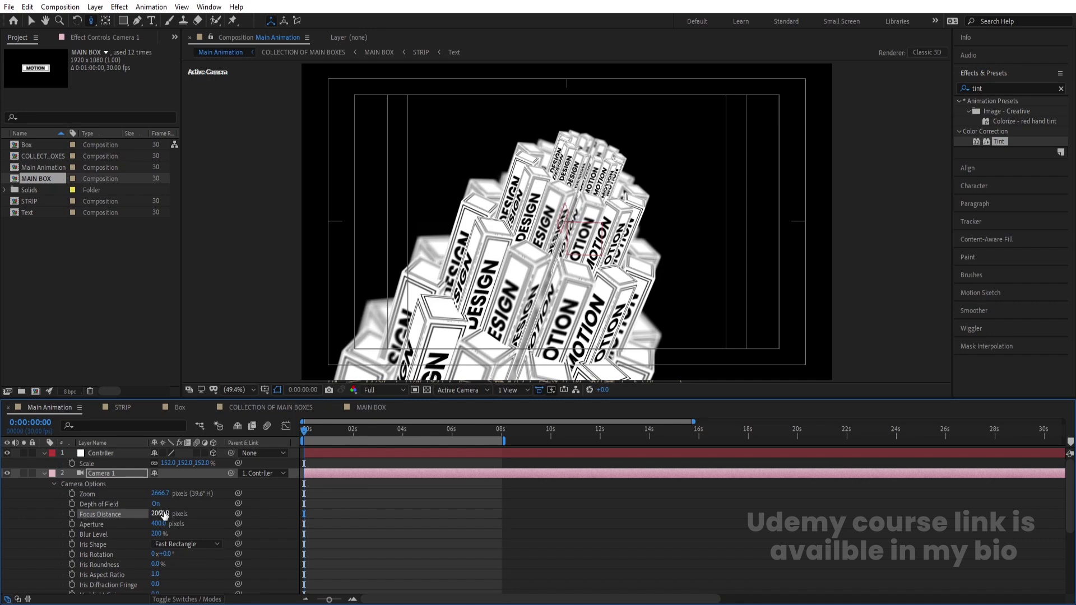
Try Camera 1's Focus Distance at 2200 pixels and then at 2100 pixels.
{"action": "left_click", "coordinate": [325, 519]}
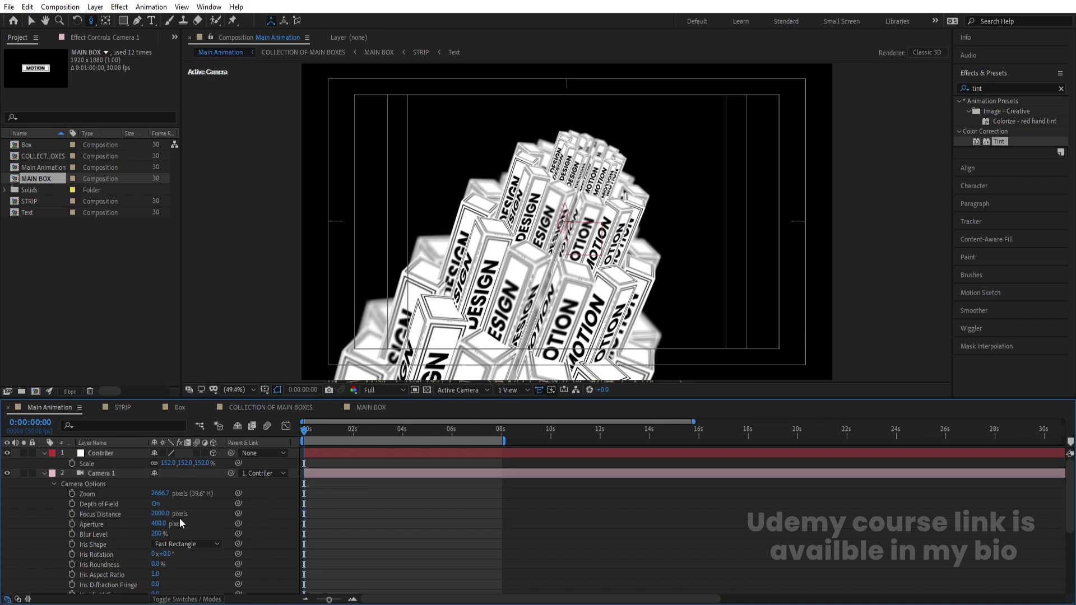
{"action": "left_click", "coordinate": [162, 514]}
{"action": "type", "text": "2200"}
{"action": "key", "text": "Return"}
{"action": "left_click", "coordinate": [161, 514]}
{"action": "type", "text": "1"}
{"action": "key", "text": "BackSpace"}
{"action": "type", "text": "2"}
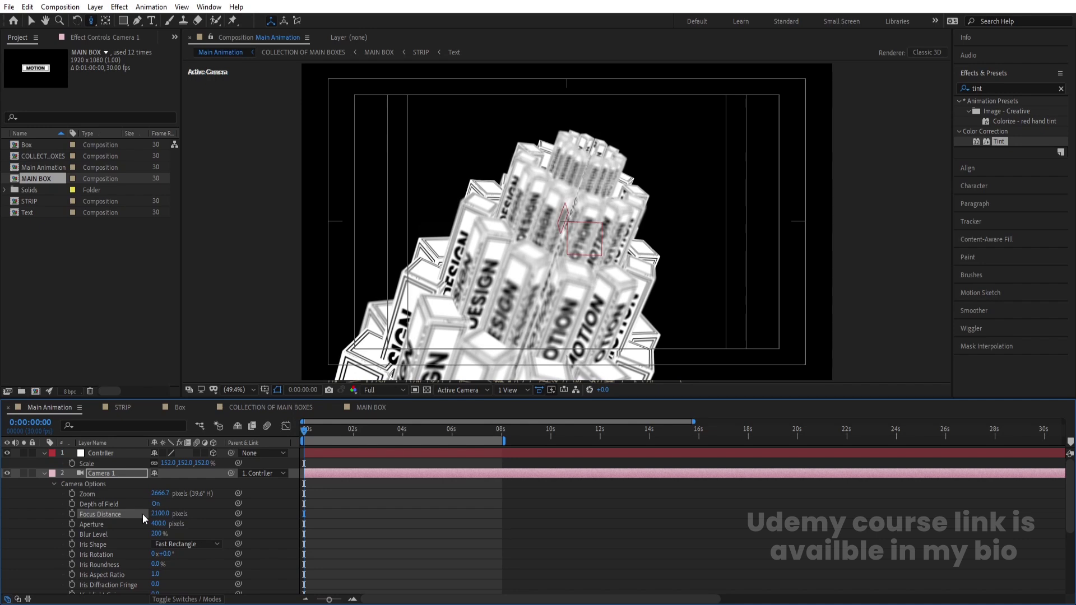
Set Camera 1's Focus Distance back to 1900 pixels and deselect the camera layer.
{"action": "left_click", "coordinate": [159, 514]}
{"action": "type", "text": "1900"}
{"action": "key", "text": "Return"}
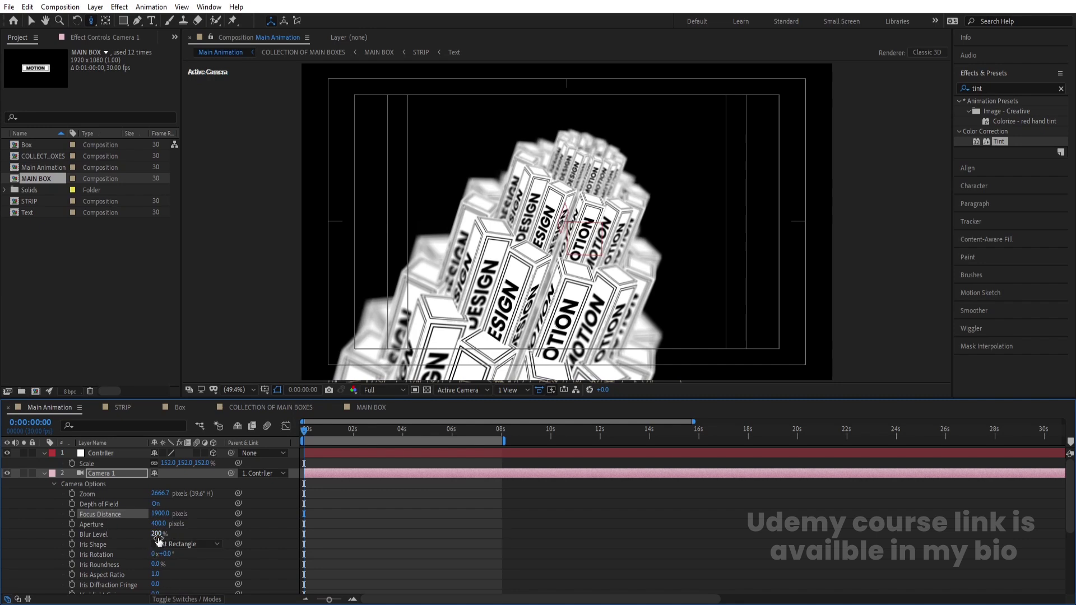
{"action": "left_click", "coordinate": [355, 519]}
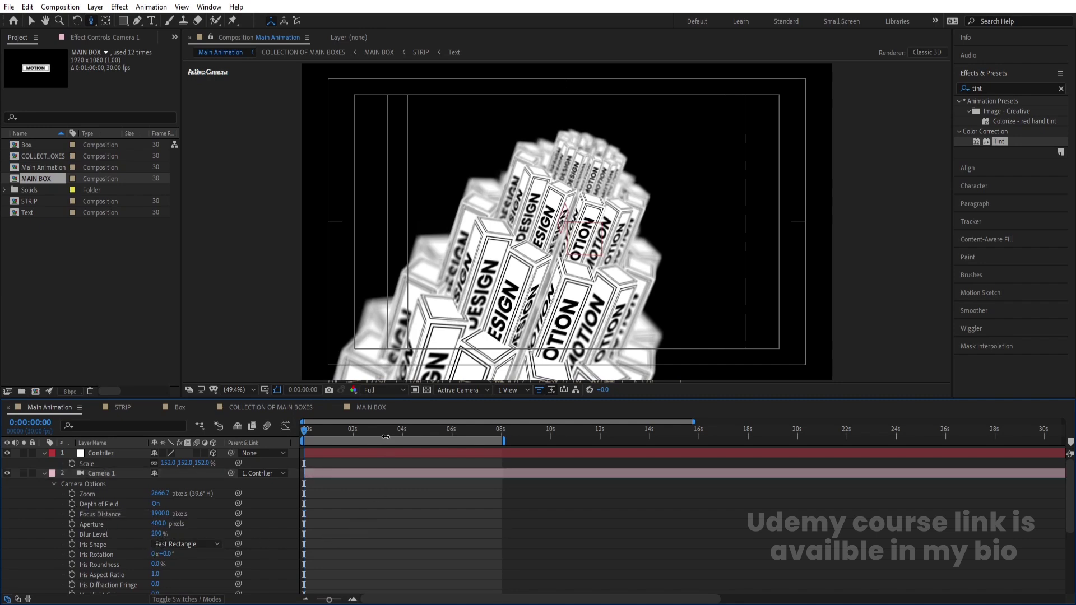
Hide the title/action safe guides and preview the Main Animation composition at Quarter resolution.
{"action": "key", "text": "apostrophe"}
{"action": "left_click", "coordinate": [384, 390]}
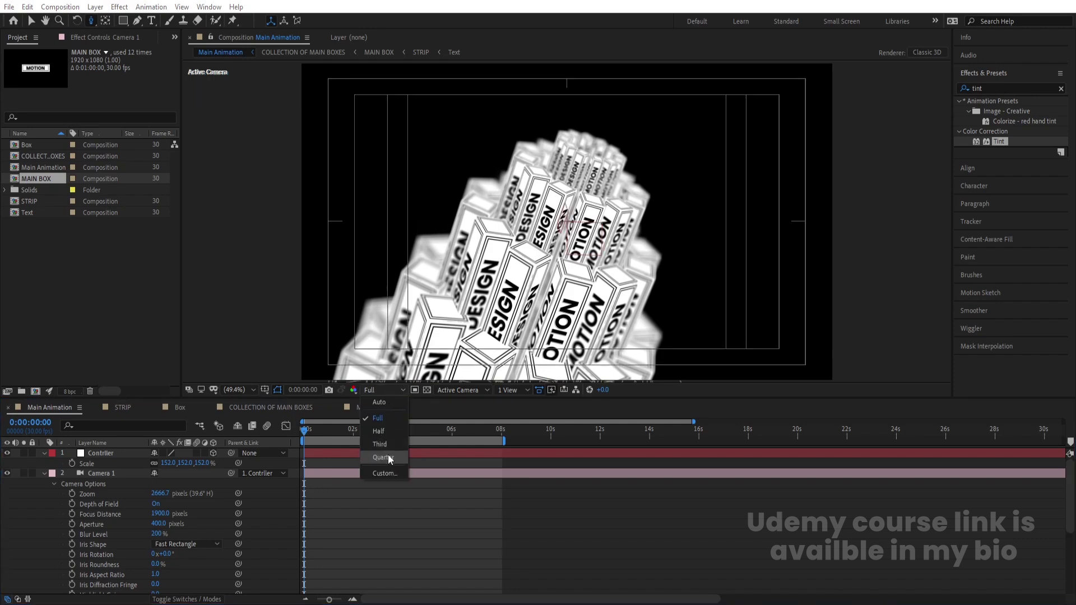
{"action": "left_click", "coordinate": [384, 456]}
{"action": "key", "text": "space"}
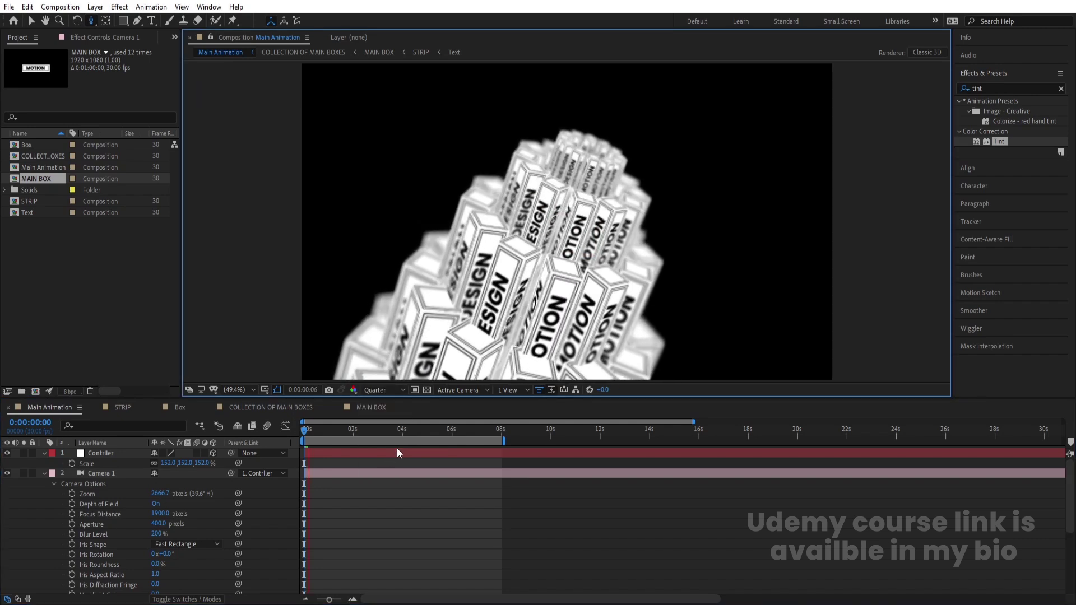